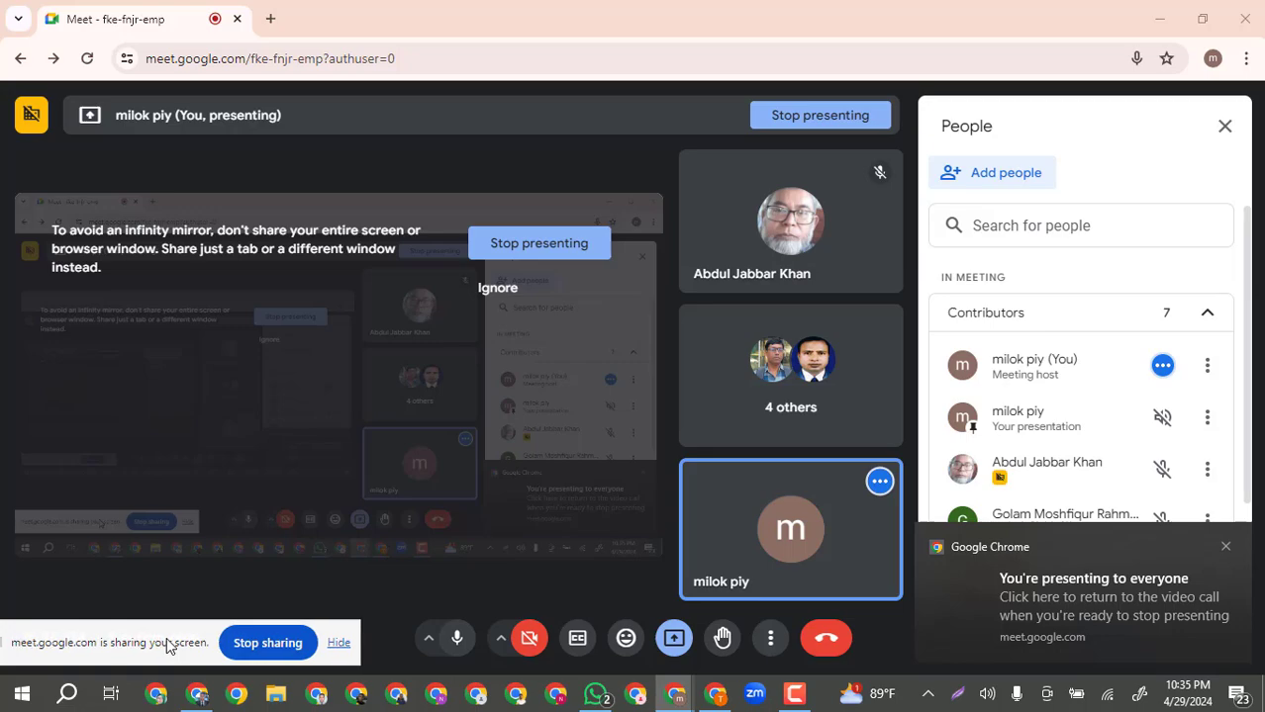
Switch to the Pinterest notes in Google Docs and highlight the section from Account Suspend through the prohibited products list for review.
click(715, 696)
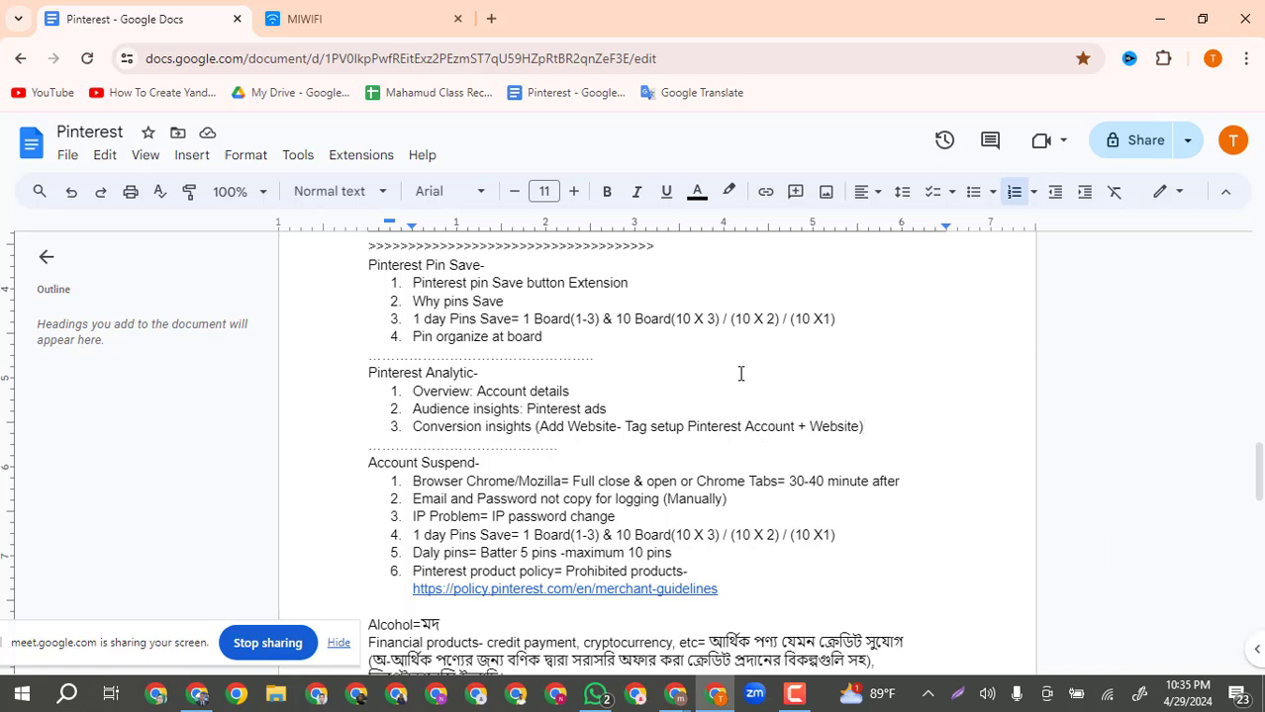
scroll(653, 489, down, 1)
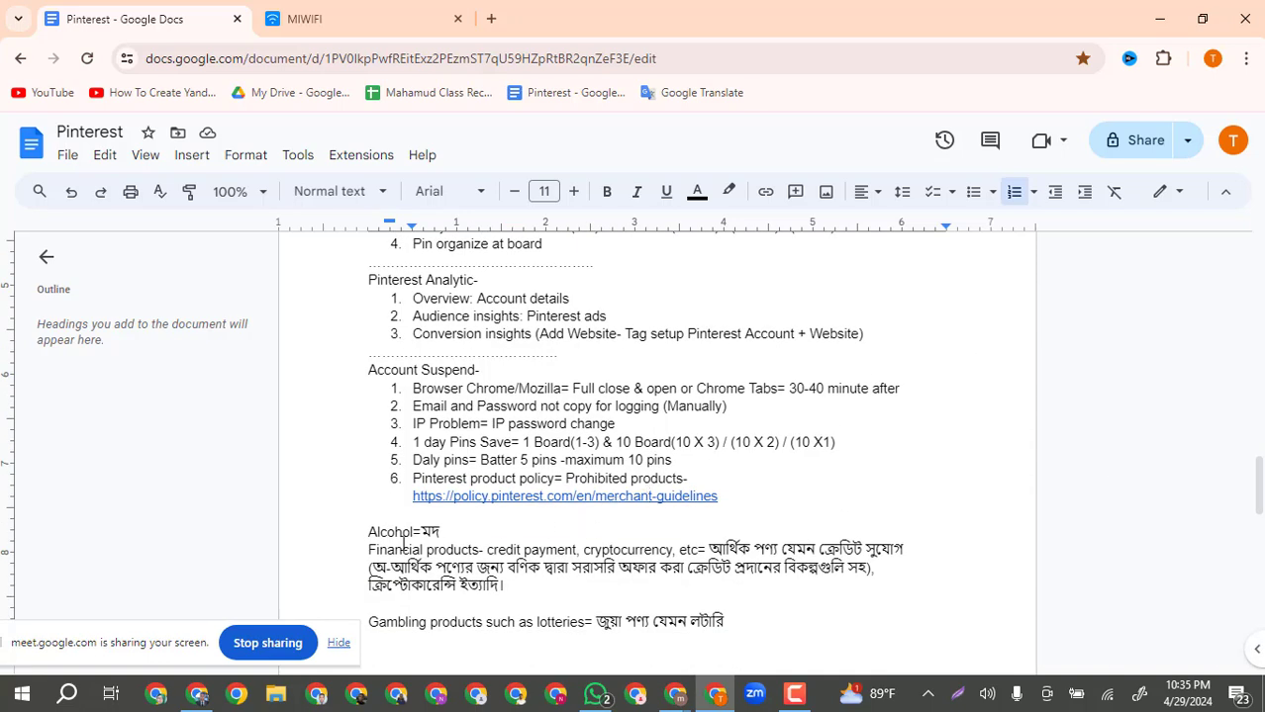
drag(355, 370, 746, 526)
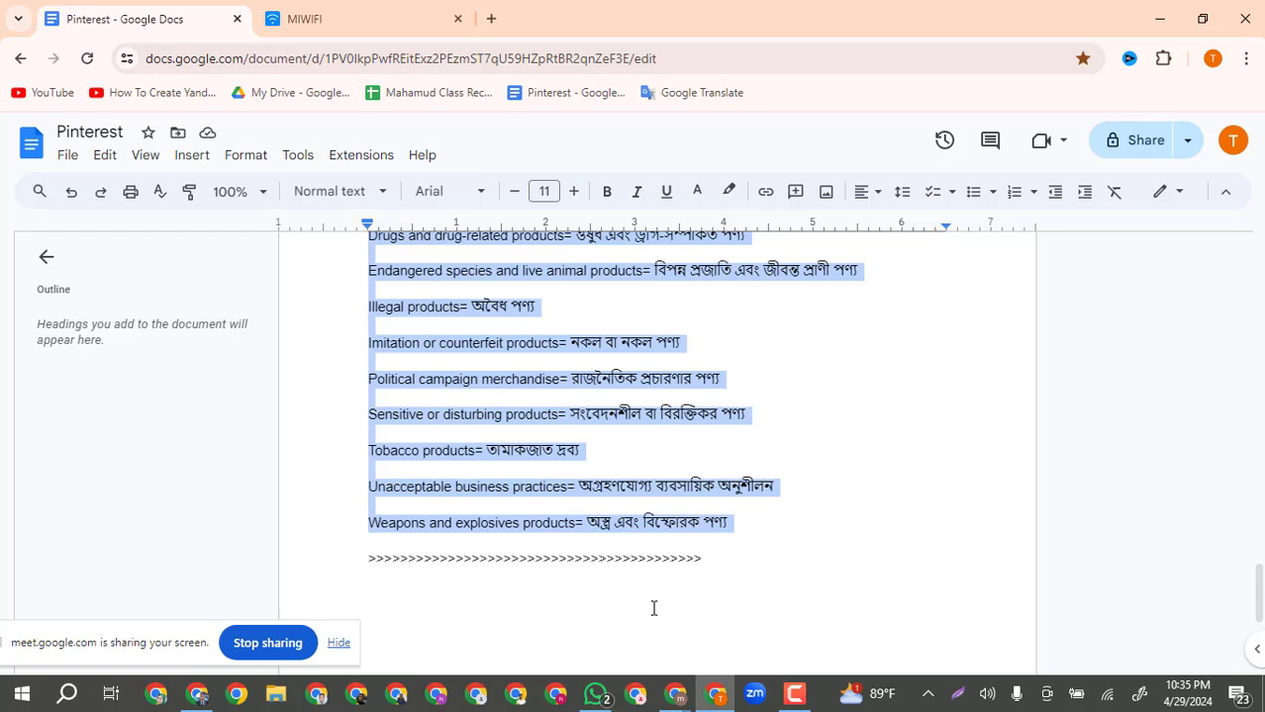
scroll(653, 608, up, 2)
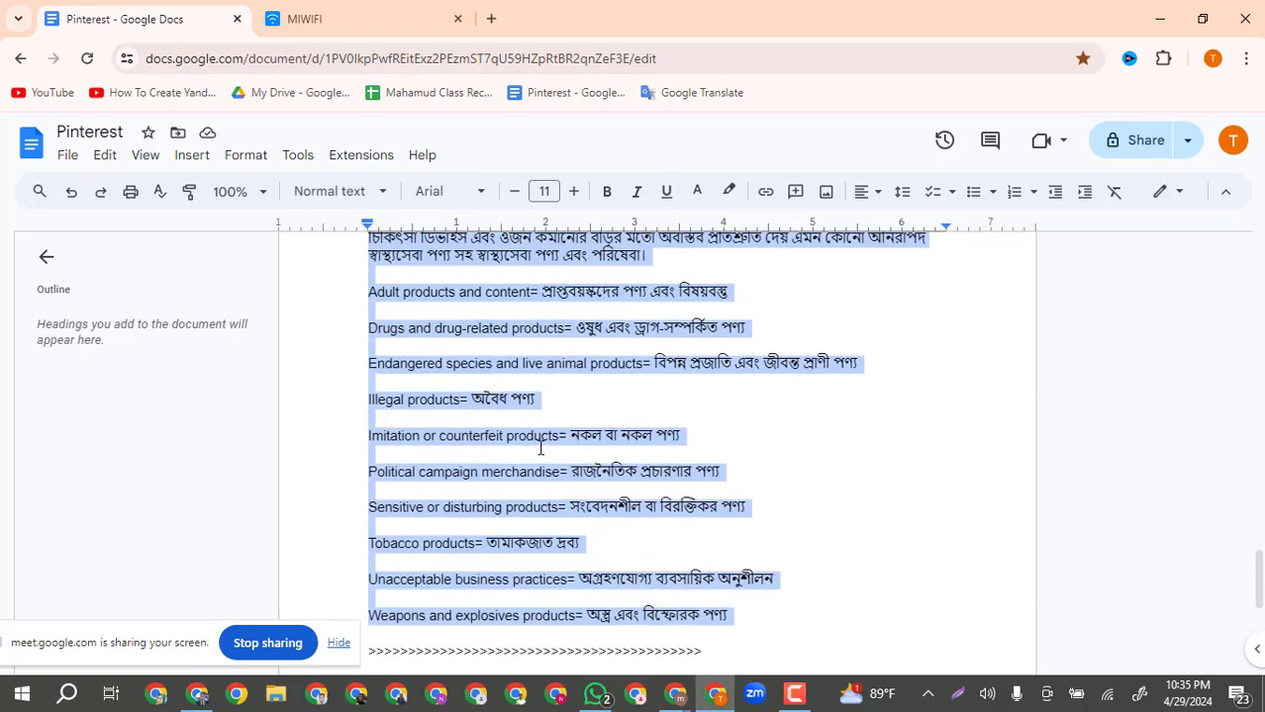
scroll(565, 344, up, 3)
scroll(466, 333, up, 1)
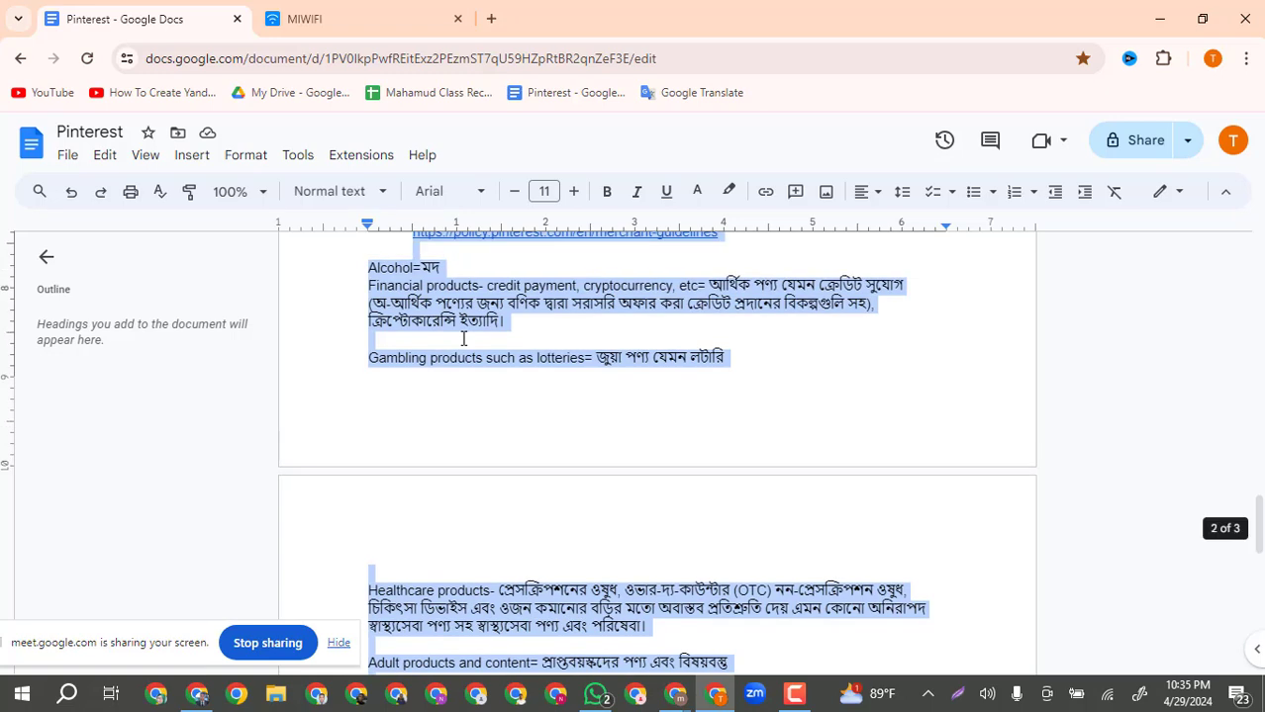
scroll(464, 338, up, 2)
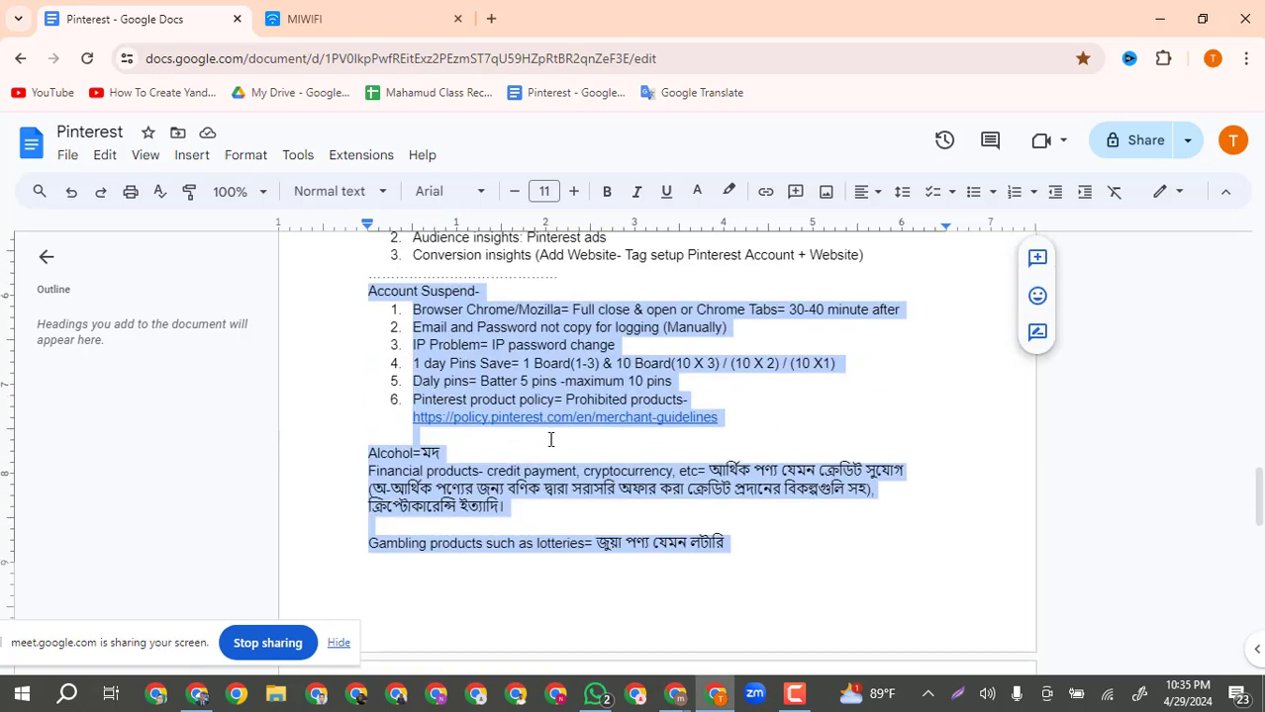
click(521, 442)
Review the notes from Board Create SEO friendly down to Pinterest Pin Save, highlighting the board list and the Pins create demand section.
scroll(485, 396, up, 10)
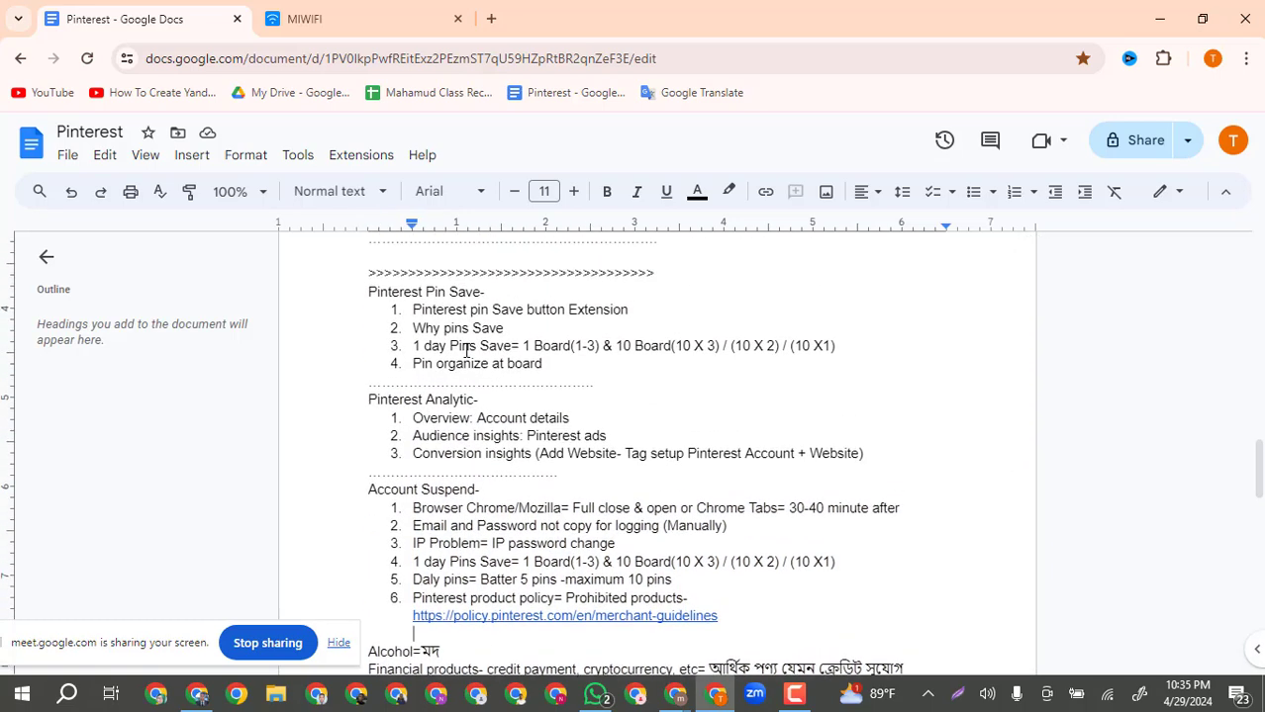
scroll(466, 352, up, 5)
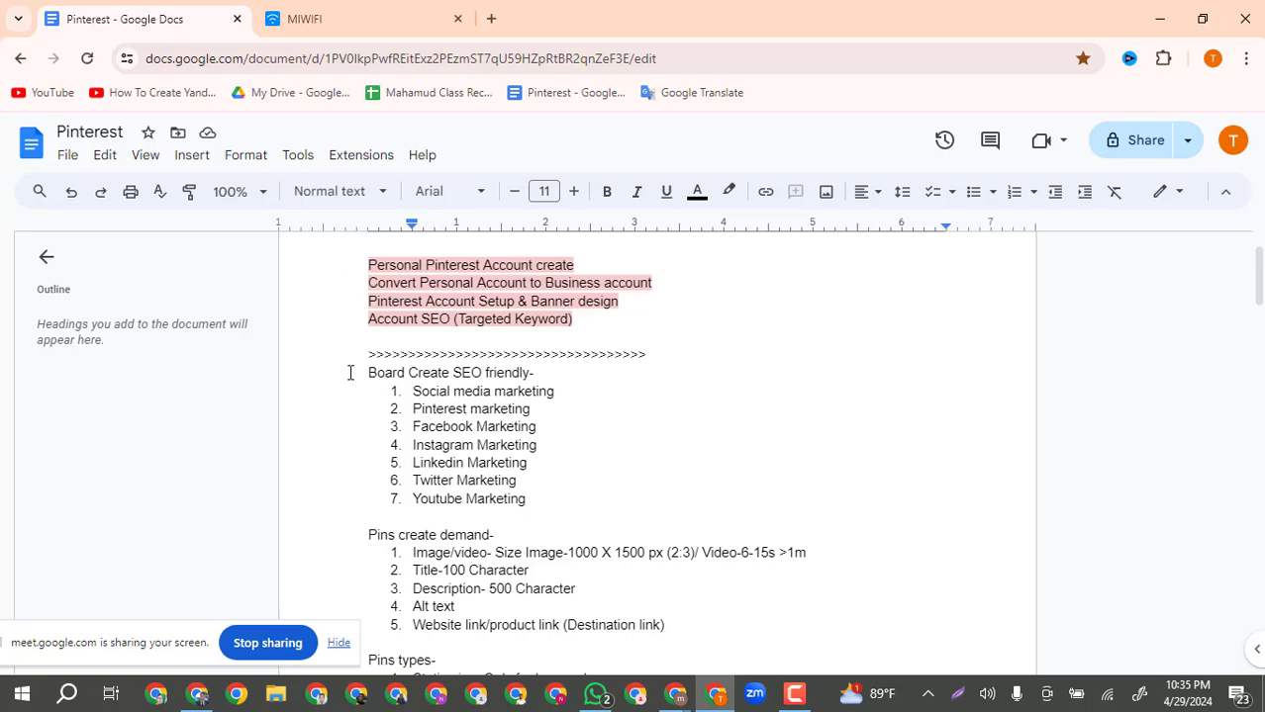
drag(350, 372, 567, 481)
scroll(567, 481, down, 2)
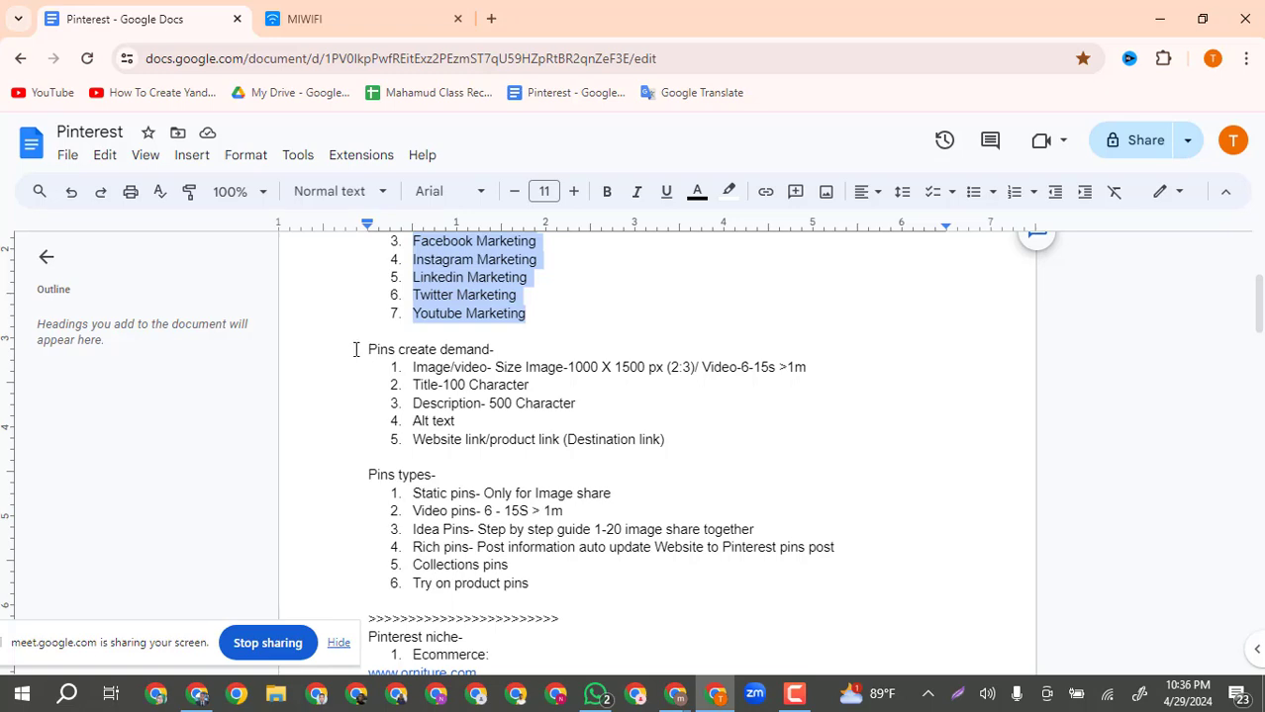
drag(356, 349, 533, 474)
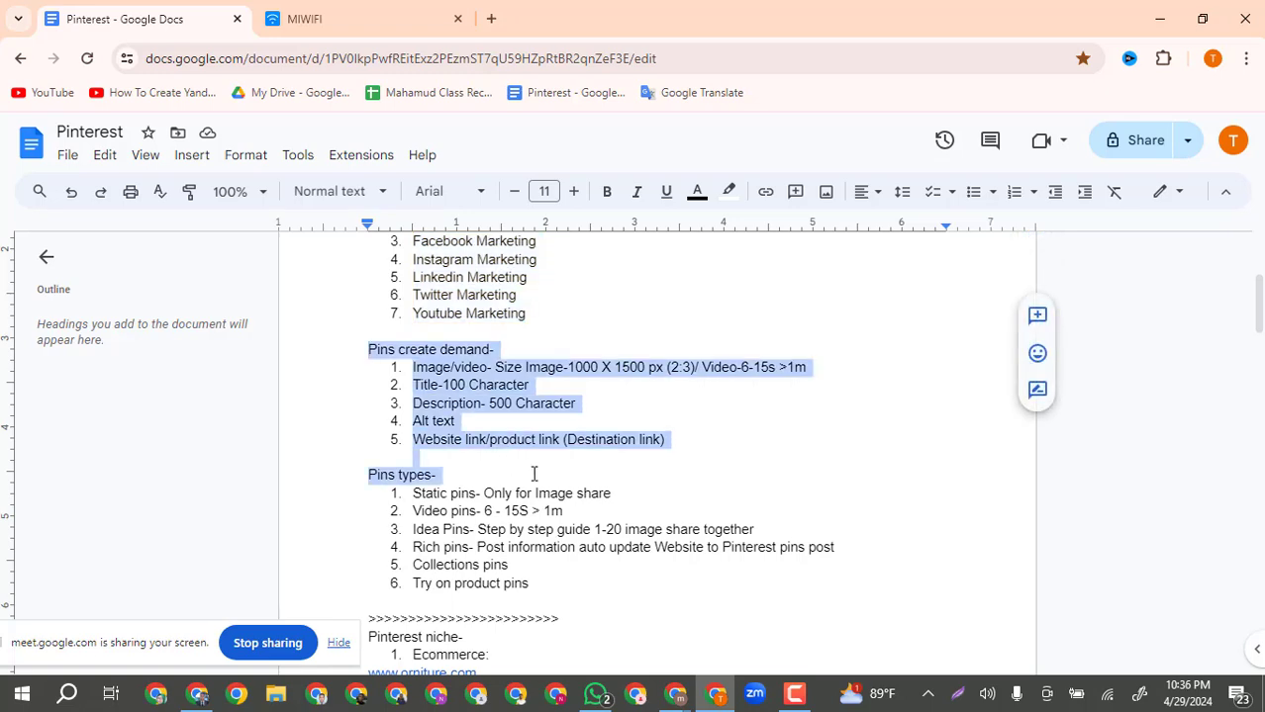
scroll(574, 445, down, 2)
scroll(435, 396, down, 1)
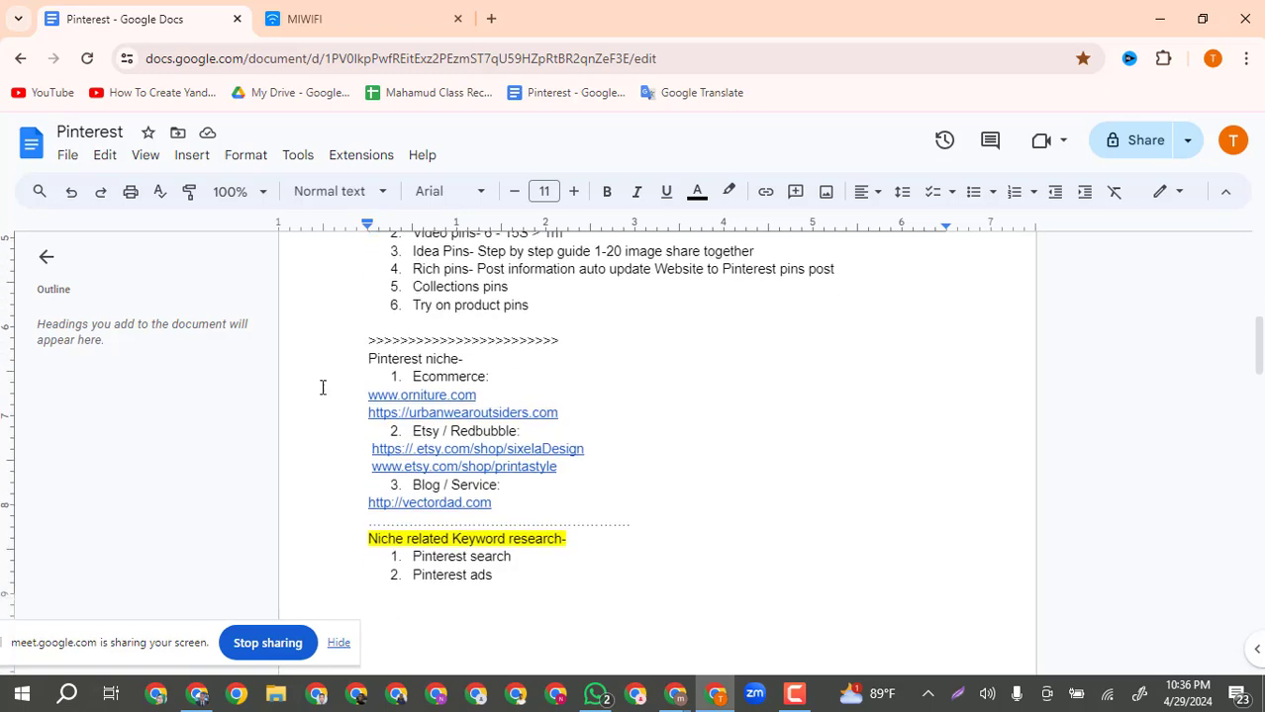
scroll(342, 358, down, 2)
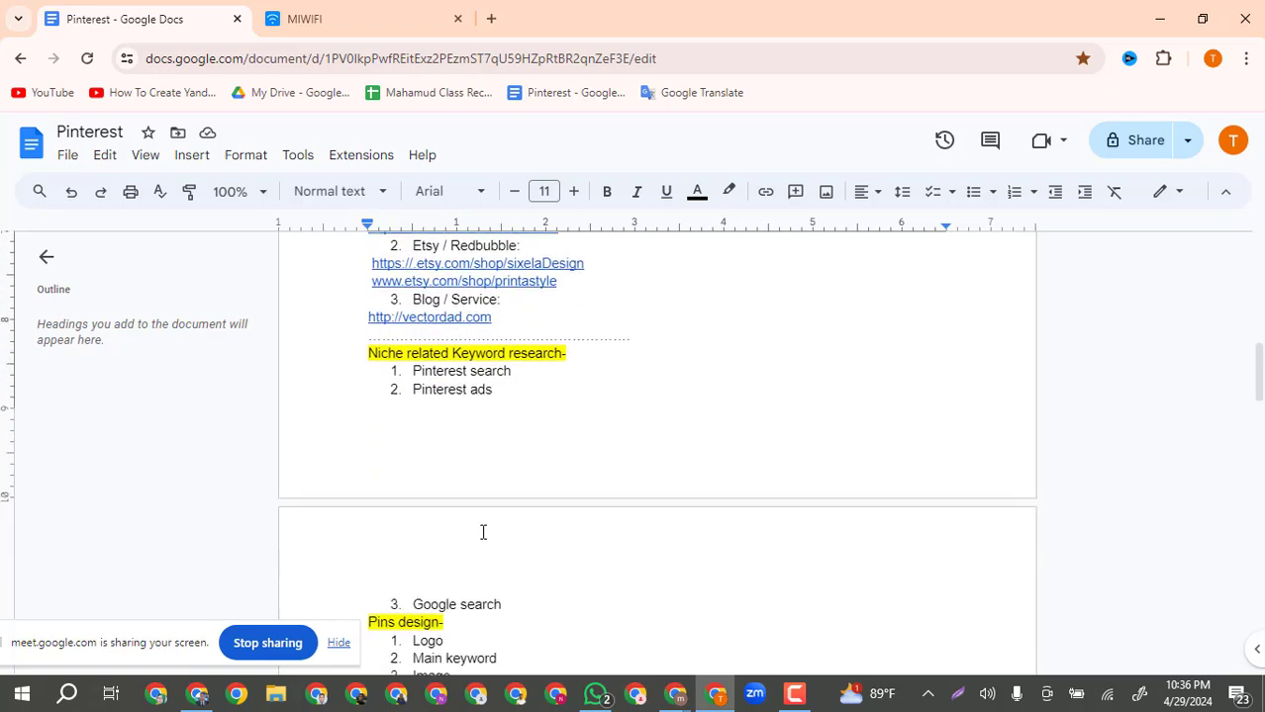
scroll(487, 494, down, 2)
scroll(492, 480, down, 2)
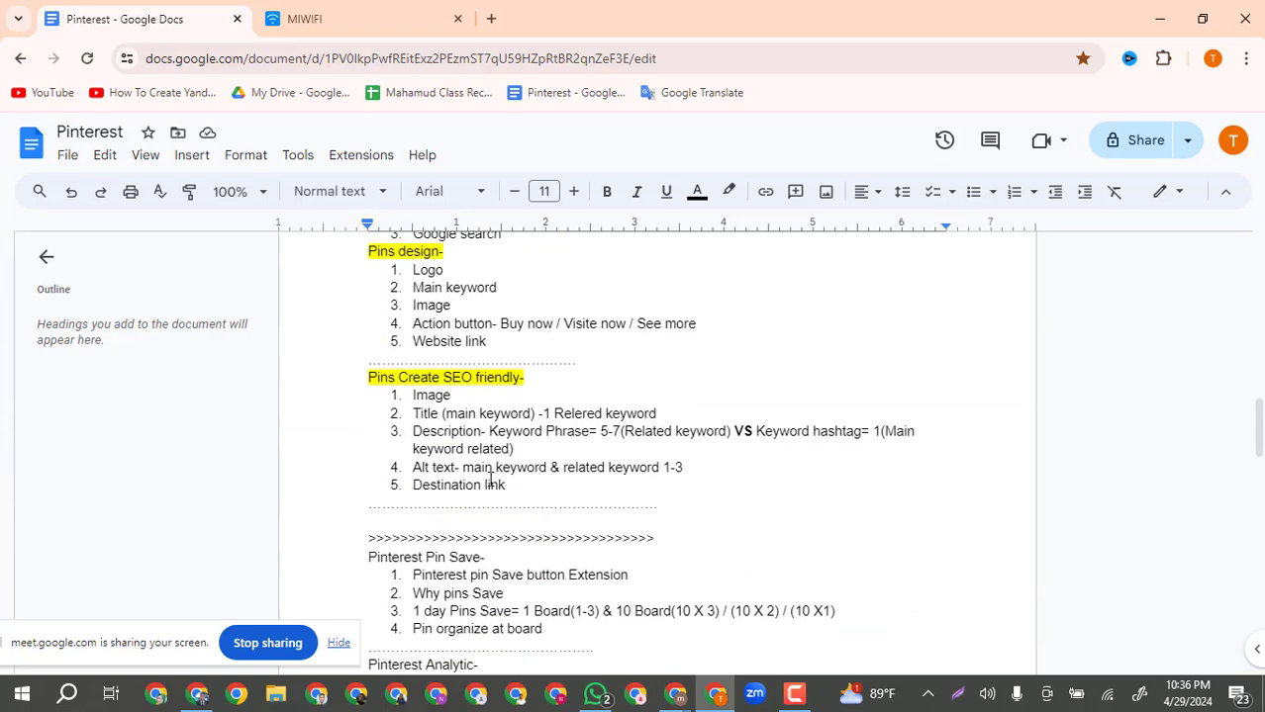
scroll(499, 460, down, 2)
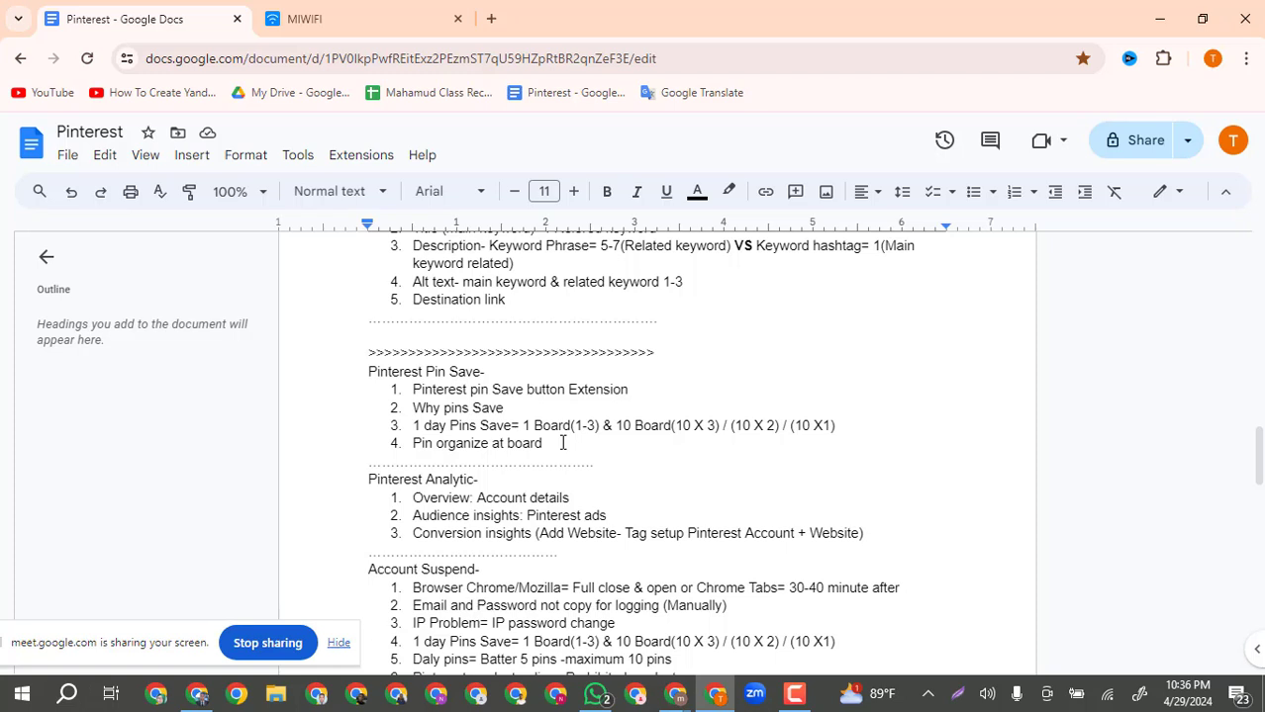
Highlight the Pinterest Pin Save and Pinterest Analytic lists in turn to present them, then clear the selection.
drag(562, 443, 382, 386)
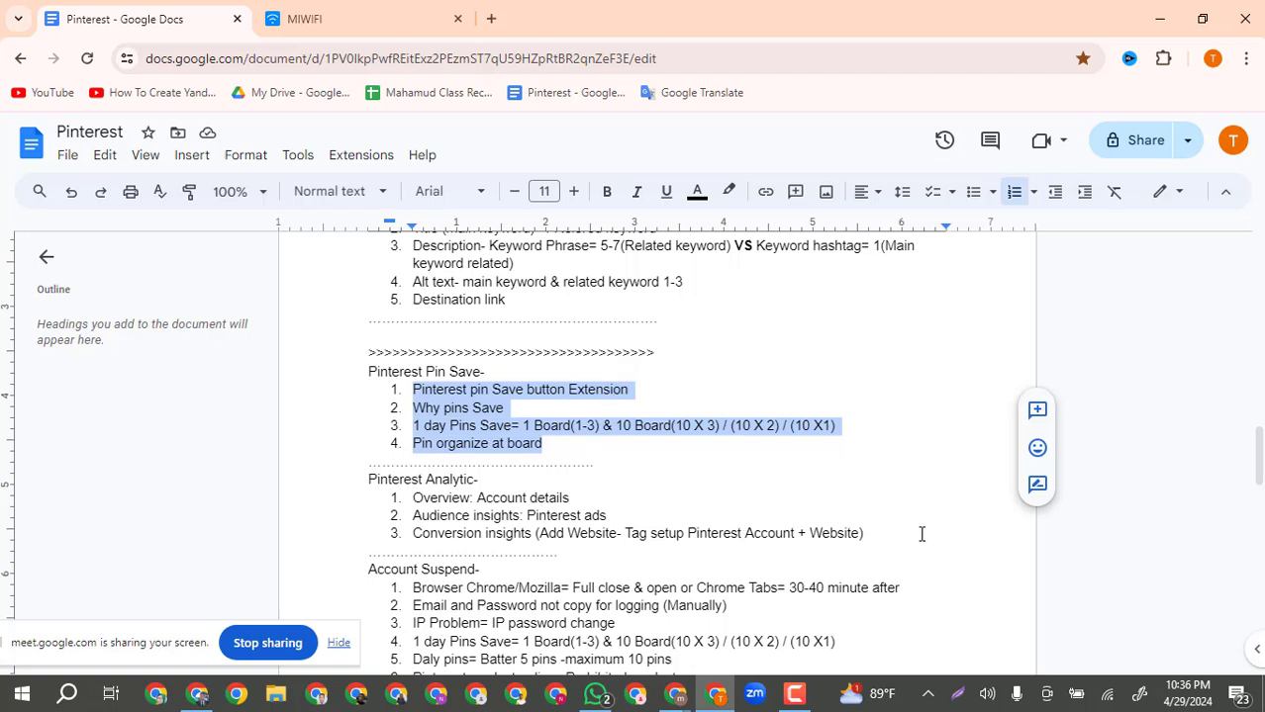
drag(920, 532, 302, 474)
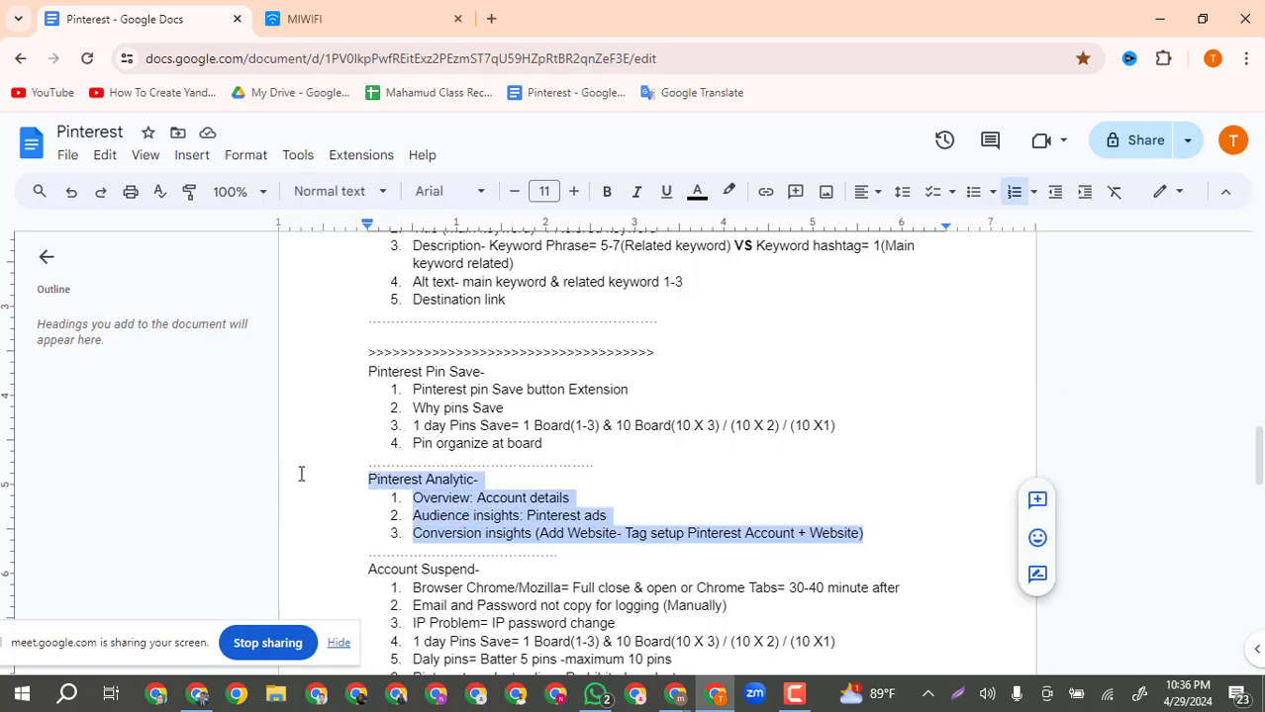
click(685, 497)
drag(884, 532, 334, 496)
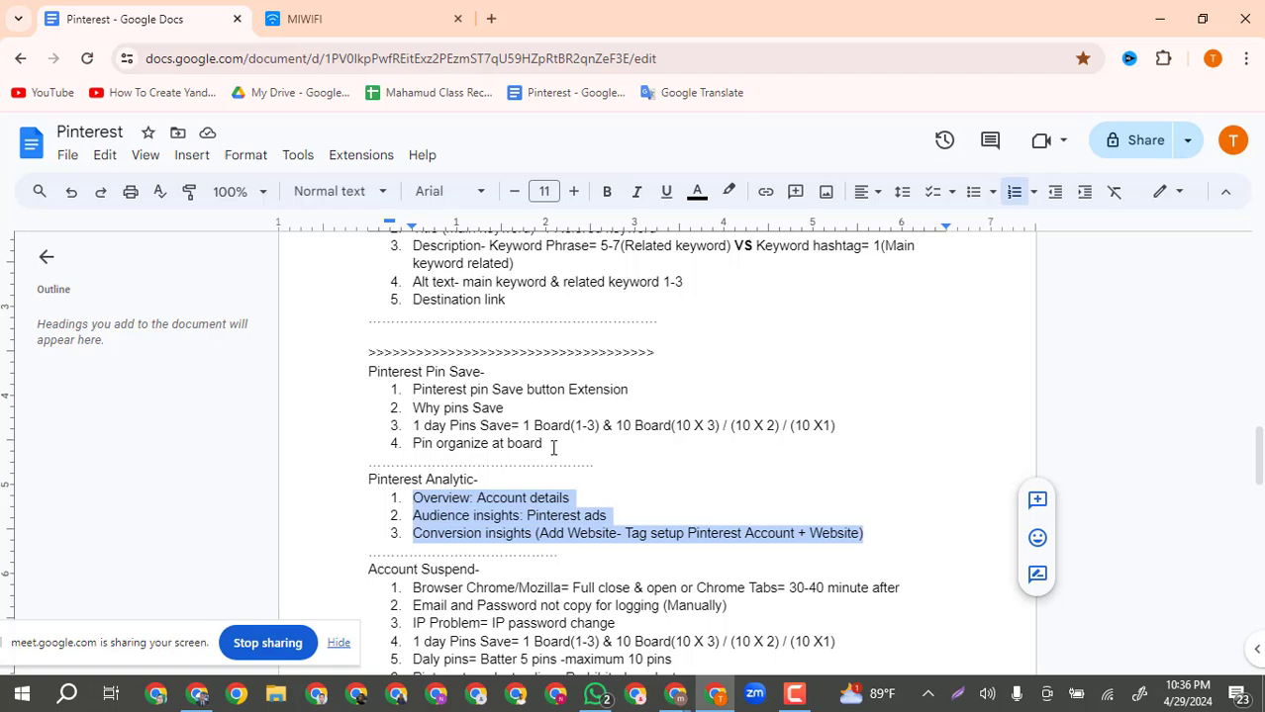
drag(550, 444, 376, 391)
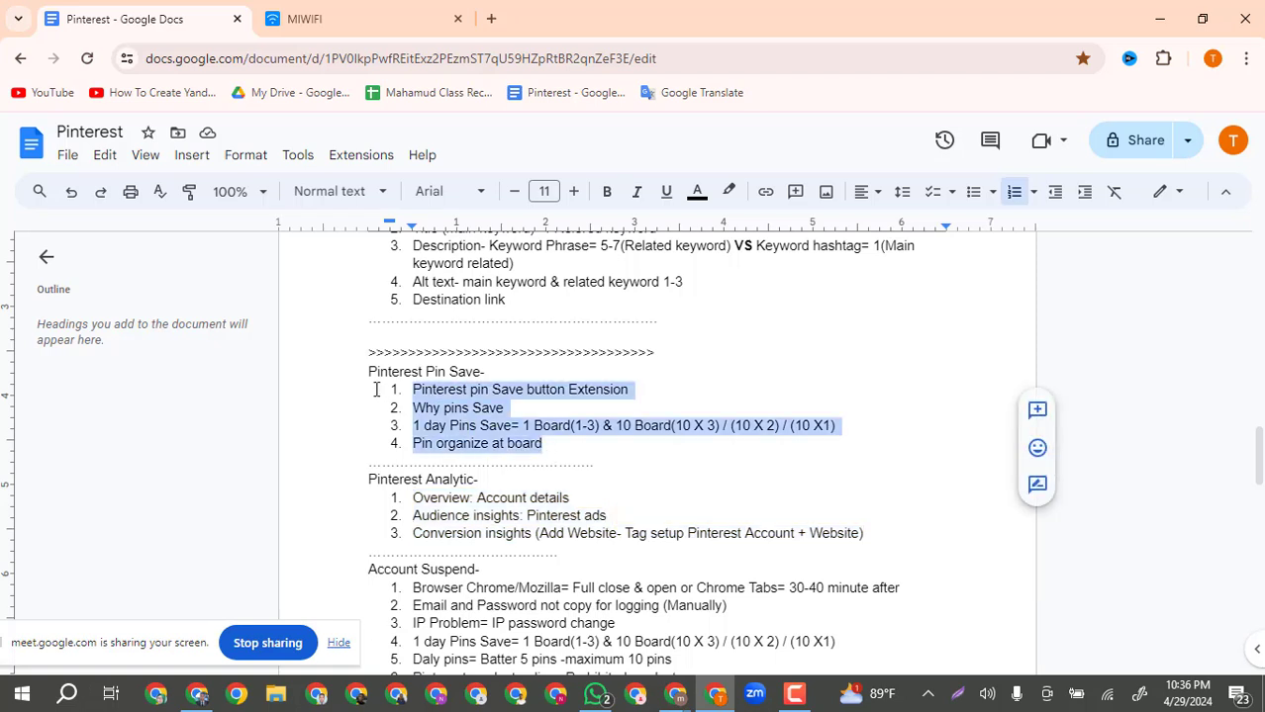
click(334, 457)
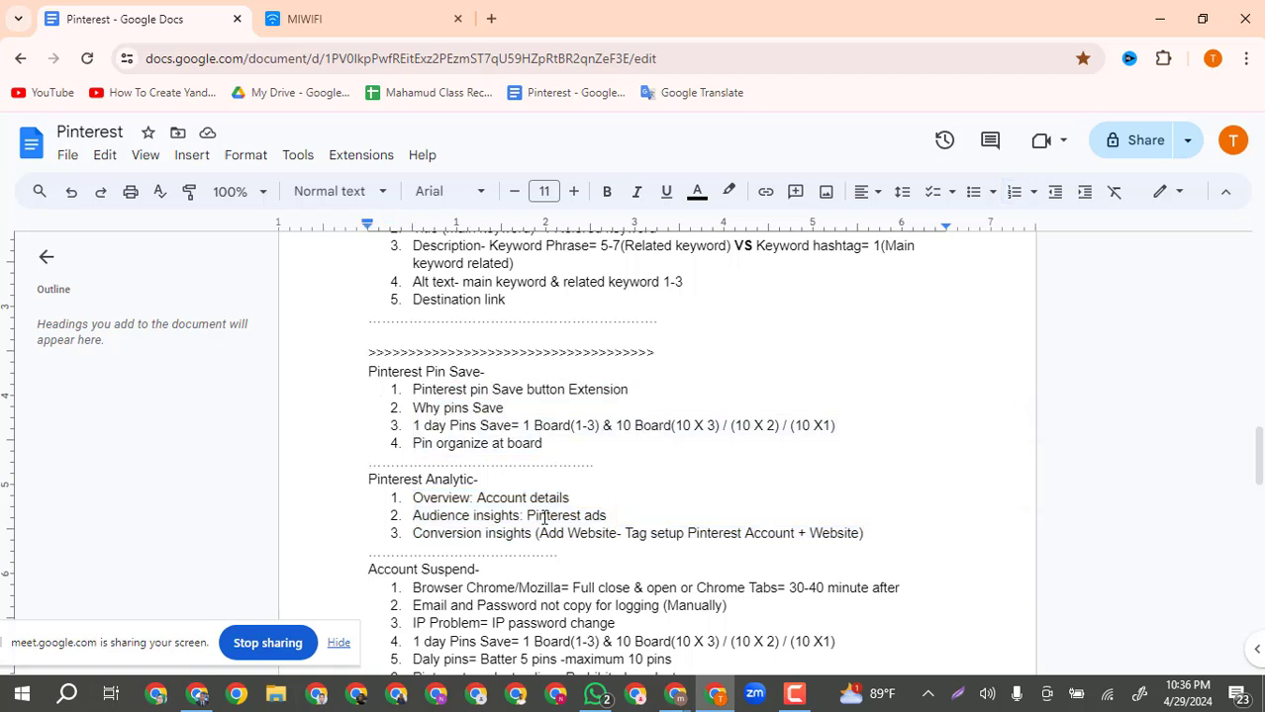
Raise the screen recorder's audio level to maximum and minimize the recorder window.
click(792, 702)
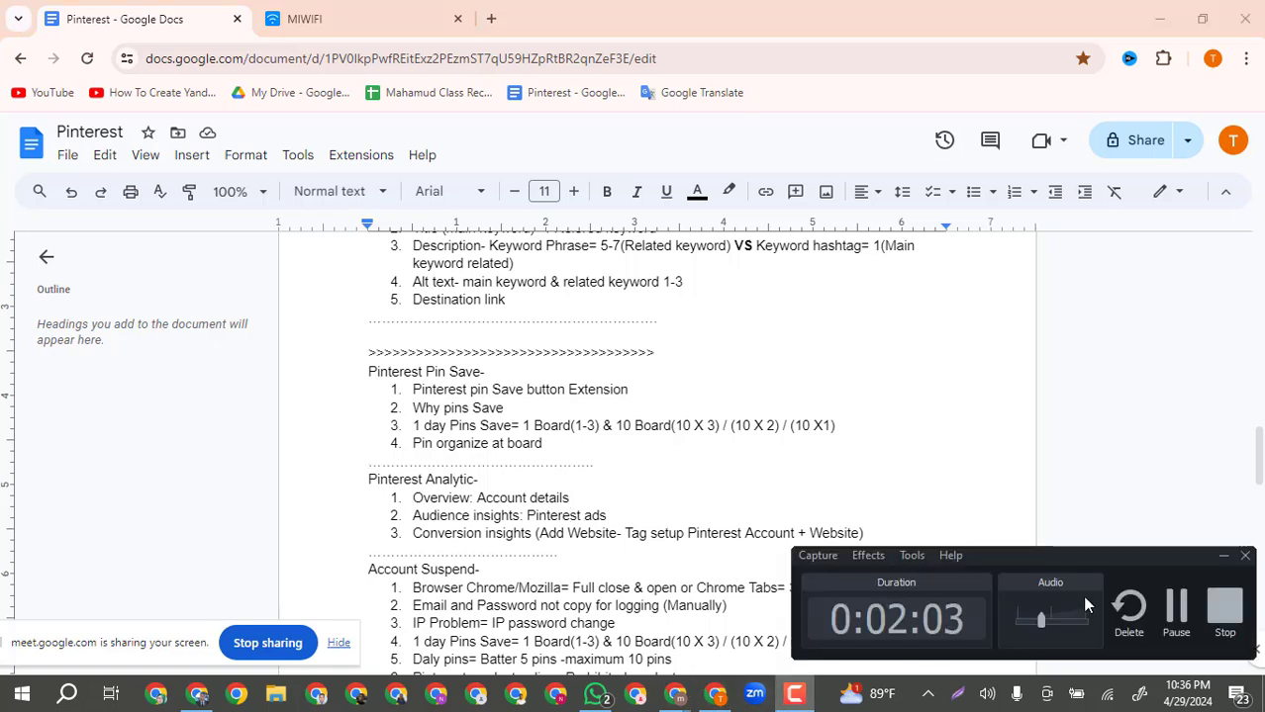
drag(1041, 614, 1117, 617)
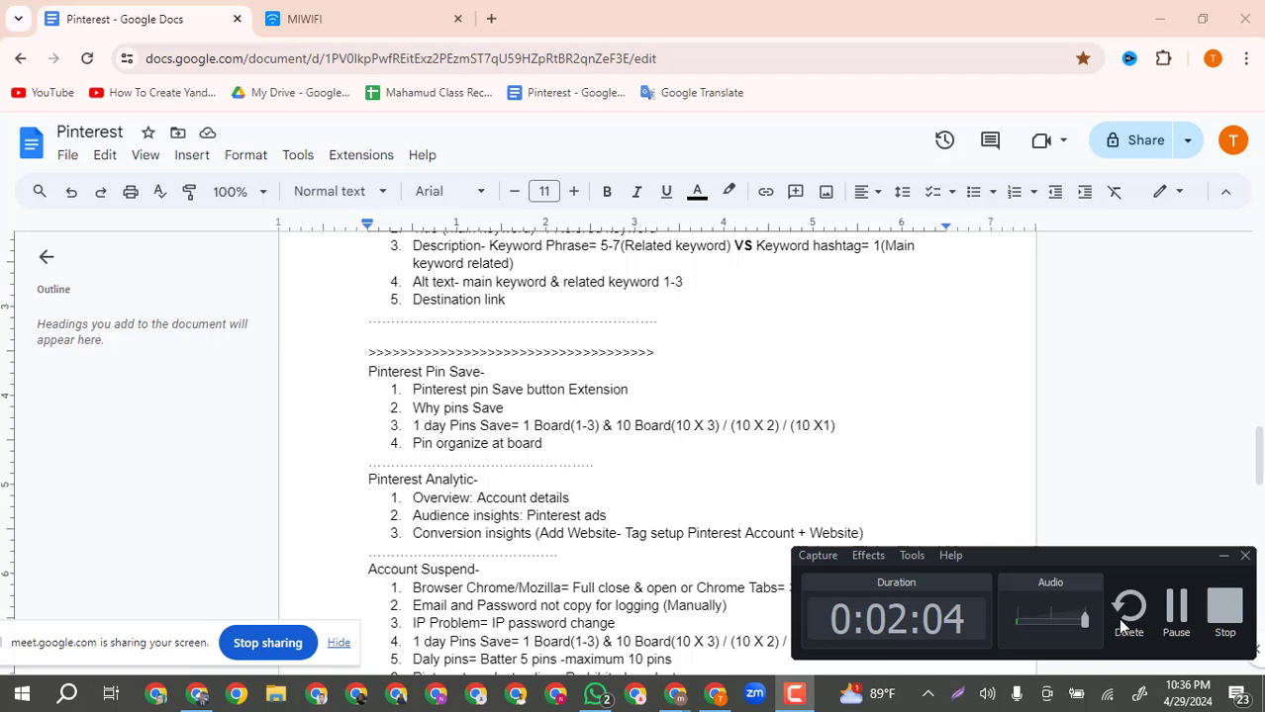
click(1224, 560)
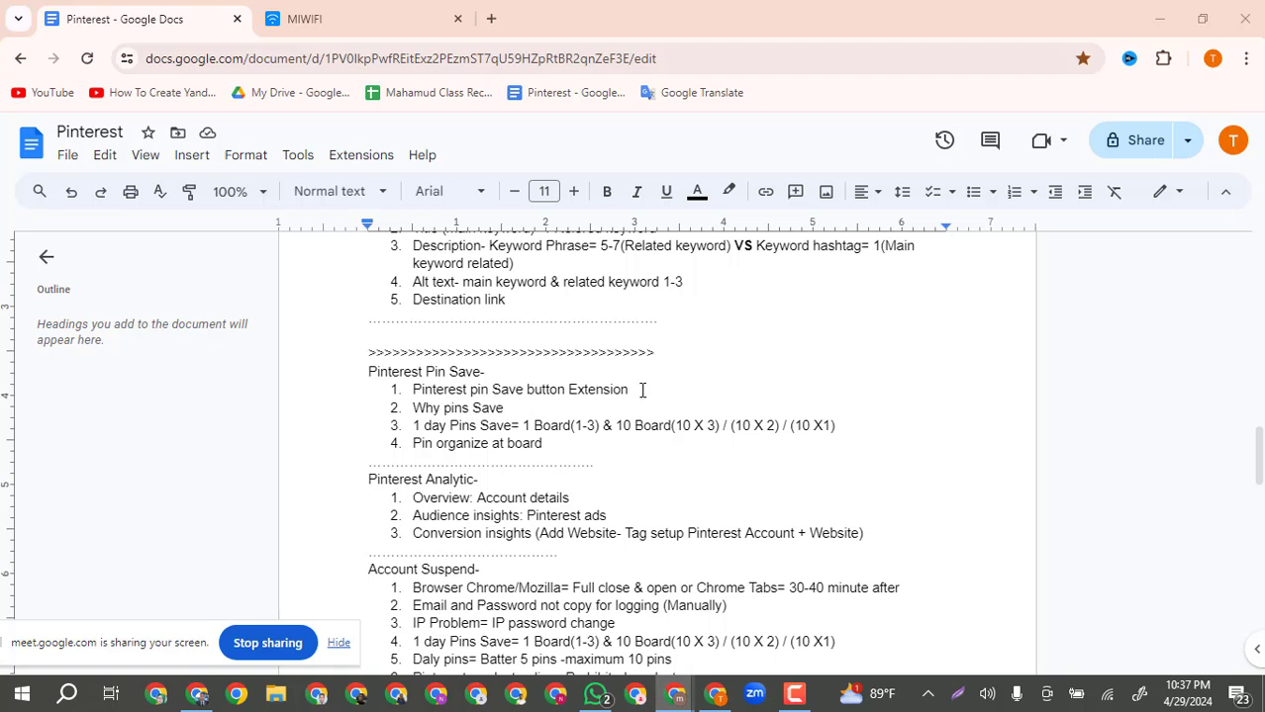
Highlight the items "Pinterest pin Save button Extension" and "Why pins Save" in turn to present them.
drag(641, 393, 413, 390)
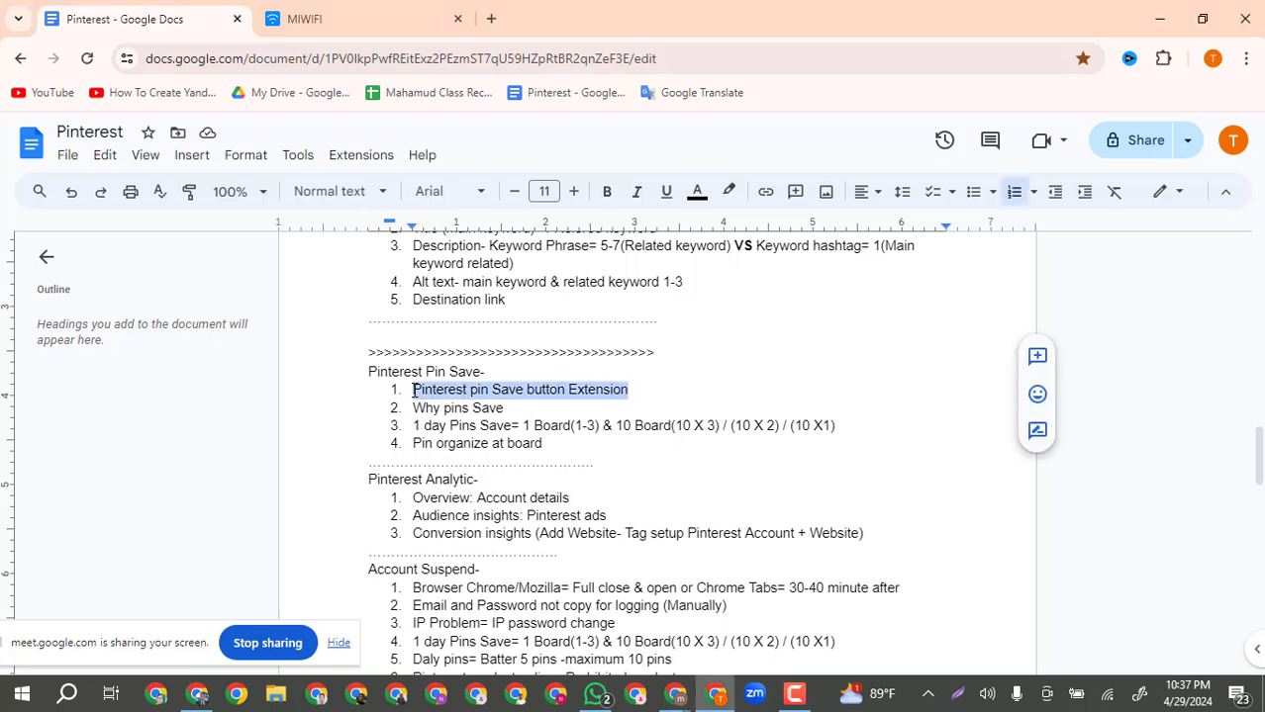
click(584, 407)
drag(505, 408, 402, 409)
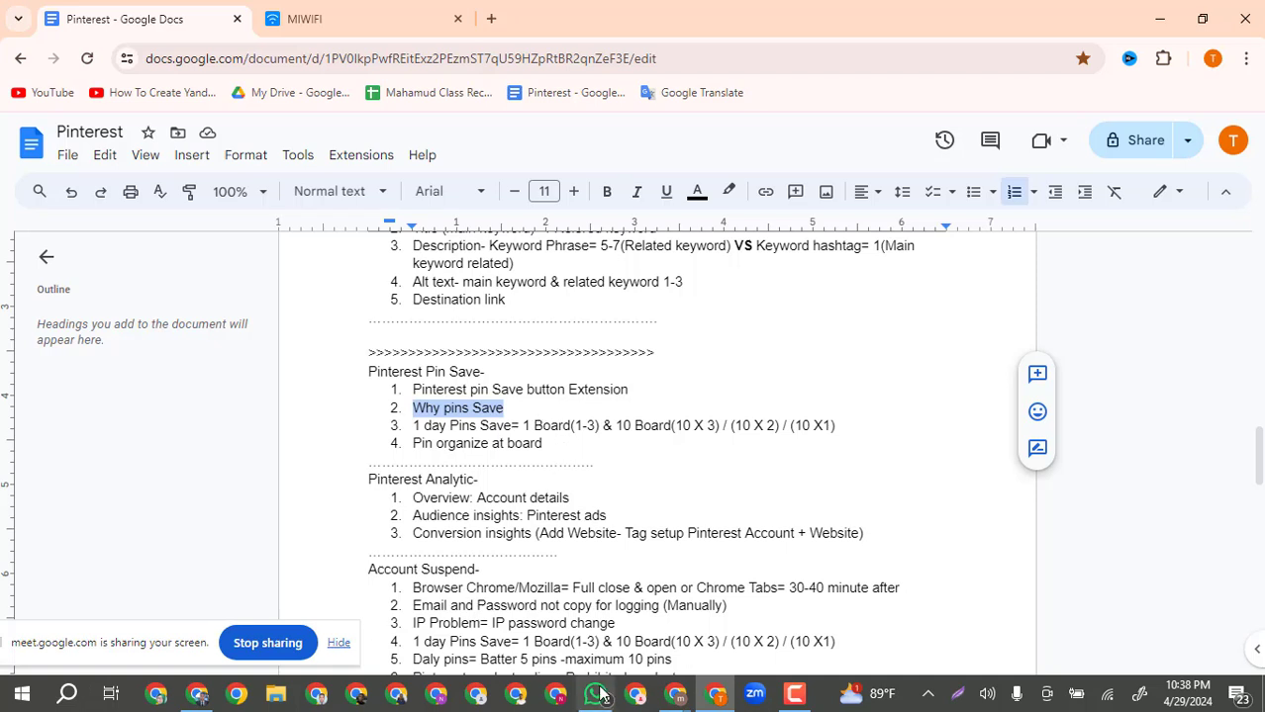
Switch to the Chrome window with the Pinterest business profile and look over the profile page.
mouse_move(198, 700)
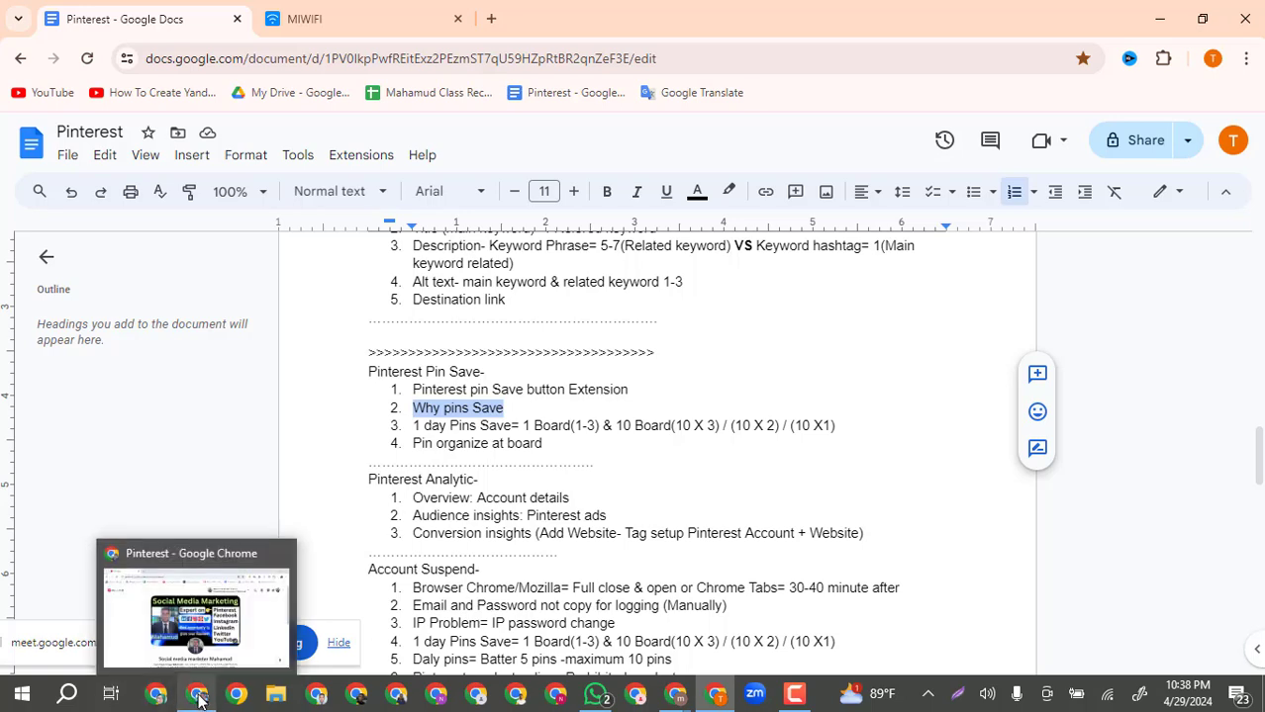
click(199, 701)
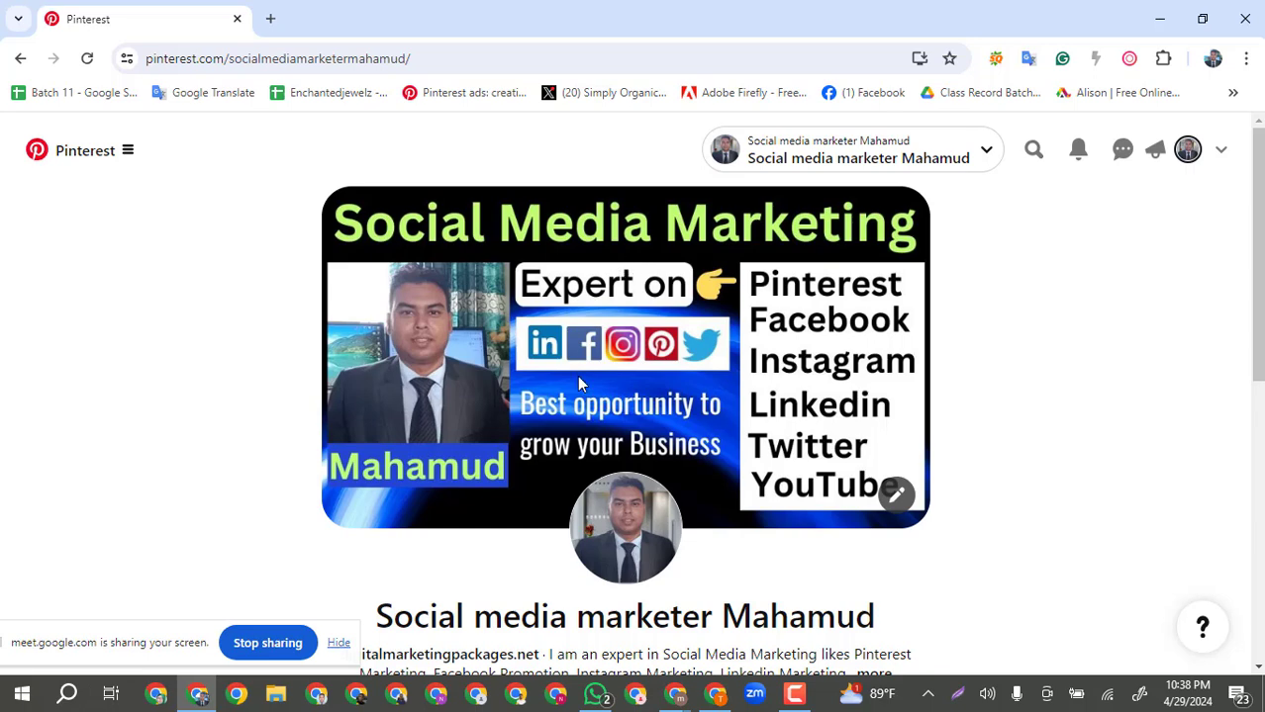
scroll(578, 382, down, 2)
scroll(580, 384, up, 2)
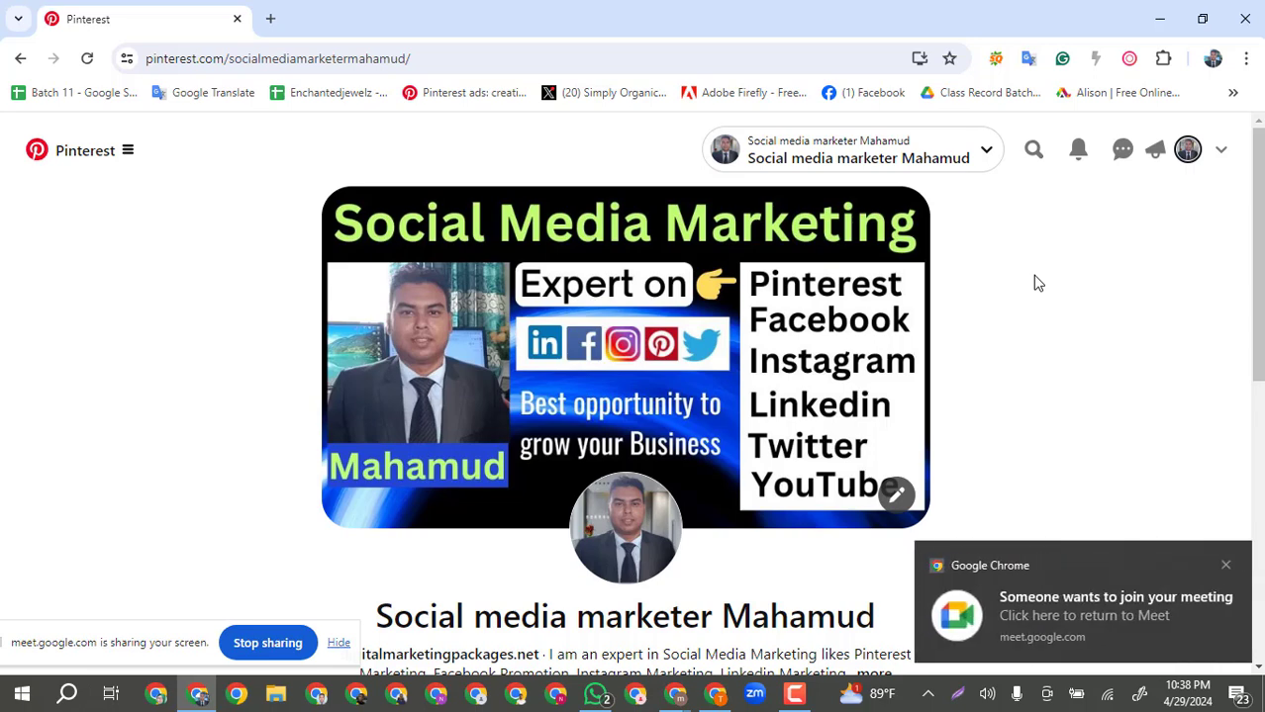
Admit the participant waiting to join the Google Meet call and return to the Pinterest profile window.
mouse_move(684, 705)
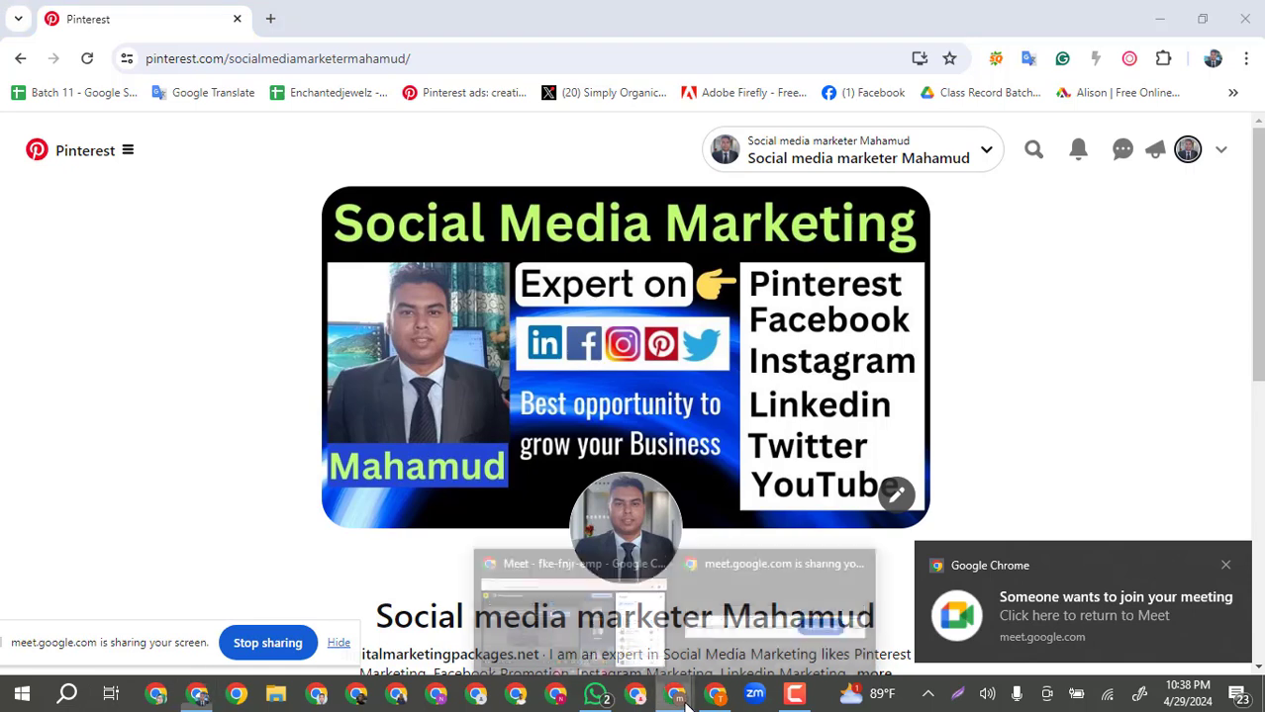
click(599, 638)
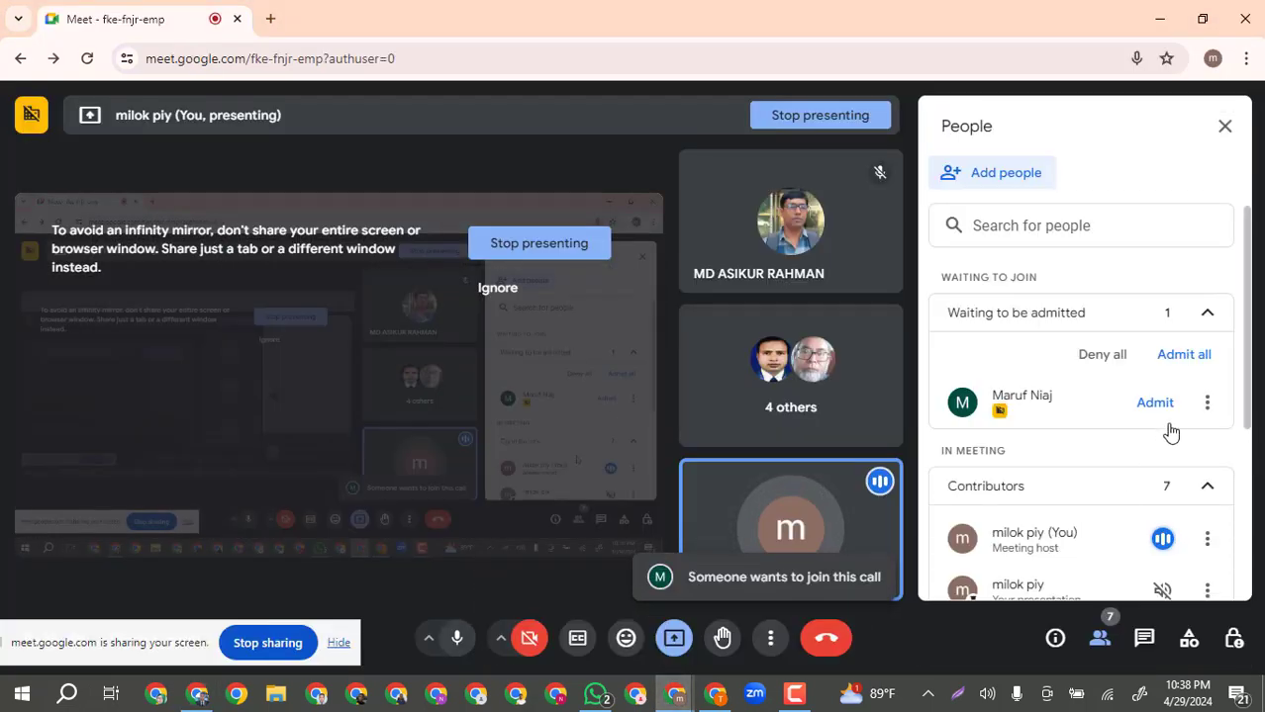
click(1155, 402)
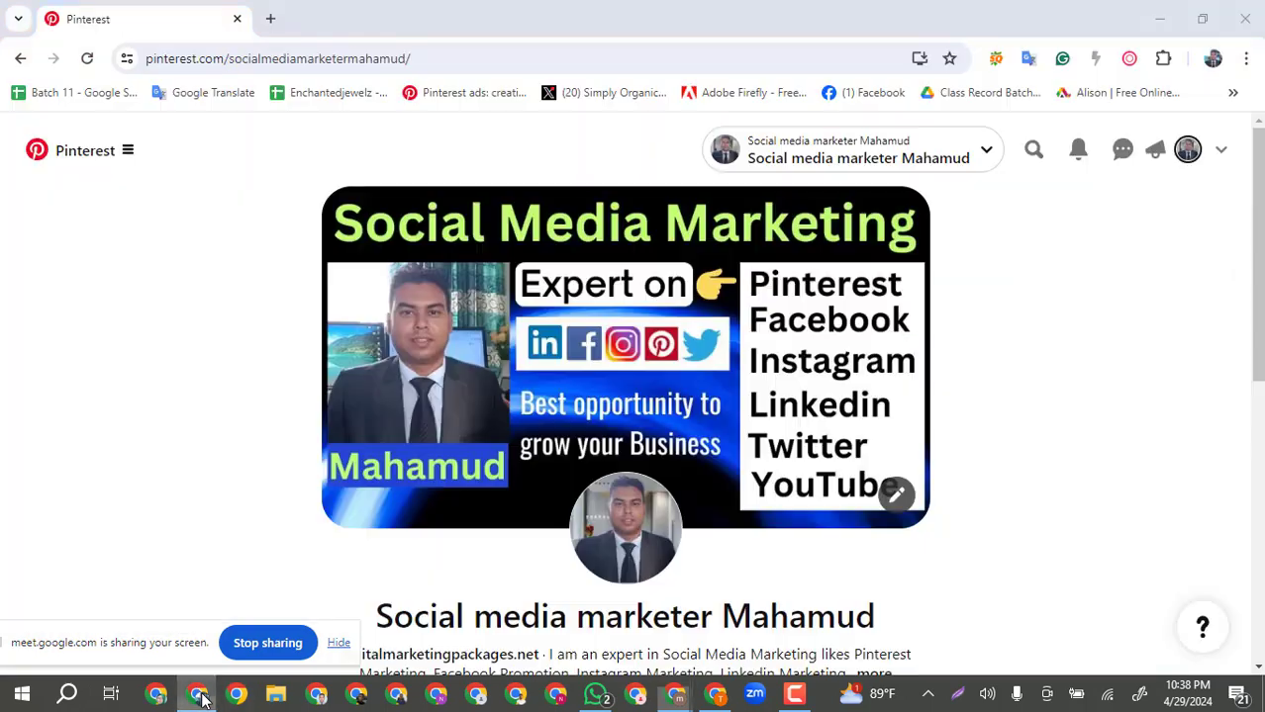
click(197, 694)
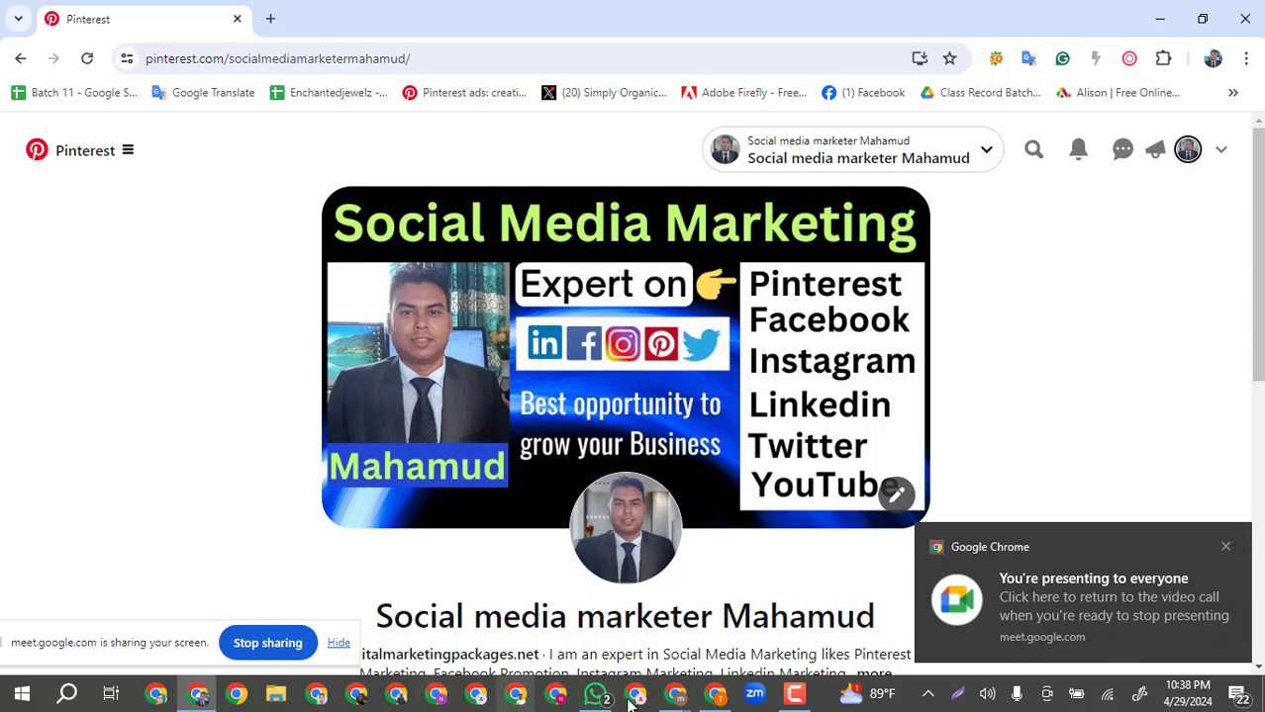
Return to the Pinterest notes in Google Docs and highlight the item "Pinterest pin Save button Extension".
click(720, 698)
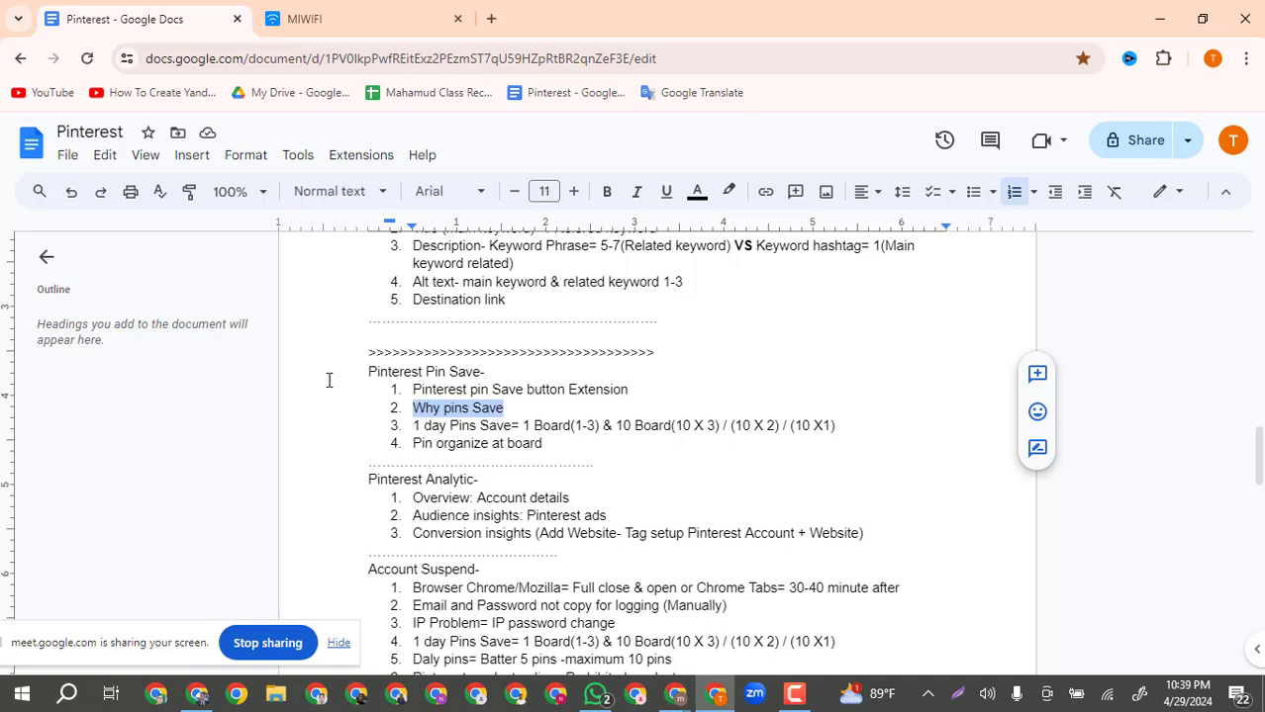
click(608, 387)
drag(642, 388, 413, 389)
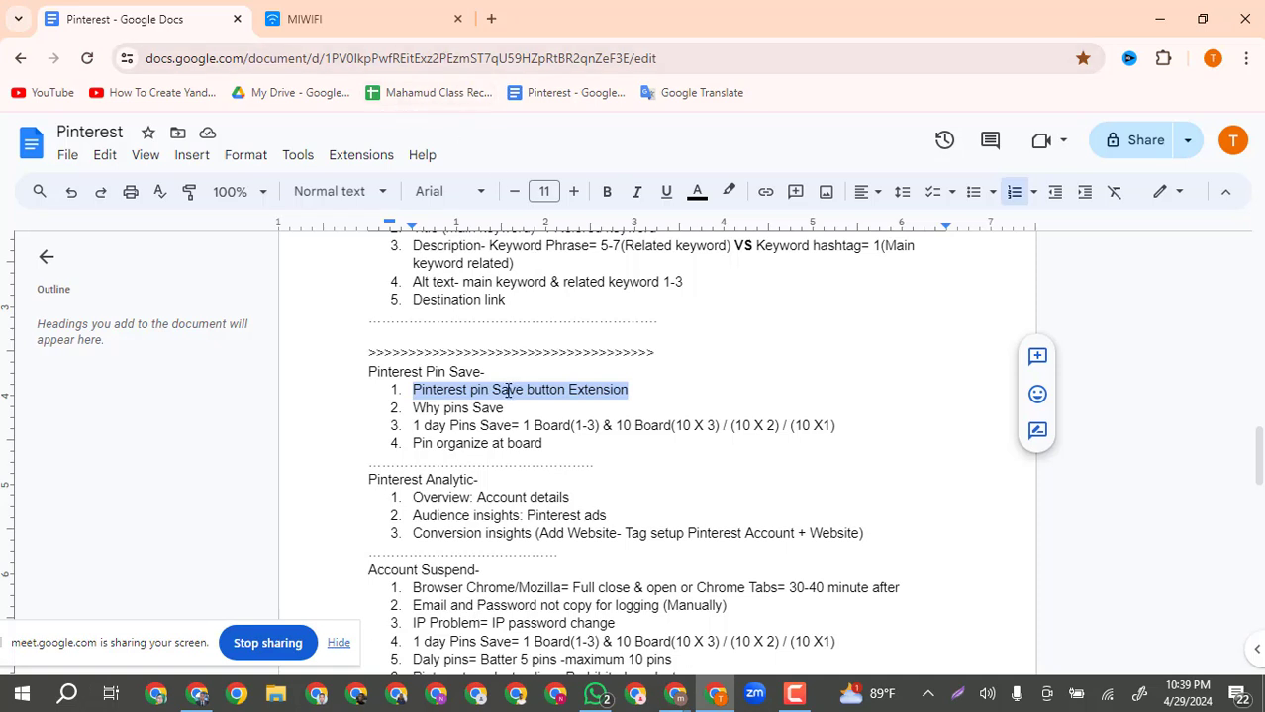
Close the MIWIFI tab beside the notes and switch to the Chrome window with the Pinterest profile.
click(457, 19)
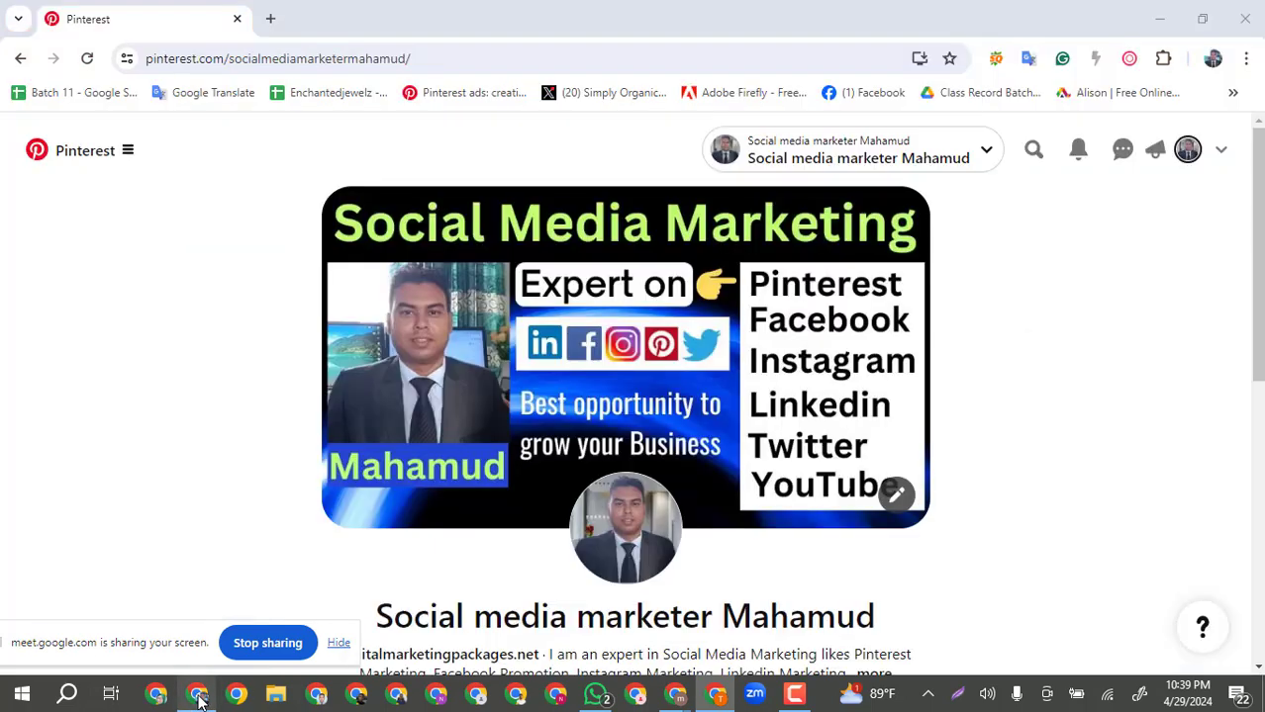
click(197, 694)
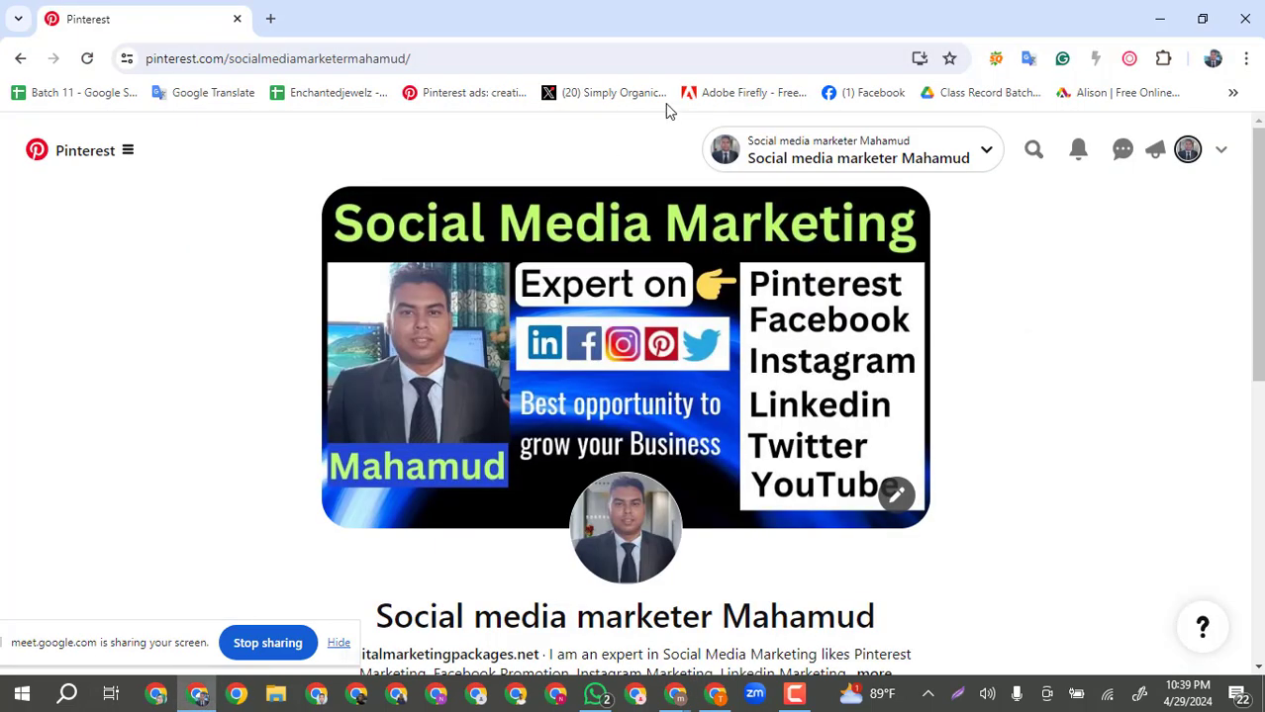
Search Google in a new tab for "pinterest save button chrome extension".
click(270, 18)
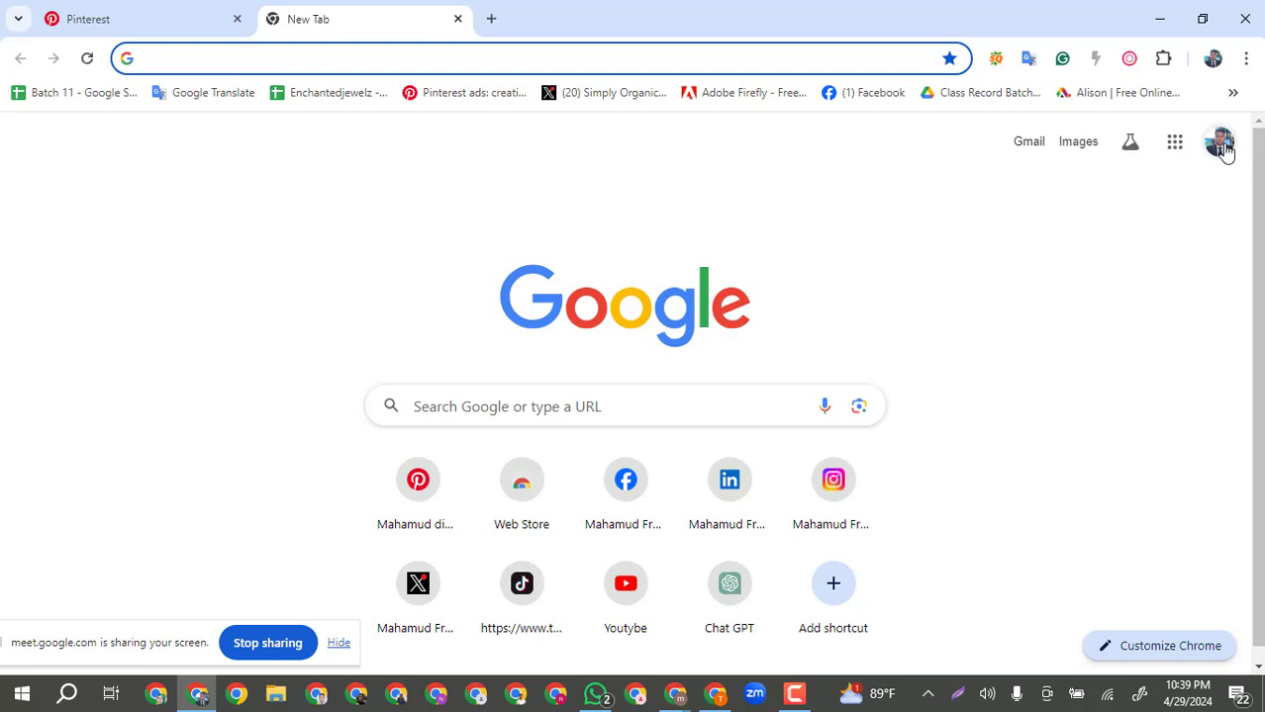
click(1218, 142)
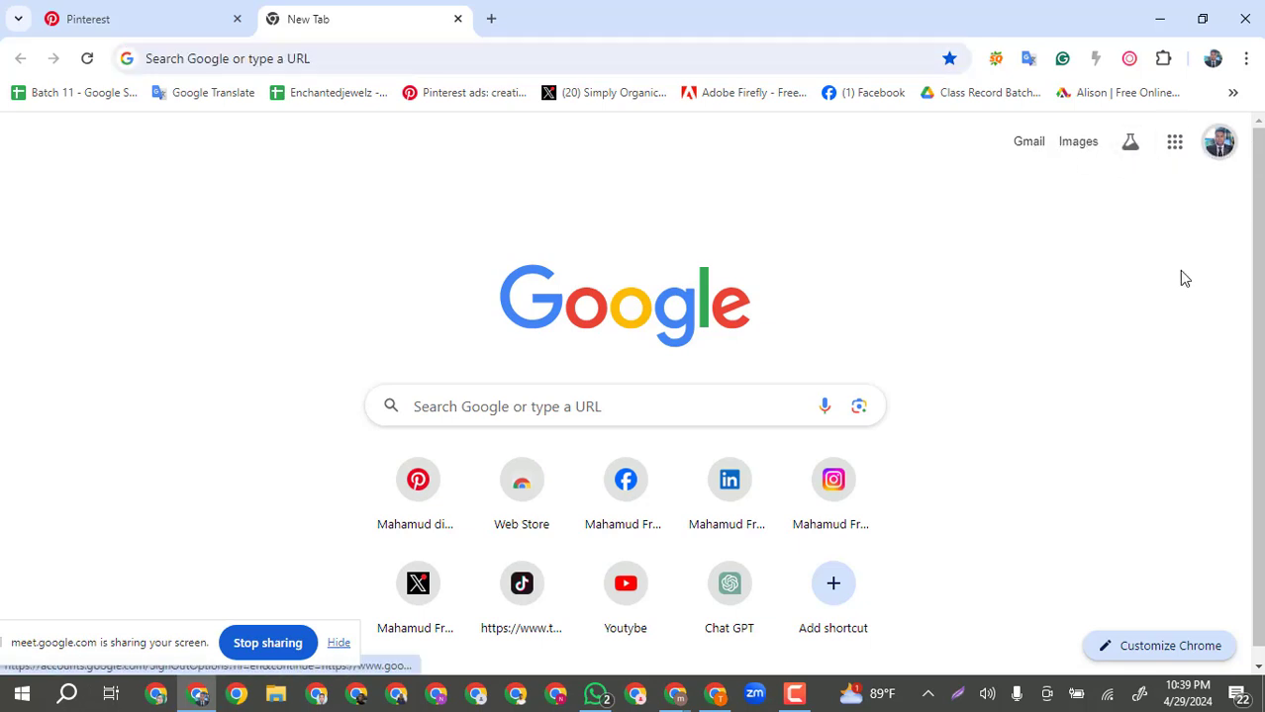
click(747, 175)
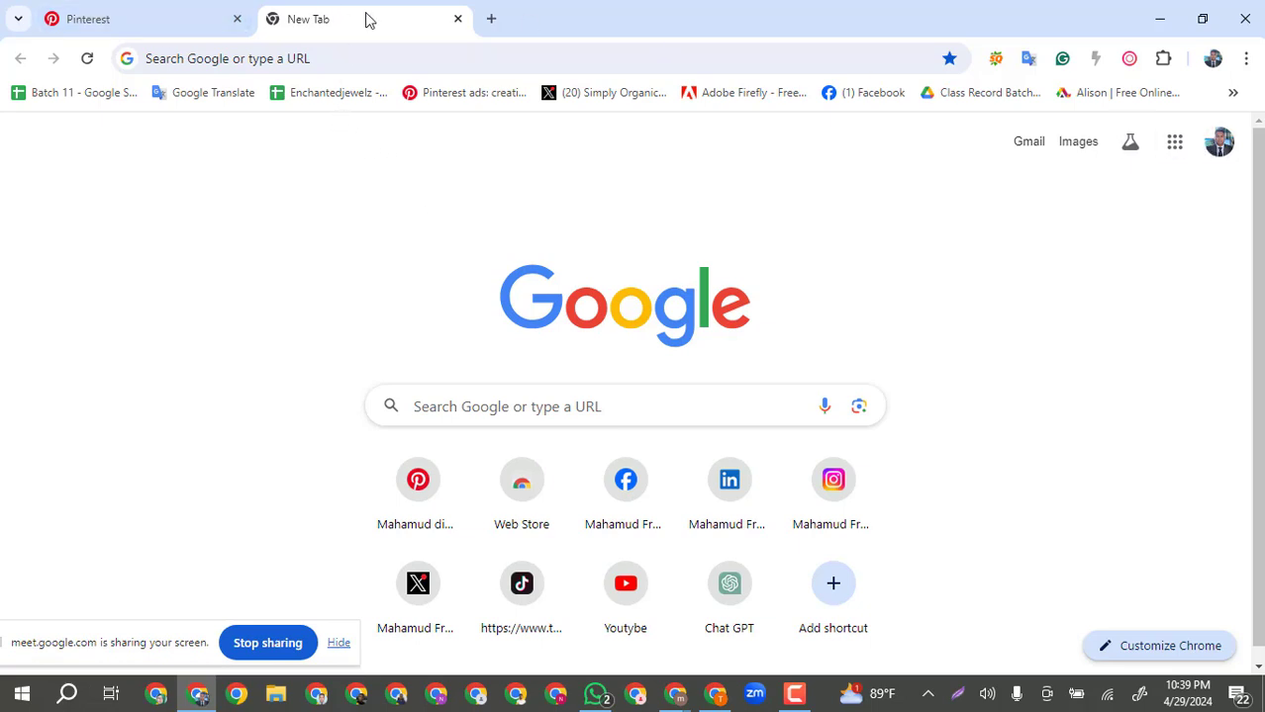
click(342, 57)
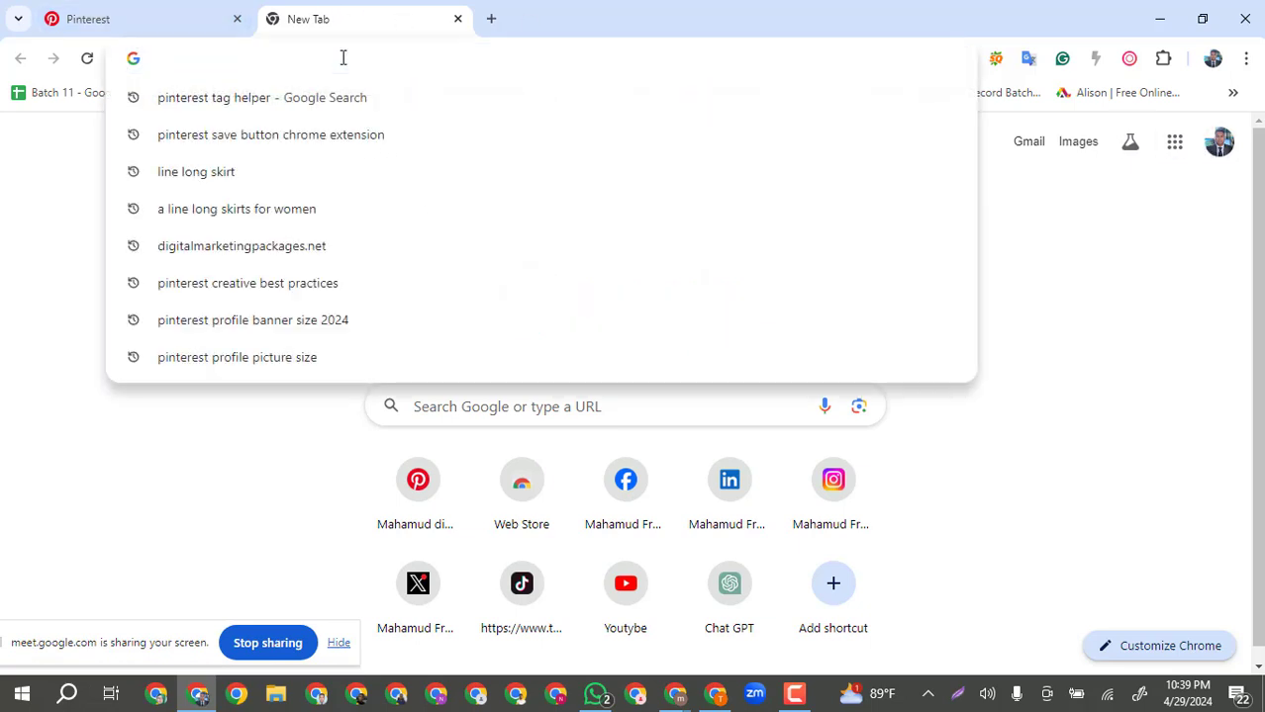
text(p)
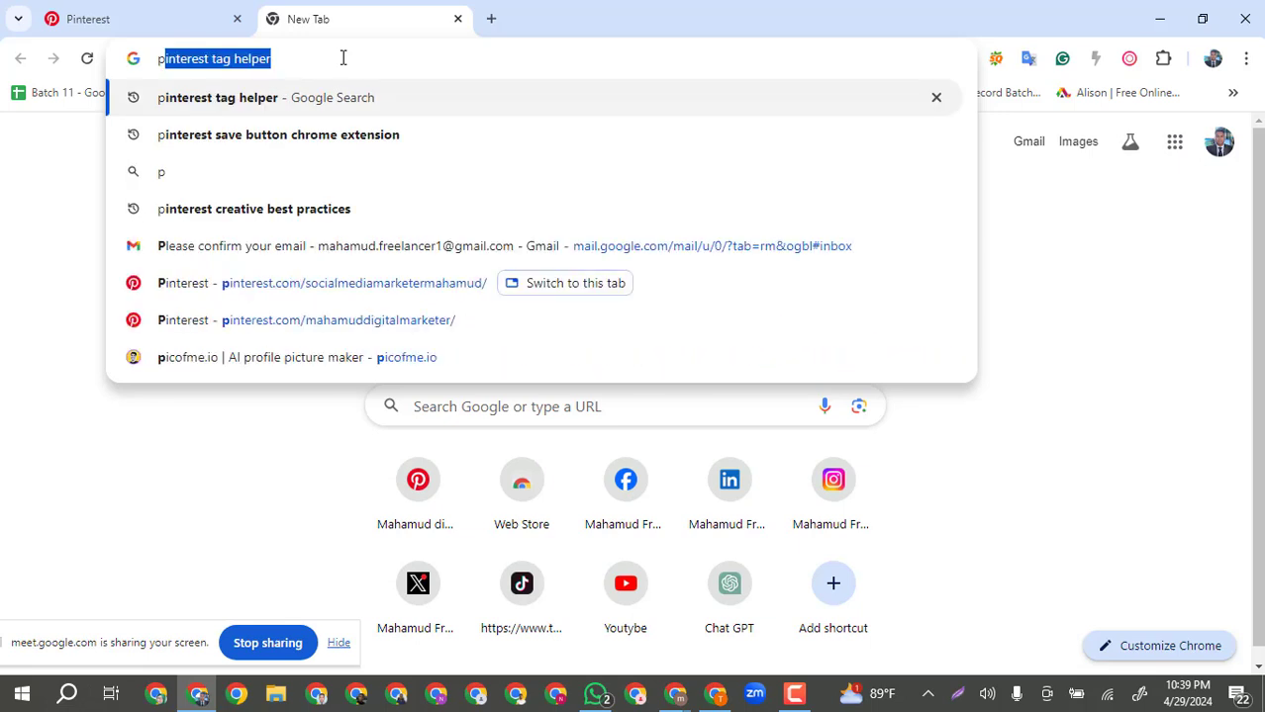
text(intere)
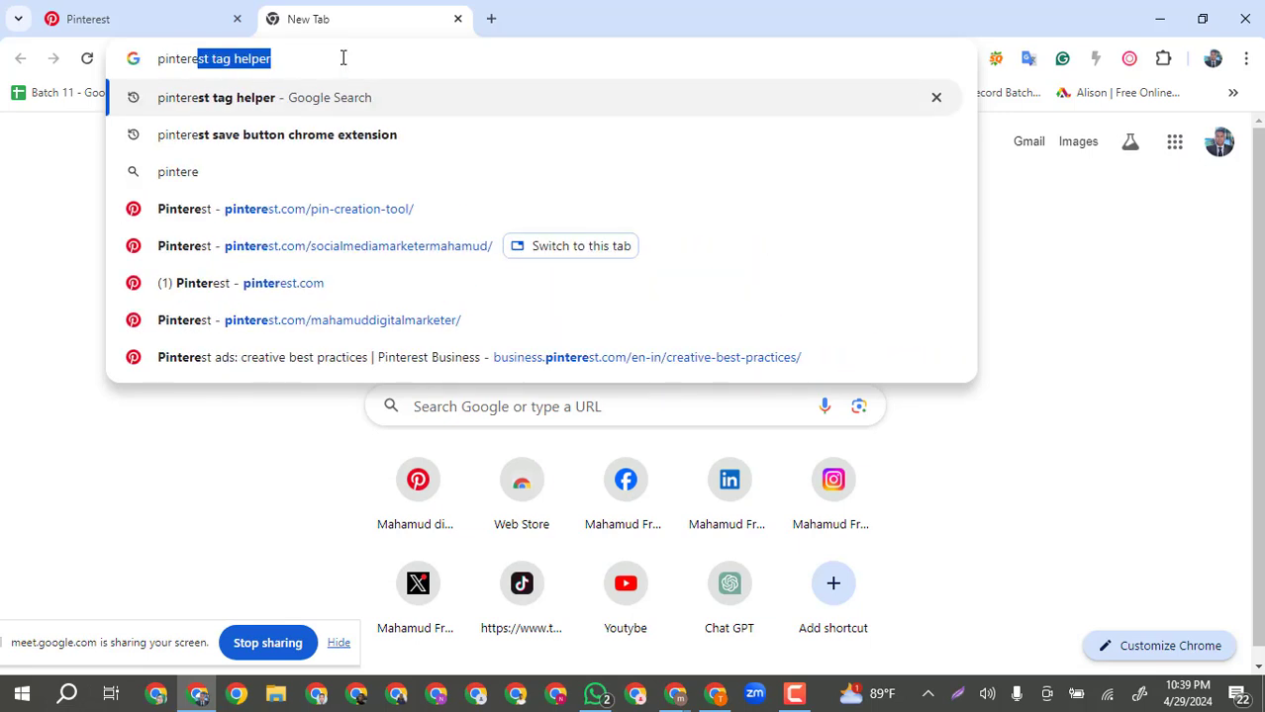
text(s)
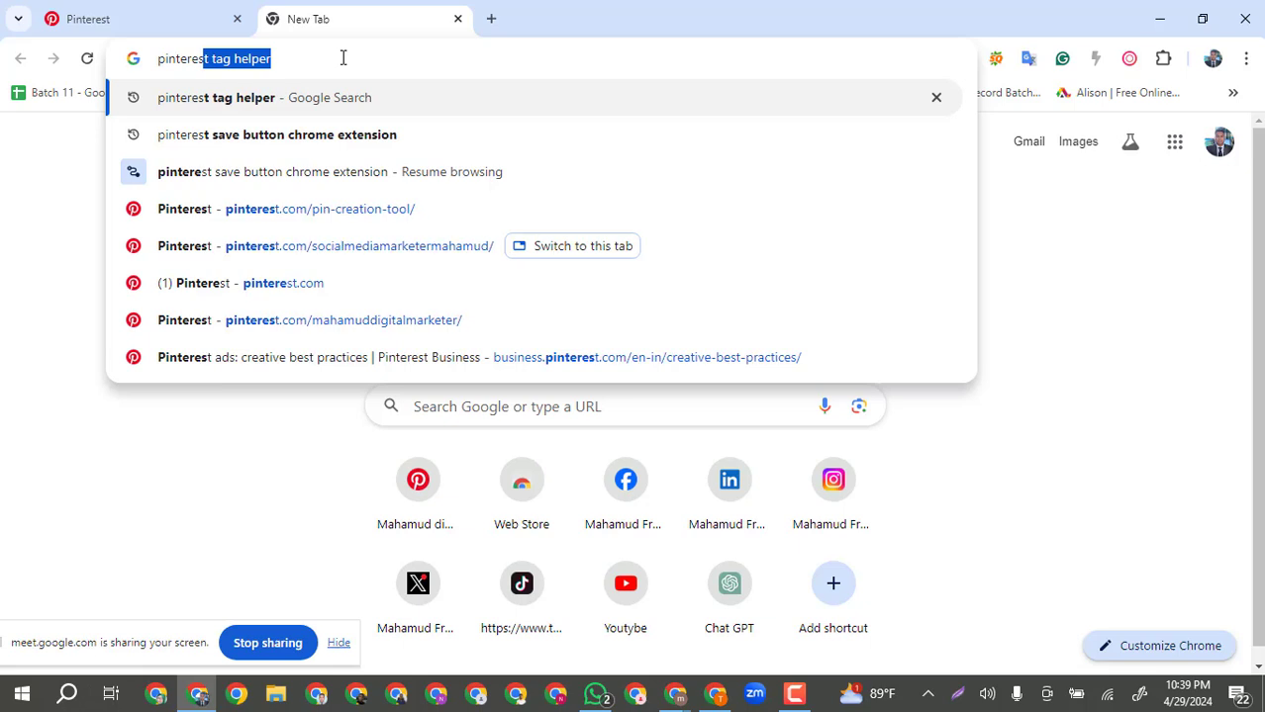
text(t )
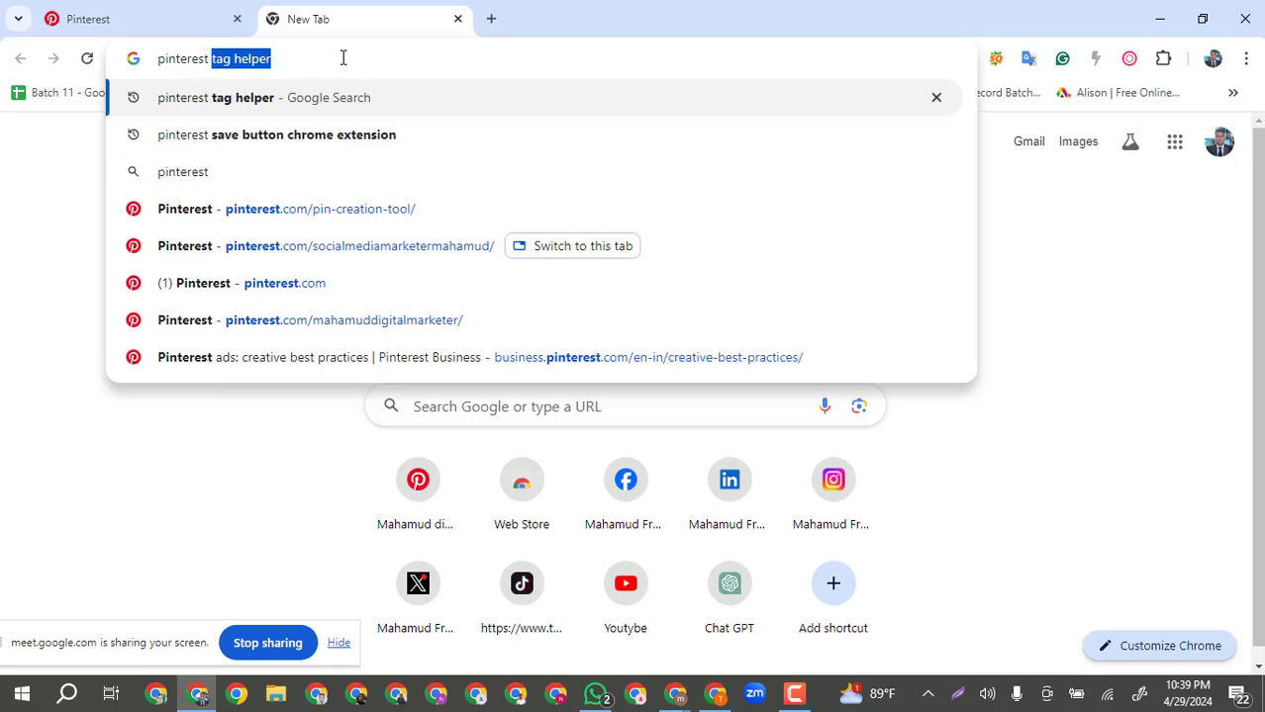
text(sav)
key(BackSpace)
text(sav)
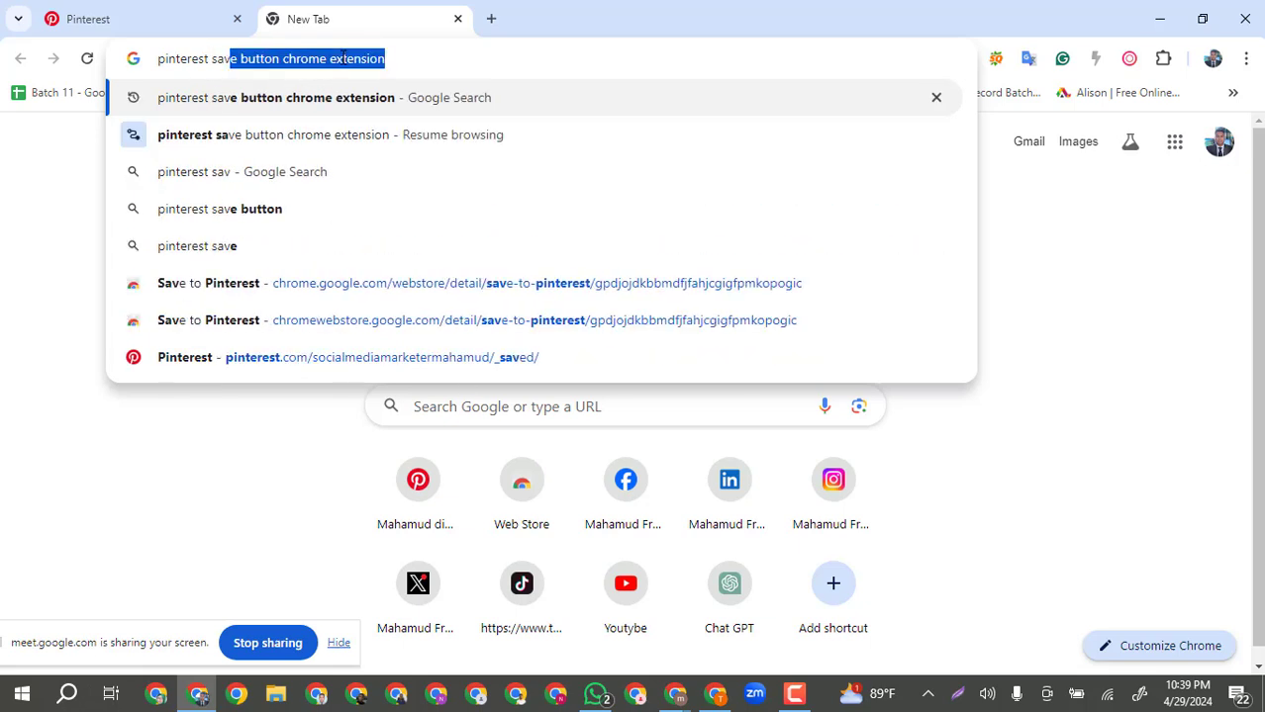
text(e)
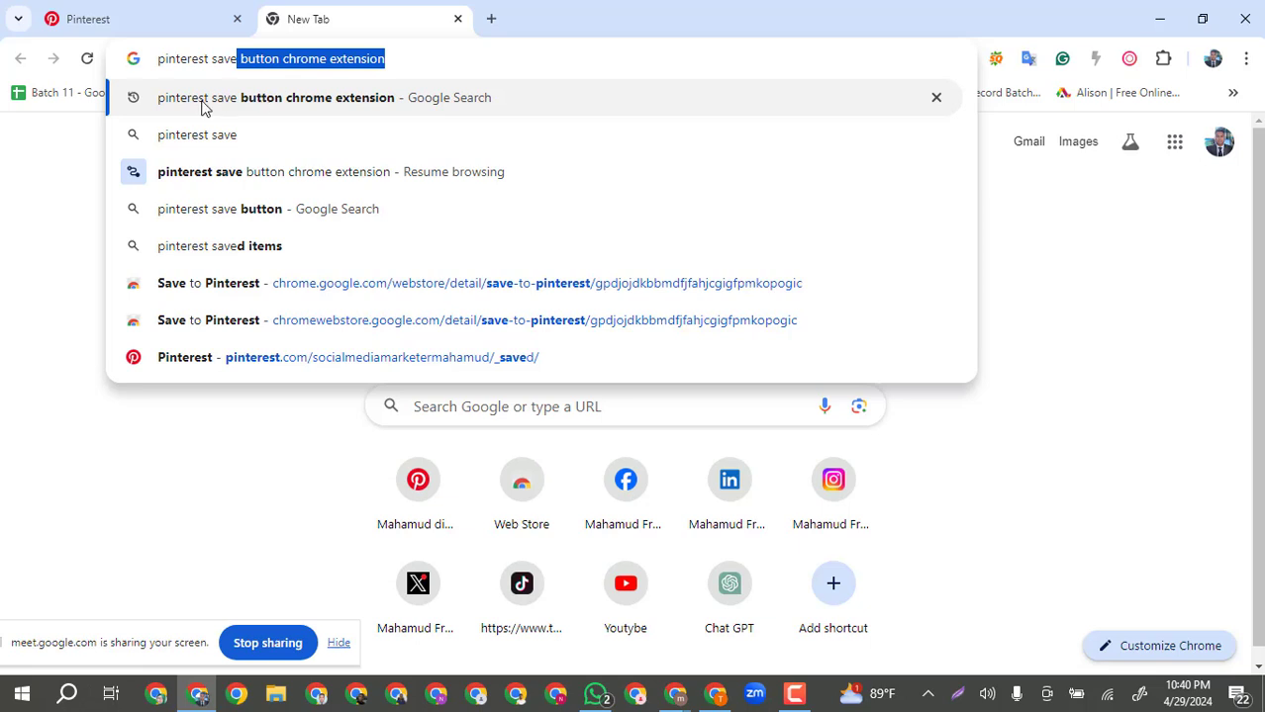
click(298, 105)
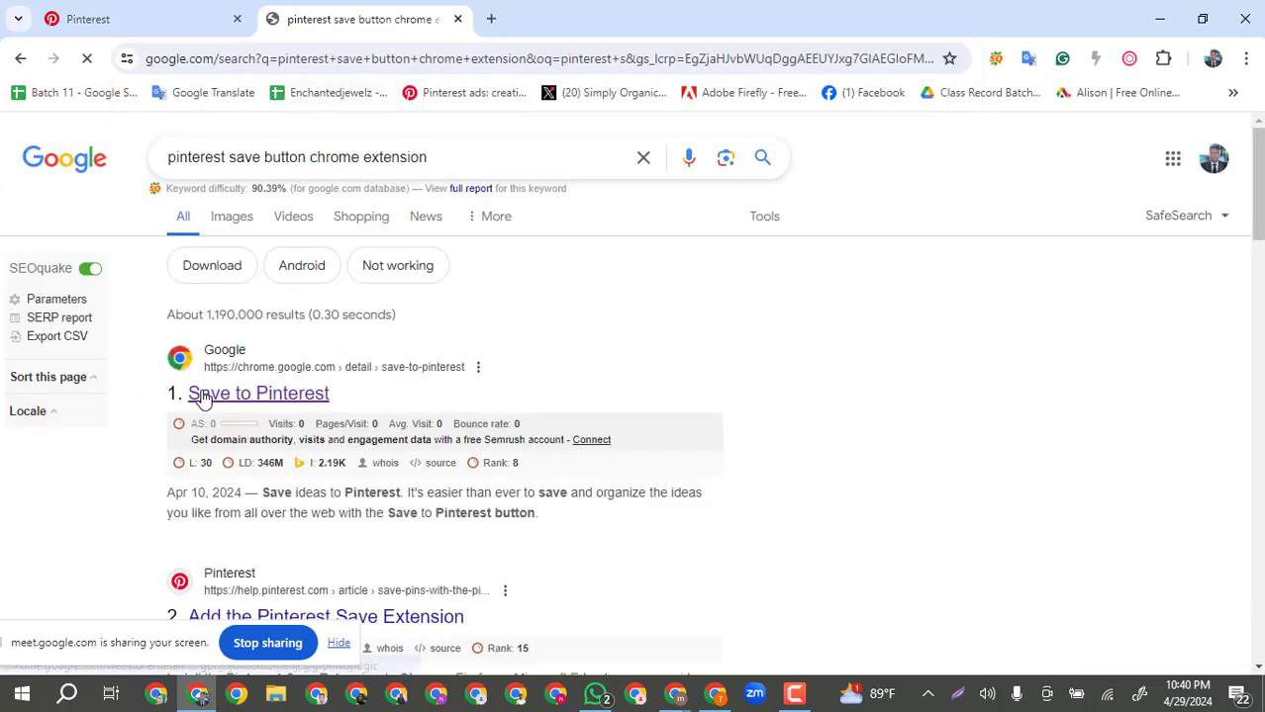
Open the Save to Pinterest page in the Chrome Web Store and add the extension to Chrome.
click(295, 400)
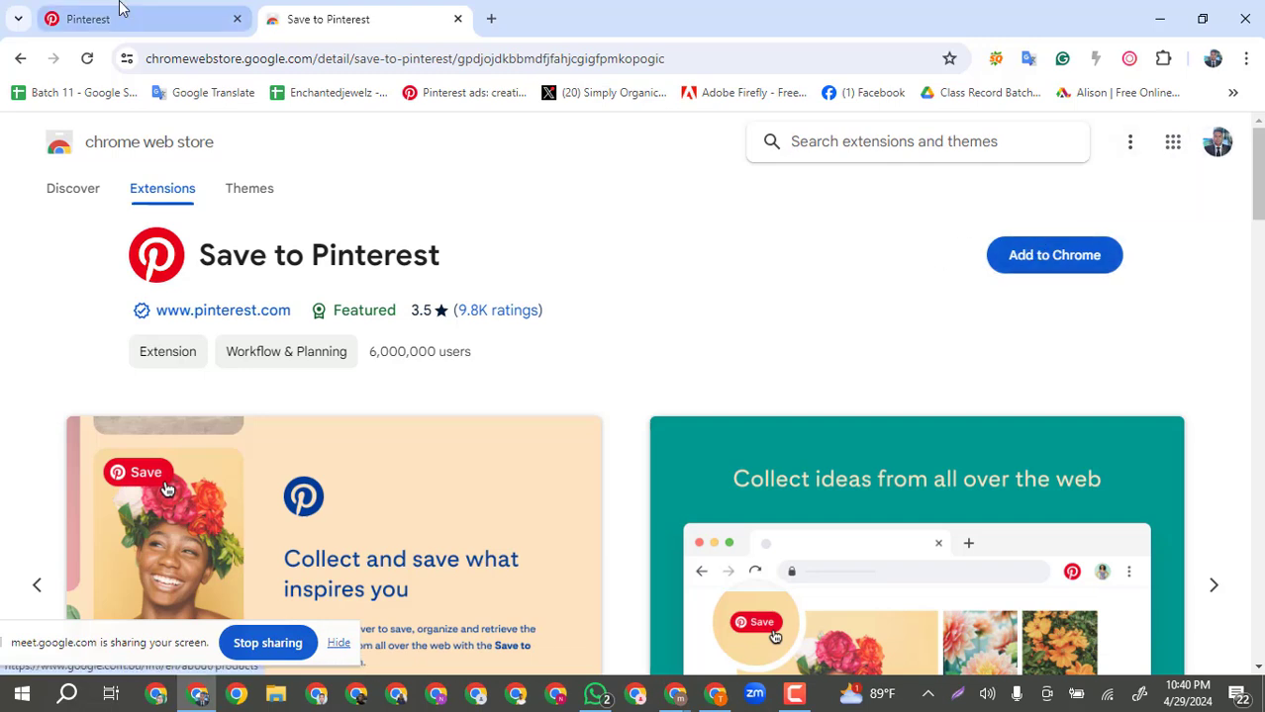
mouse_move(115, 8)
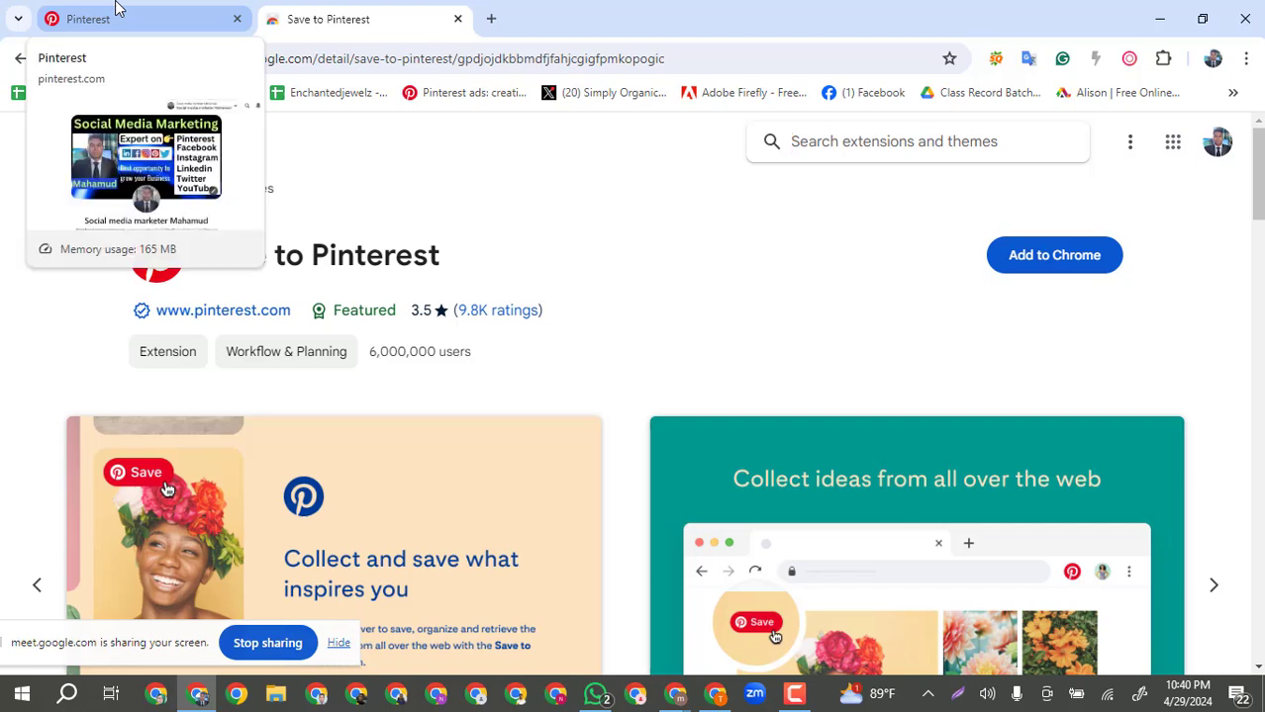
click(1052, 257)
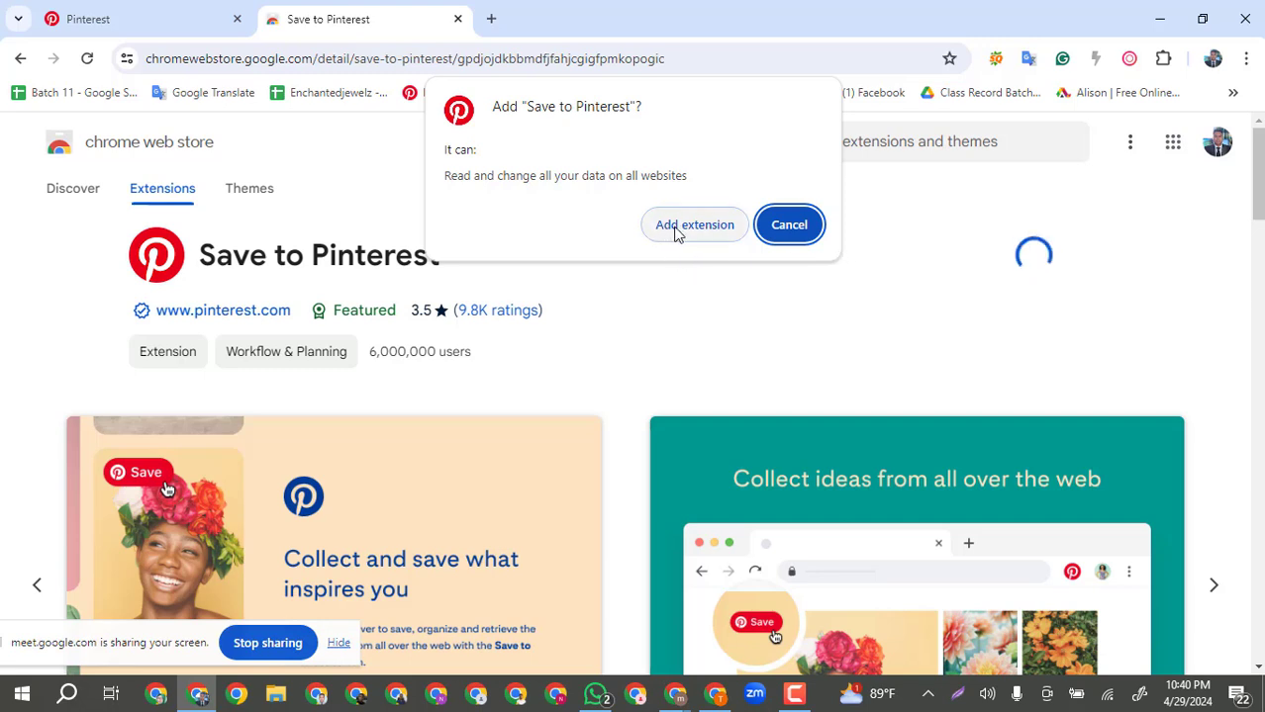
click(676, 233)
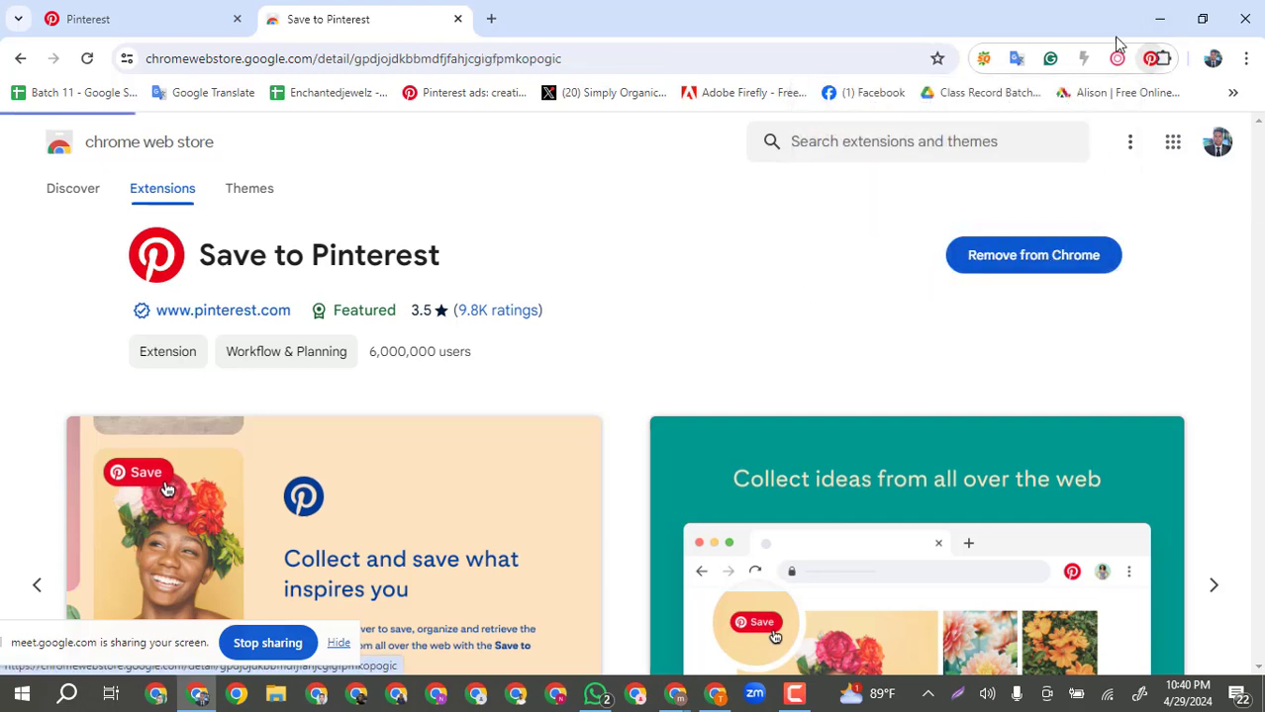
Pin the Save to Pinterest extension so its icon stays beside the address bar.
click(1163, 58)
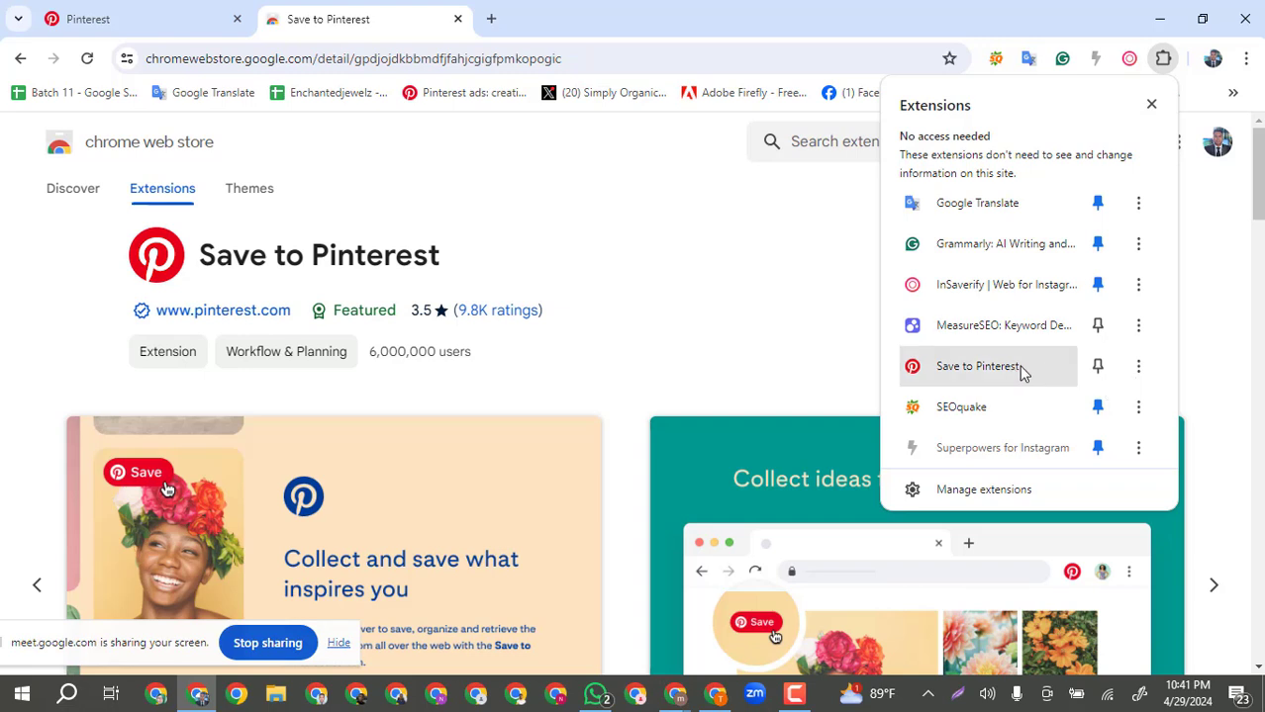
click(1097, 367)
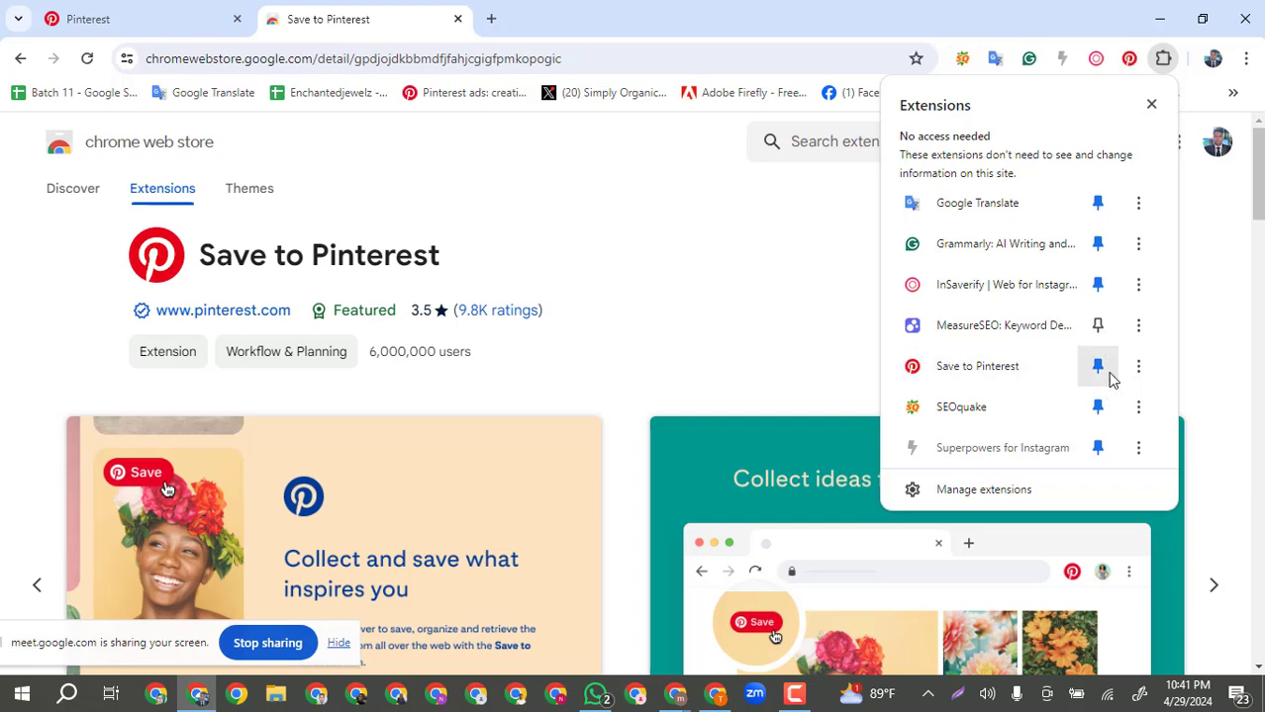
click(748, 283)
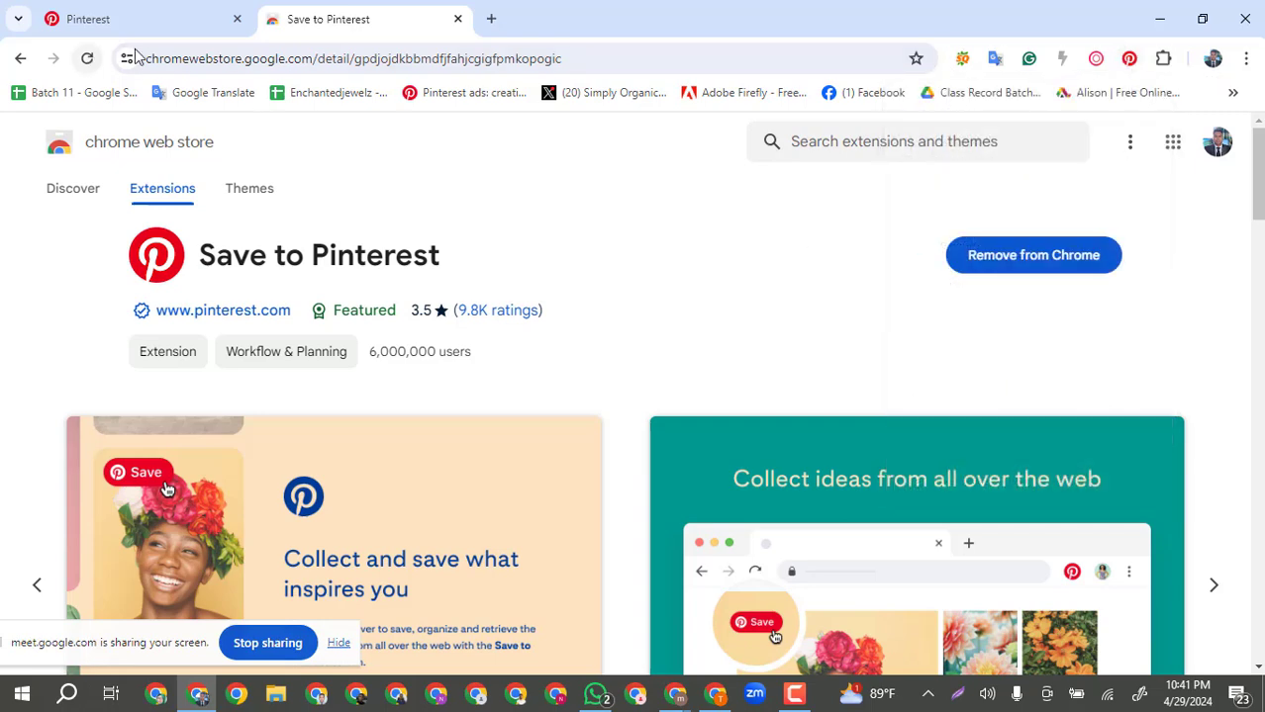
Close the Chrome Web Store page and reload the Pinterest profile.
click(457, 20)
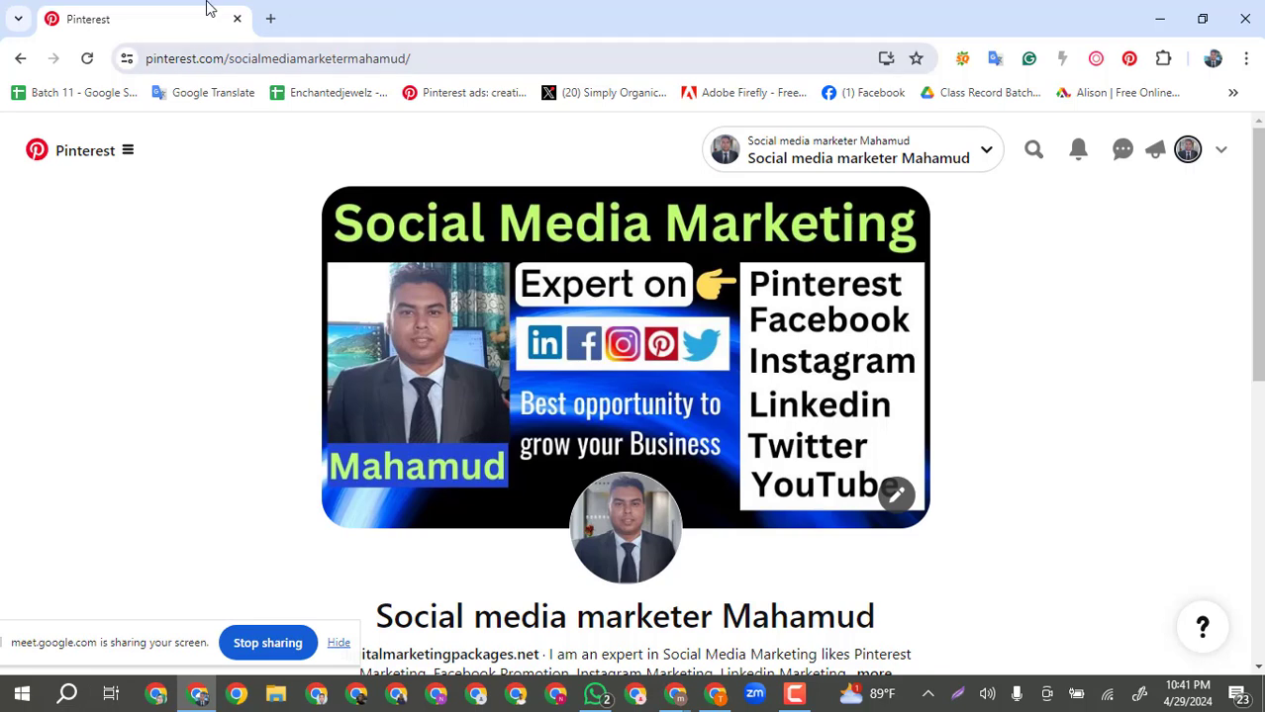
click(87, 58)
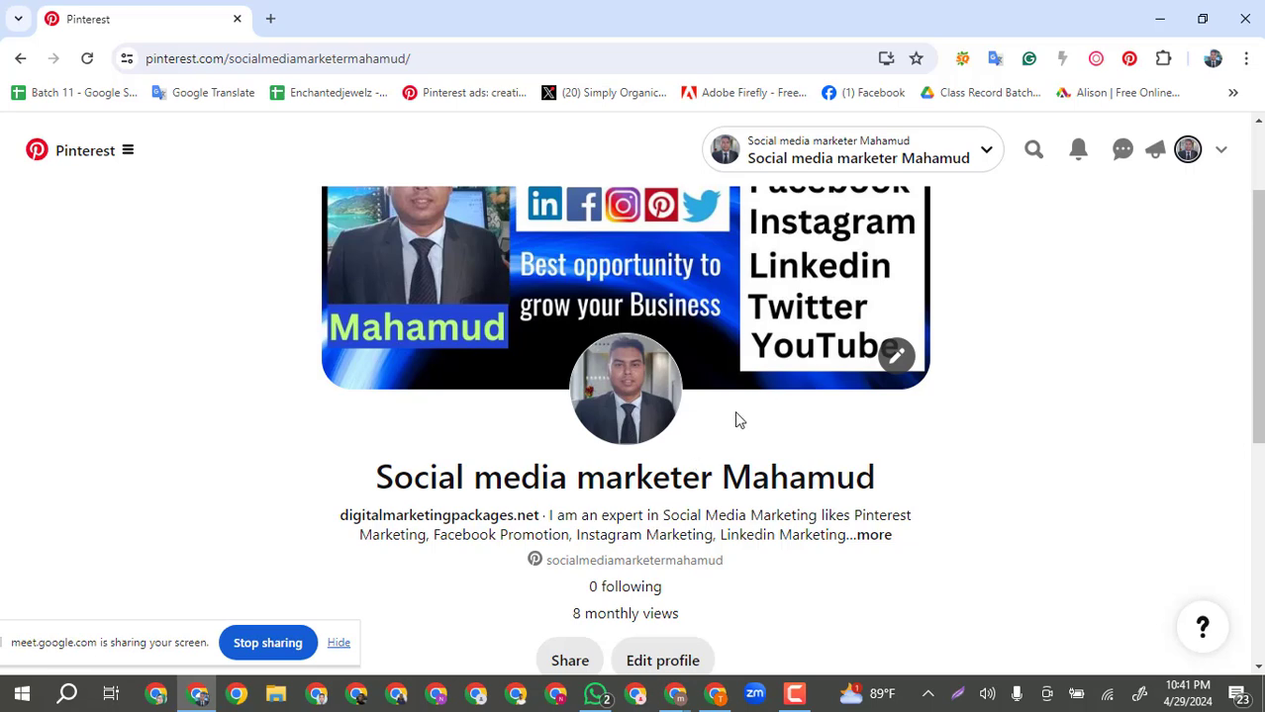
Search Google in a new tab for "social media" and show the image results.
click(270, 19)
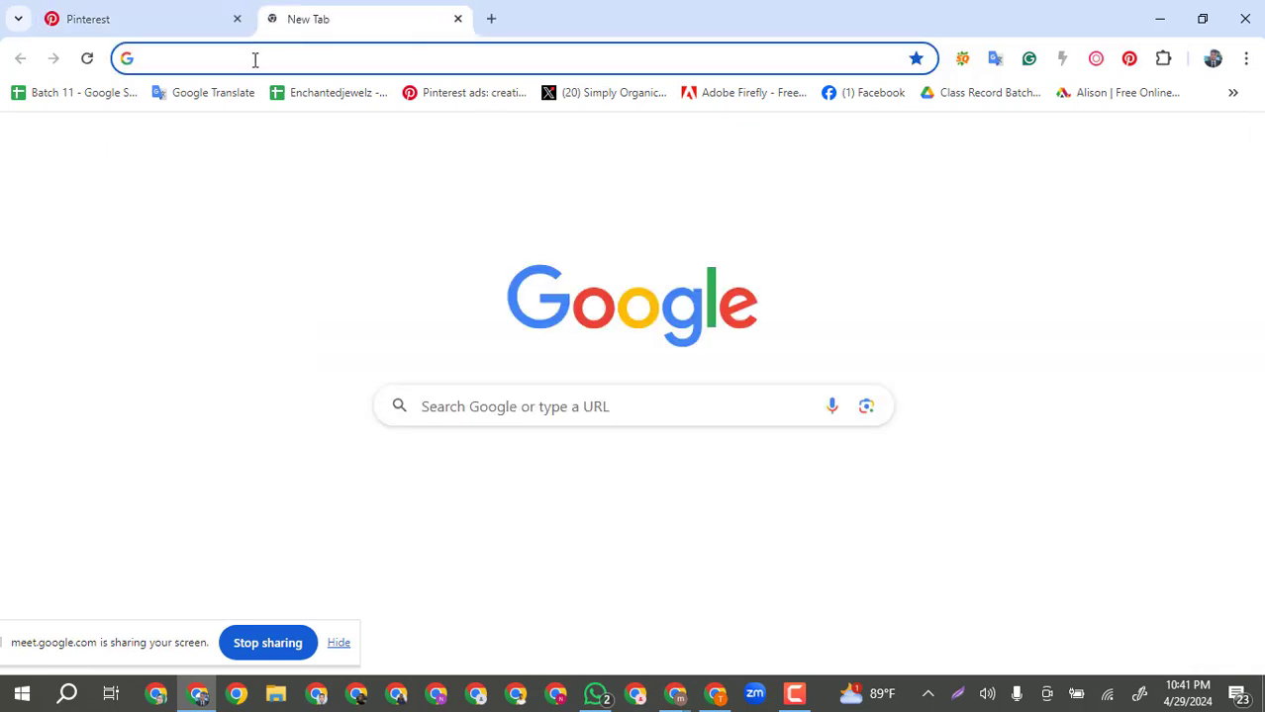
click(255, 60)
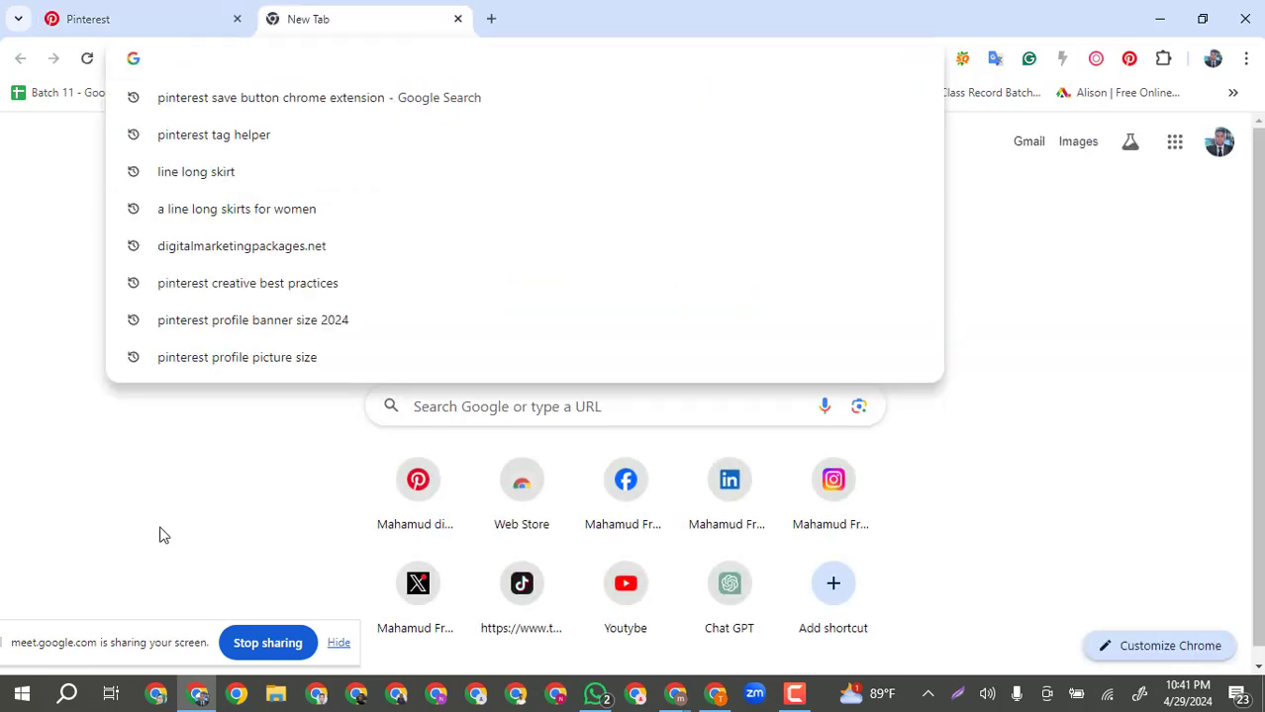
text(socia)
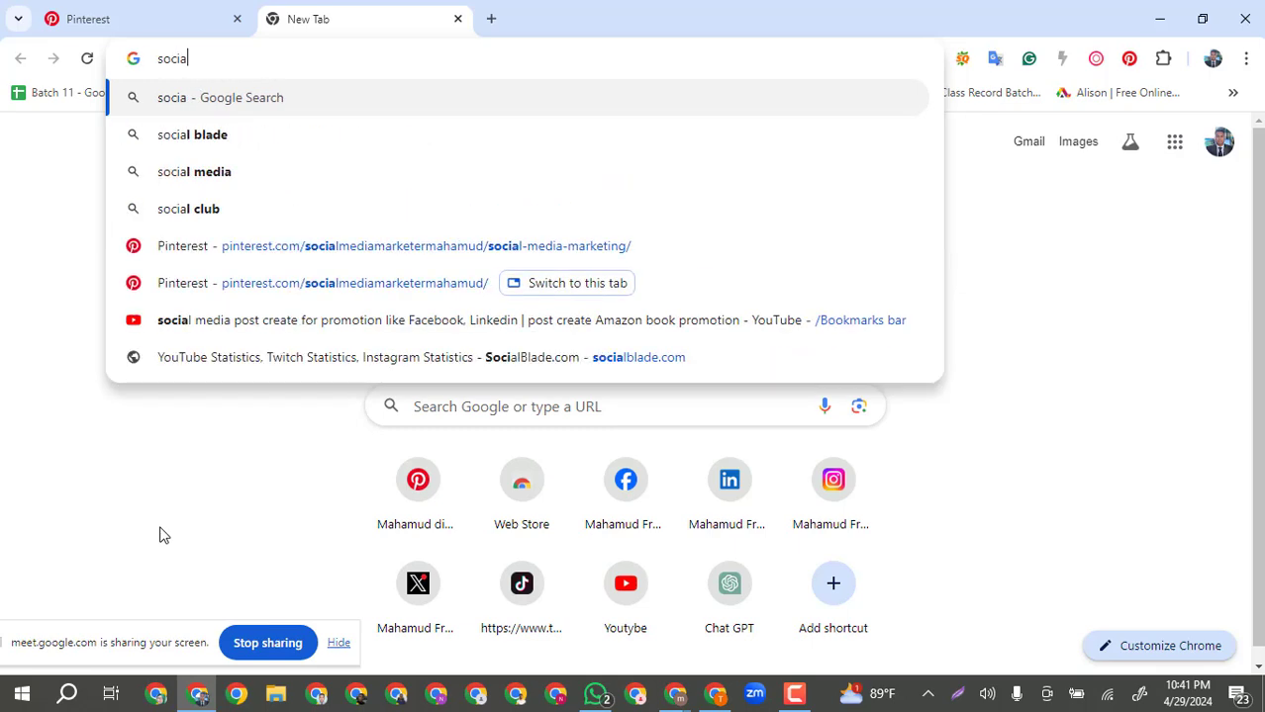
text(l med)
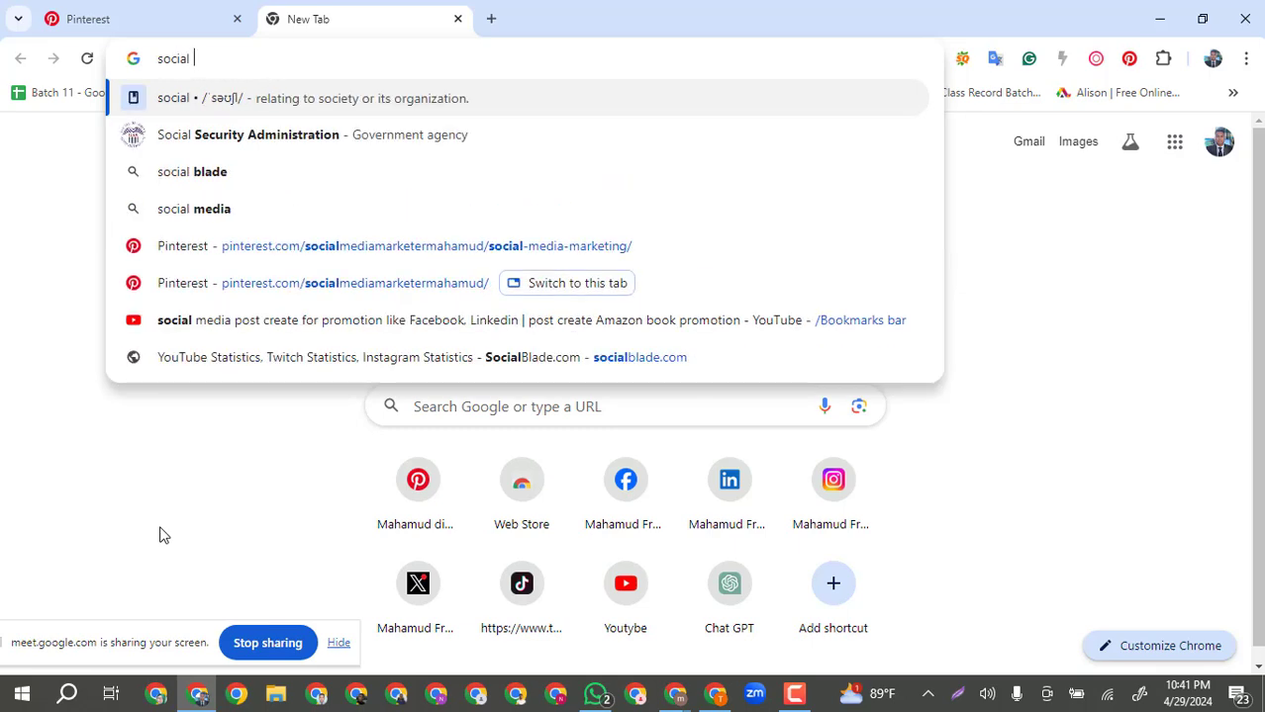
text(a)
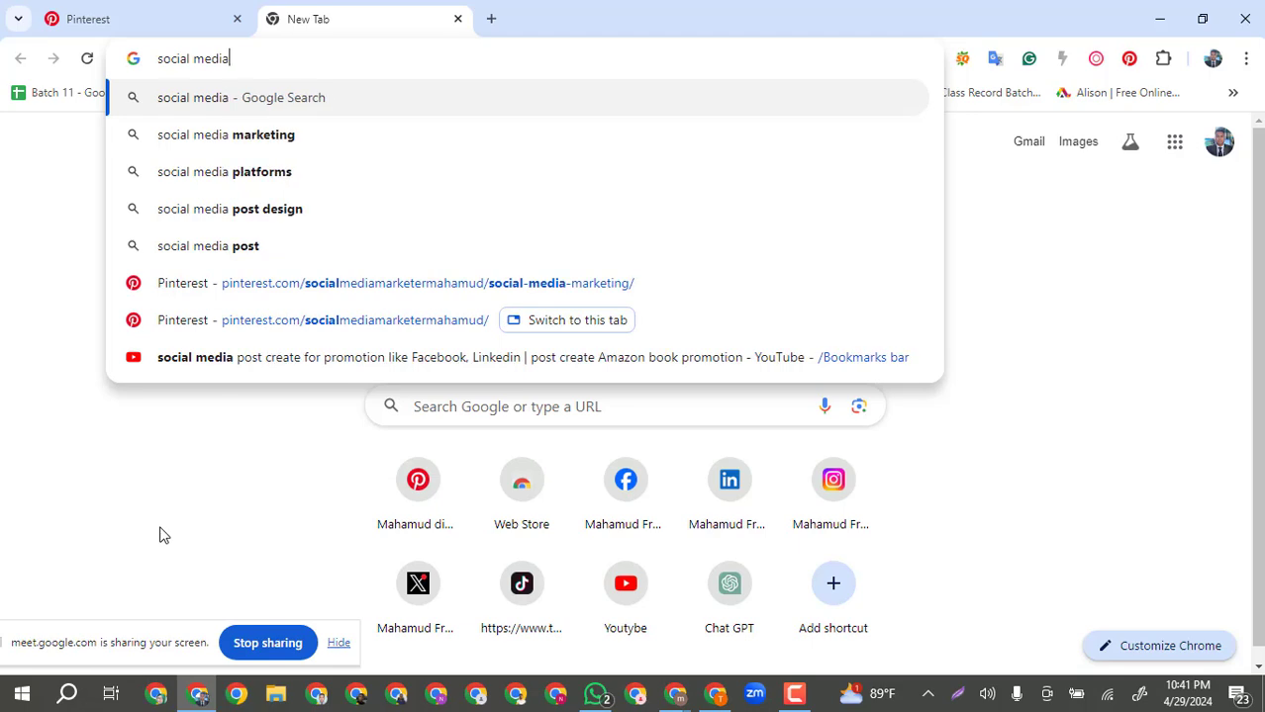
key(Return)
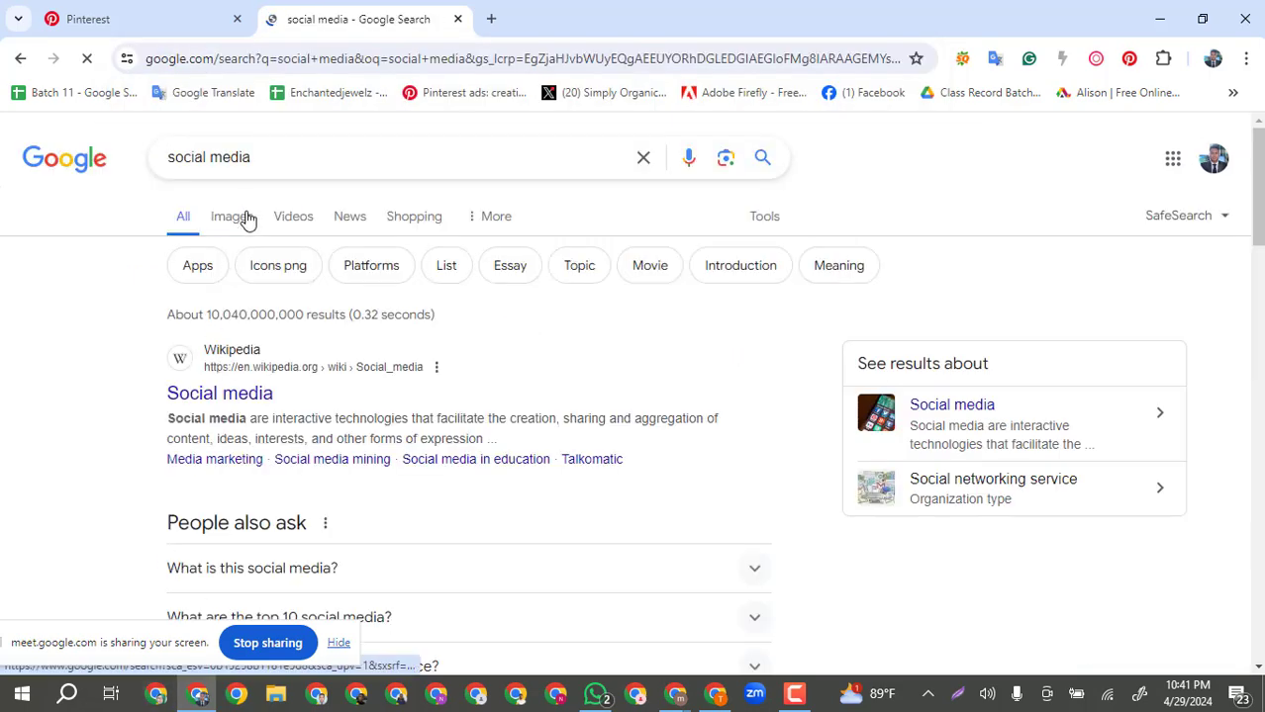
click(248, 217)
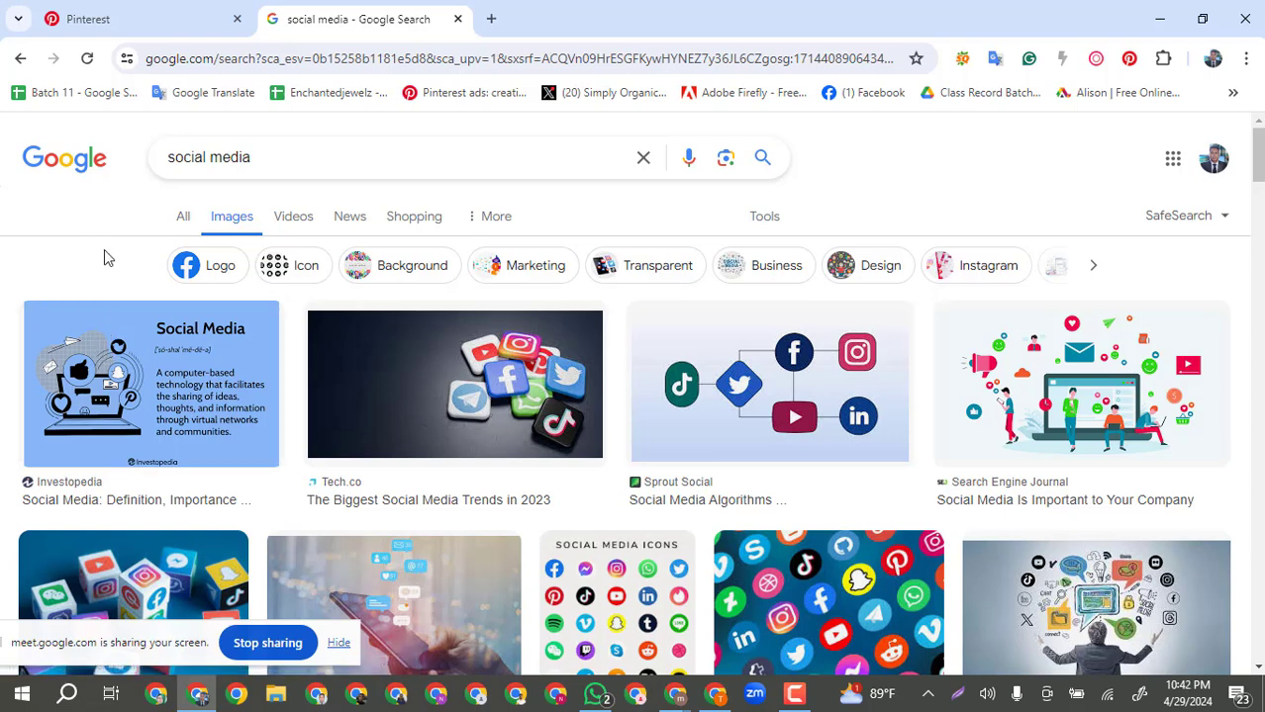
mouse_move(87, 338)
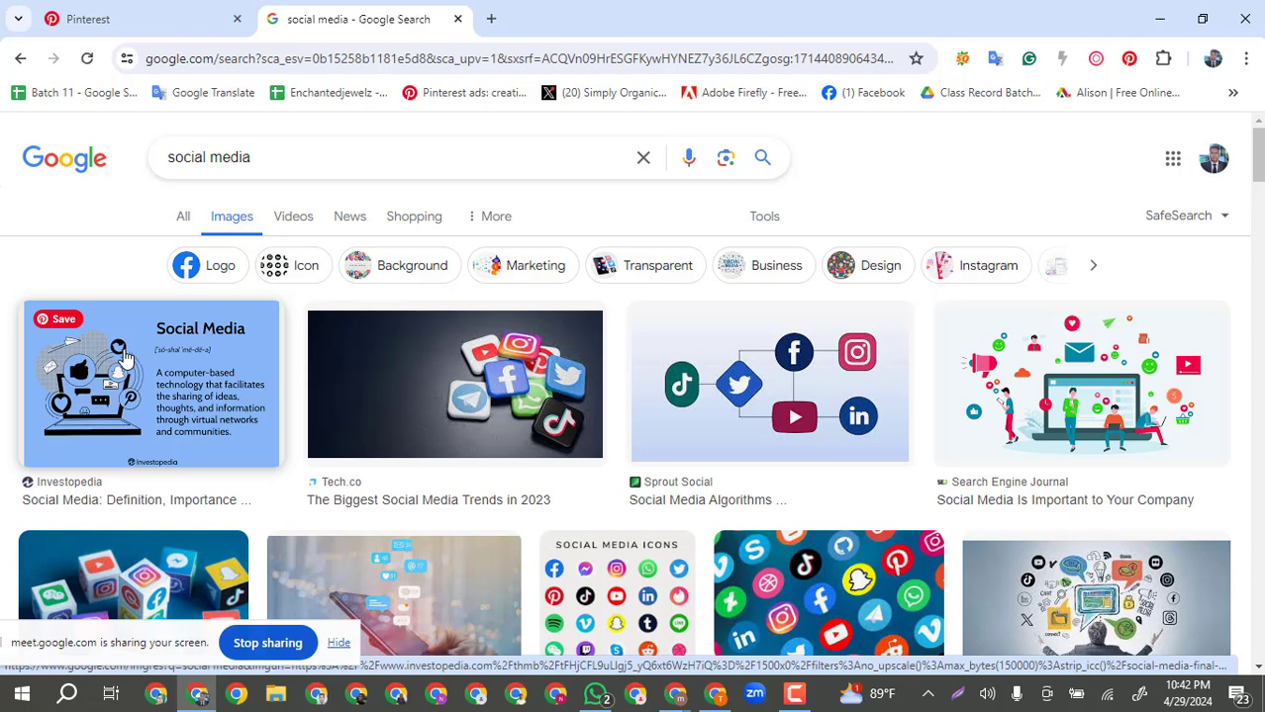
Return to the Pinterest profile and search your own Pins for "social media marketing".
click(156, 8)
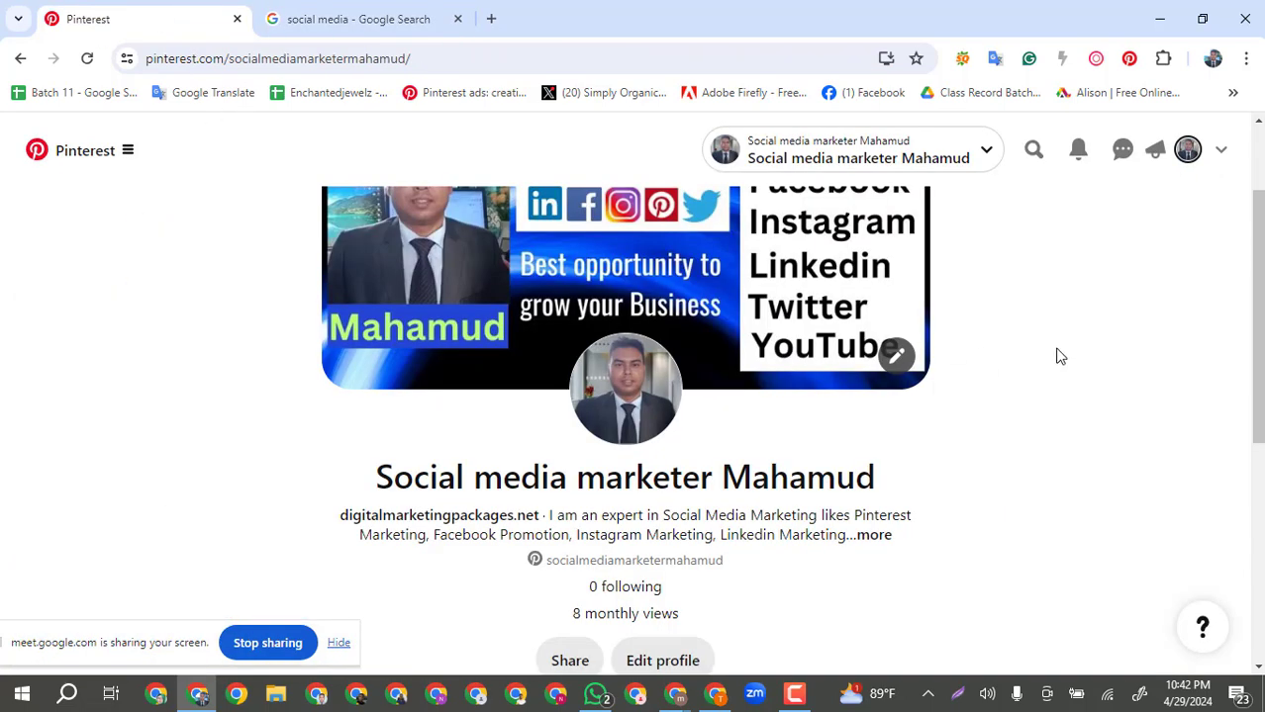
click(1035, 152)
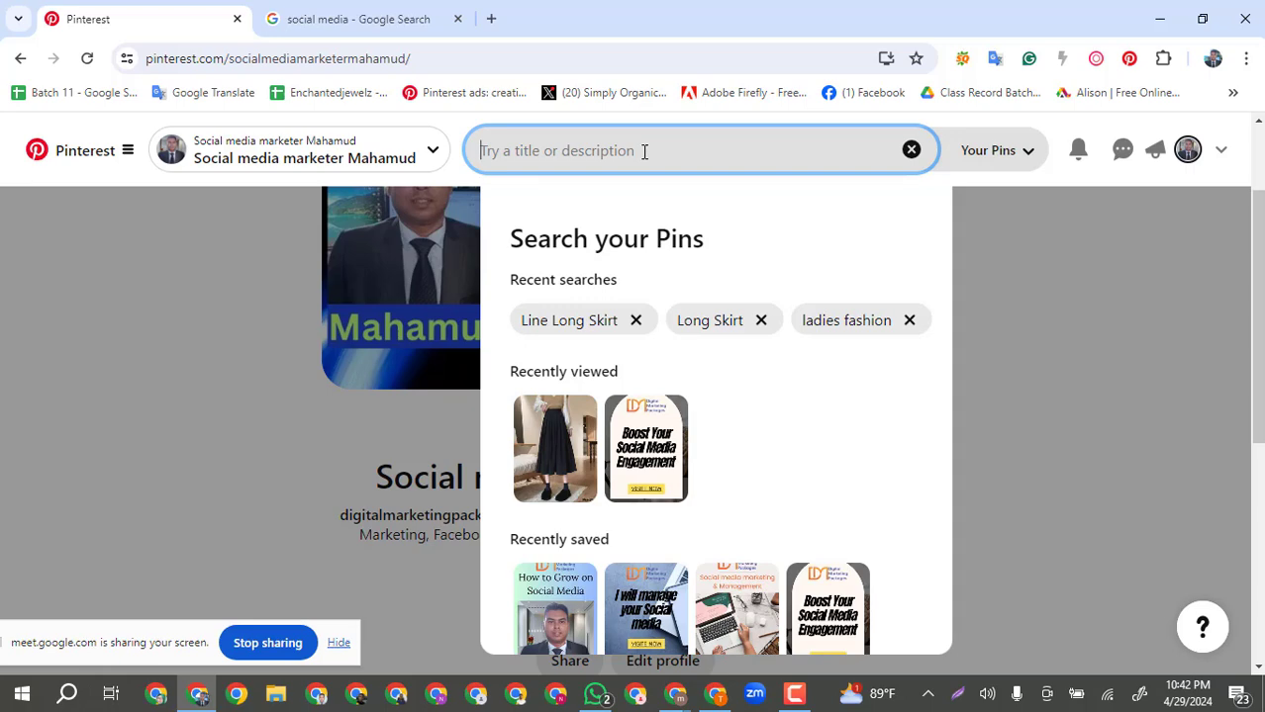
click(295, 14)
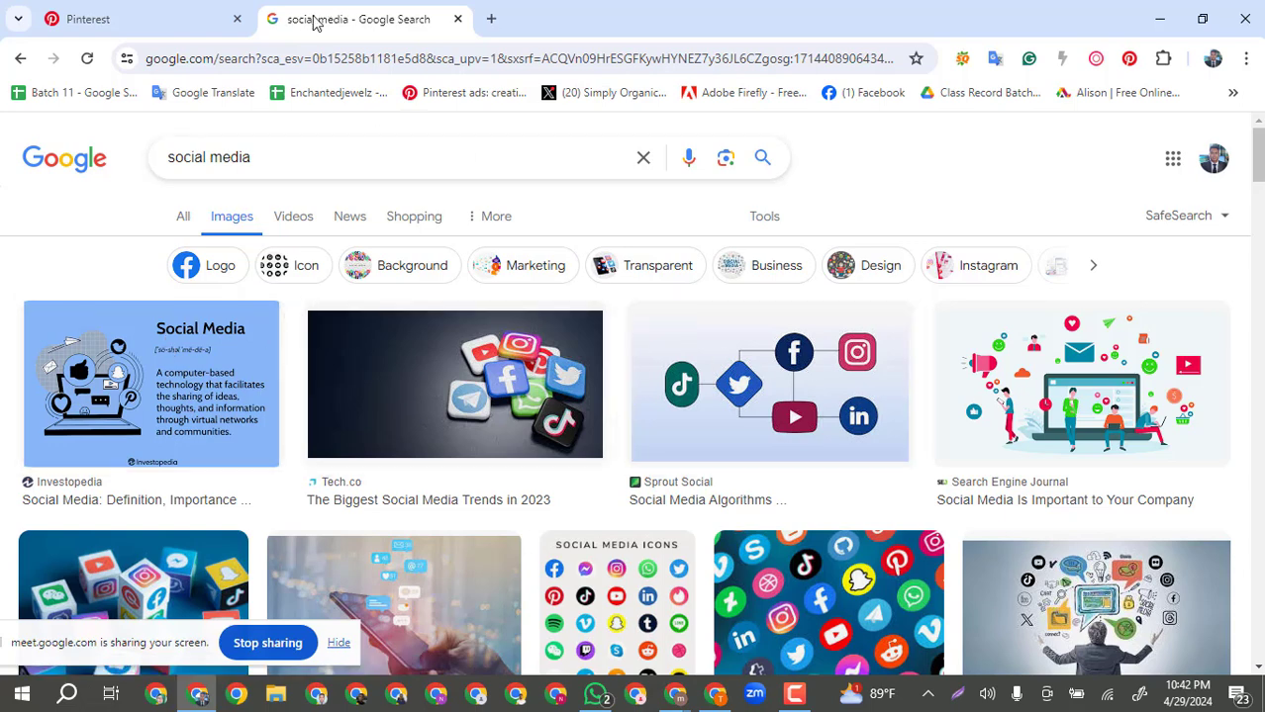
click(183, 19)
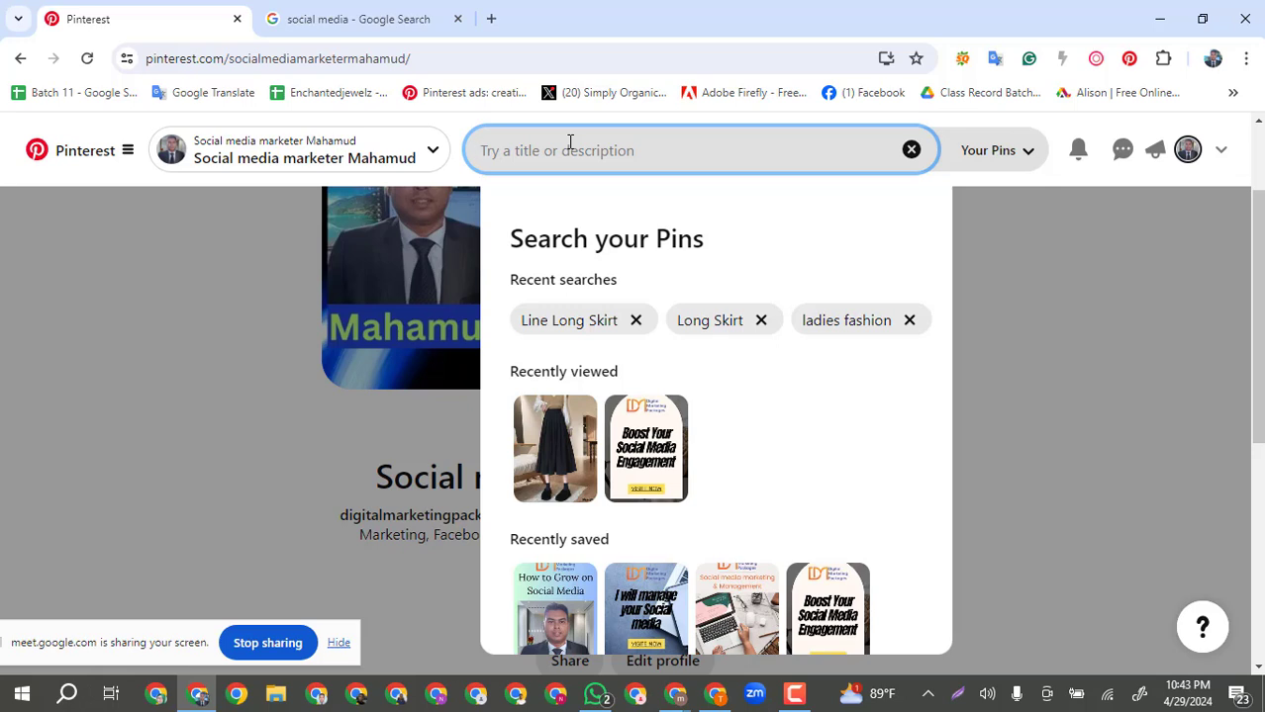
text(s)
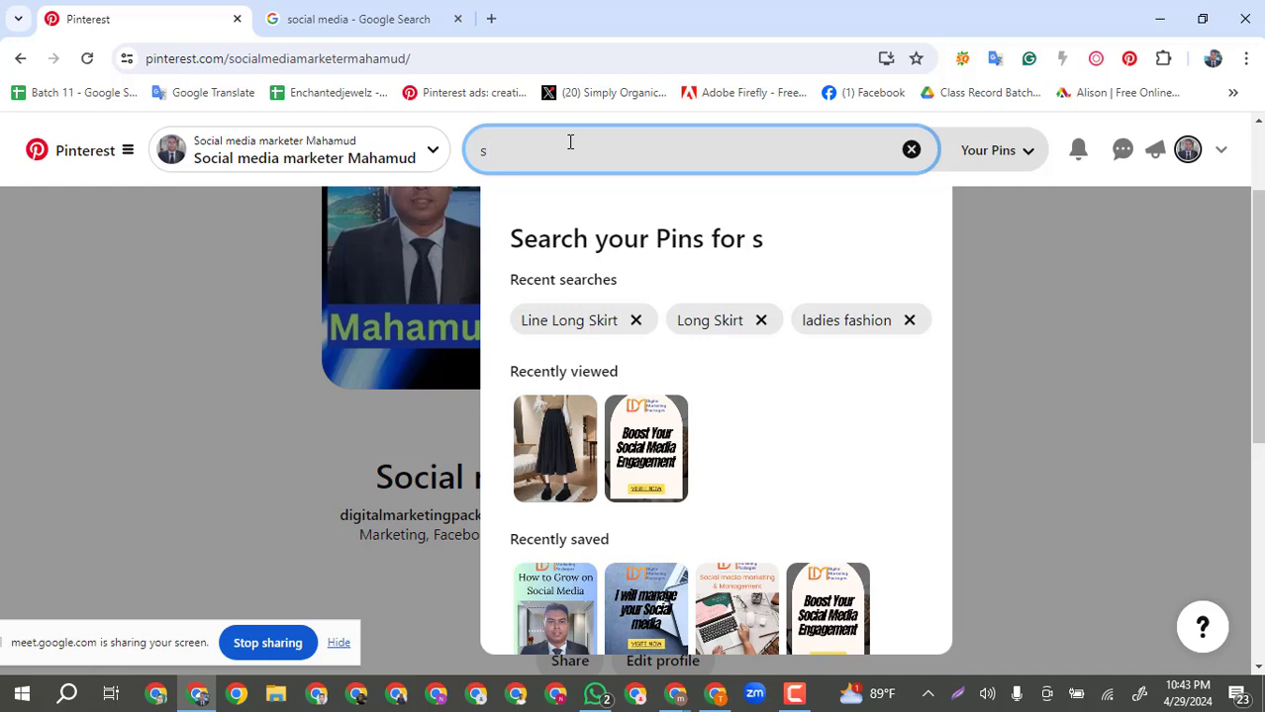
text(ocial)
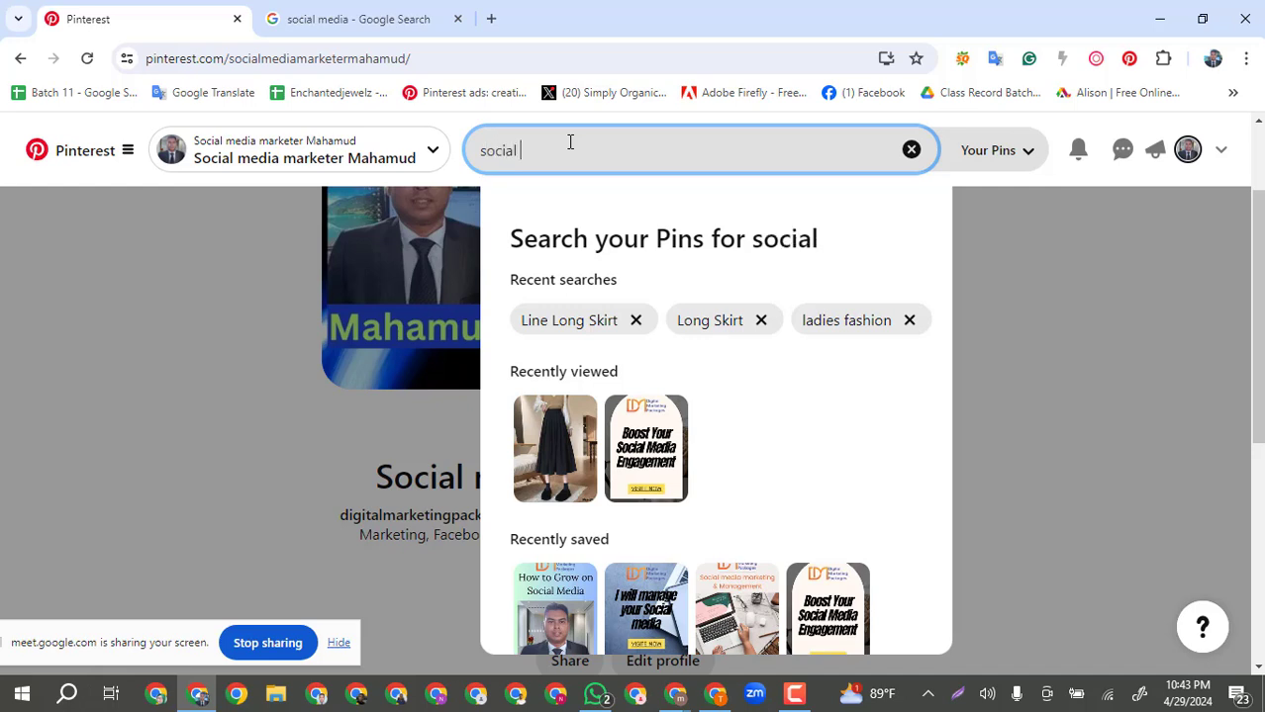
text( med)
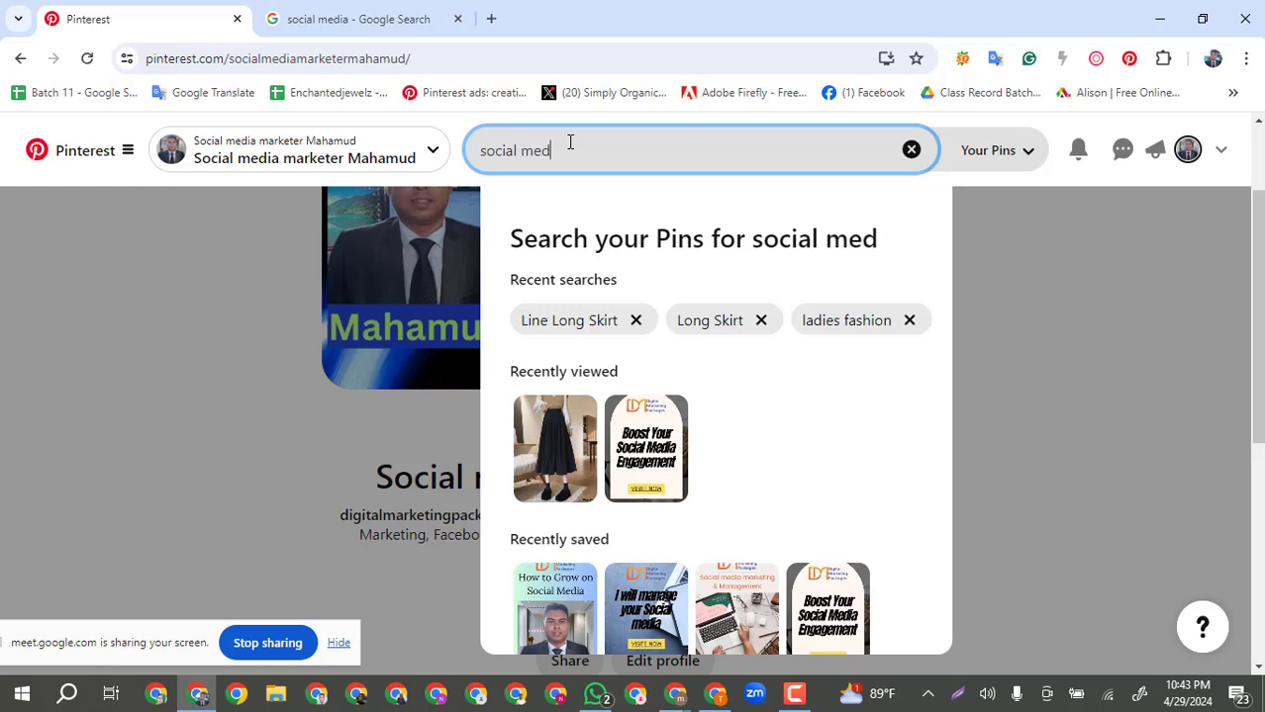
text(ia marketi)
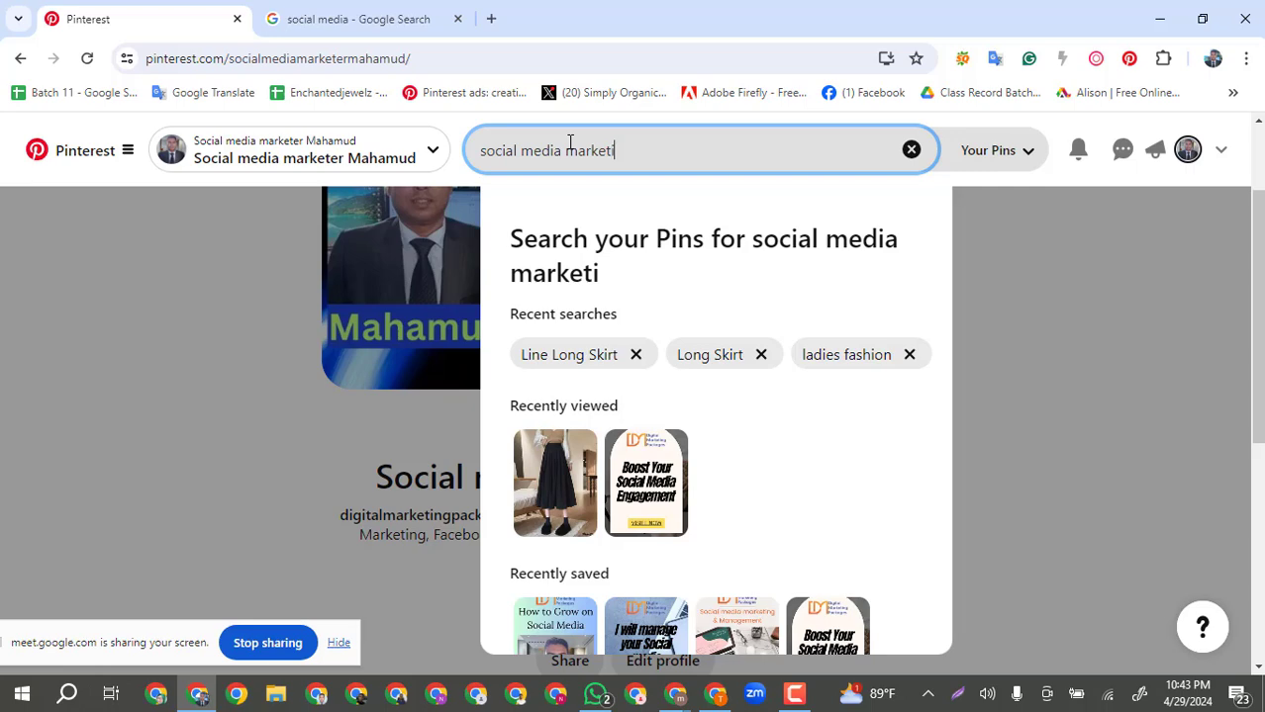
text(ng)
key(Return)
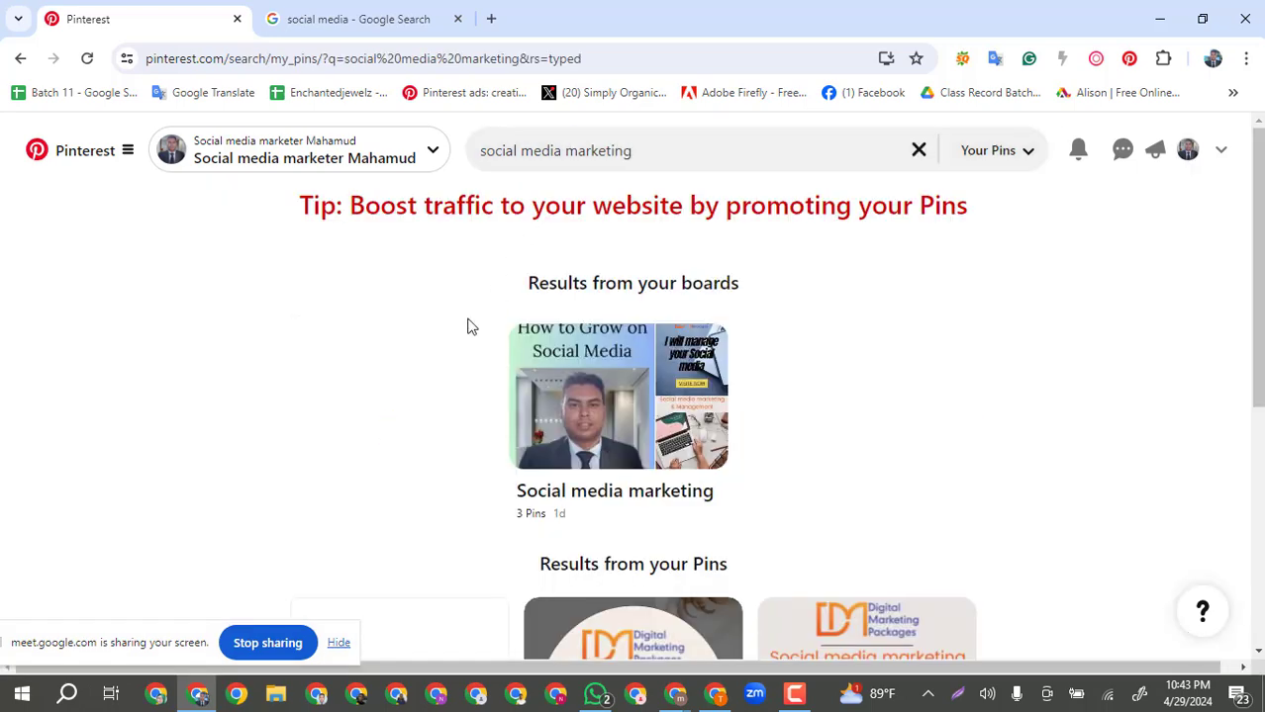
Repeat the "social media marketing" search from the recent searches and reload the results page.
click(673, 147)
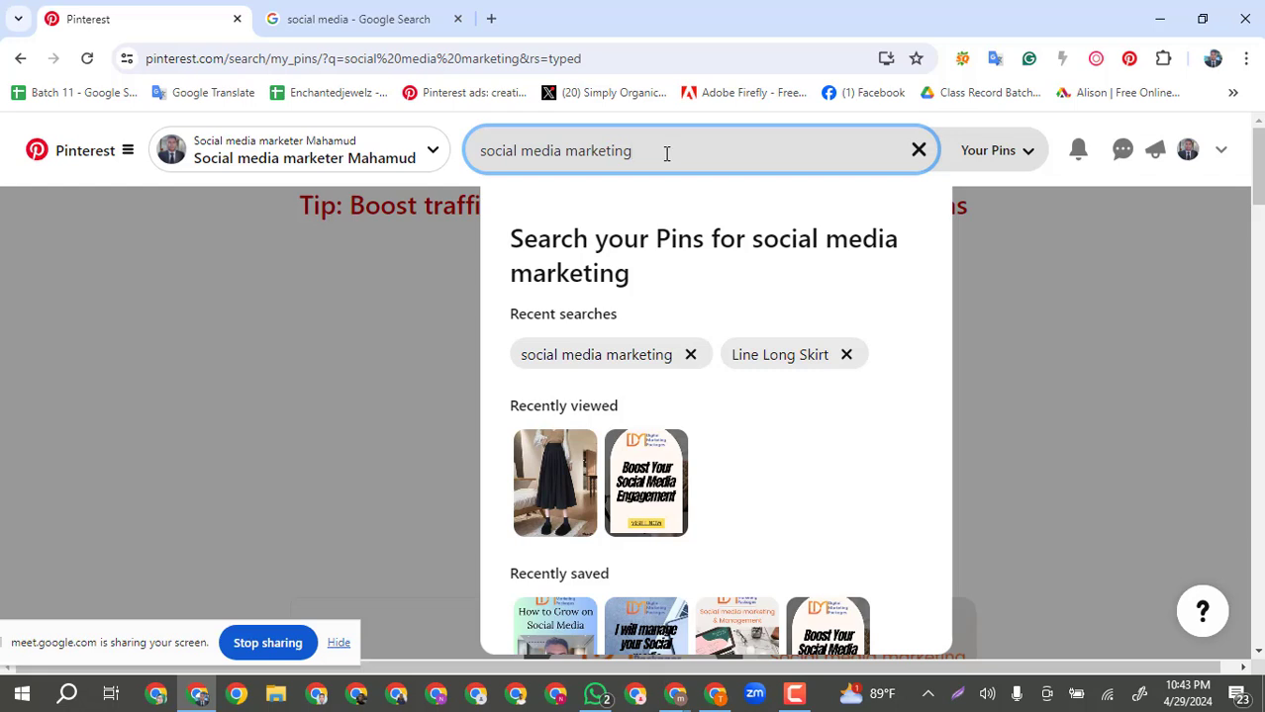
click(603, 354)
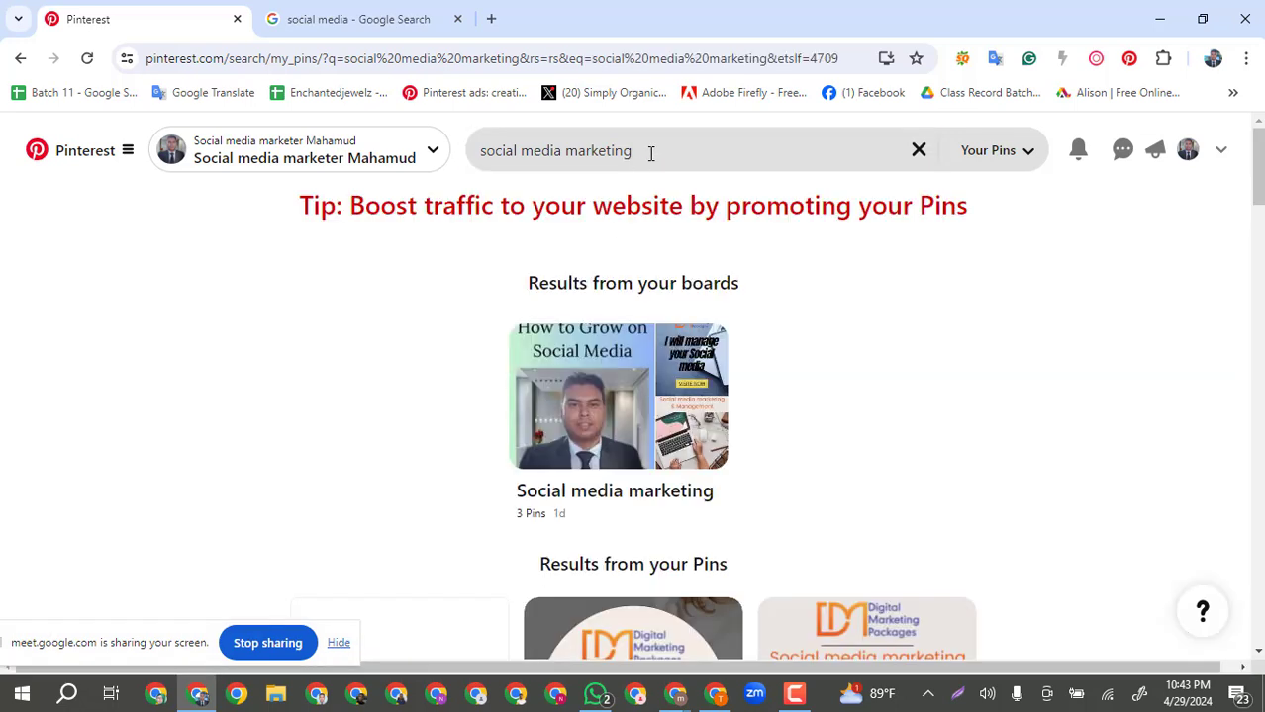
click(87, 58)
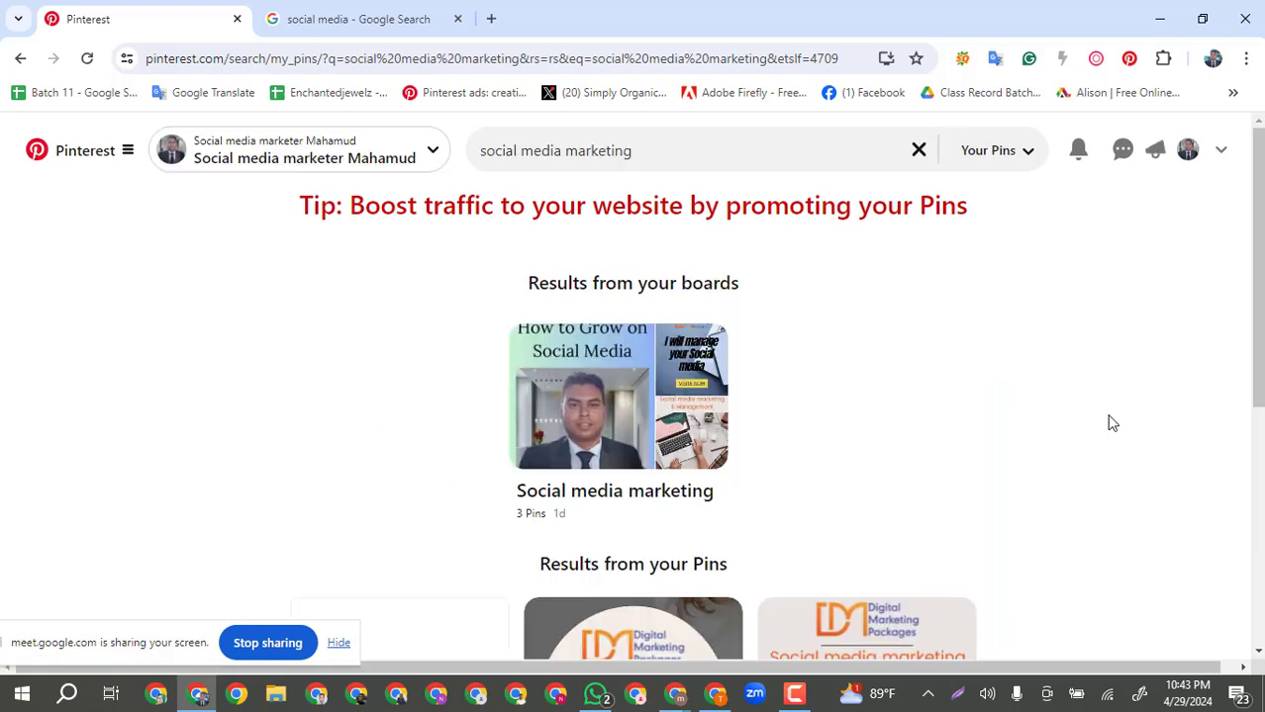
Examine the suggested Pins under More ideas for social media marketing, down to the best times to post infographic.
scroll(932, 317, down, 1)
scroll(932, 317, down, 8)
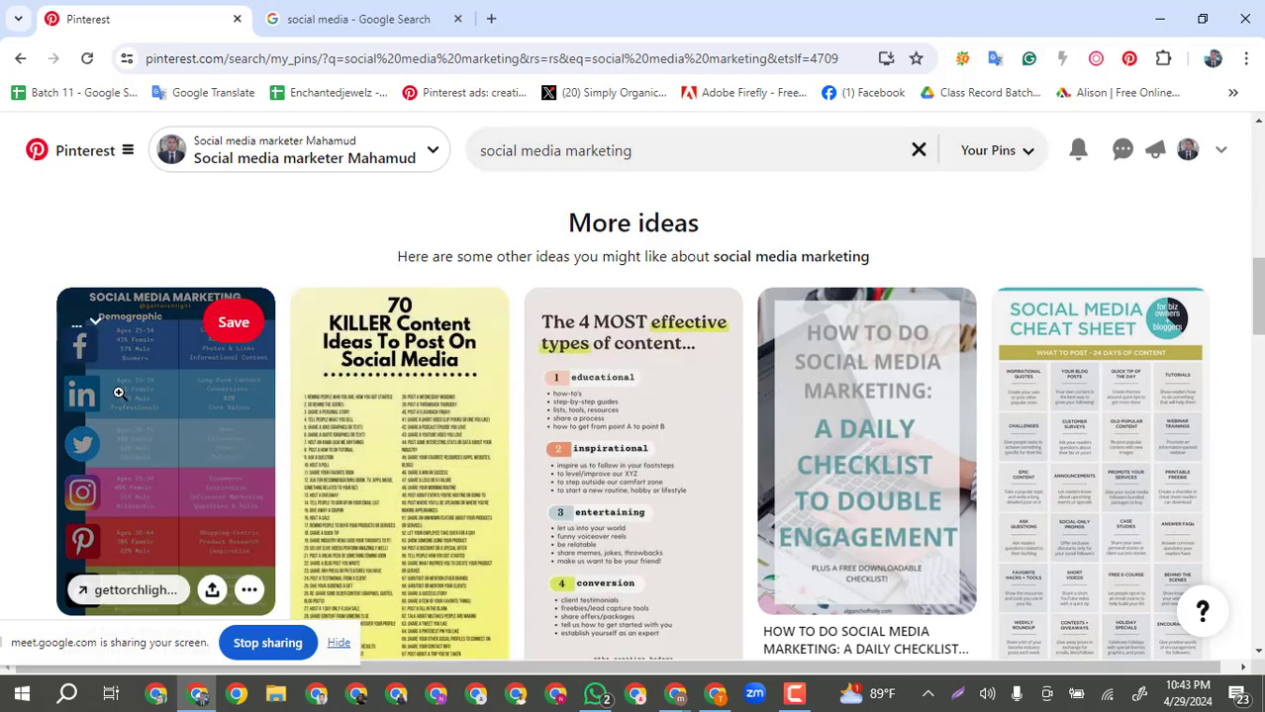
scroll(1087, 420, down, 2)
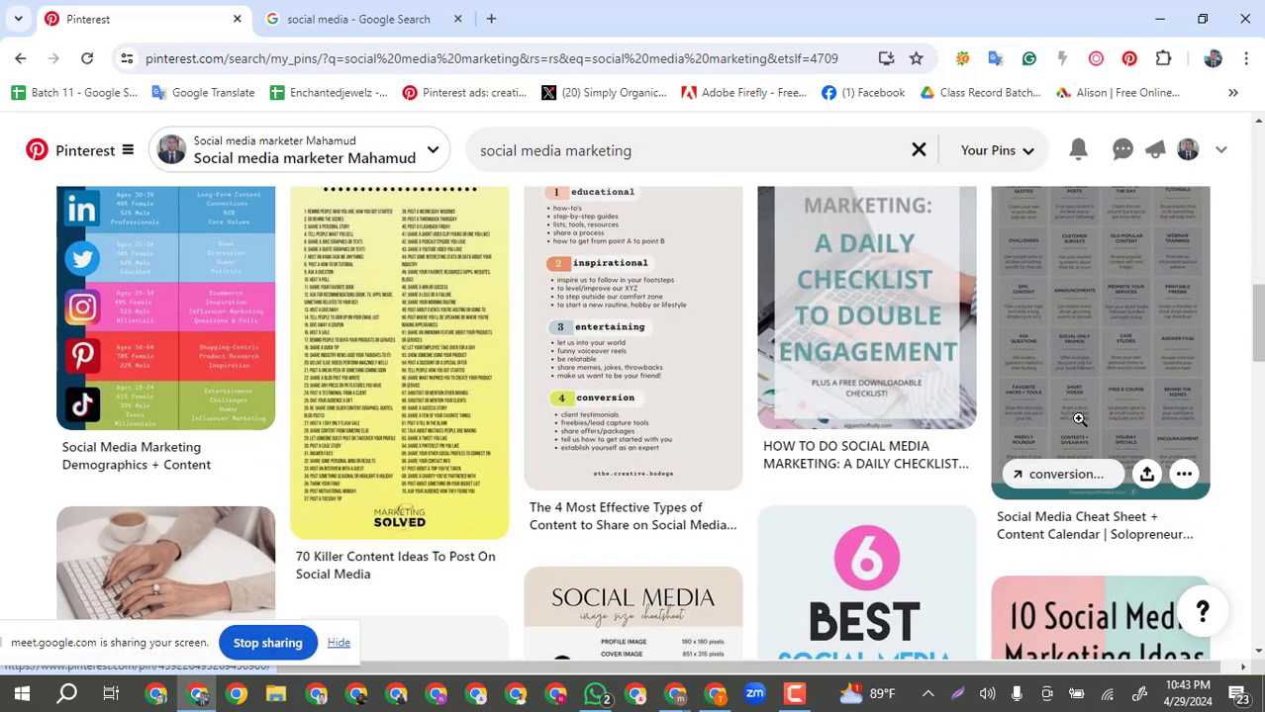
scroll(502, 449, down, 2)
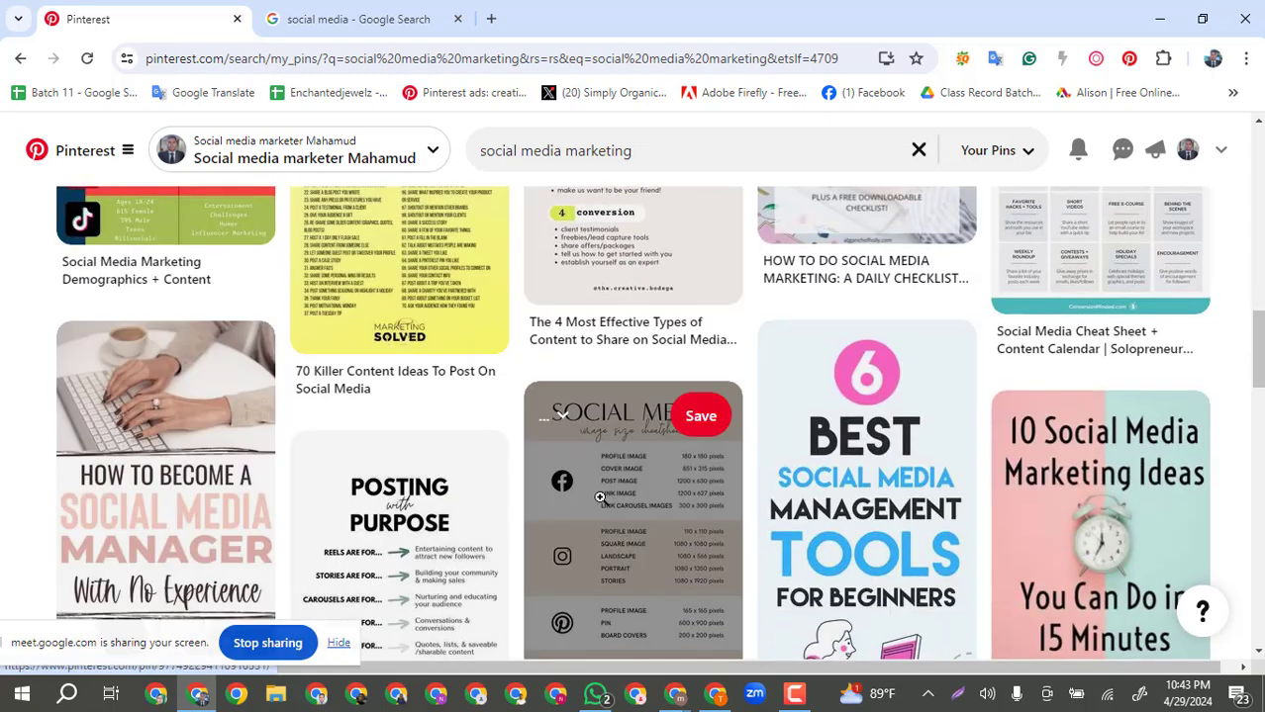
scroll(490, 406, up, 3)
scroll(476, 366, up, 1)
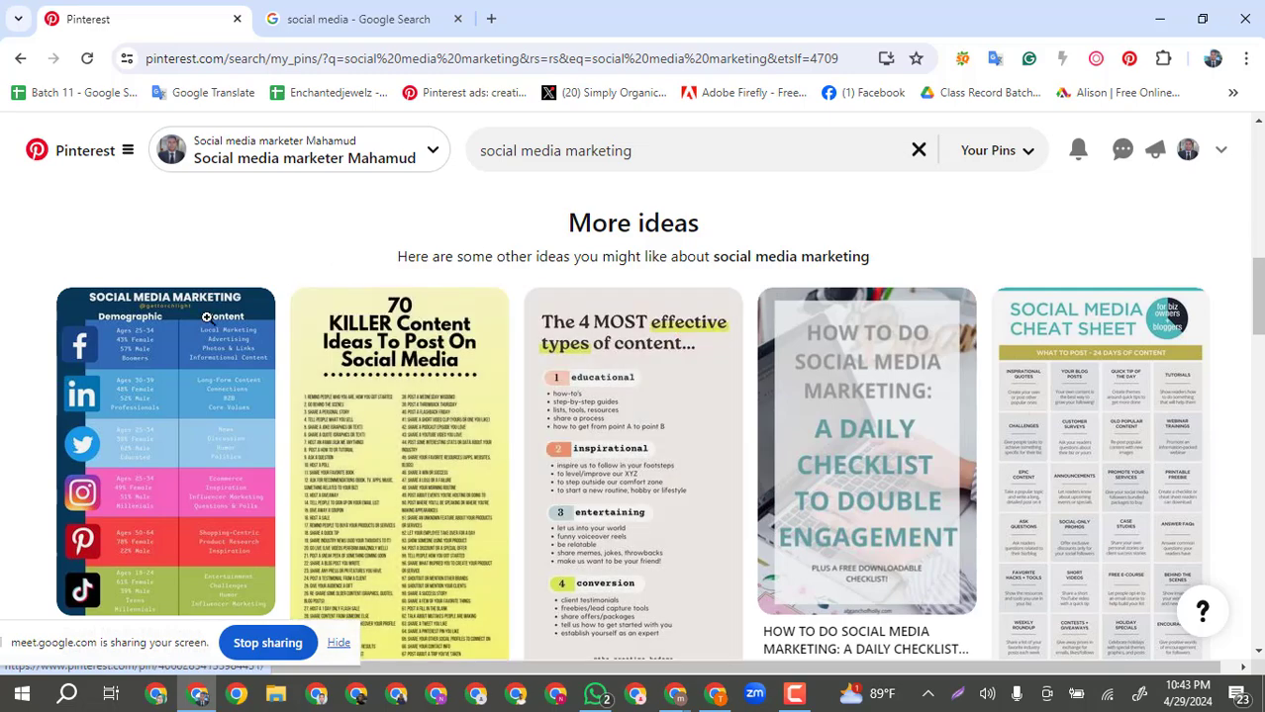
scroll(904, 437, down, 3)
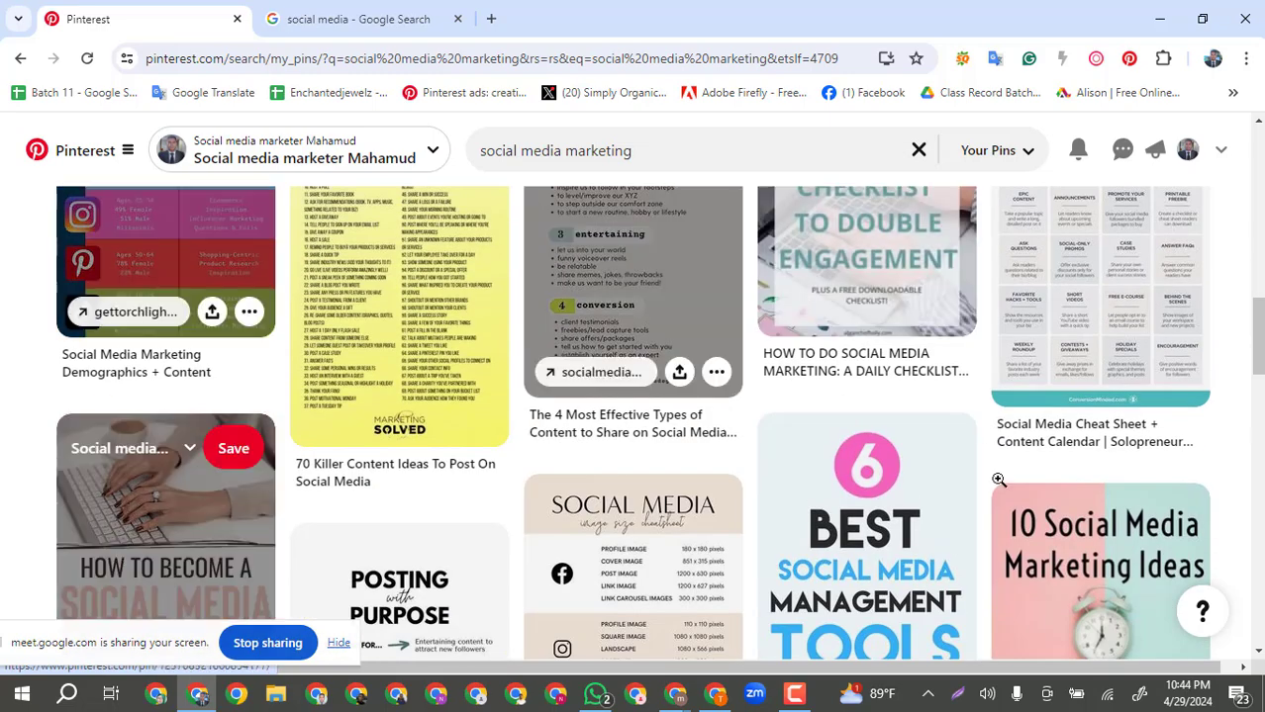
scroll(275, 564, up, 2)
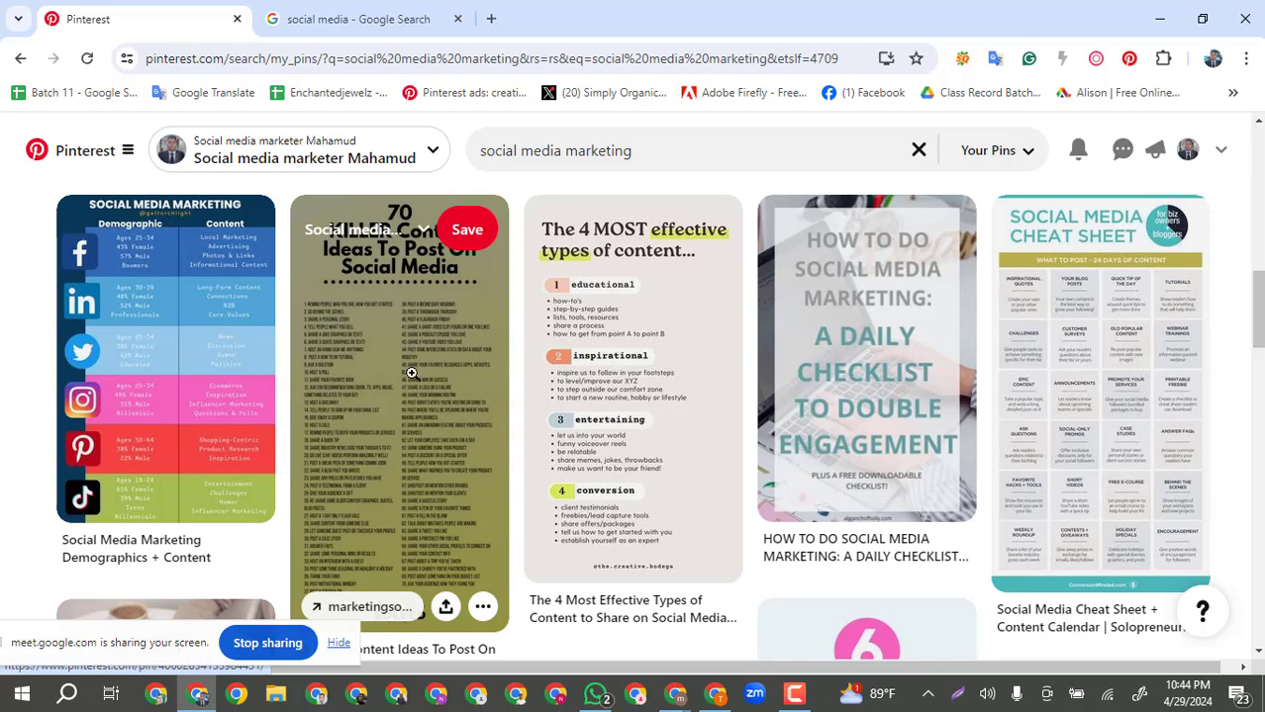
scroll(415, 375, up, 1)
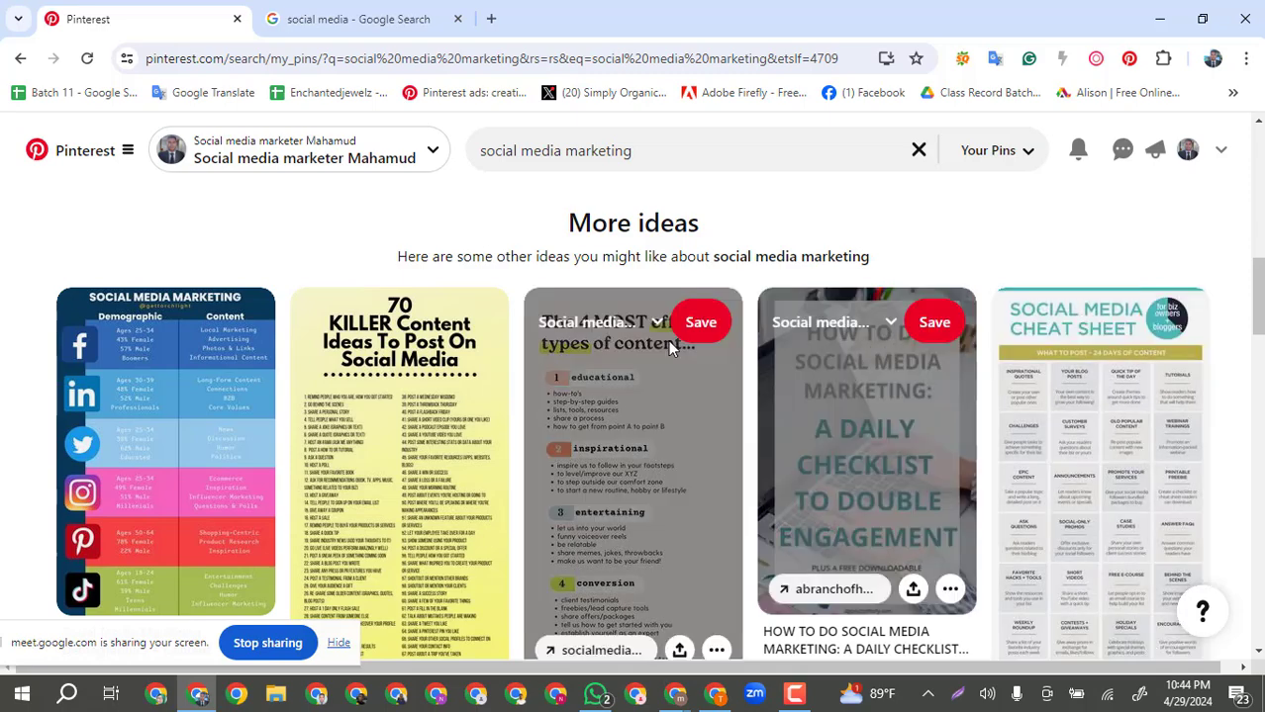
scroll(749, 448, down, 2)
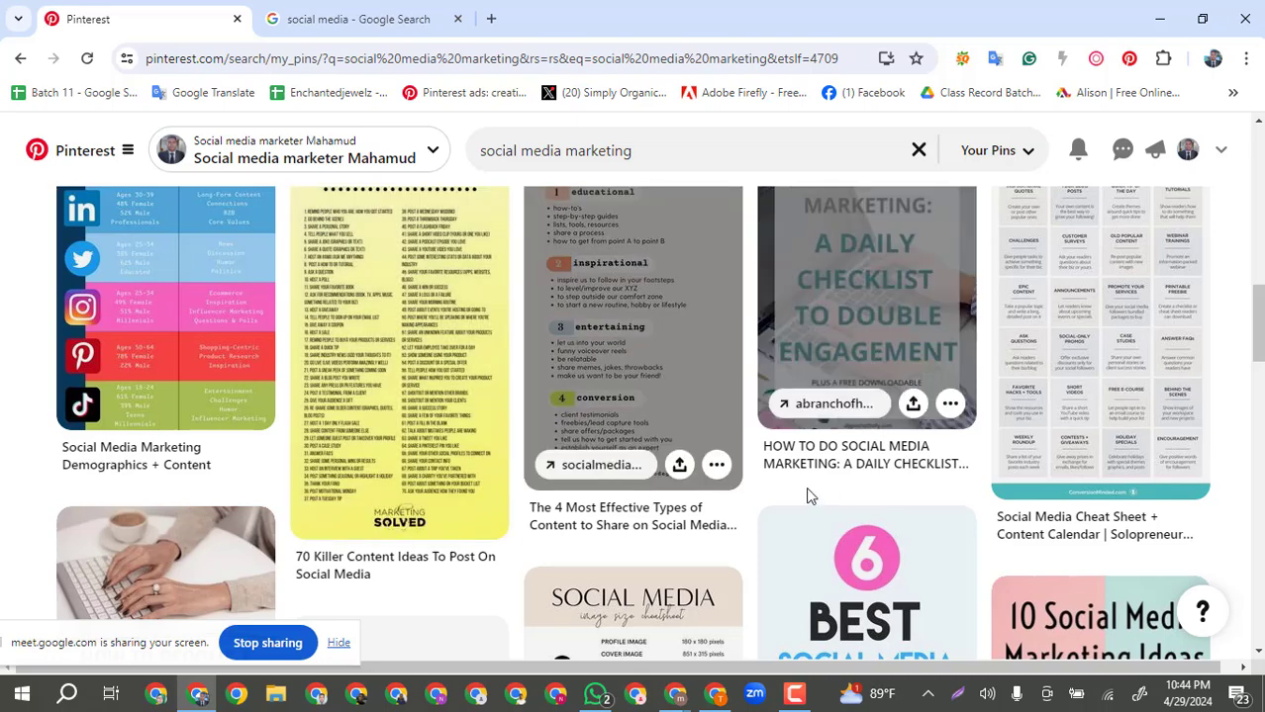
scroll(839, 452, up, 1)
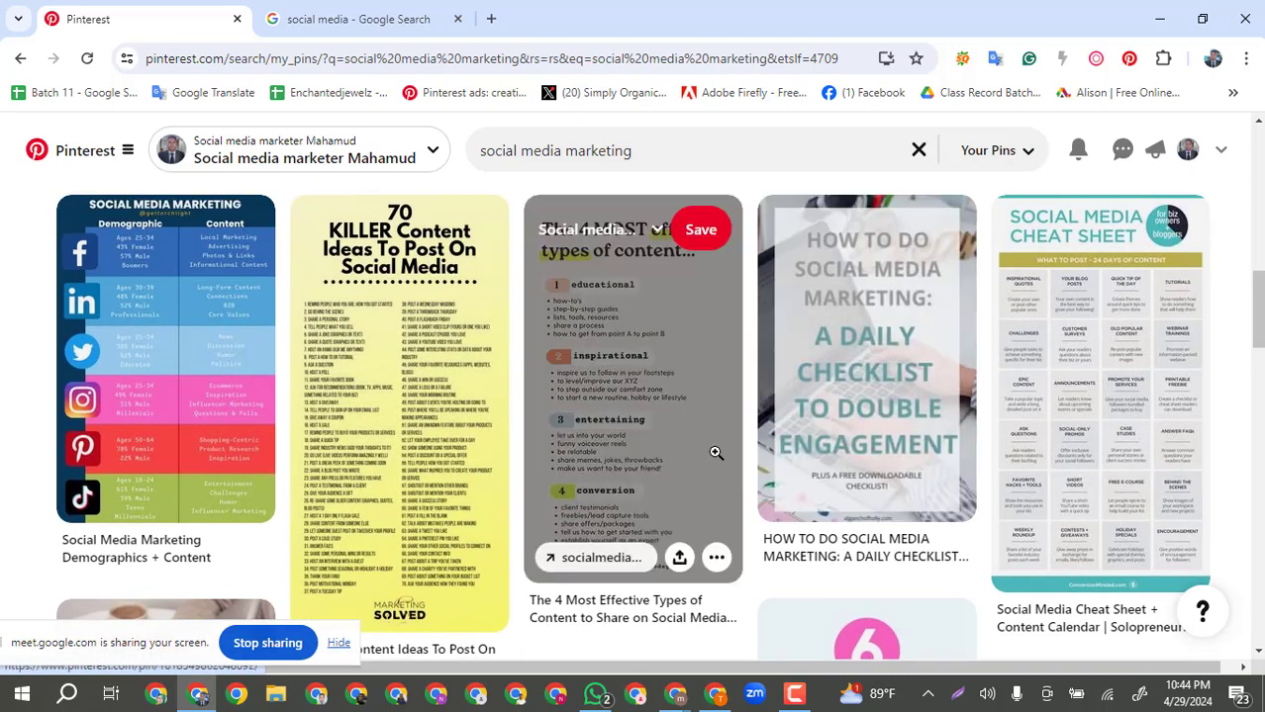
scroll(708, 450, down, 3)
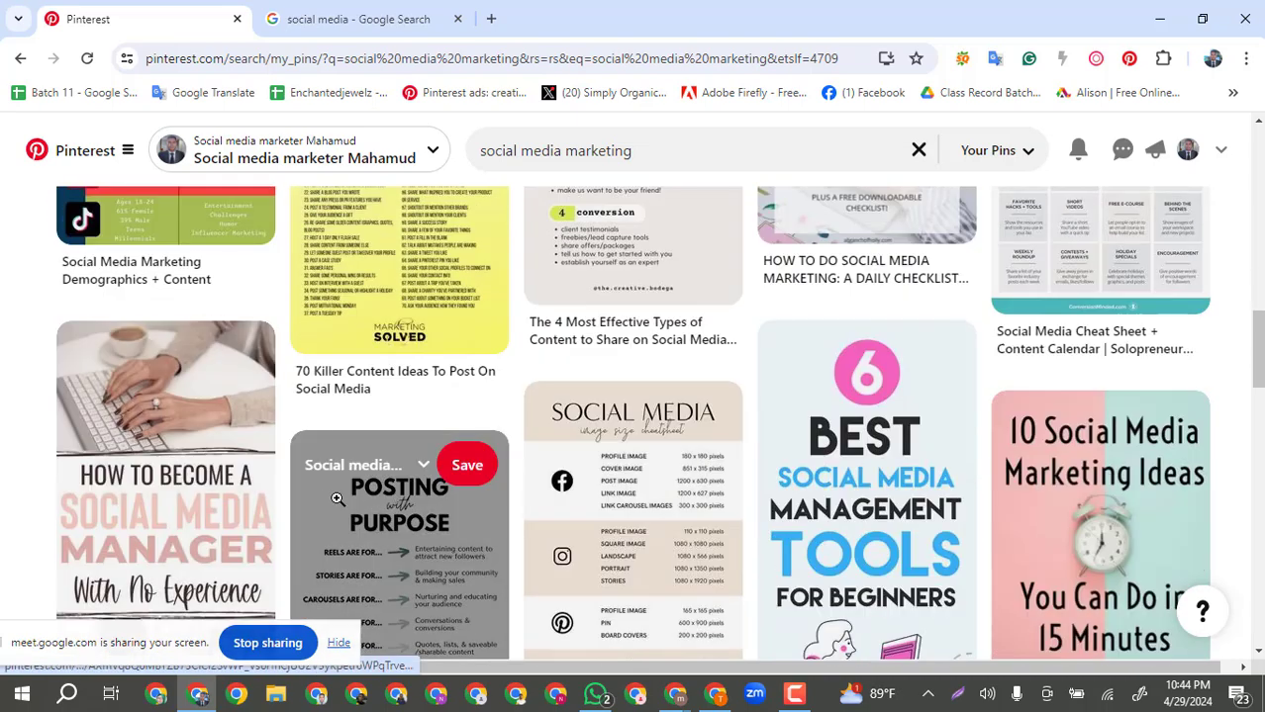
scroll(323, 494, up, 4)
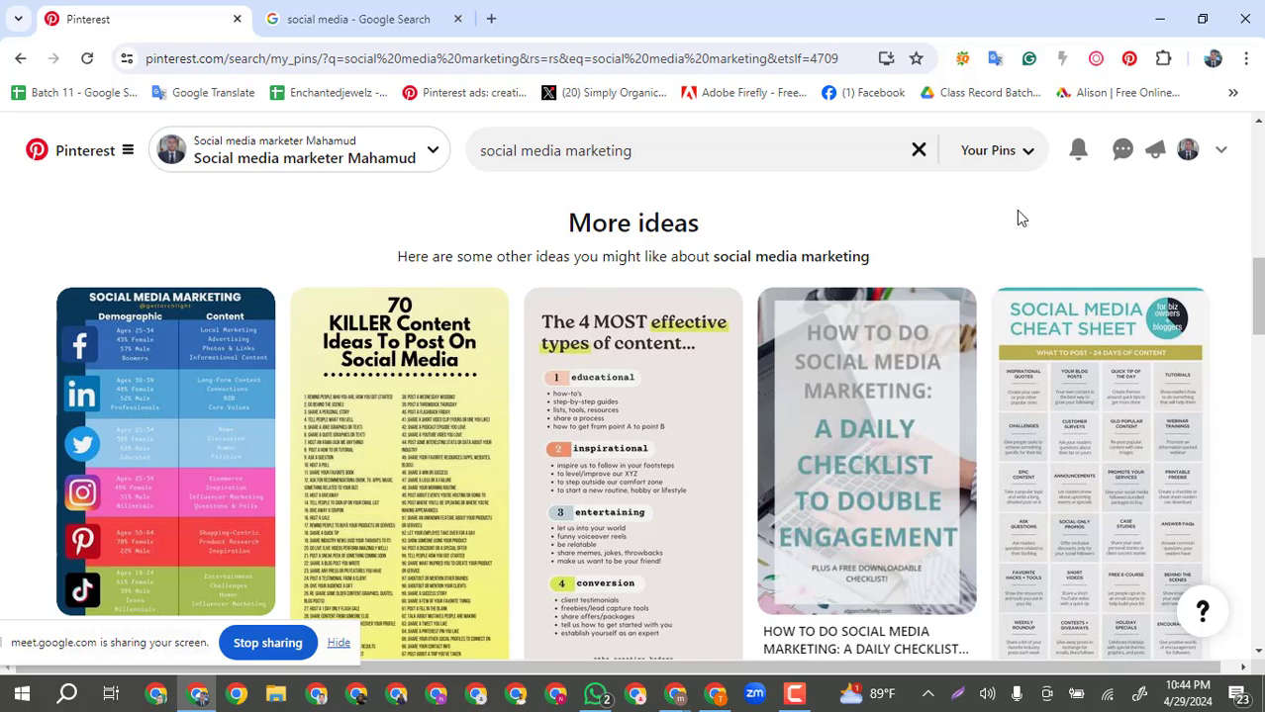
scroll(434, 385, down, 3)
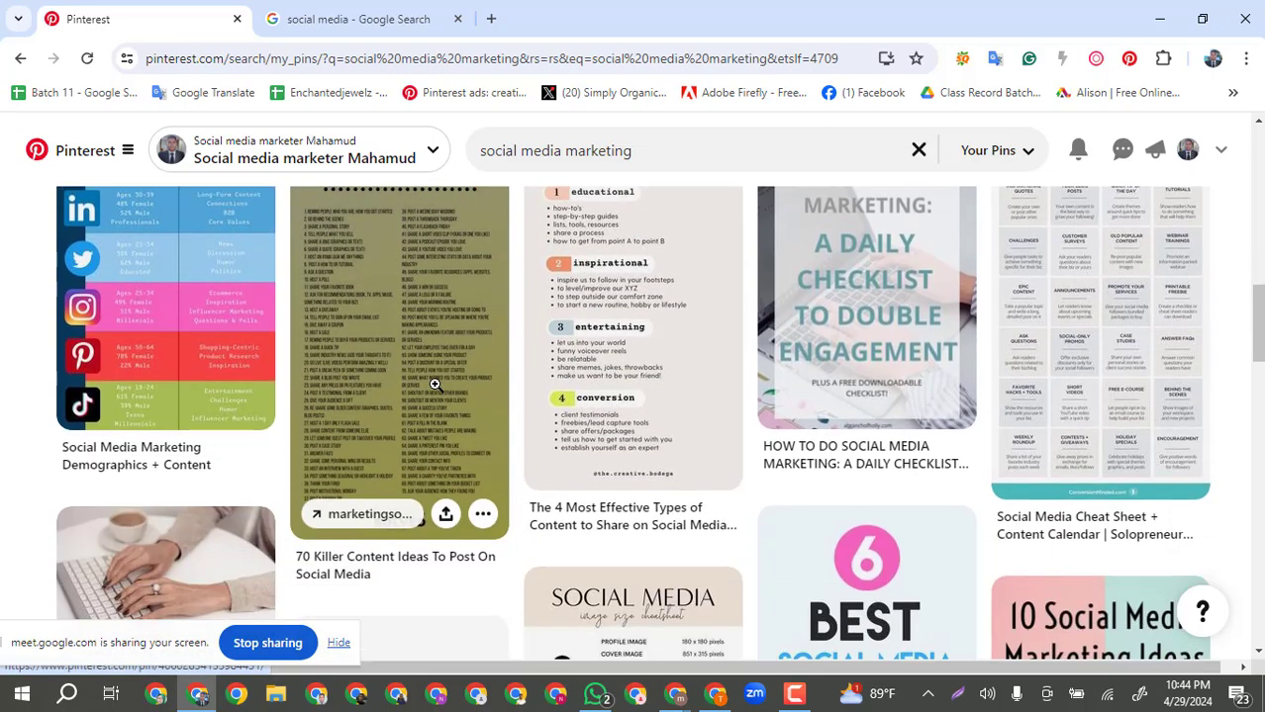
scroll(435, 385, down, 2)
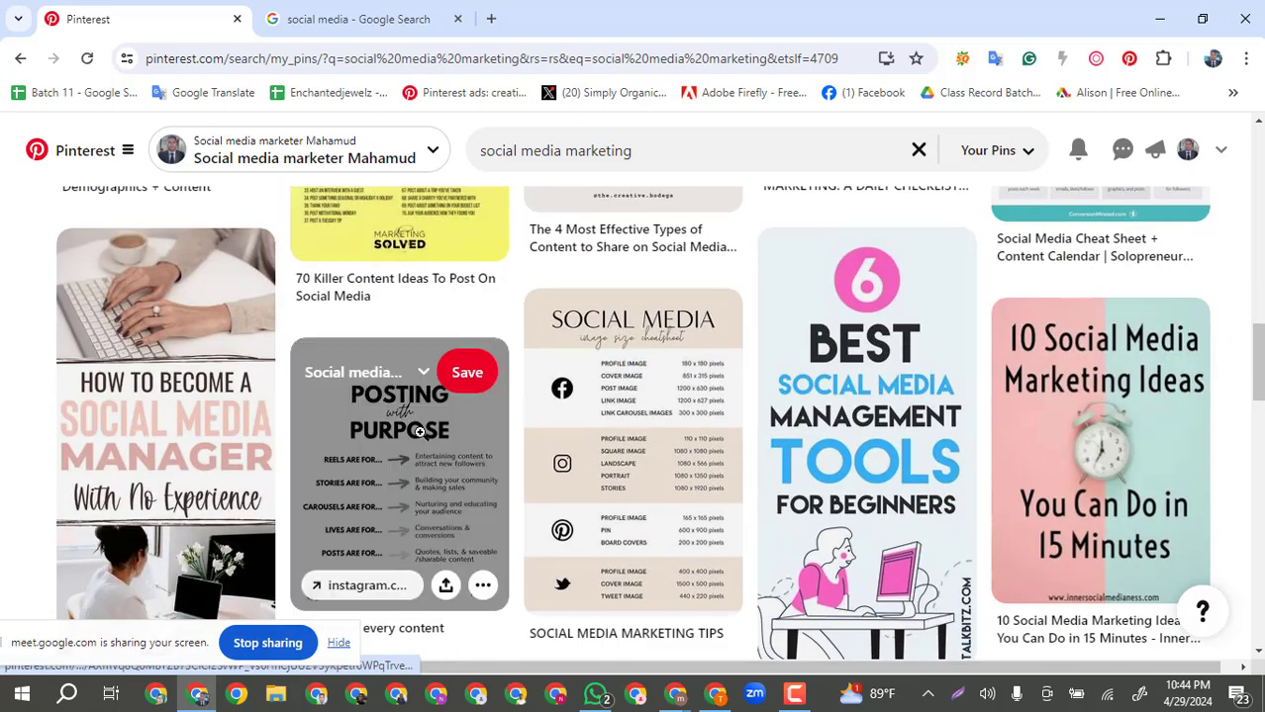
scroll(419, 433, up, 4)
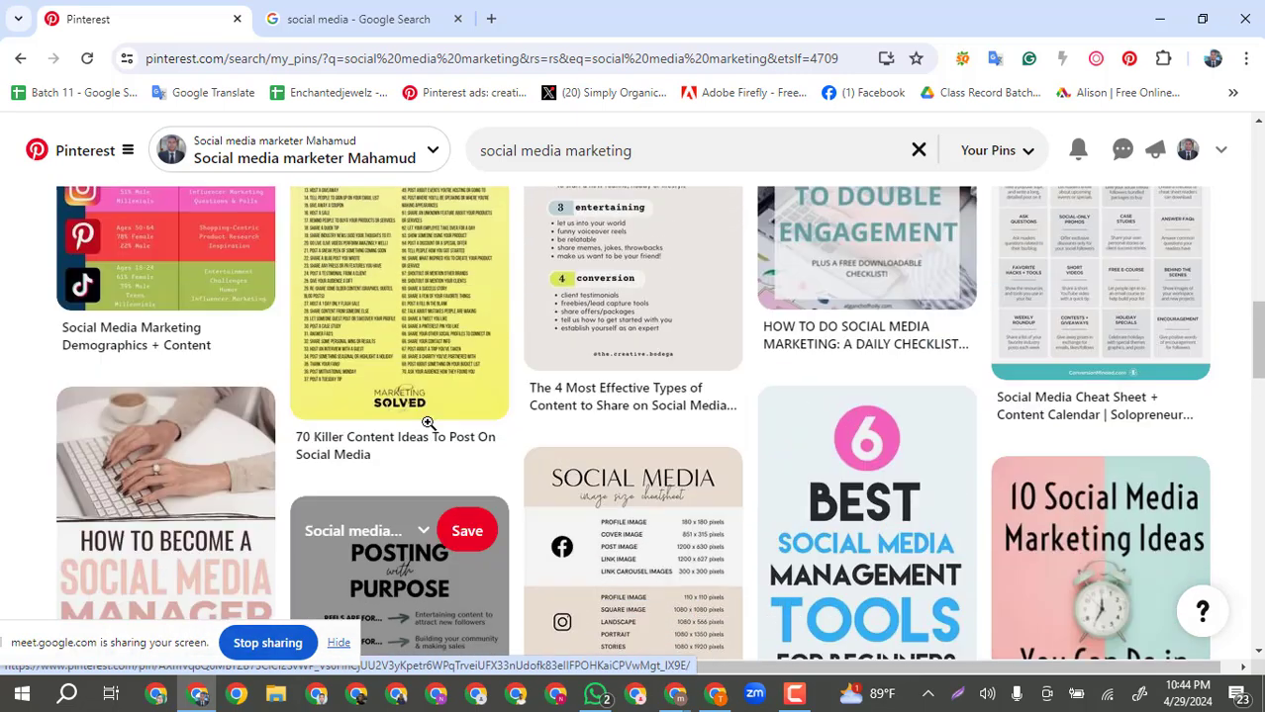
scroll(483, 409, down, 6)
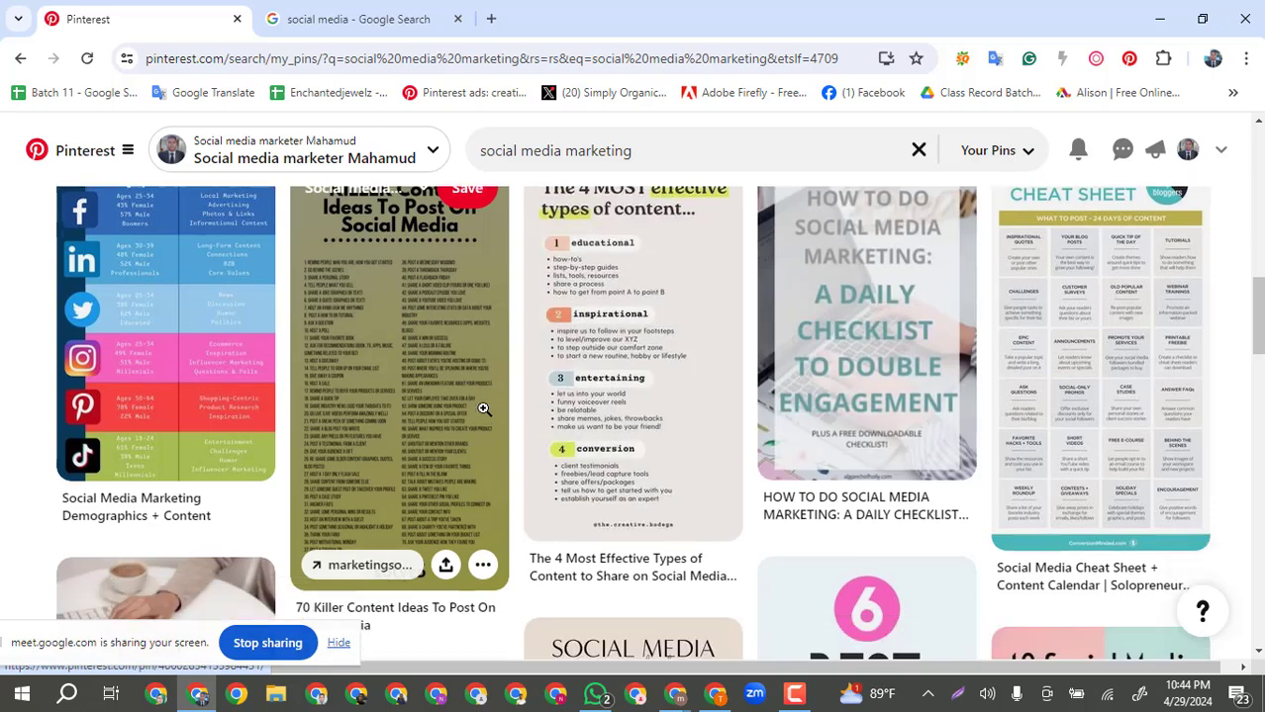
scroll(485, 420, down, 2)
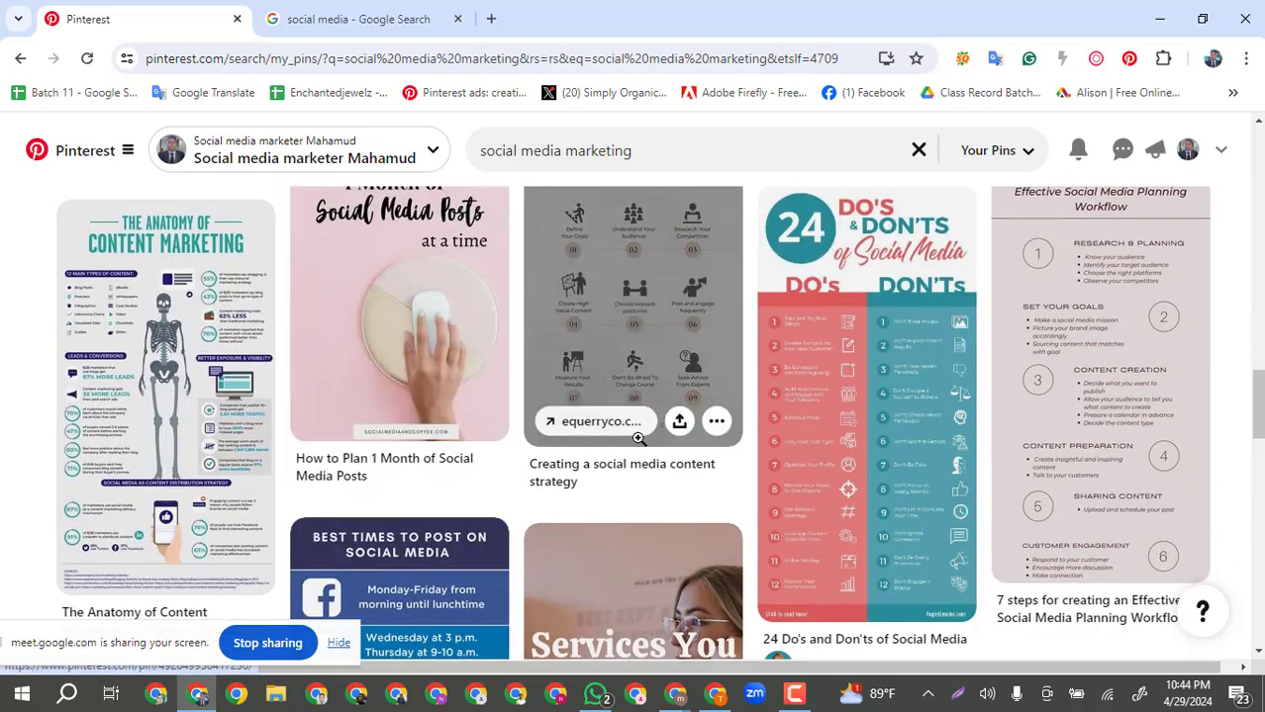
scroll(412, 386, down, 2)
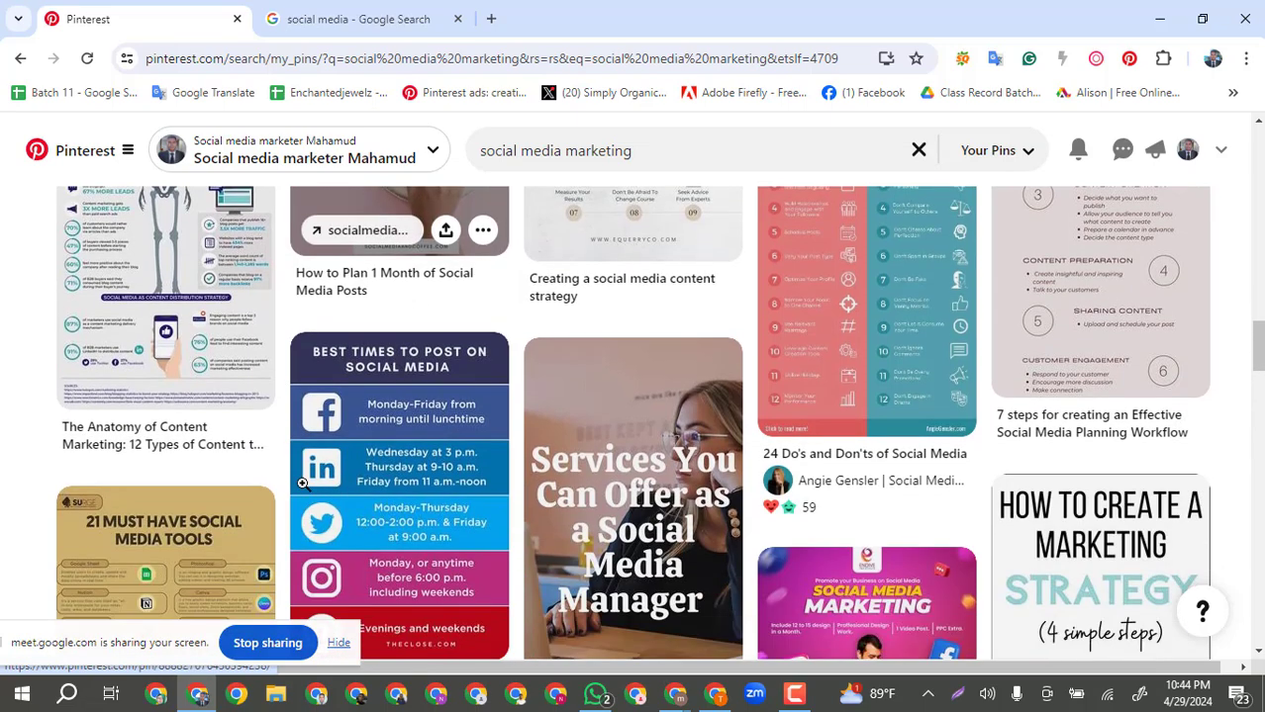
scroll(401, 396, down, 1)
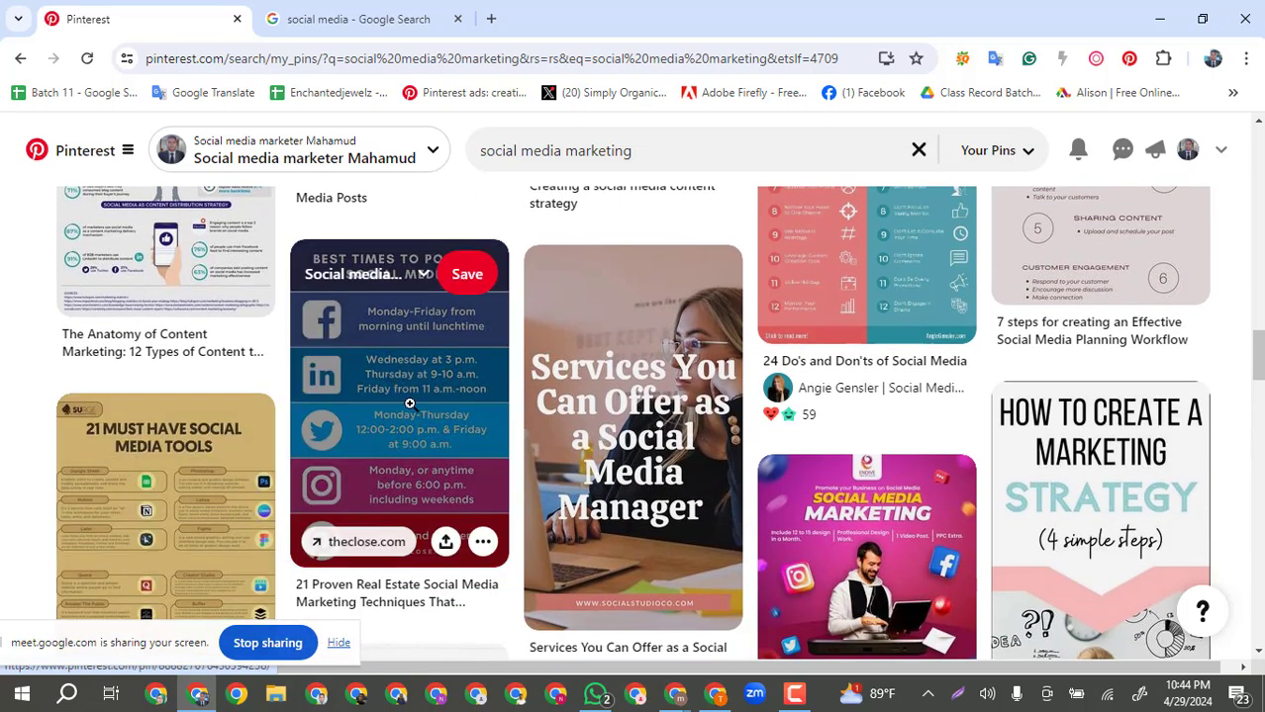
Examine the existing board and the suggested board names offered for saving the best times to post Pin.
click(423, 280)
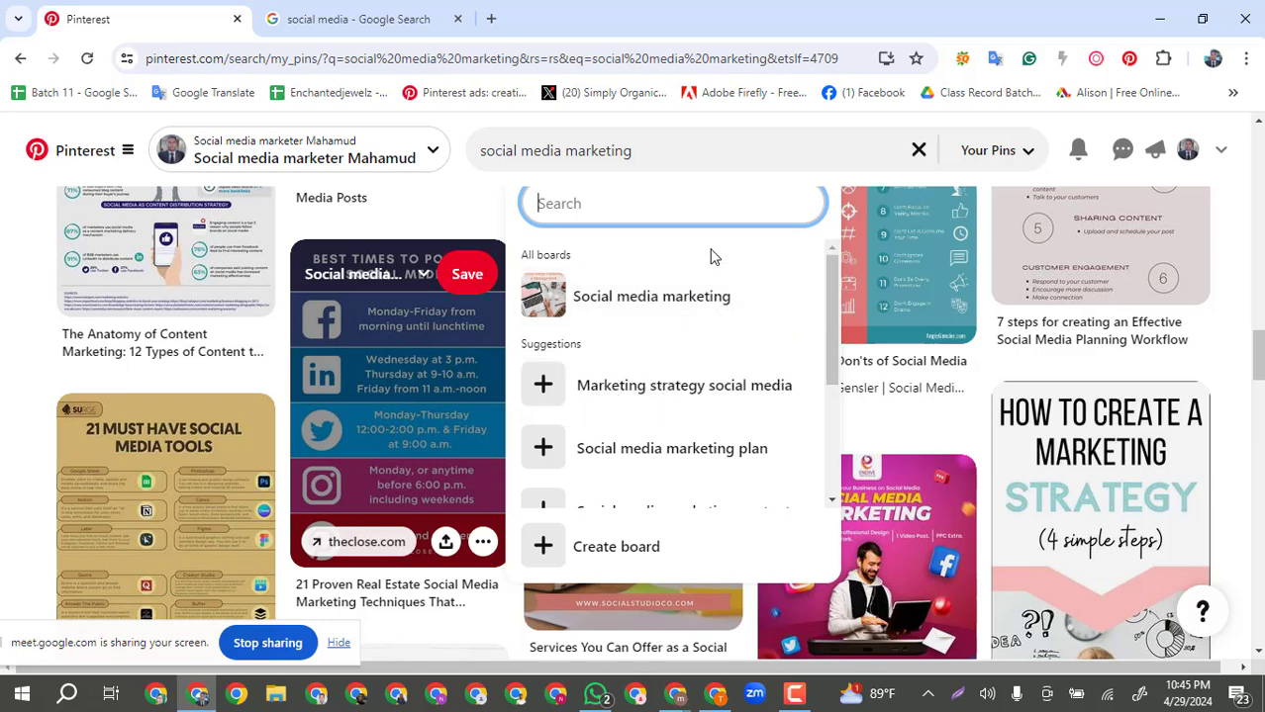
scroll(606, 445, down, 3)
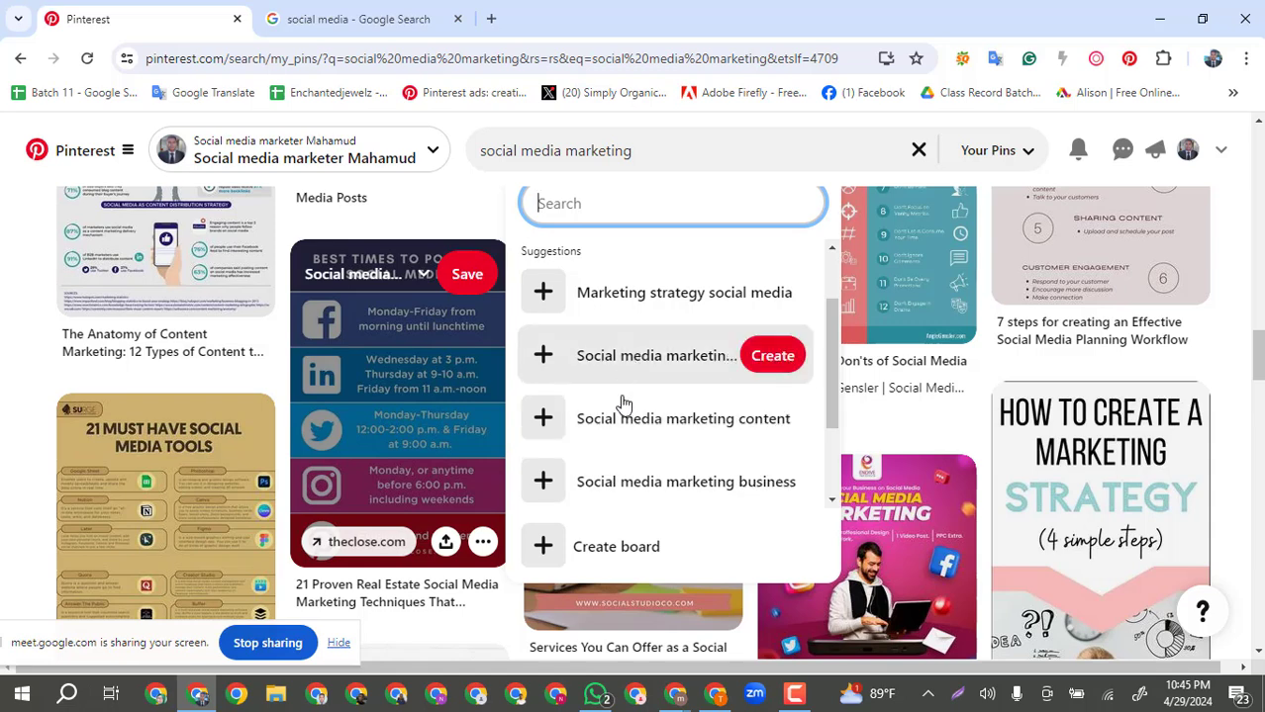
scroll(610, 461, up, 3)
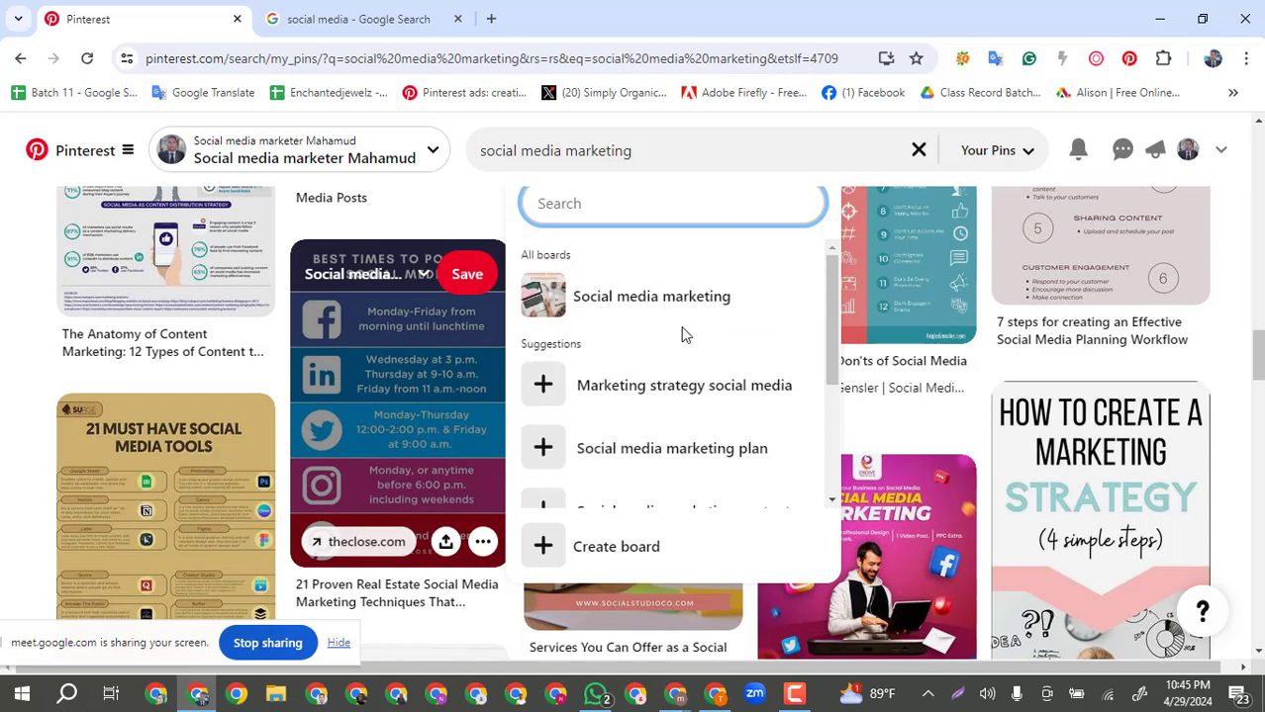
scroll(683, 335, down, 2)
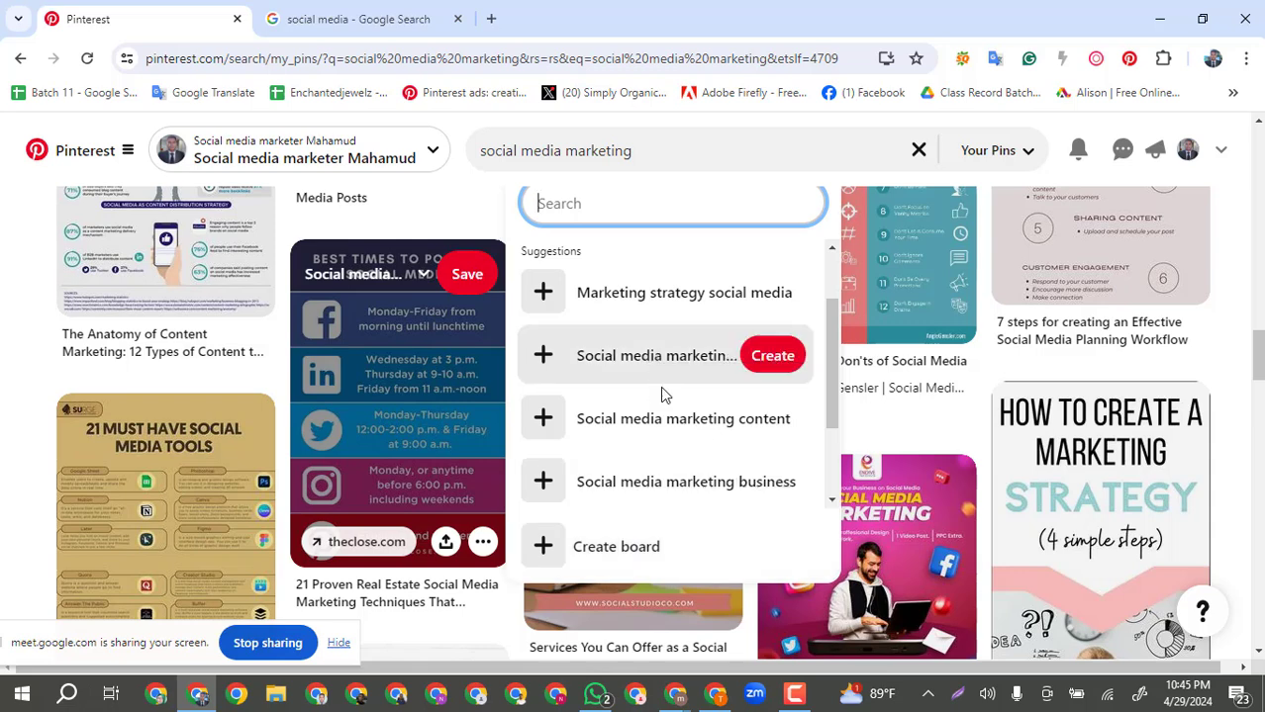
scroll(695, 452, down, 1)
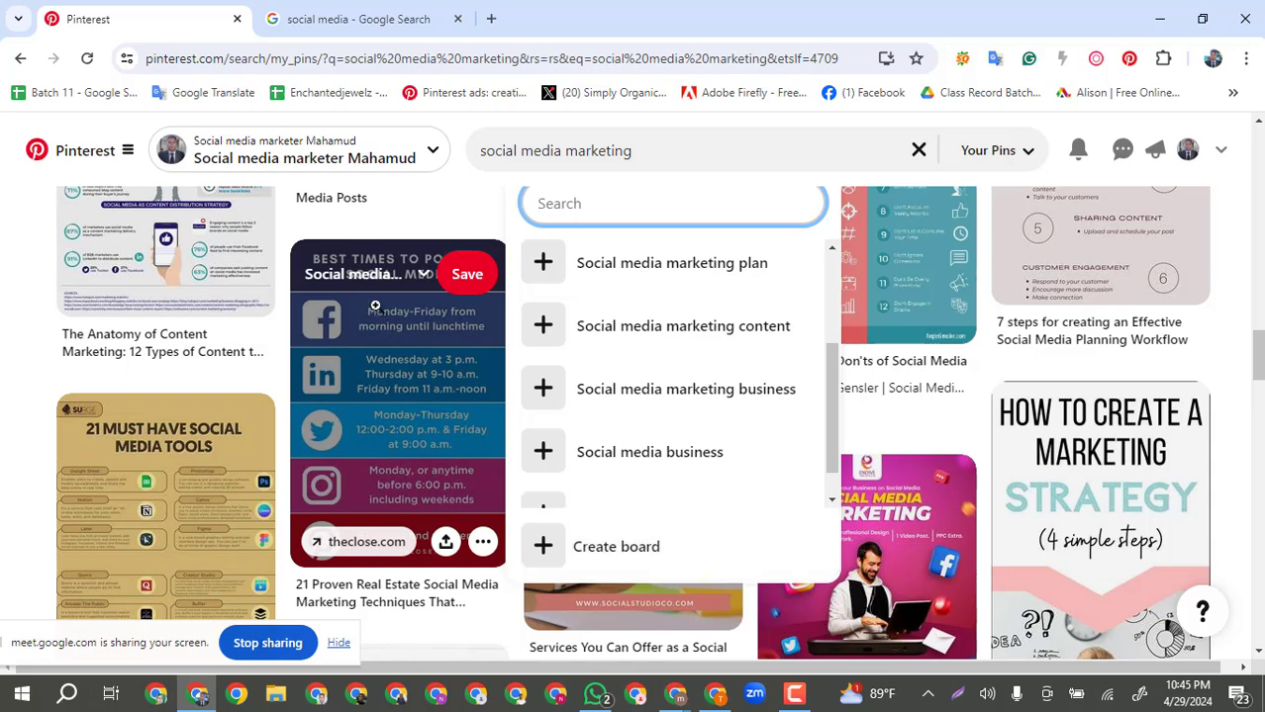
scroll(653, 358, up, 2)
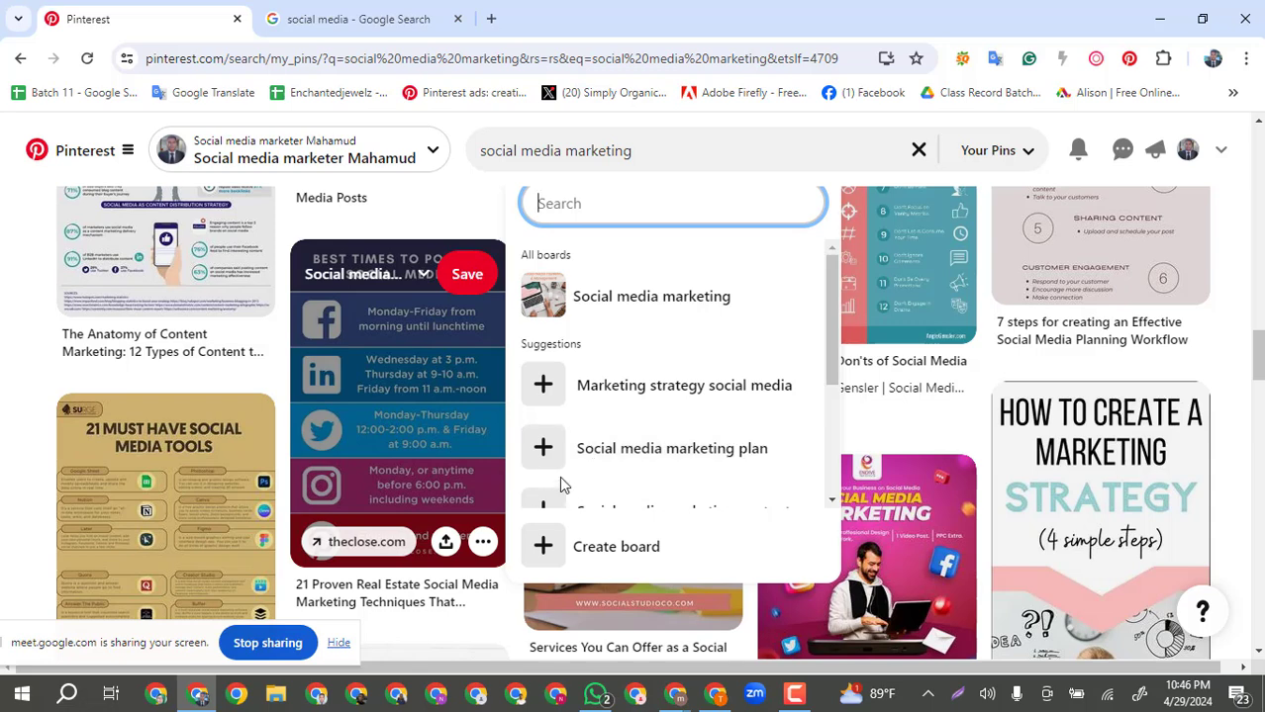
scroll(583, 471, down, 1)
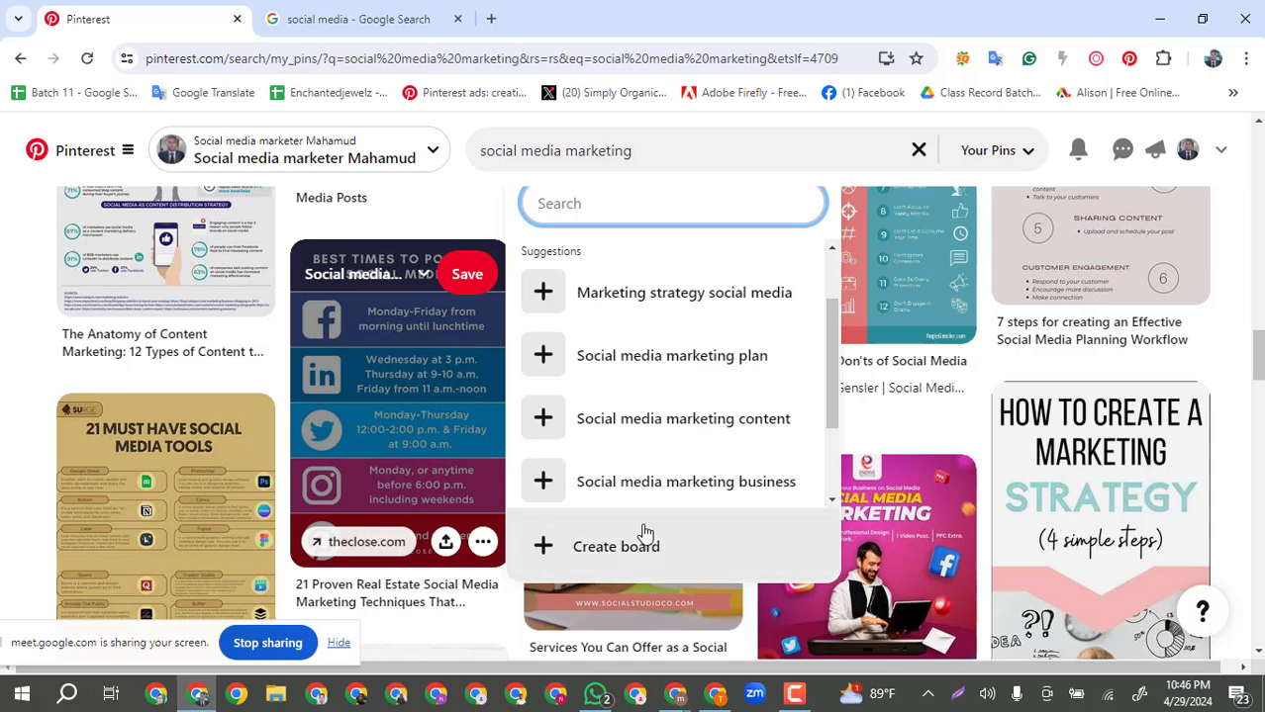
scroll(609, 381, down, 2)
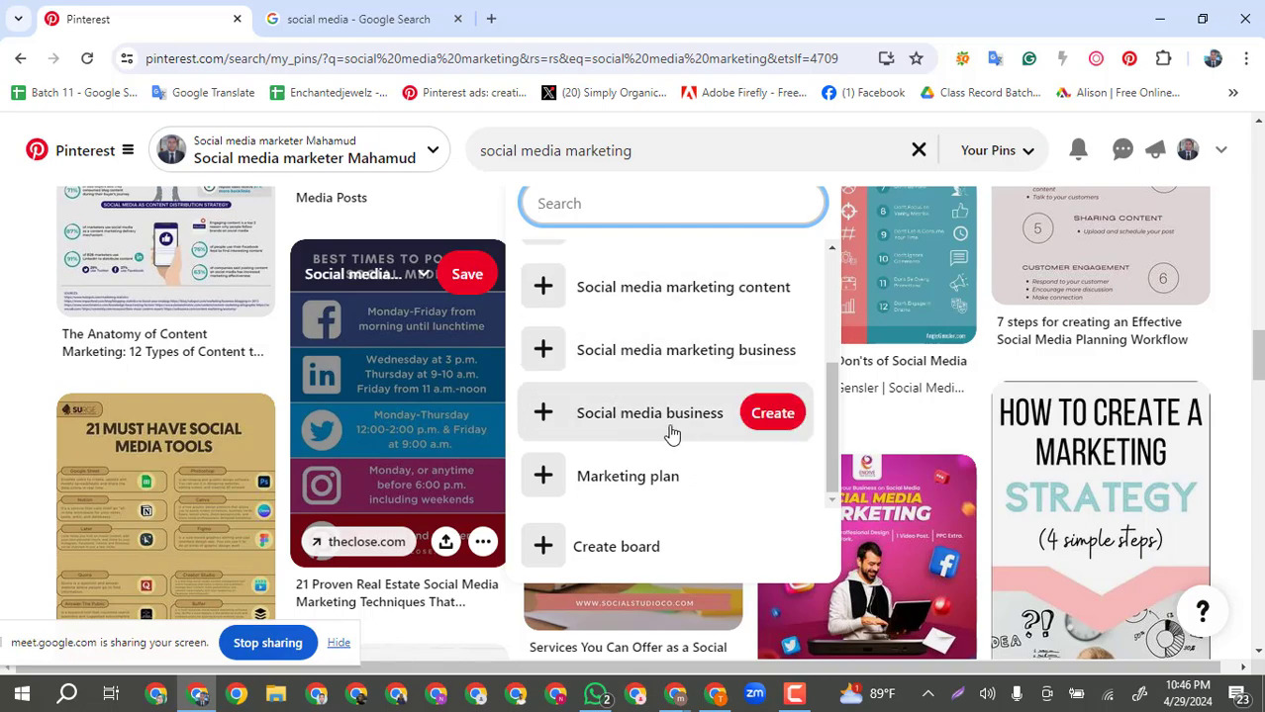
scroll(661, 508, down, 1)
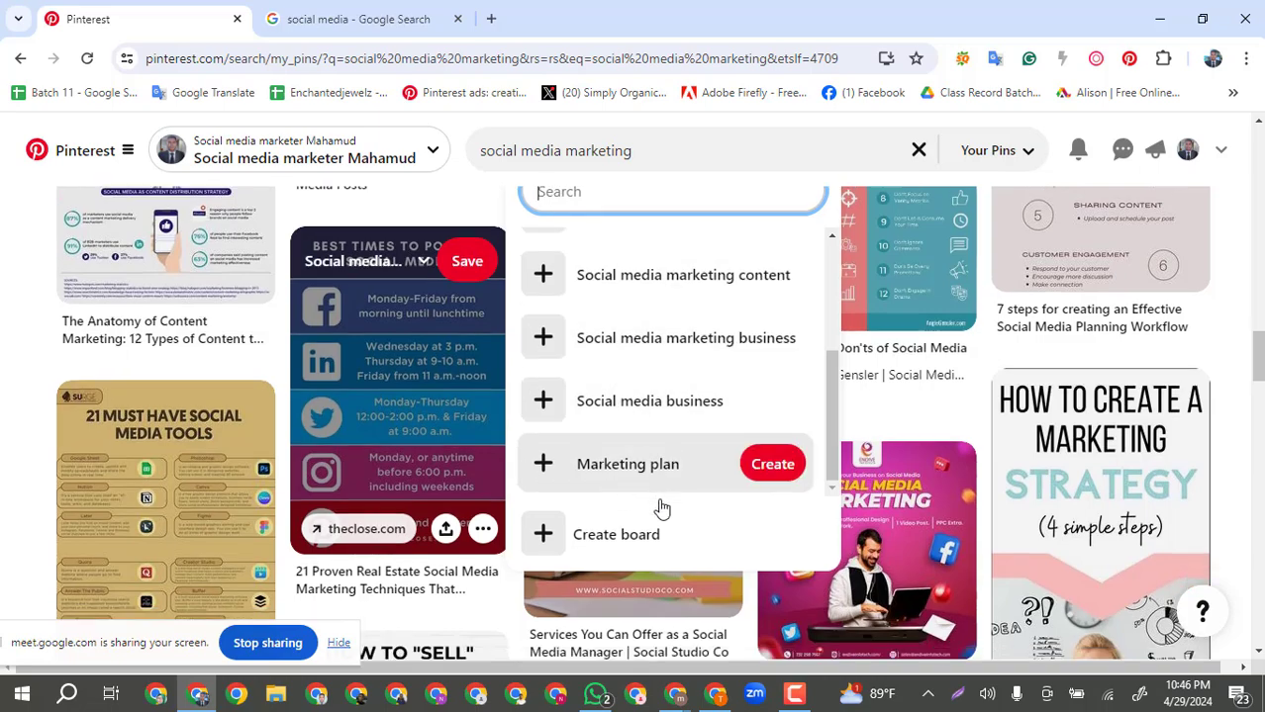
scroll(621, 441, up, 3)
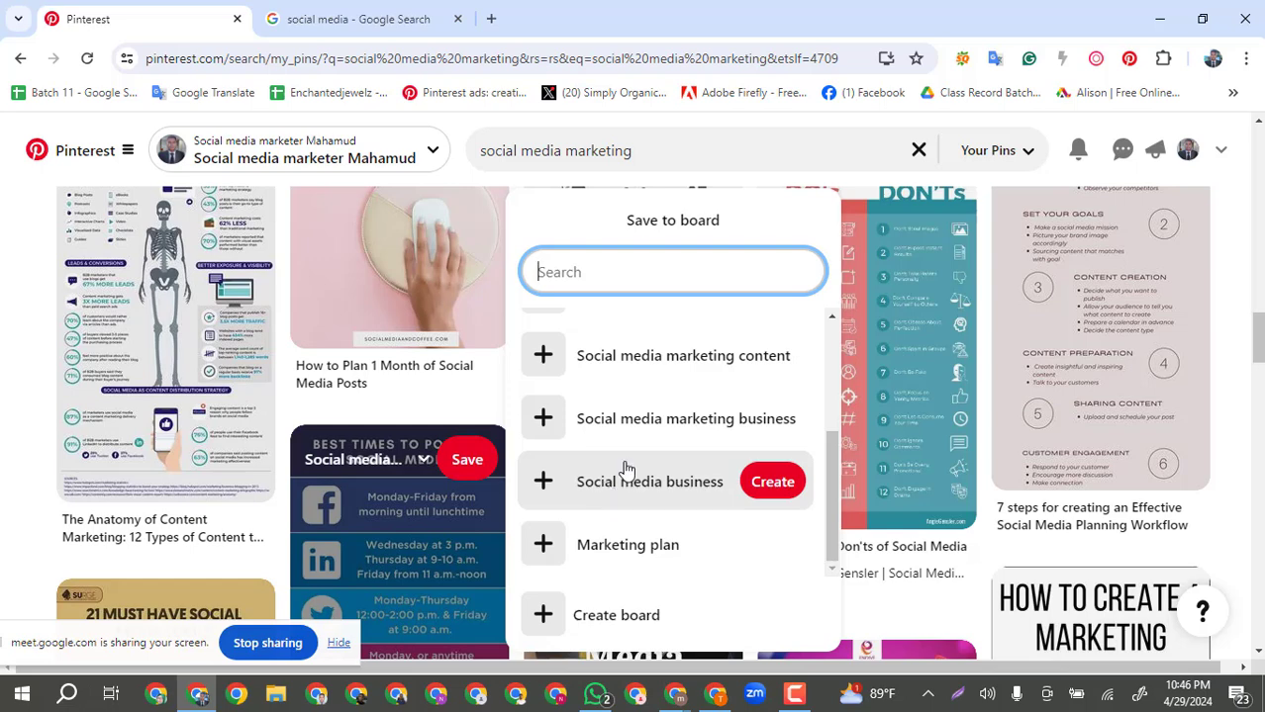
scroll(626, 469, down, 1)
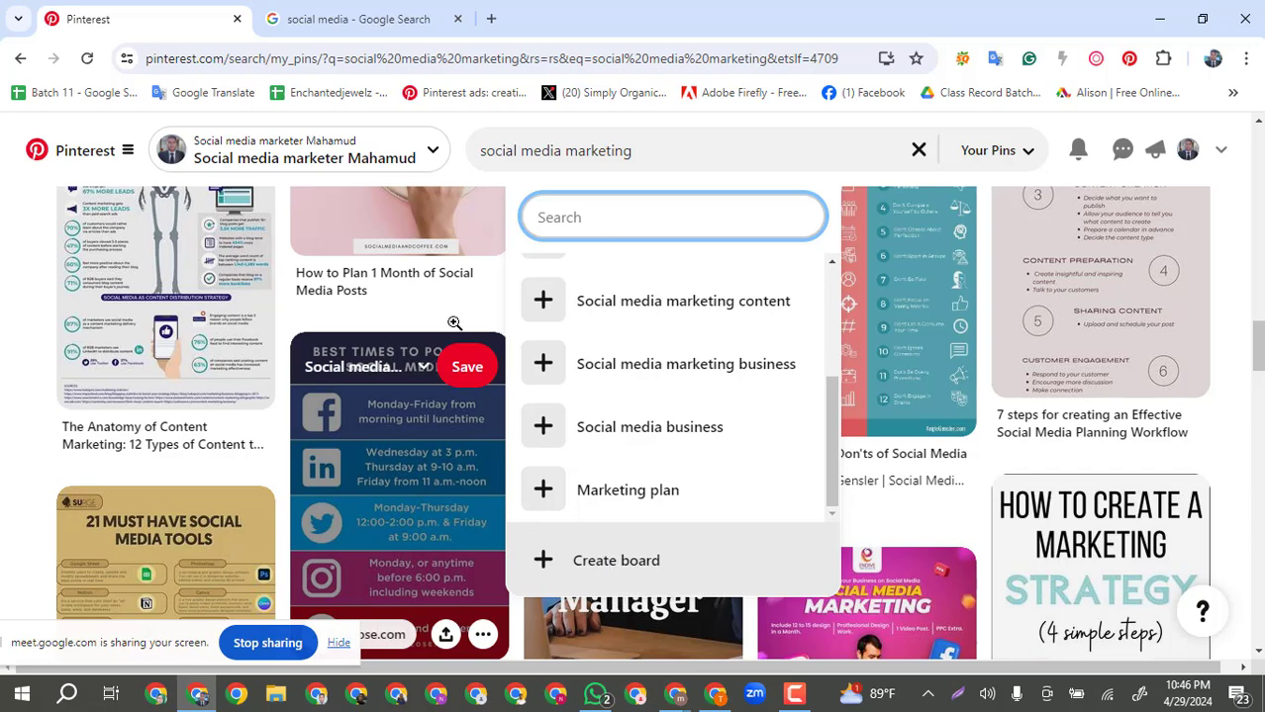
scroll(408, 379, up, 1)
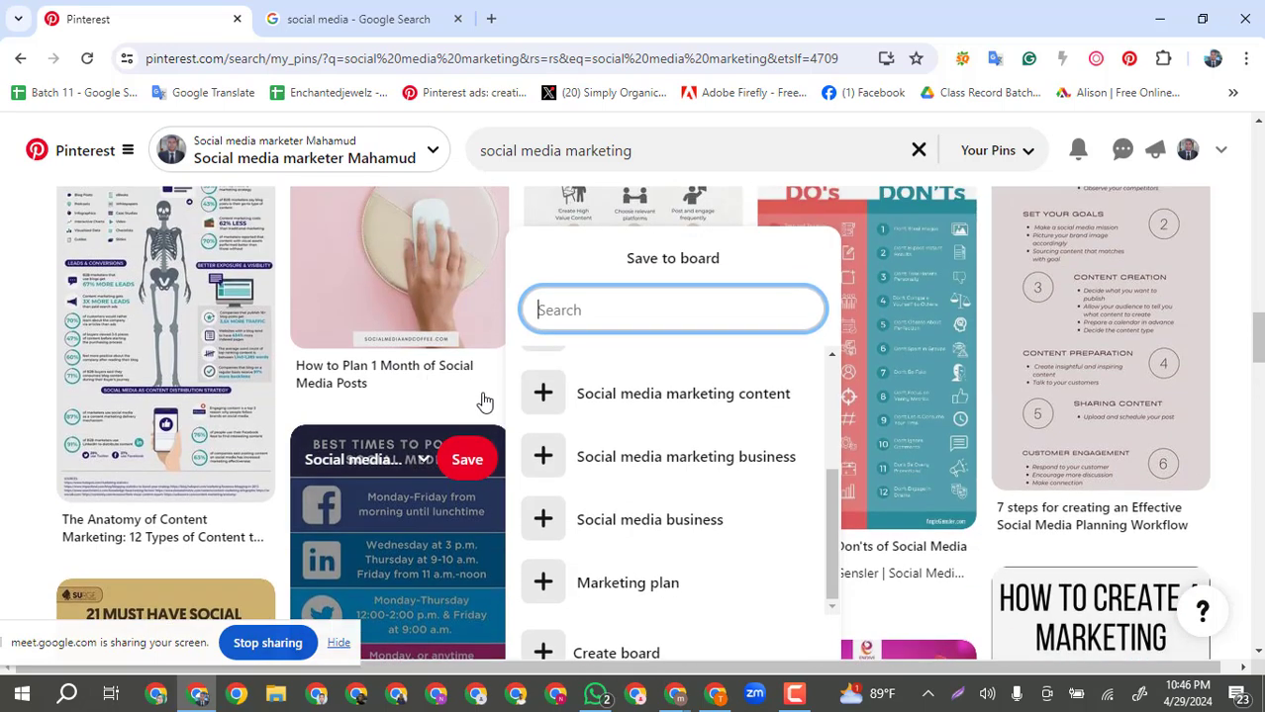
scroll(668, 341, up, 2)
scroll(667, 342, up, 2)
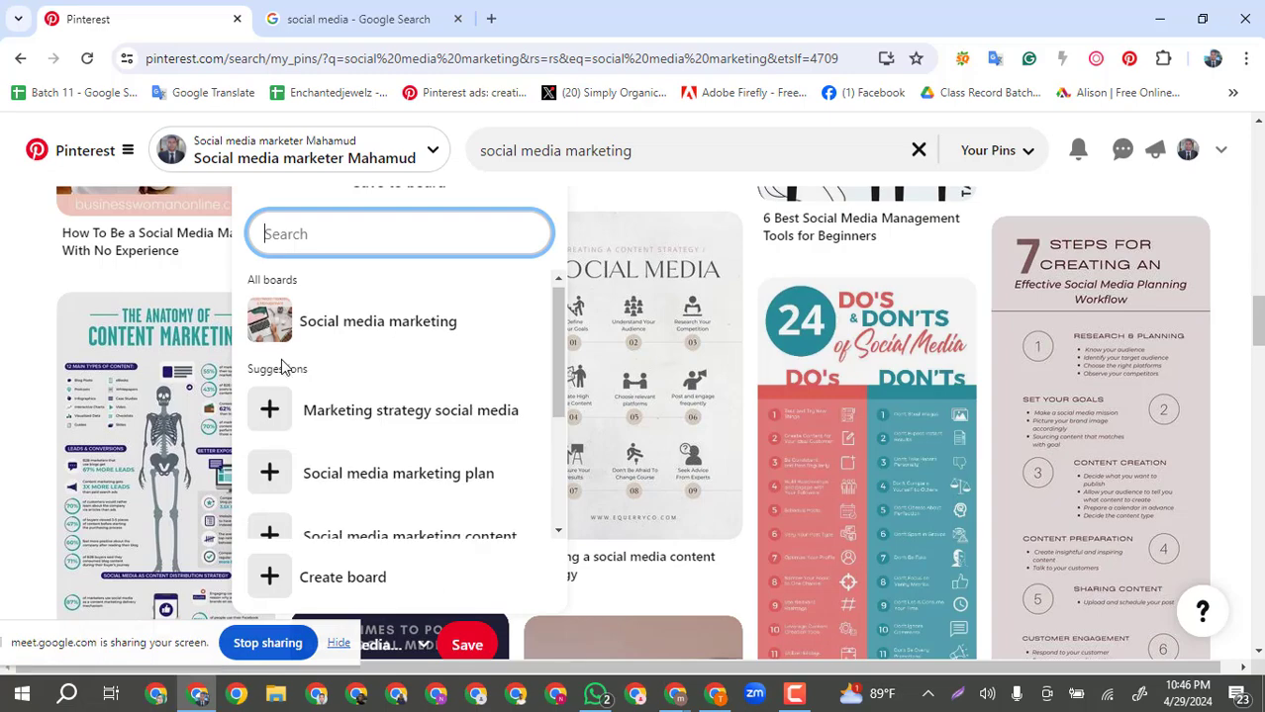
scroll(376, 475, down, 2)
scroll(398, 556, down, 3)
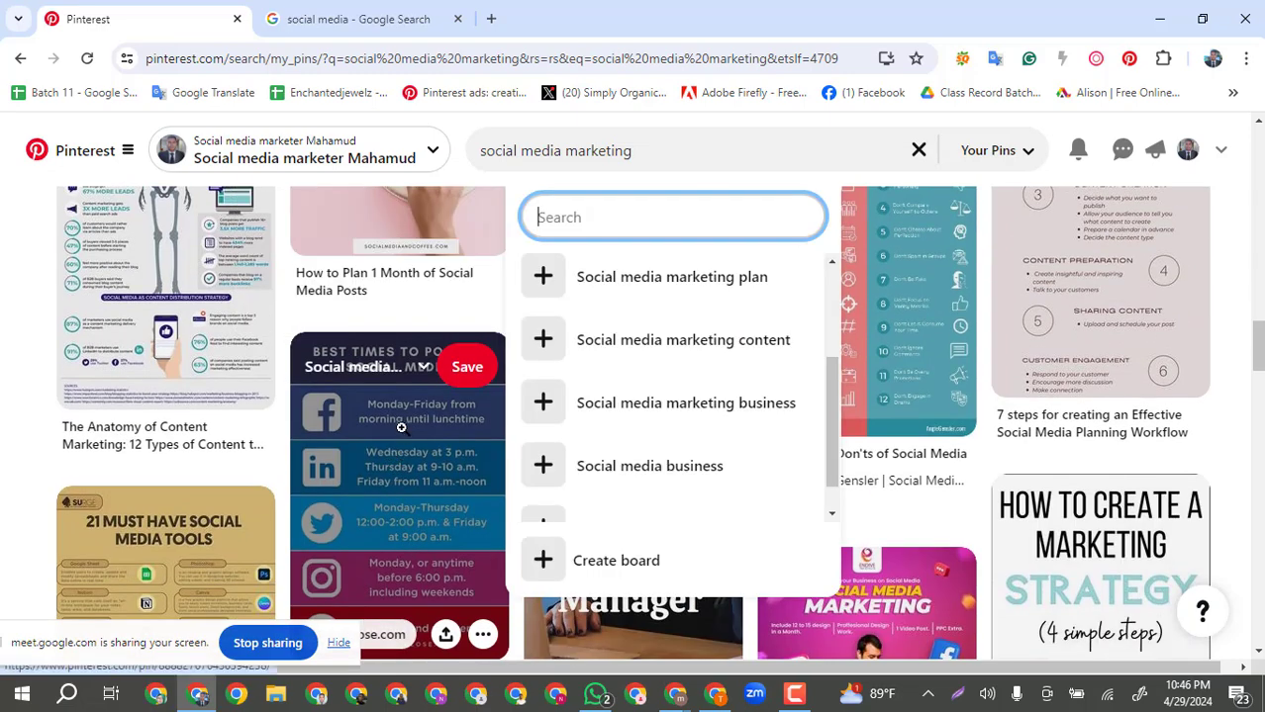
Save the best times to post Pin to the Social media marketing board.
scroll(725, 393, up, 3)
mouse_move(612, 320)
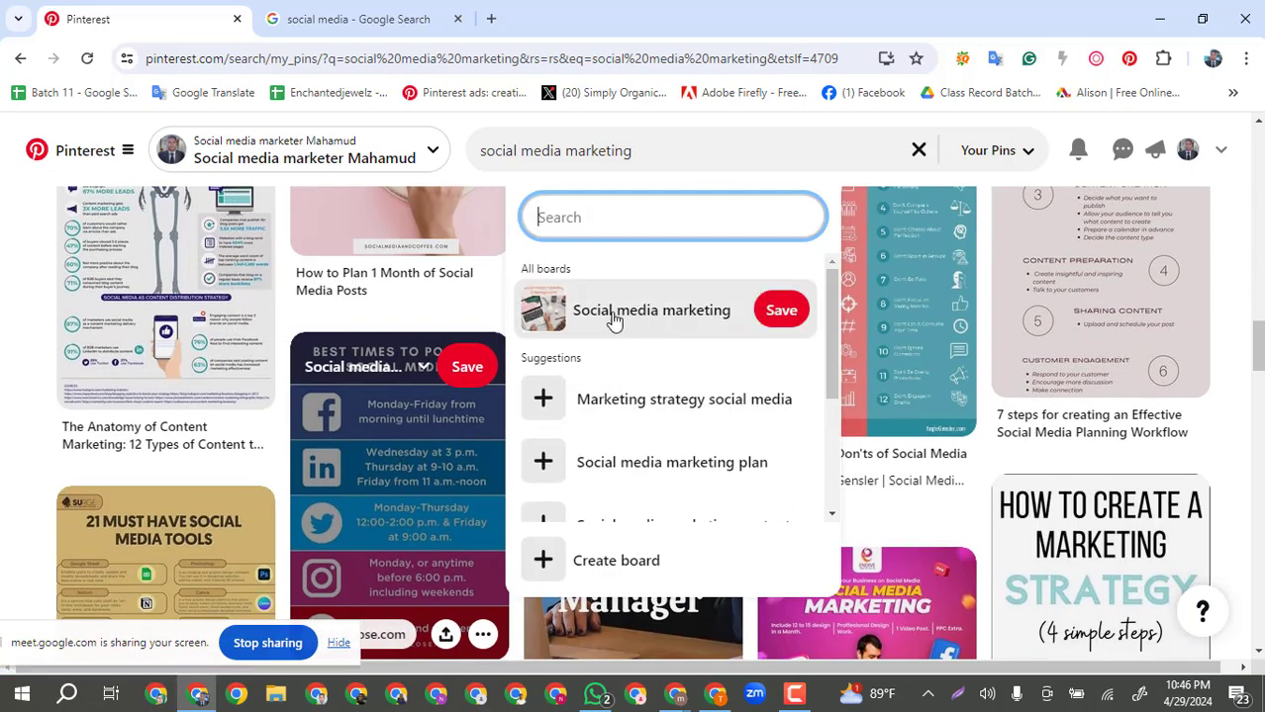
click(782, 312)
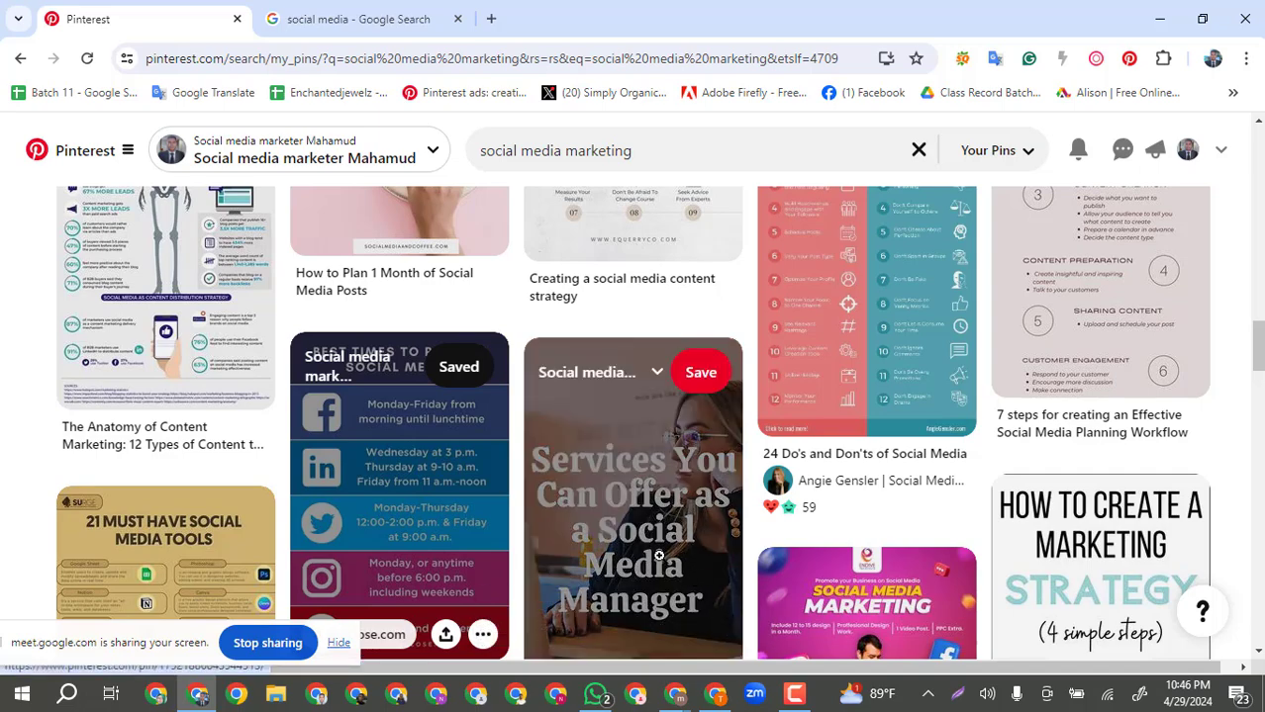
Switch to the Google "social media" image results and look through them down to Investopedia's Social Media Marketing (SMM) image.
click(395, 17)
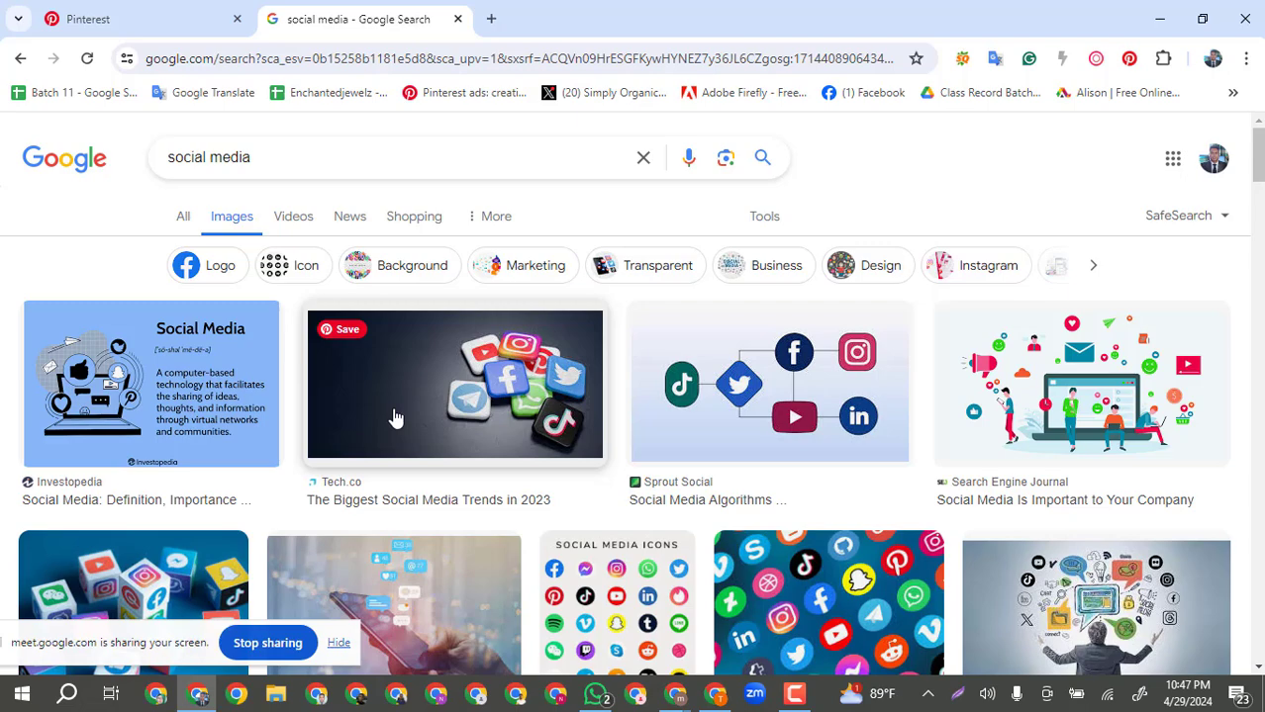
scroll(386, 416, down, 2)
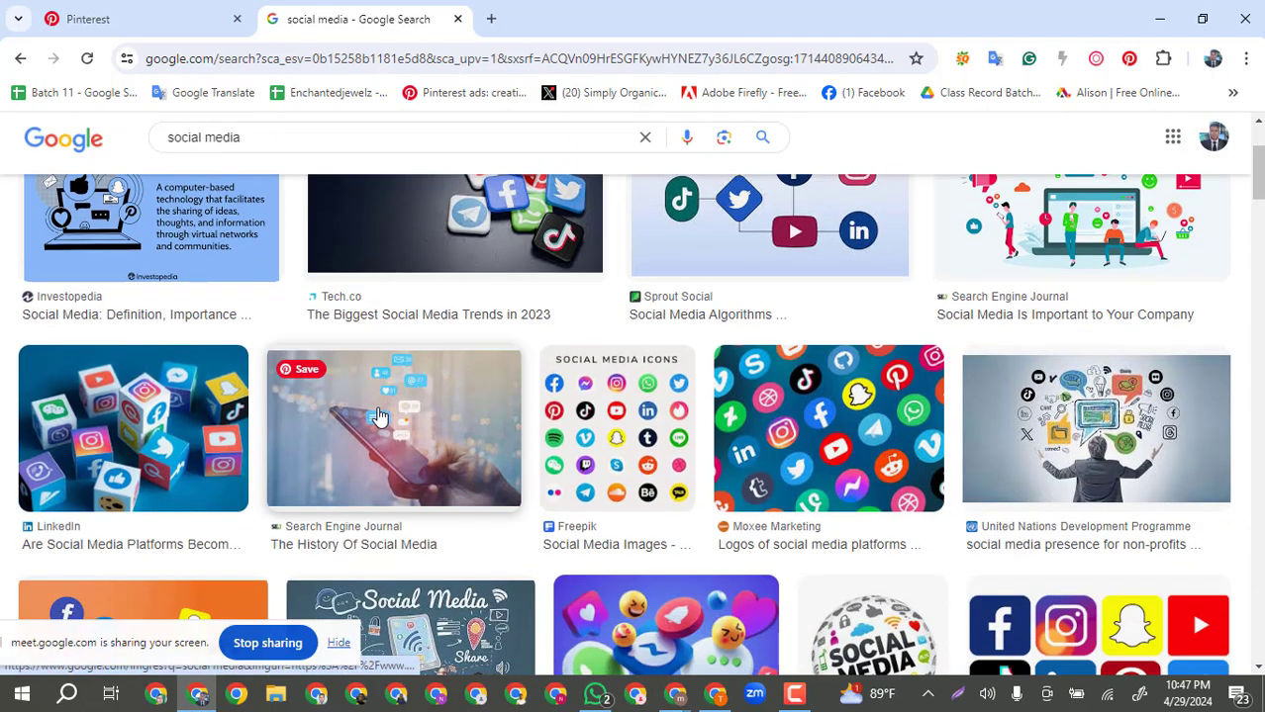
scroll(361, 428, down, 1)
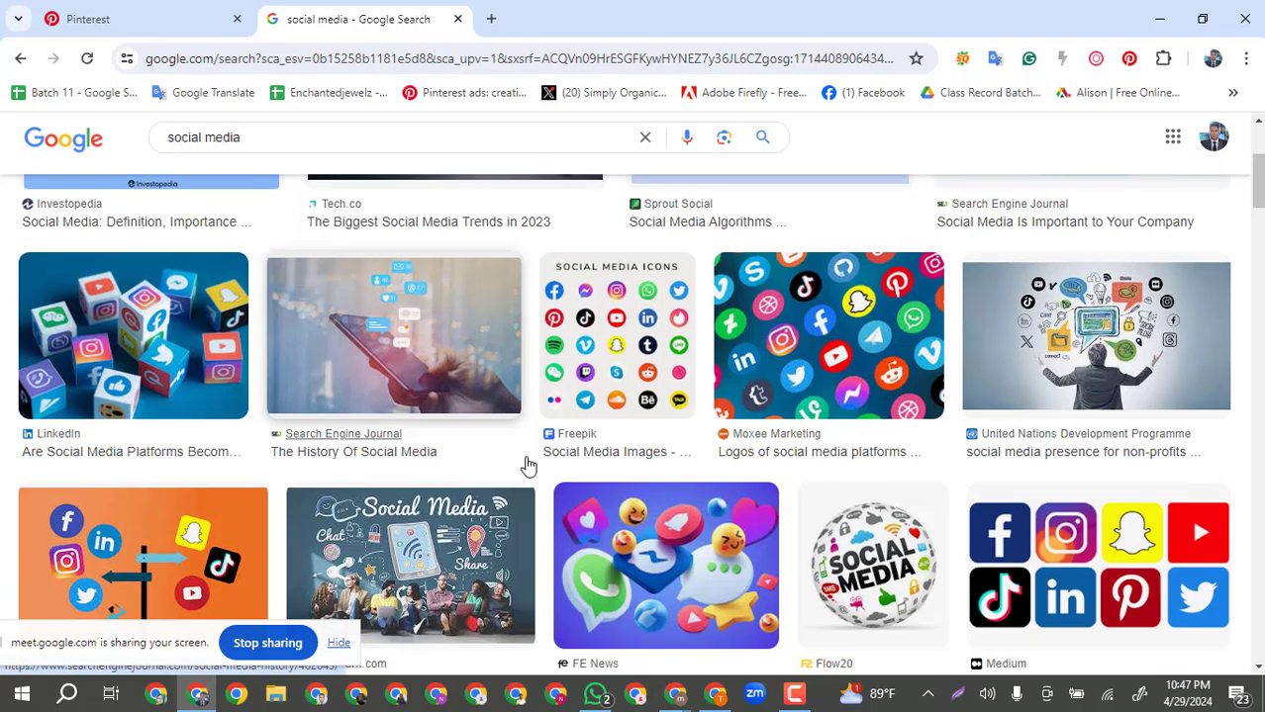
scroll(582, 494, down, 2)
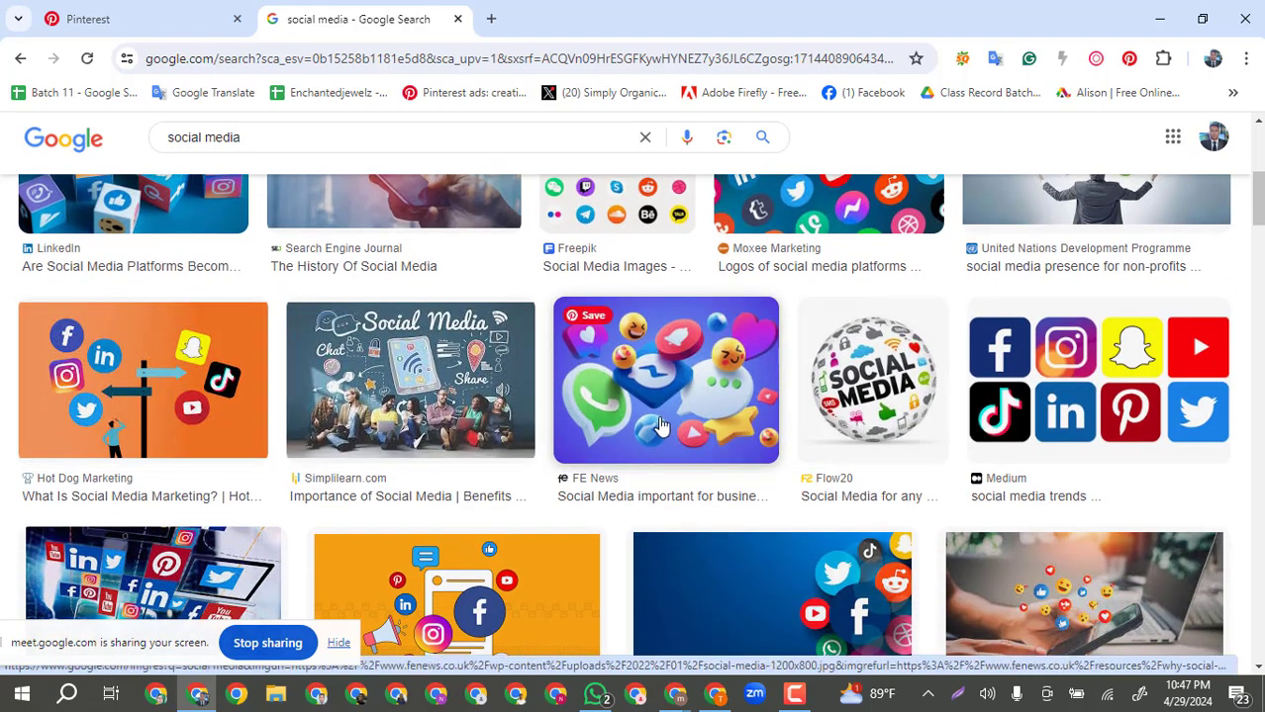
scroll(661, 426, down, 1)
scroll(776, 382, down, 3)
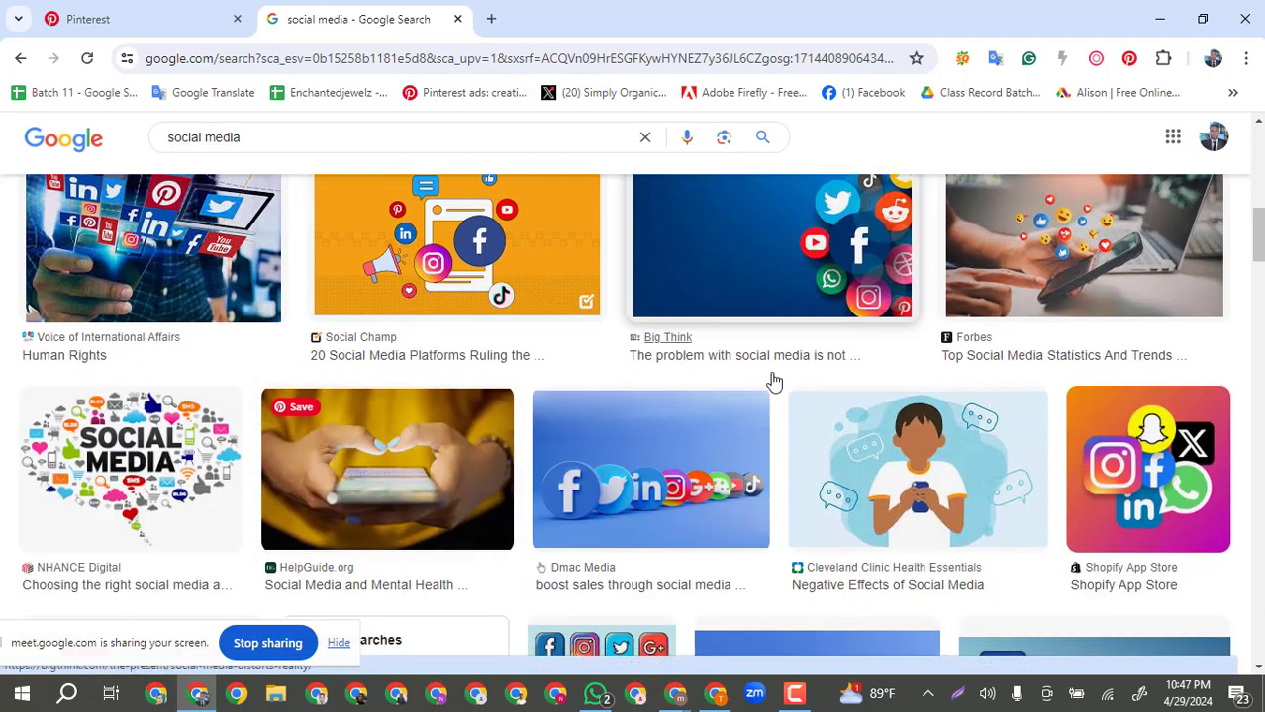
scroll(529, 473, down, 4)
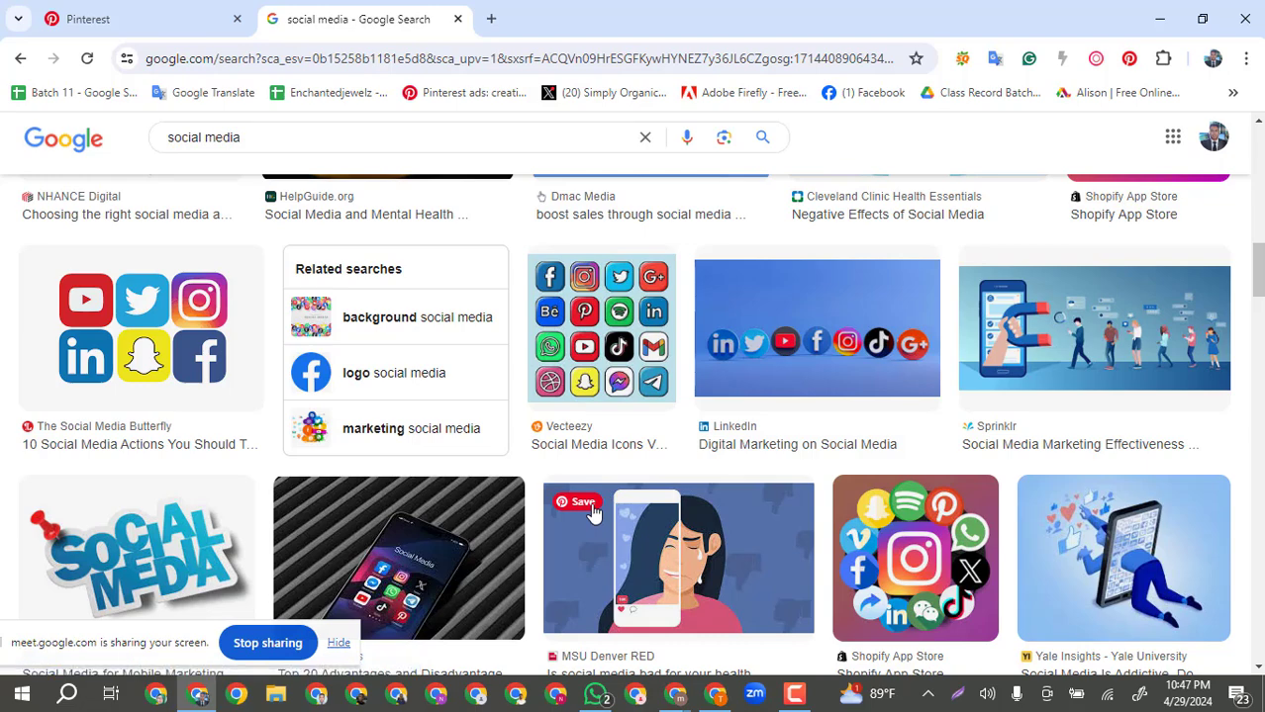
scroll(229, 532, down, 1)
scroll(228, 532, down, 3)
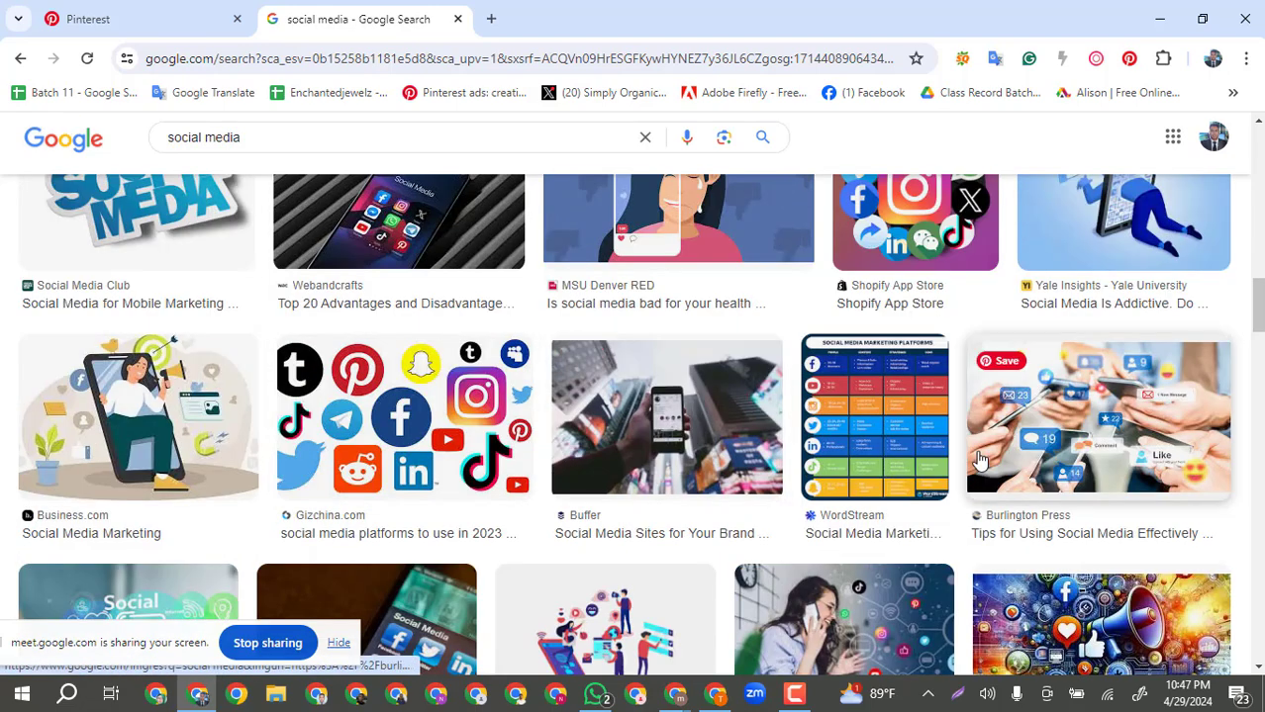
scroll(973, 456, down, 1)
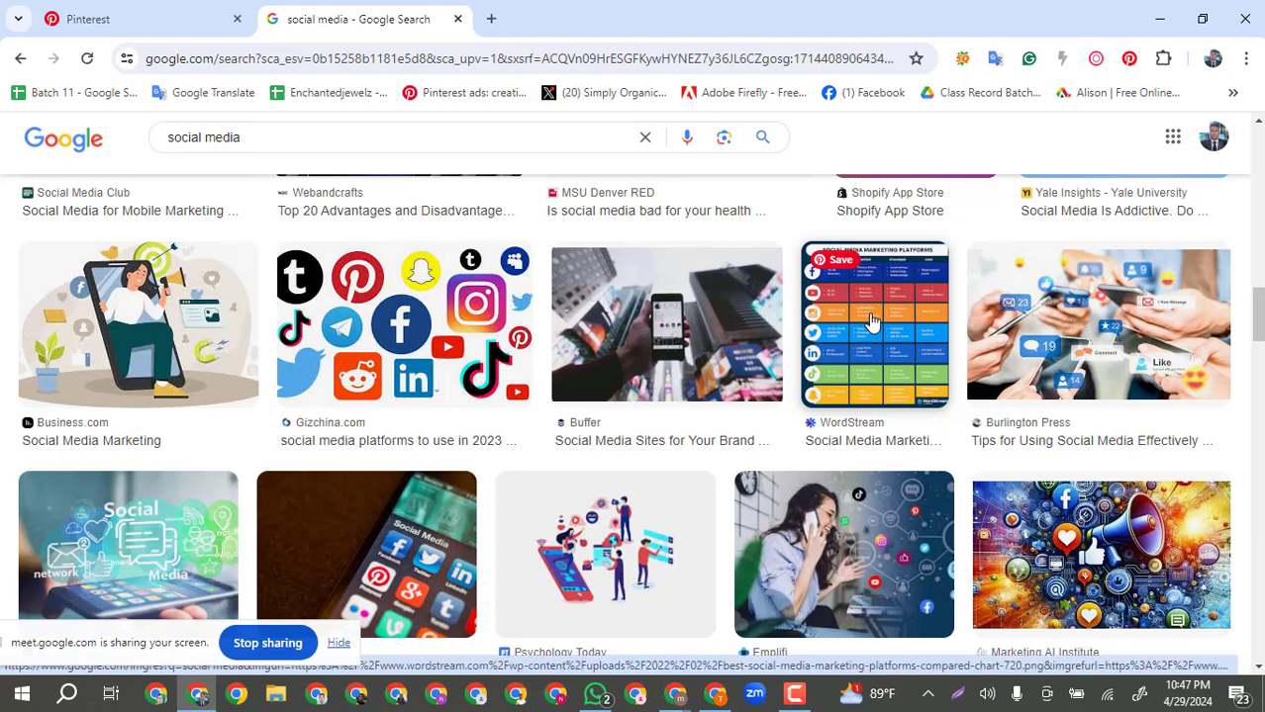
scroll(871, 320, down, 3)
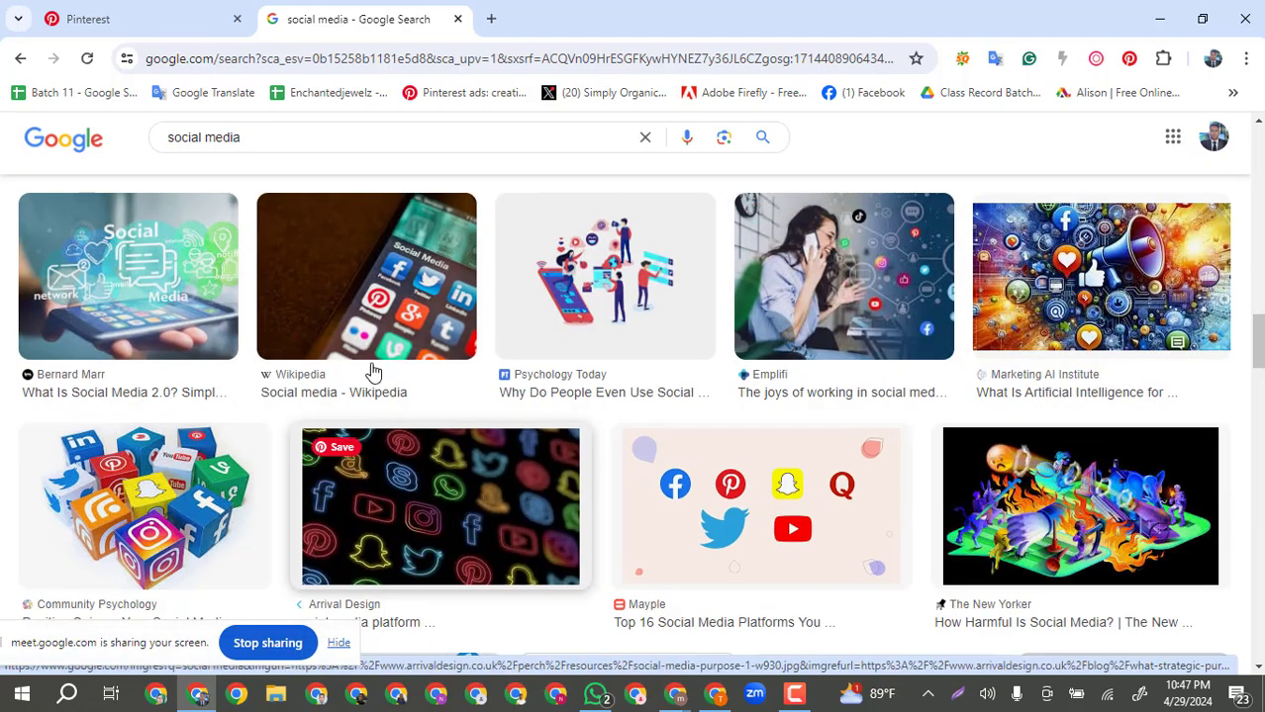
scroll(1016, 371, down, 6)
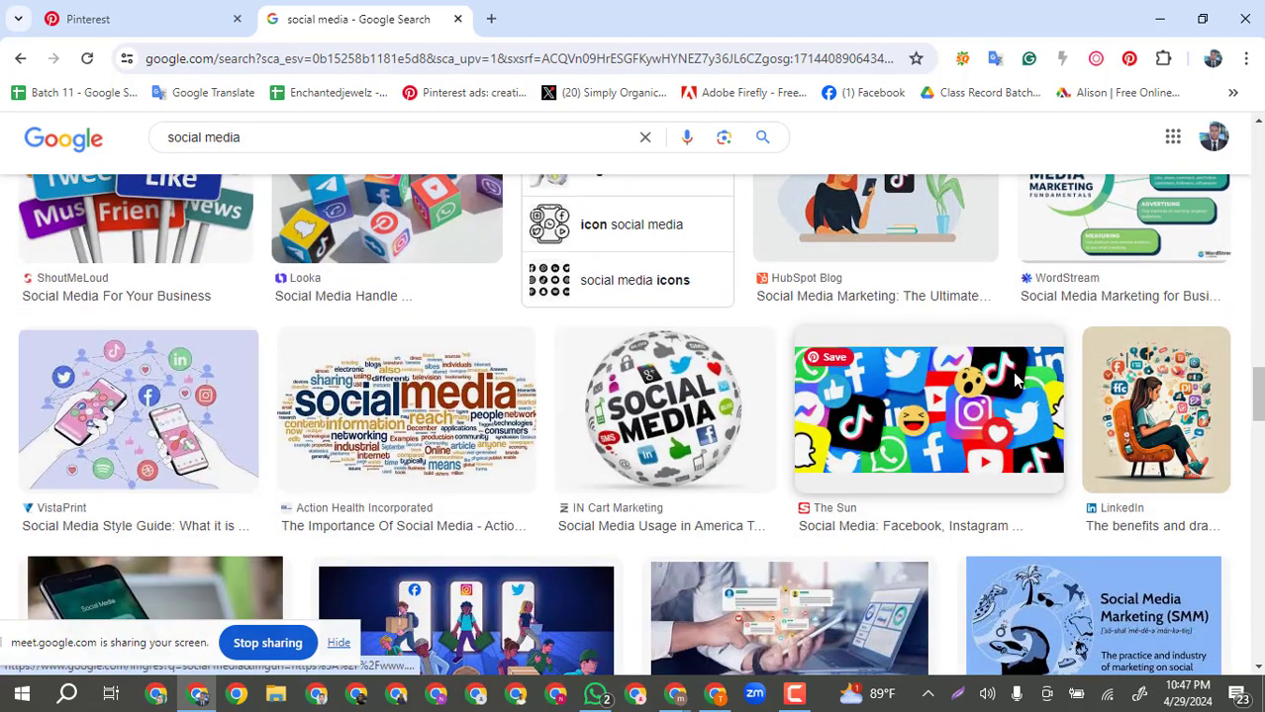
scroll(1016, 371, down, 2)
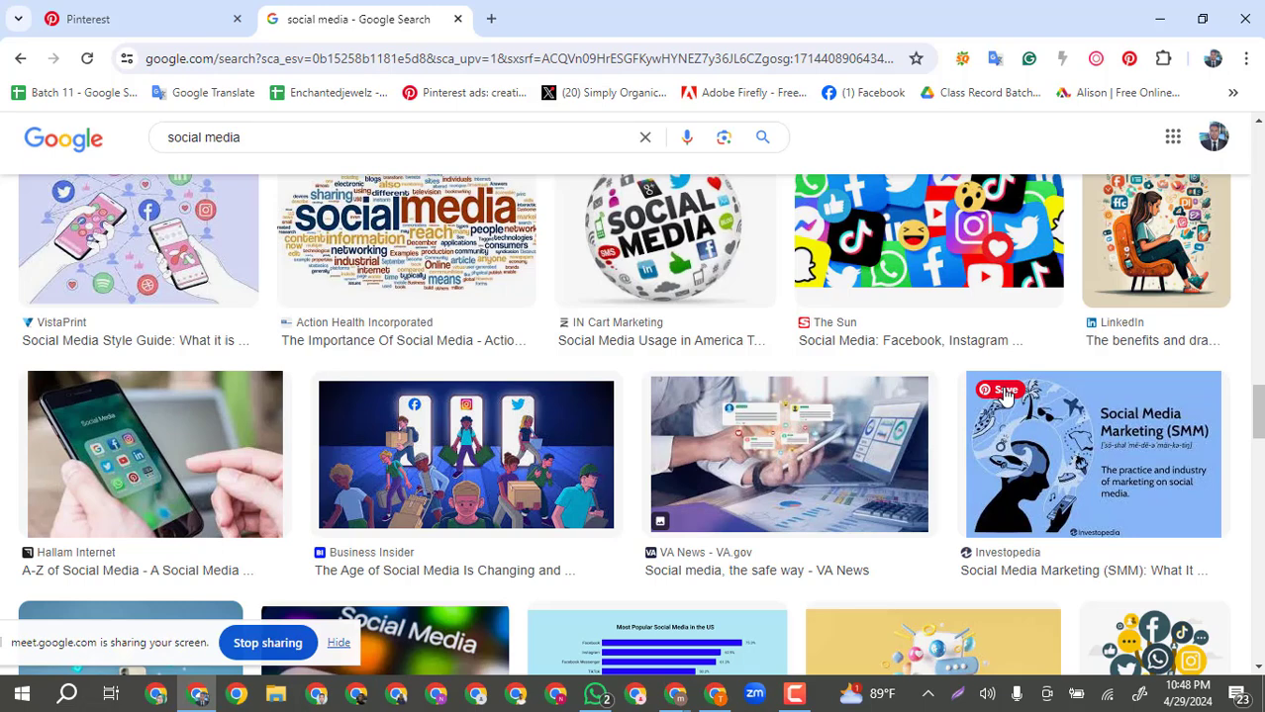
Save Investopedia's Social Media Marketing (SMM) image from the Google results to the Social media marketing board on Pinterest.
click(1005, 392)
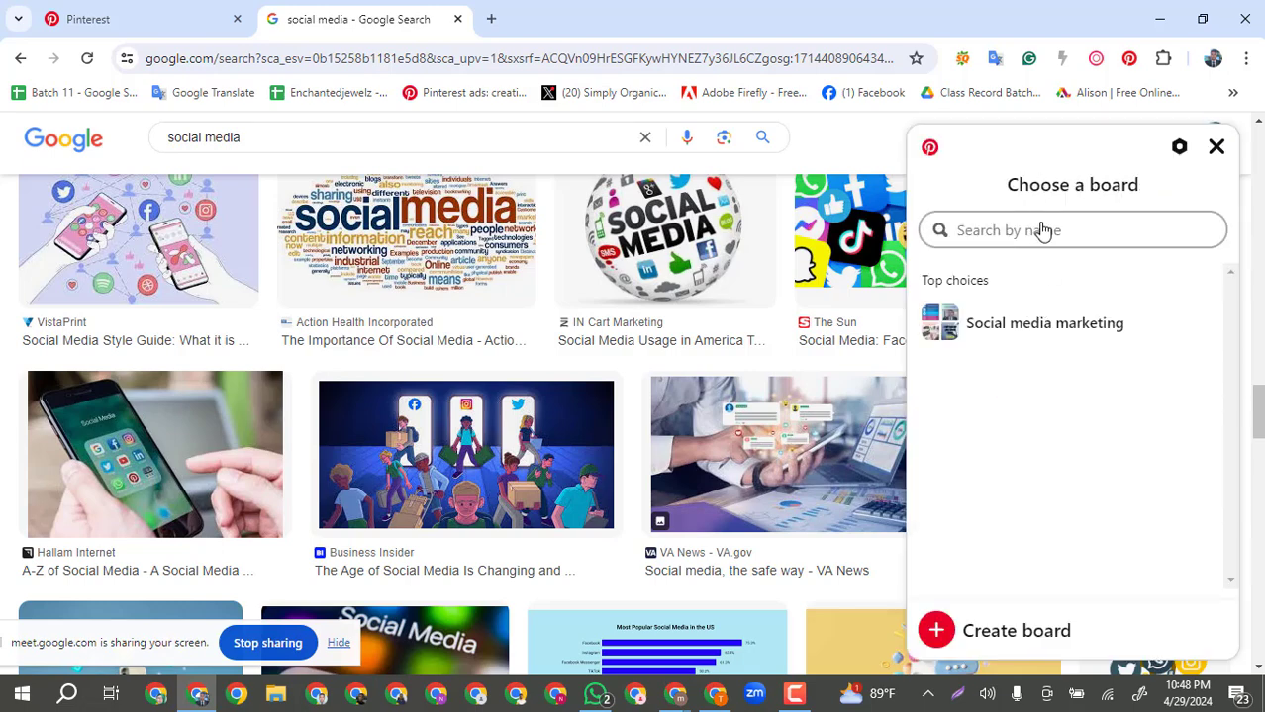
mouse_move(985, 333)
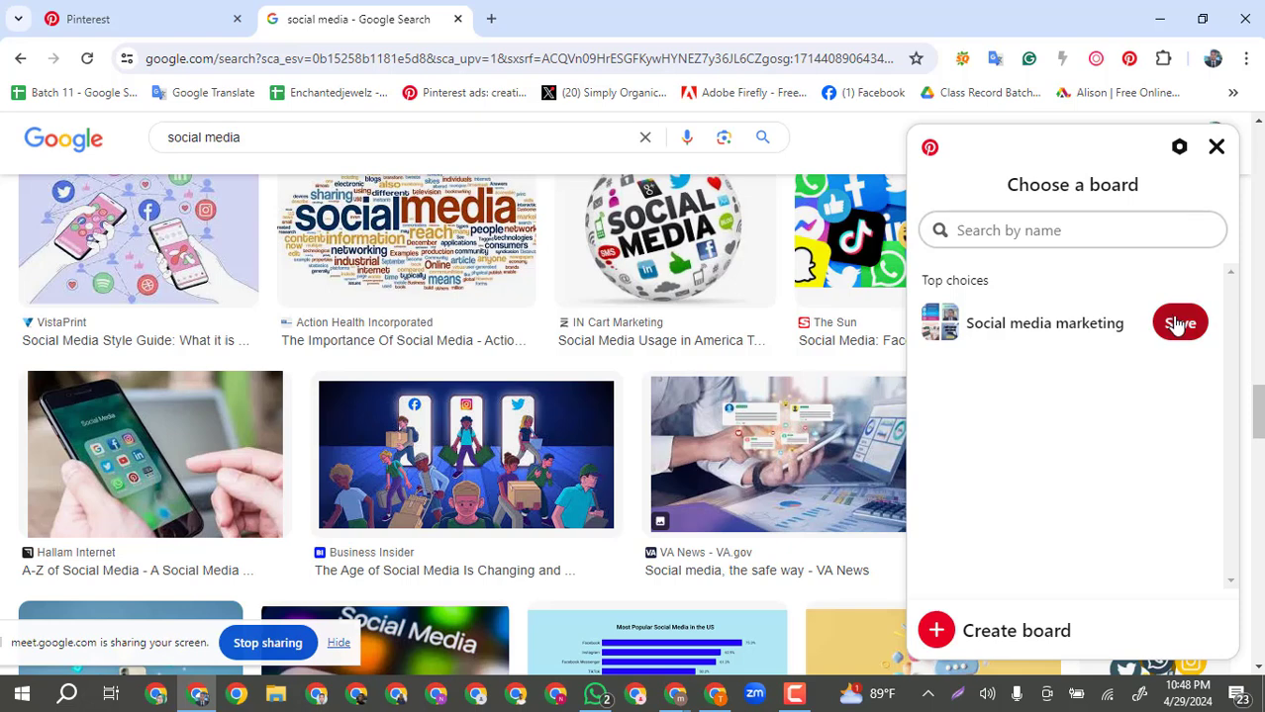
scroll(989, 614, down, 1)
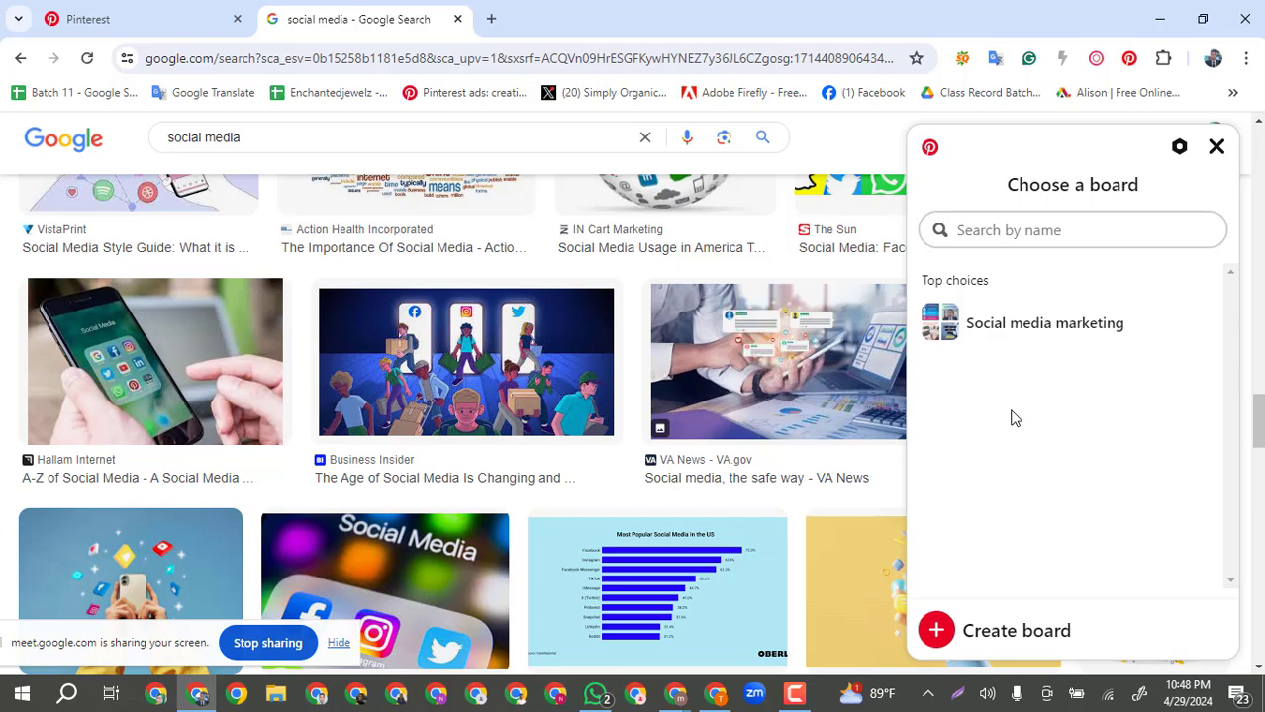
mouse_move(1029, 334)
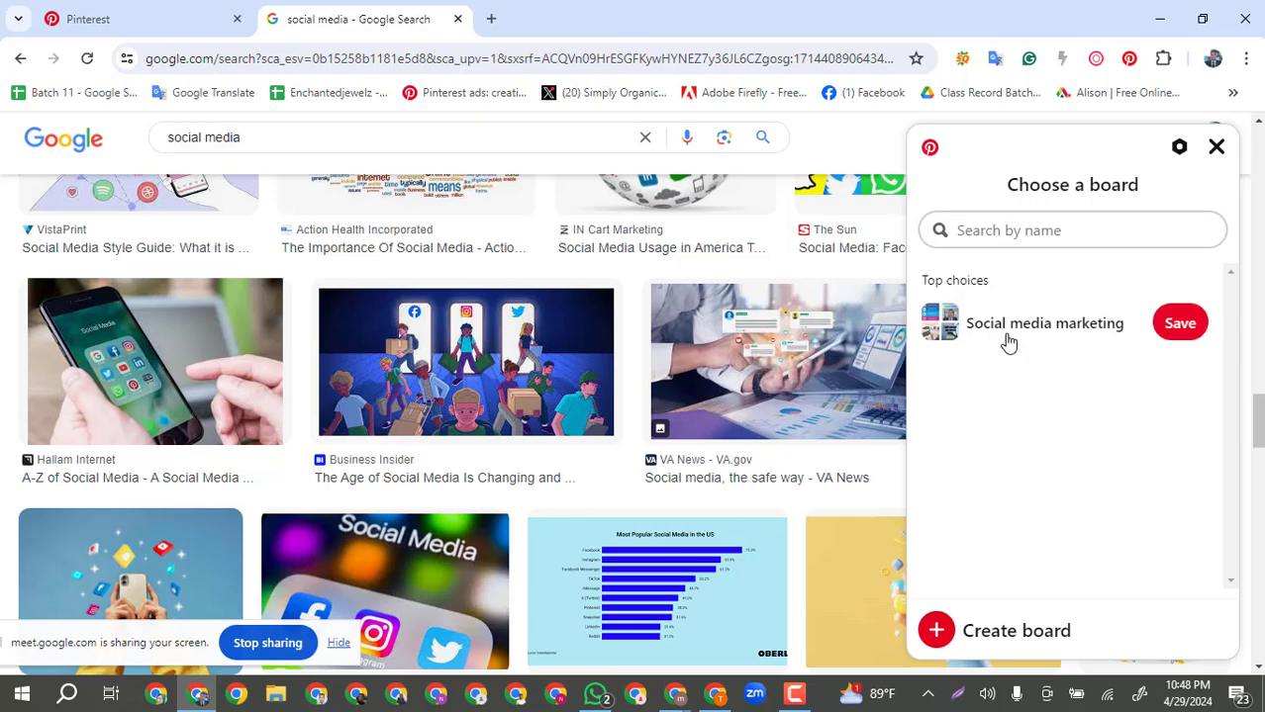
click(1179, 324)
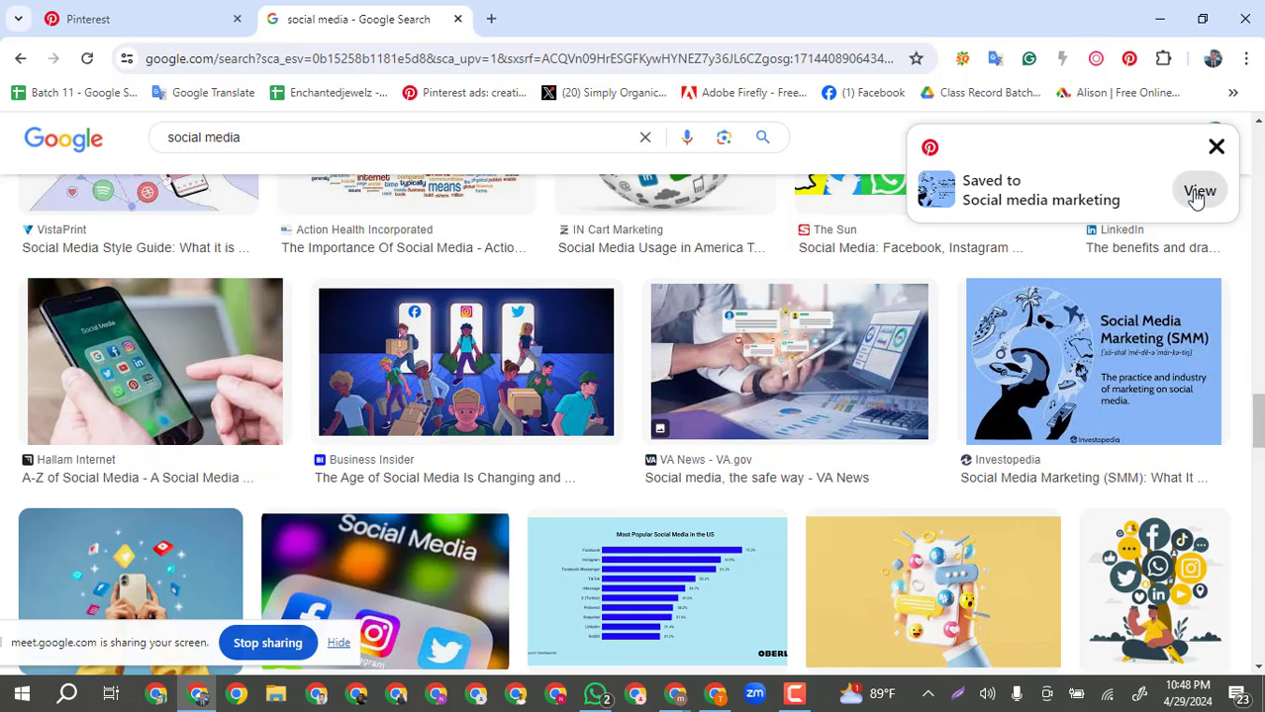
View the newly saved Social Media Marketing (SMM) Pin on Pinterest and return to the Google image results.
click(1197, 192)
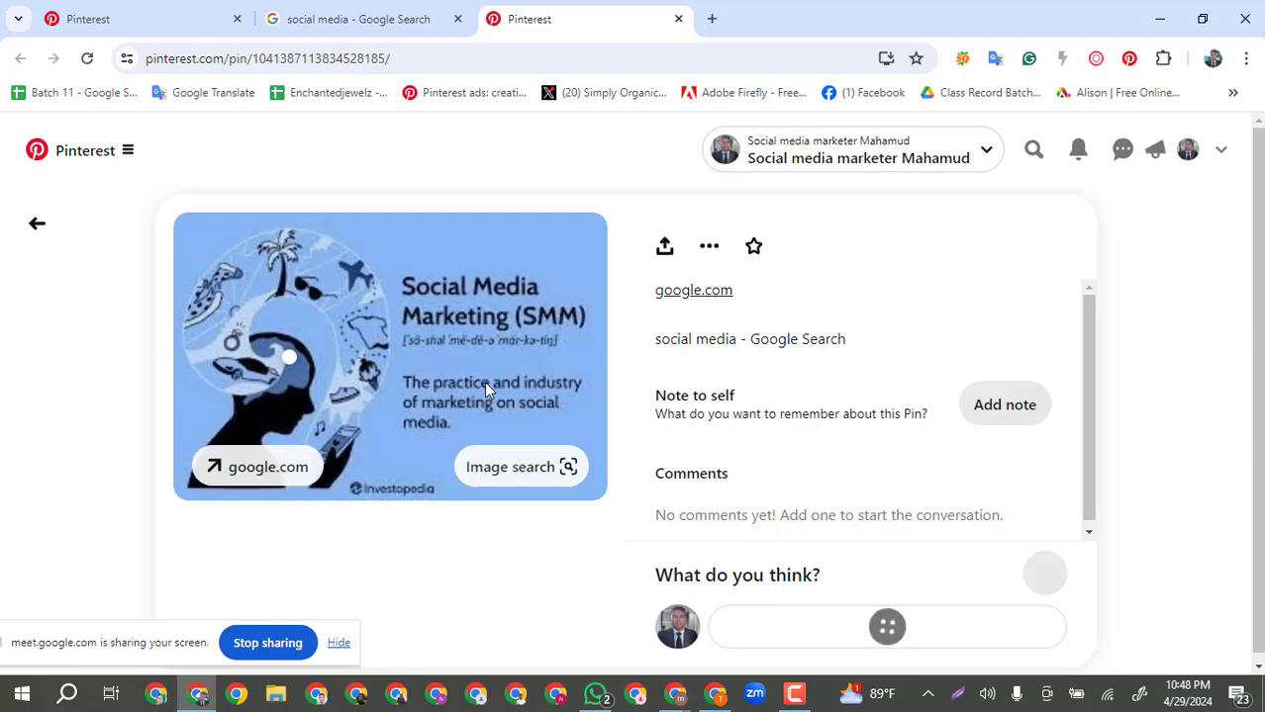
scroll(484, 381, down, 1)
scroll(581, 383, up, 1)
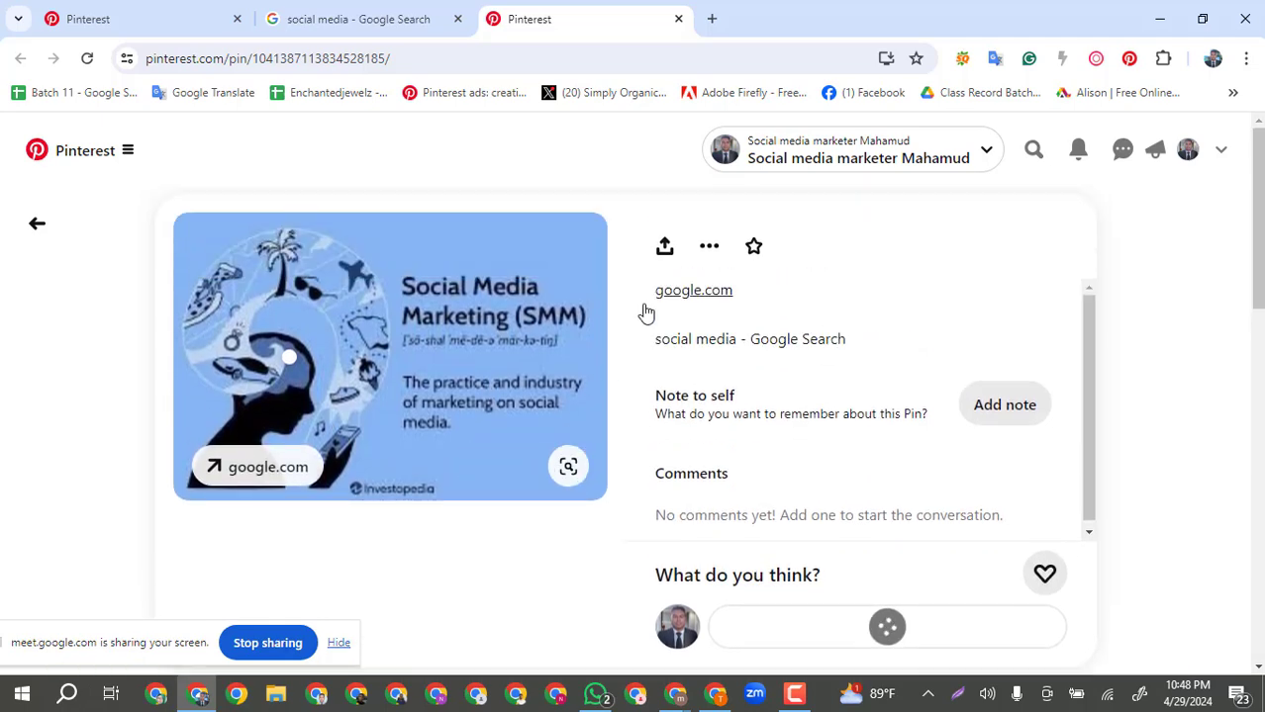
click(678, 20)
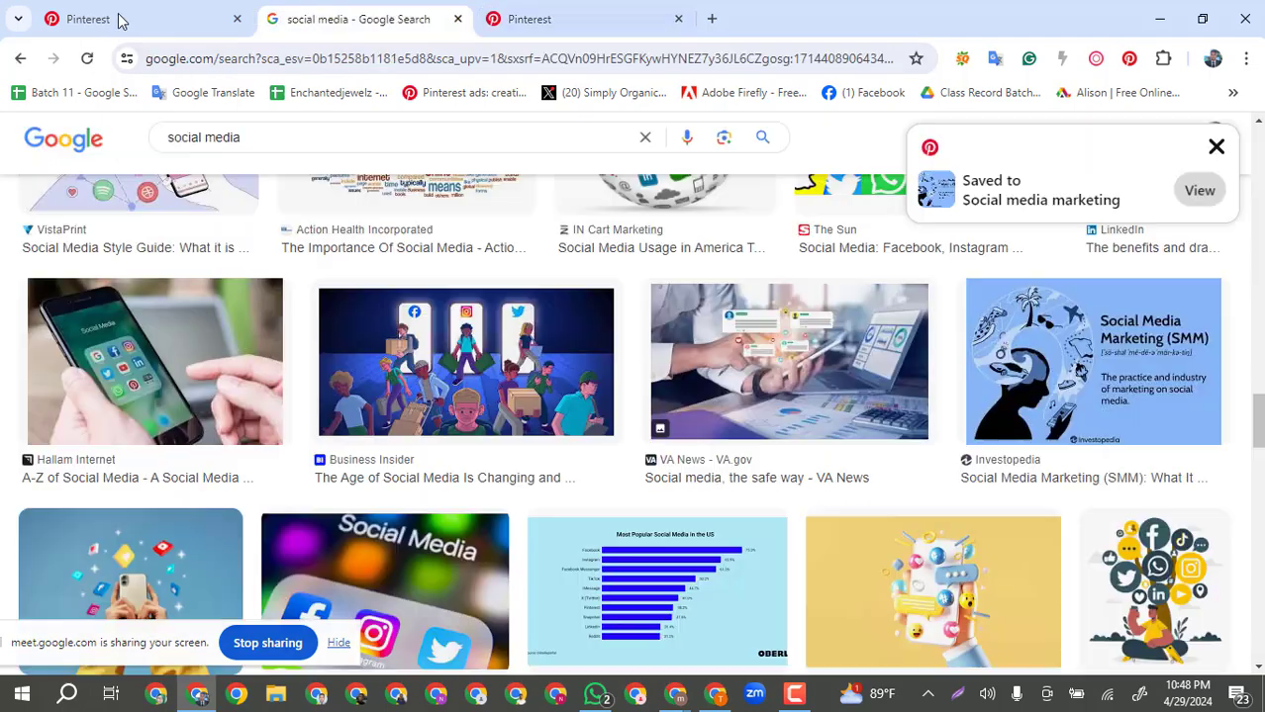
Return to Pinterest, open the business account's own profile and reload it.
click(137, 18)
scroll(583, 326, up, 1)
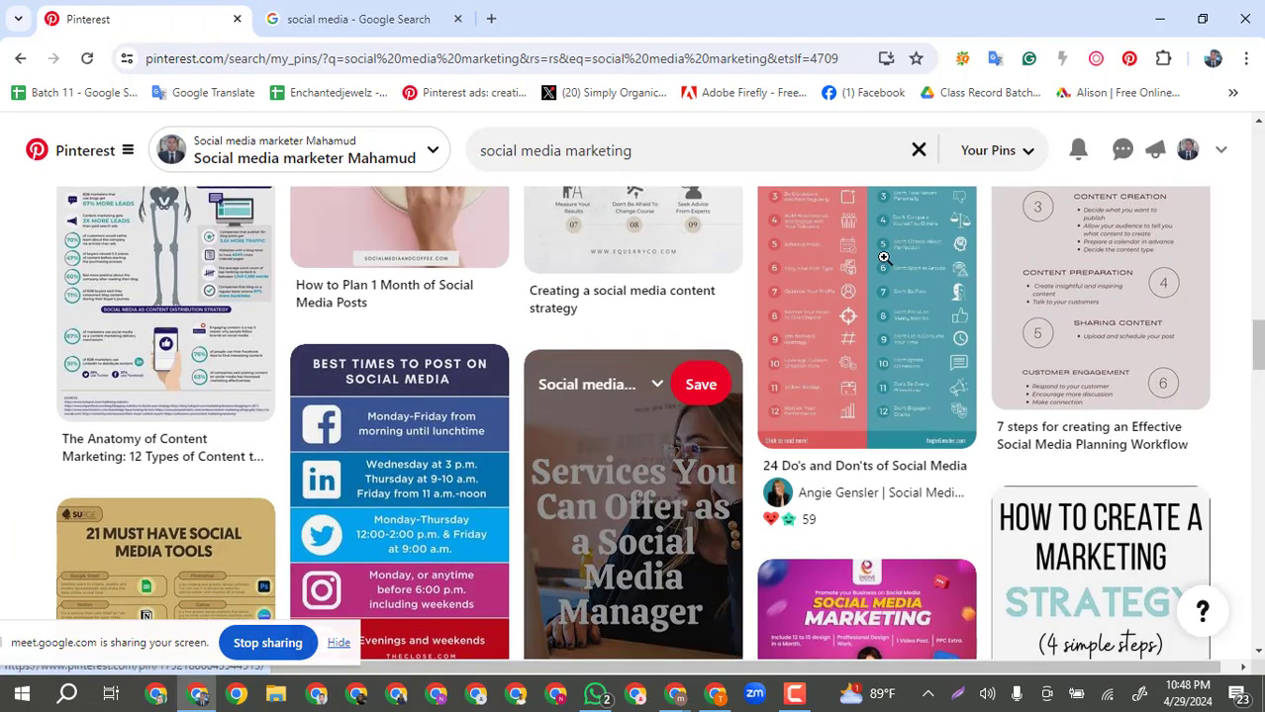
click(1187, 151)
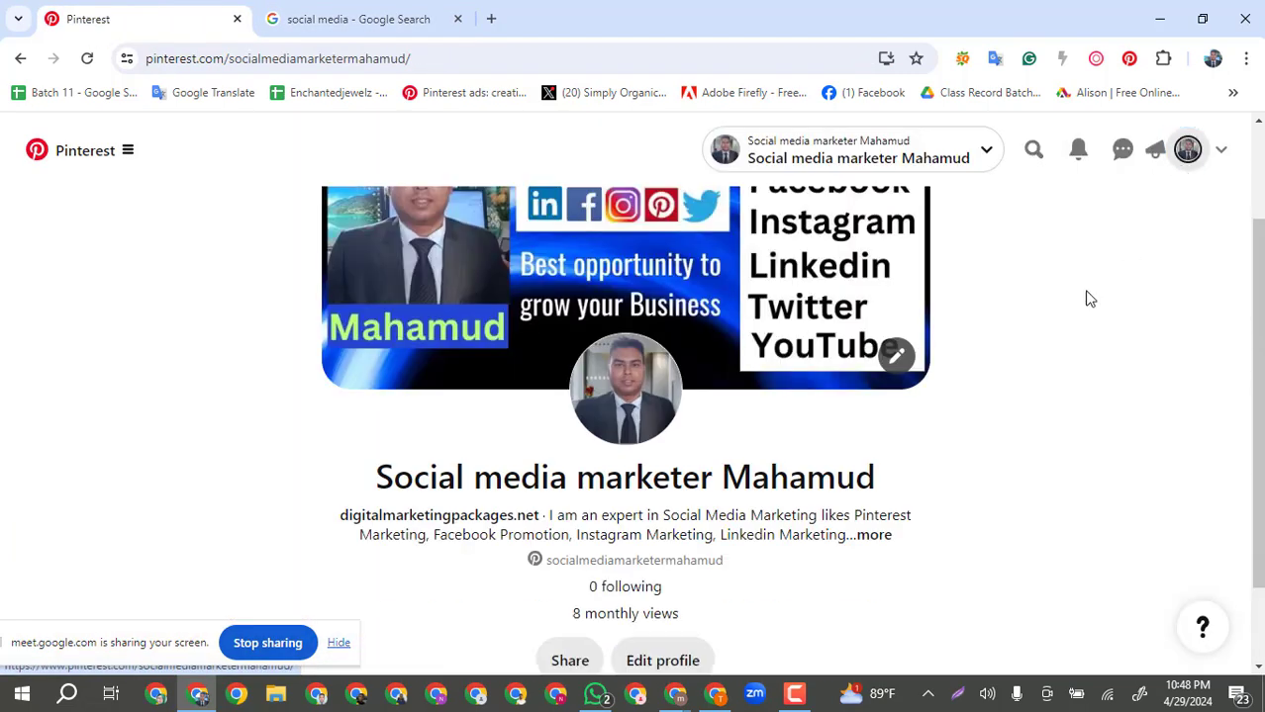
click(87, 59)
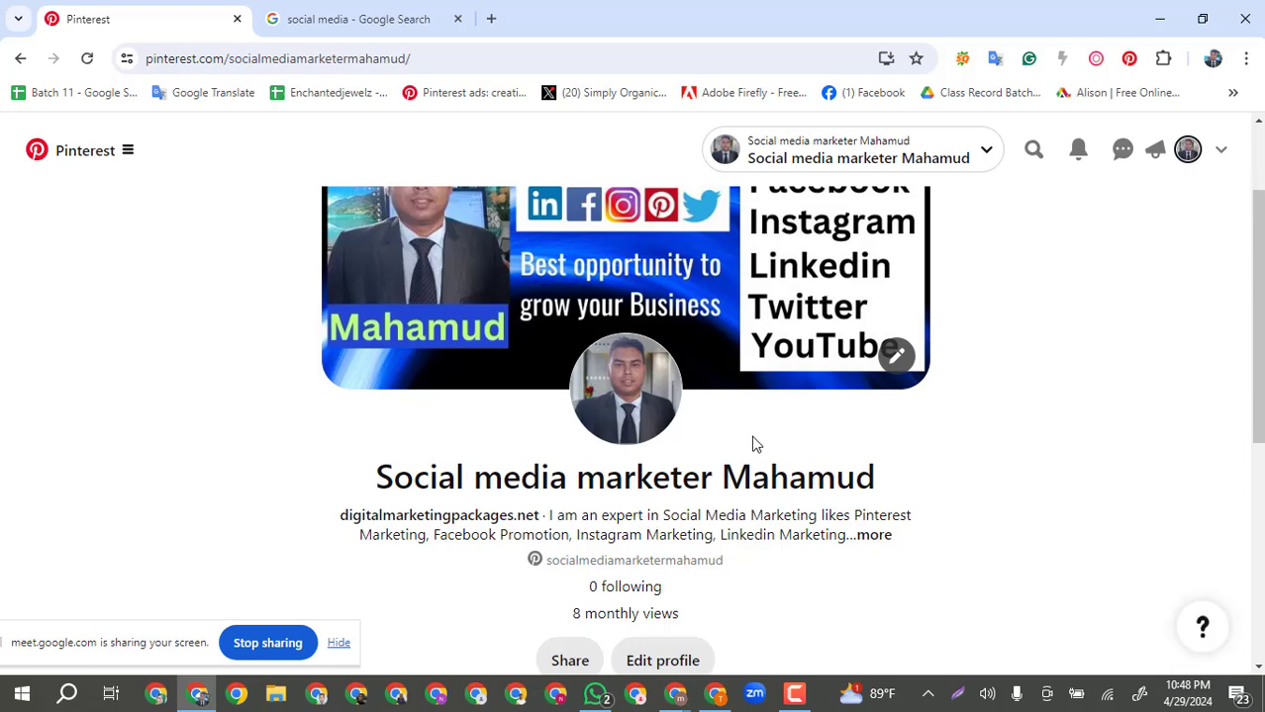
Open the Social media marketing board from the profile's saved boards.
scroll(752, 444, down, 5)
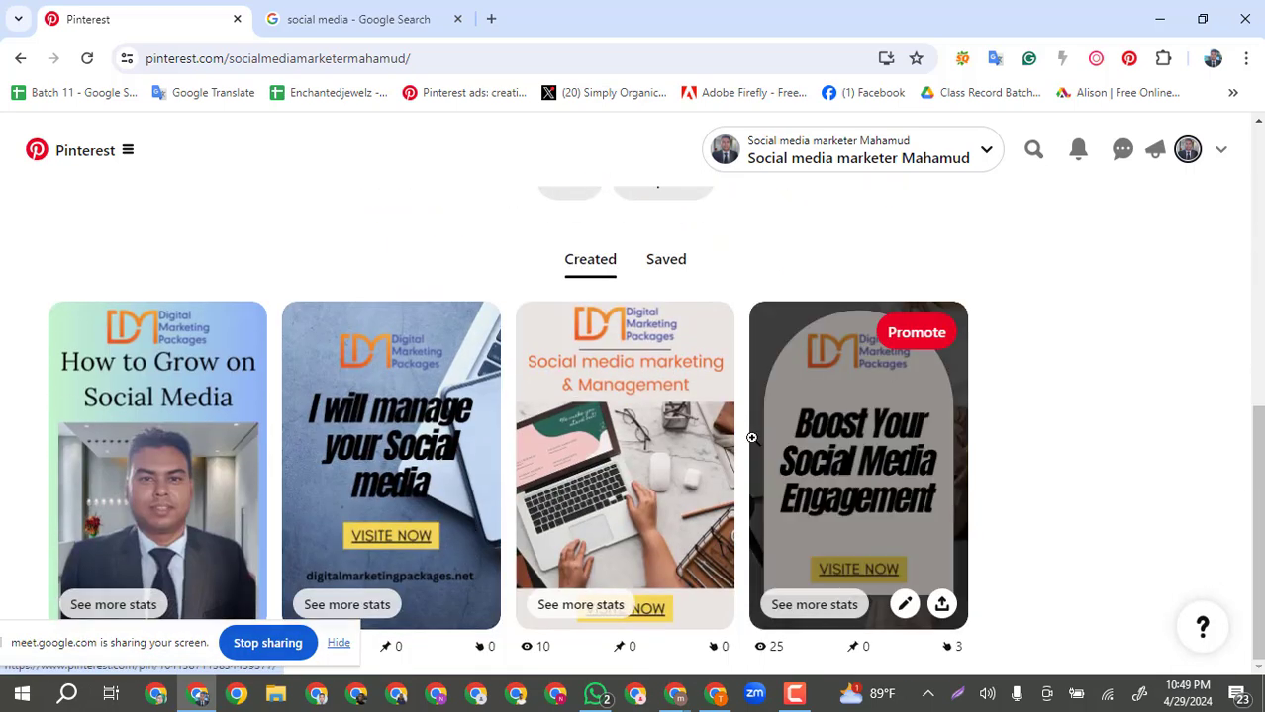
click(666, 262)
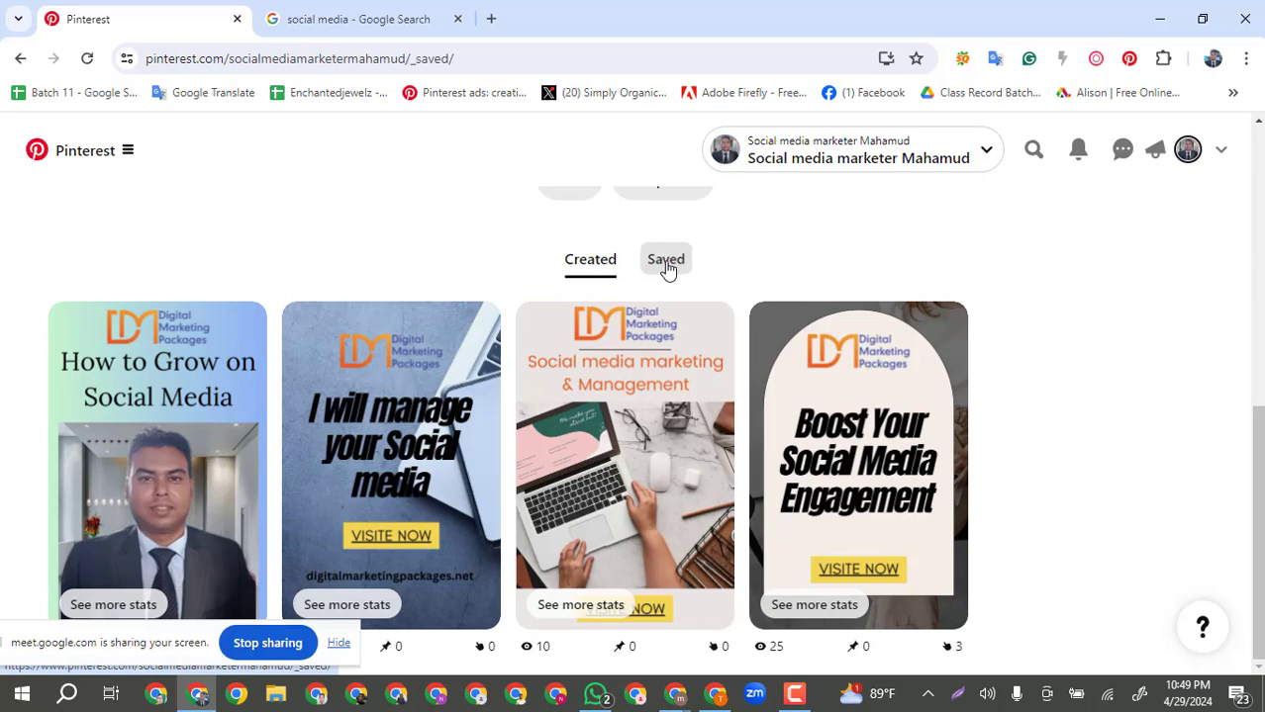
scroll(434, 489, down, 7)
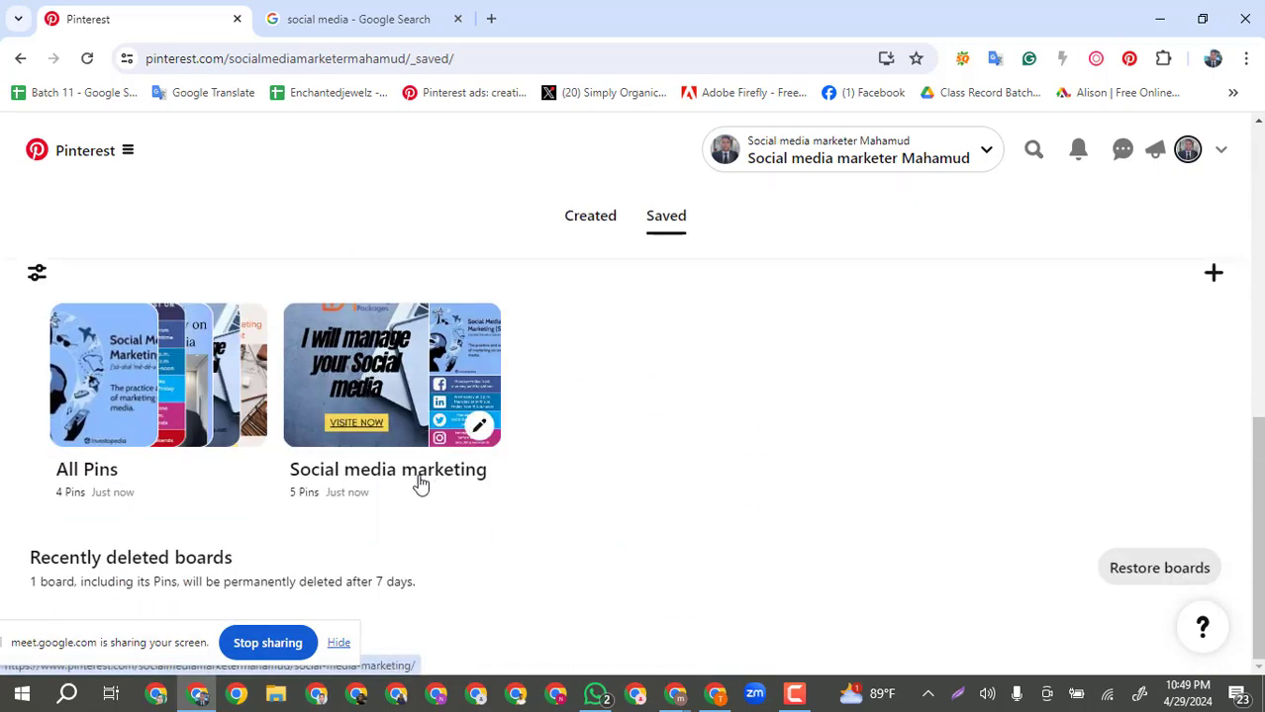
click(355, 373)
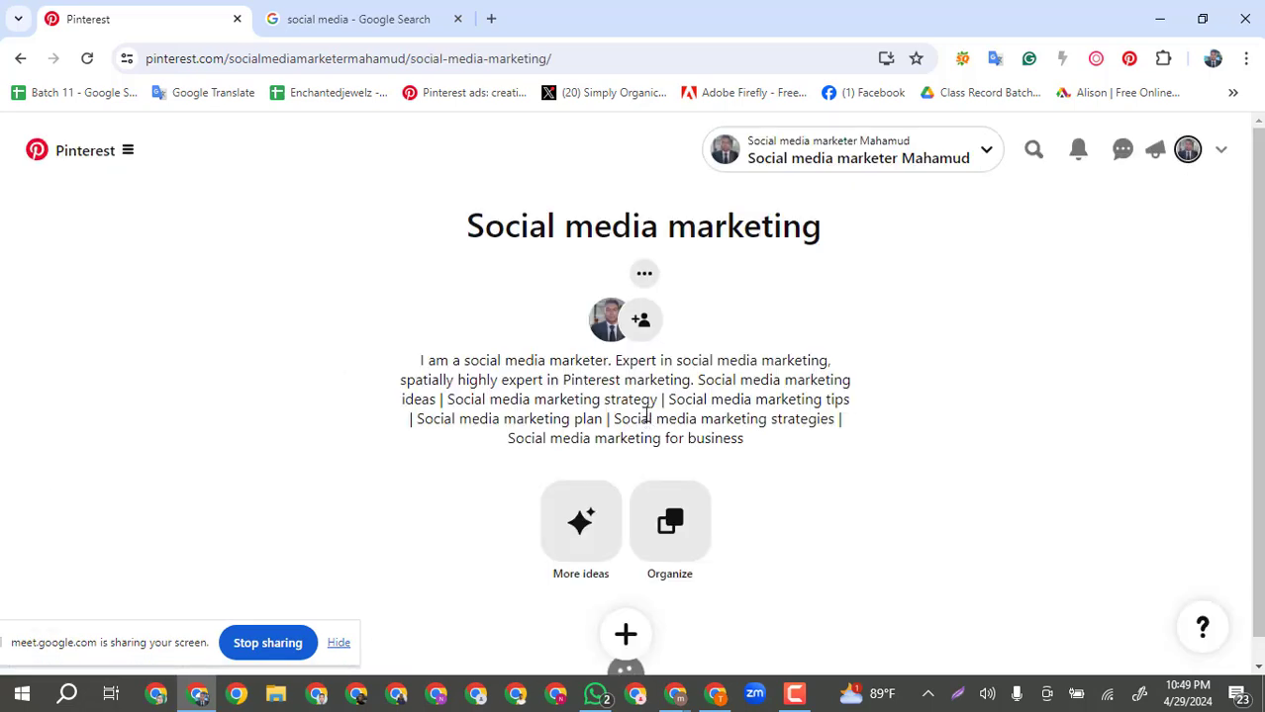
Look over the Pins saved on the Social media marketing board.
scroll(445, 426, down, 1)
scroll(247, 425, down, 4)
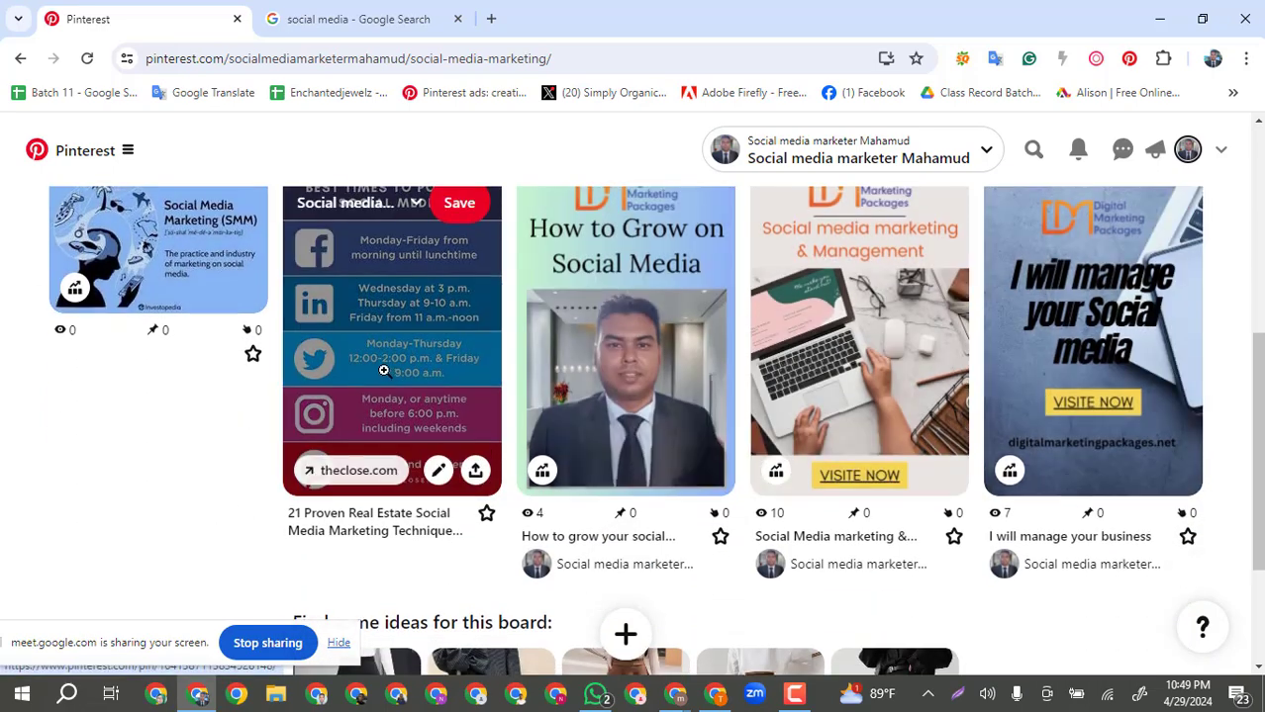
scroll(390, 357, up, 1)
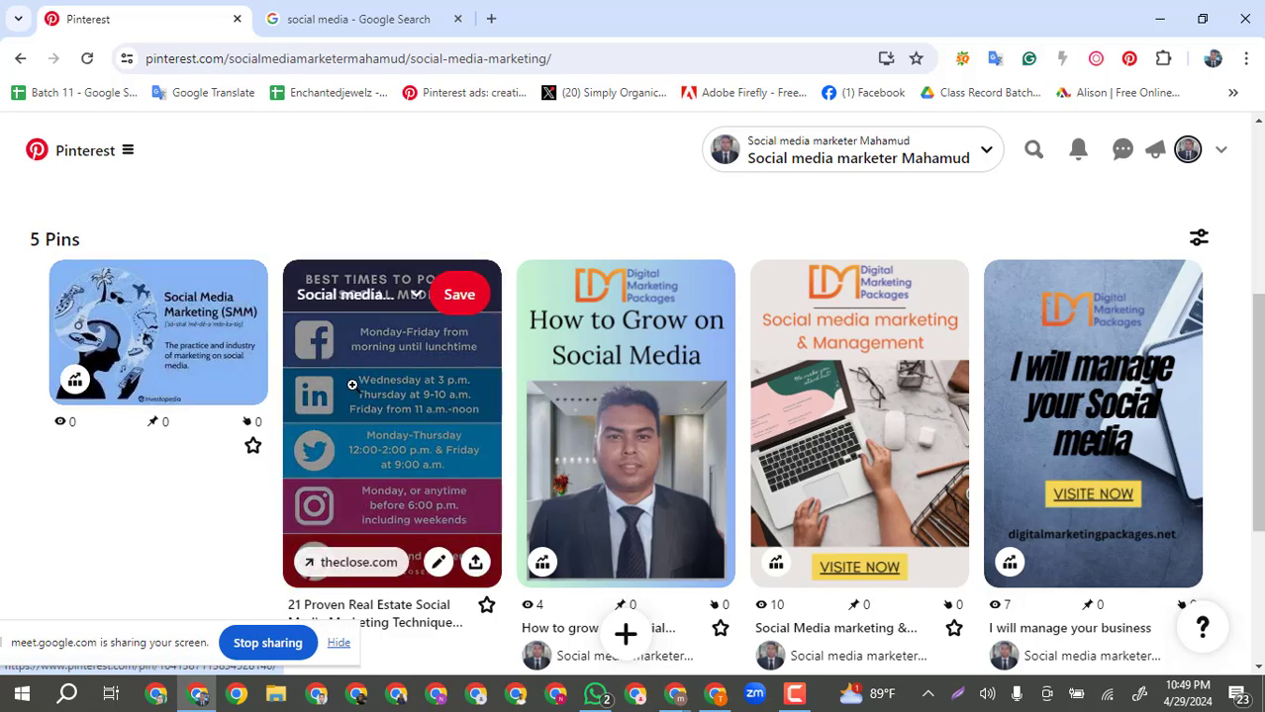
scroll(208, 510, down, 1)
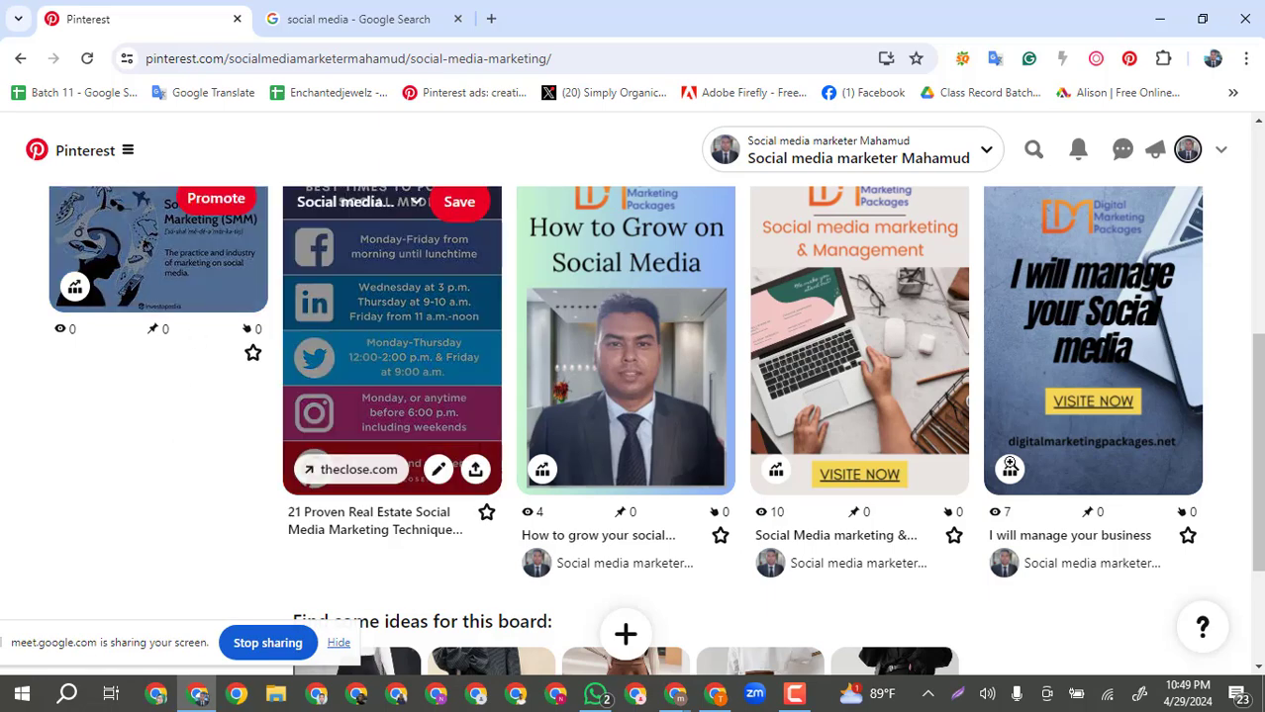
scroll(79, 445, up, 1)
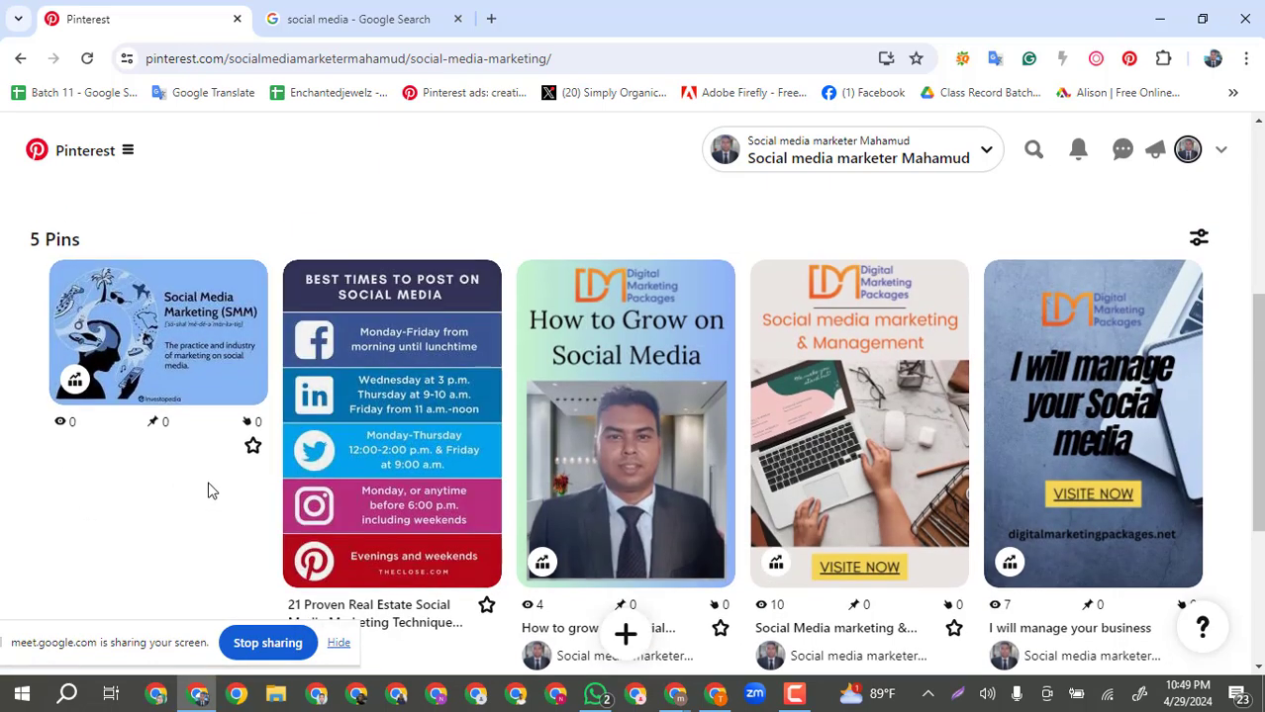
Open the best times to post on social media Pin and examine its full image, title and description.
mouse_move(401, 423)
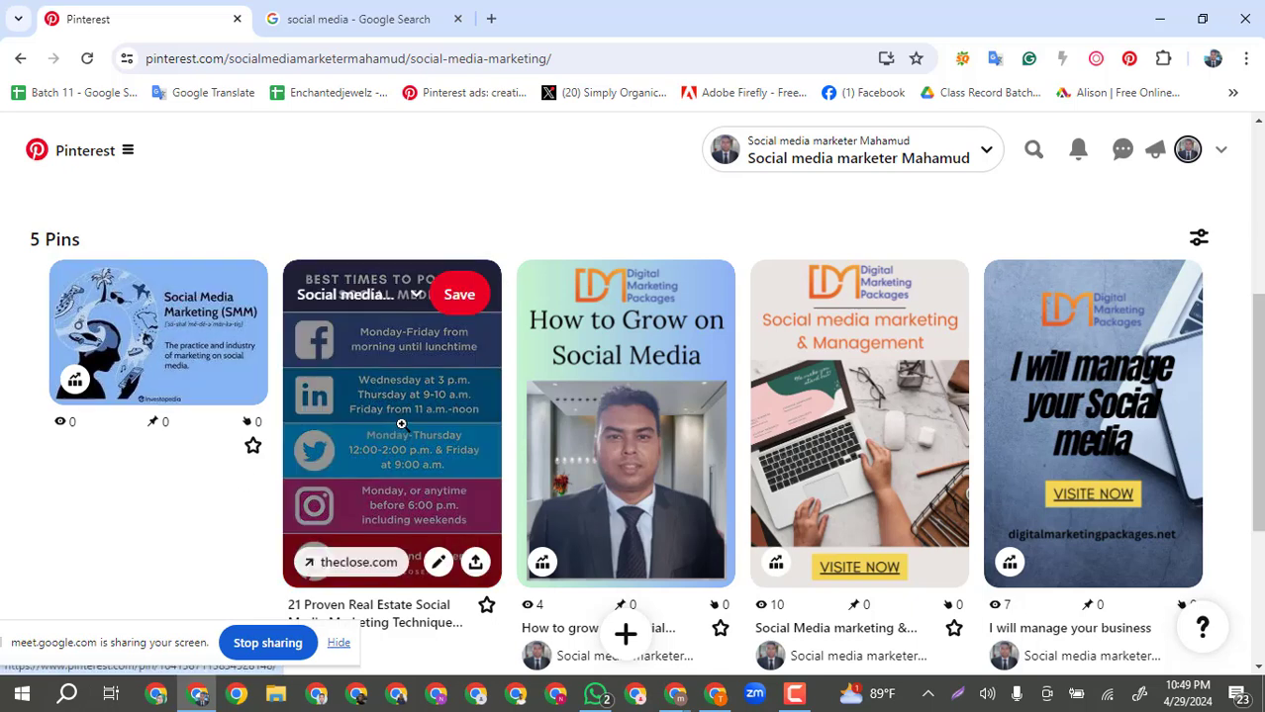
click(400, 424)
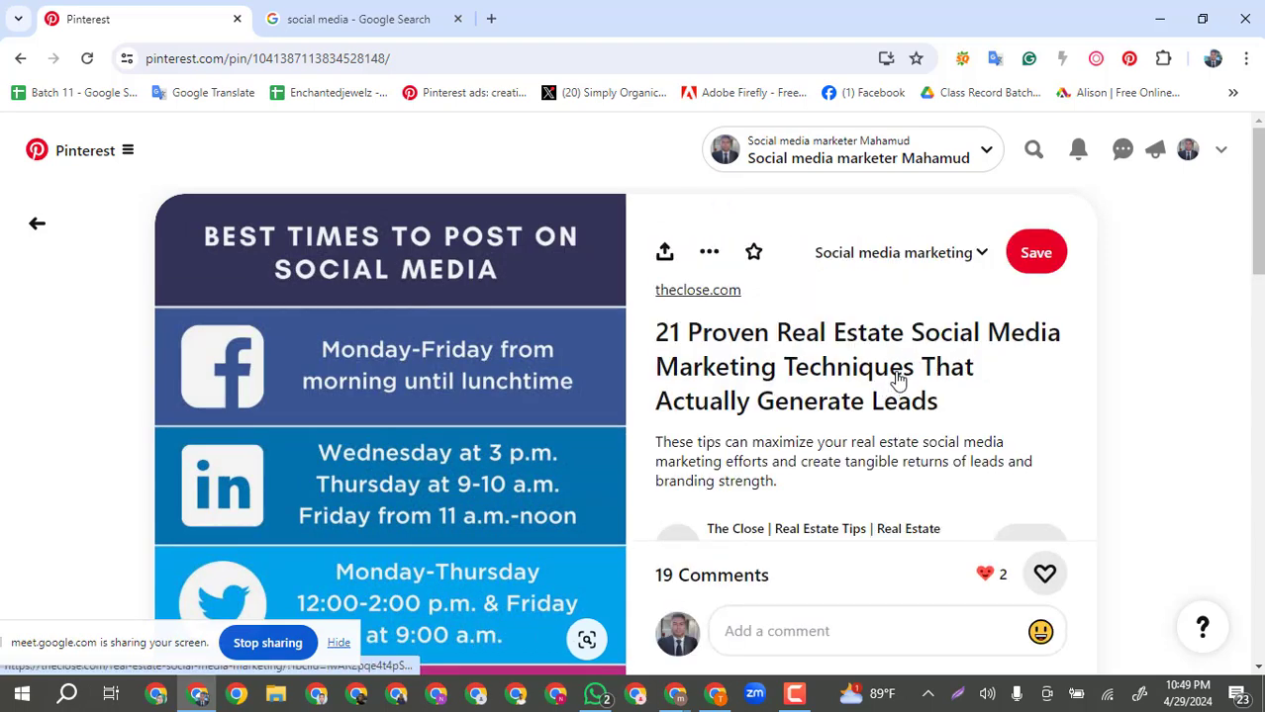
scroll(831, 405, down, 2)
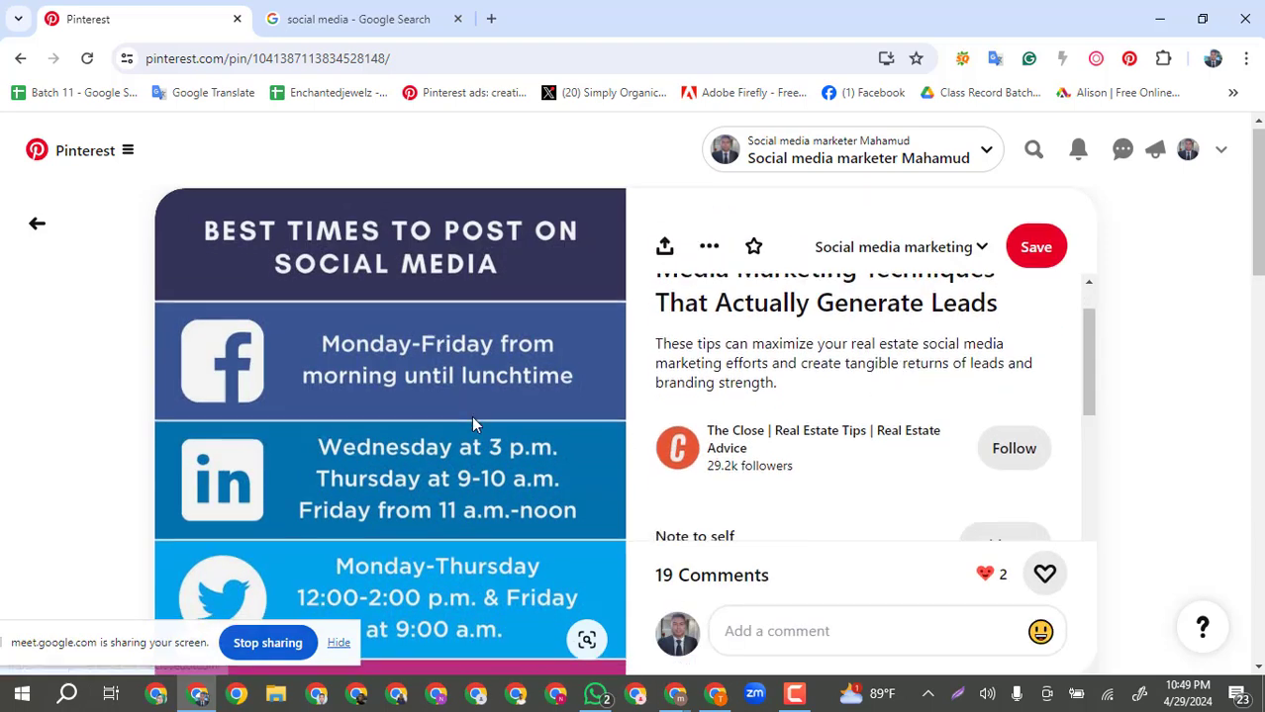
scroll(471, 416, down, 2)
scroll(457, 357, down, 1)
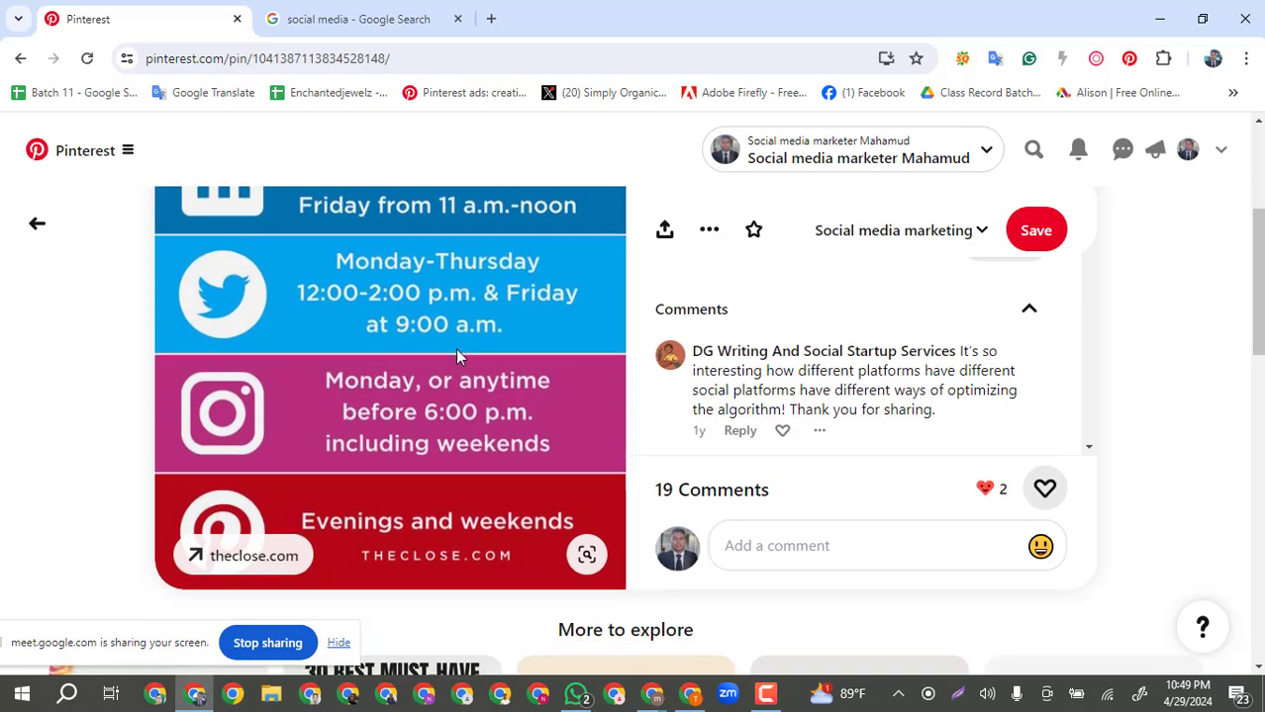
scroll(415, 405, down, 1)
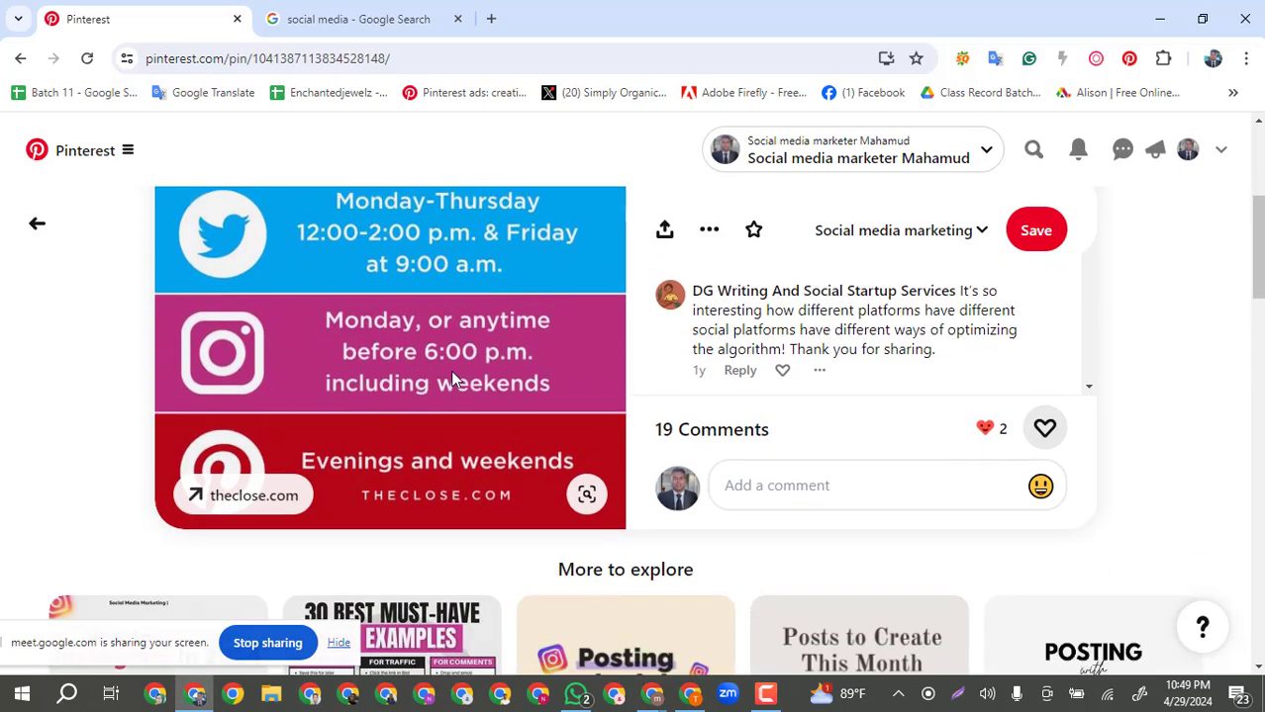
scroll(435, 347, down, 1)
scroll(428, 386, up, 3)
scroll(429, 387, up, 2)
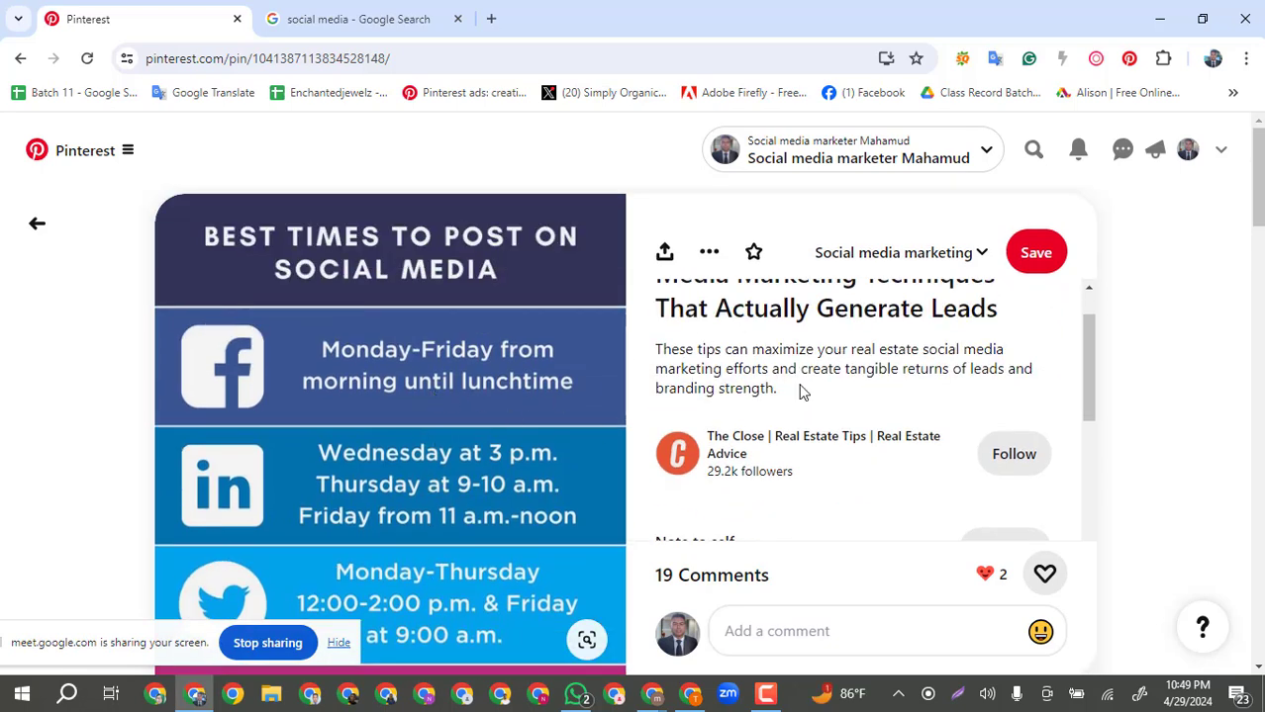
scroll(801, 393, up, 1)
scroll(779, 371, down, 1)
scroll(757, 382, up, 1)
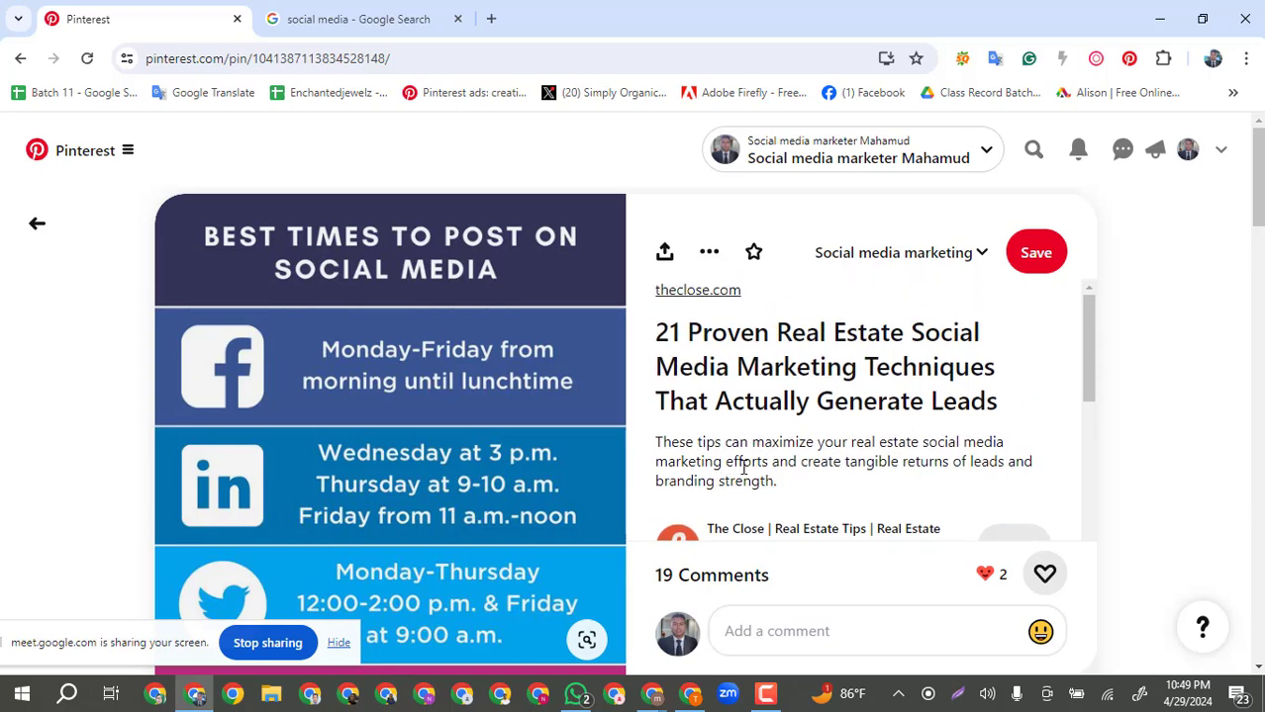
Examine the Pin's publisher, note section and comments, and check which boards it can be saved to.
scroll(745, 469, down, 1)
scroll(733, 475, down, 1)
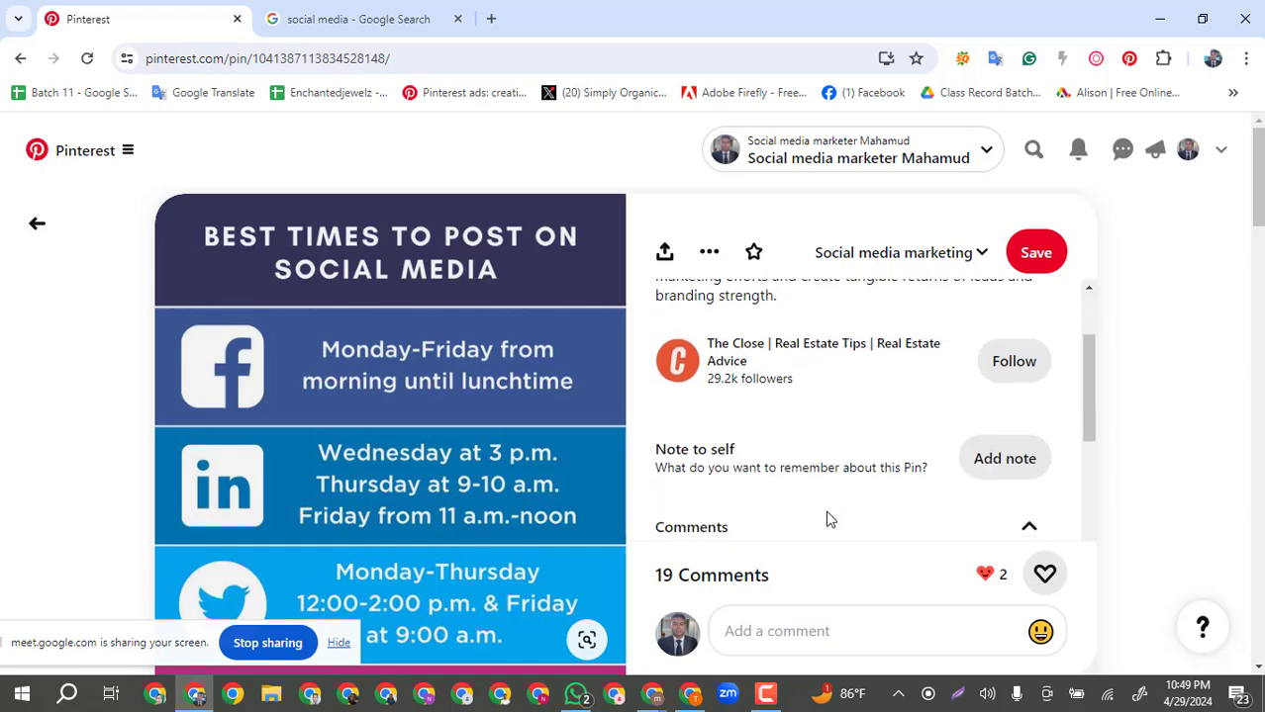
scroll(777, 469, down, 1)
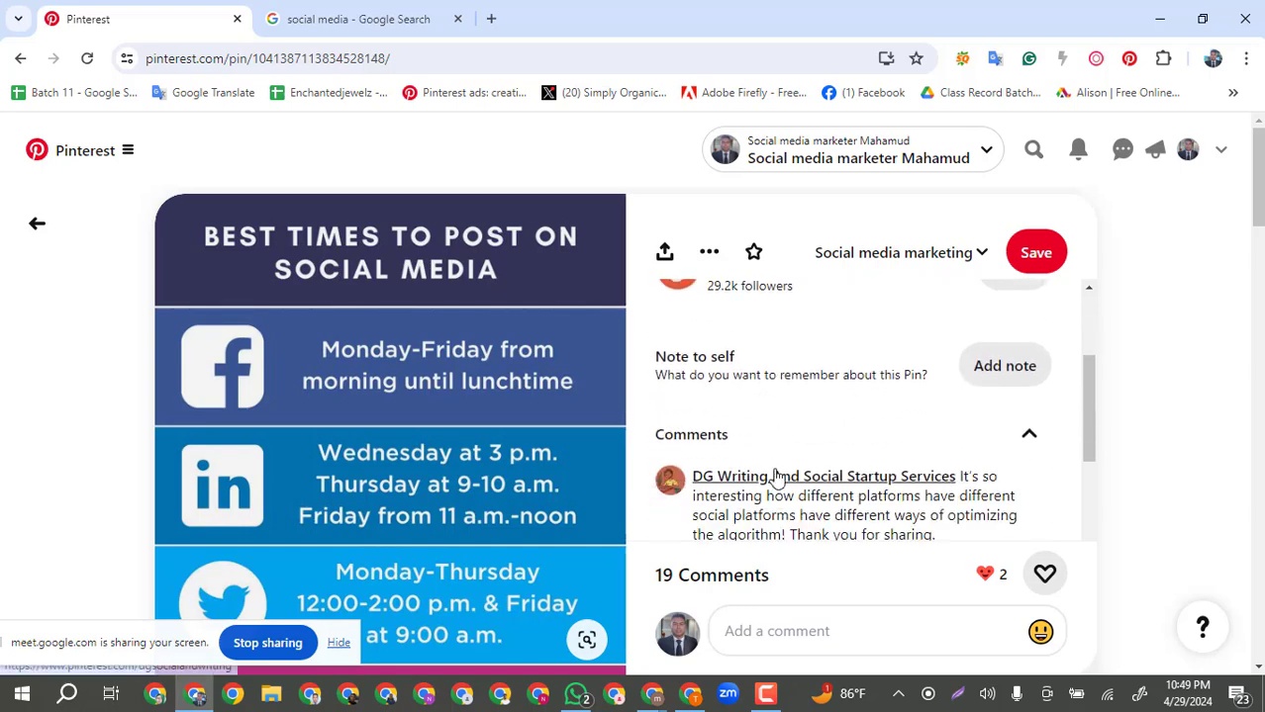
scroll(776, 473, down, 1)
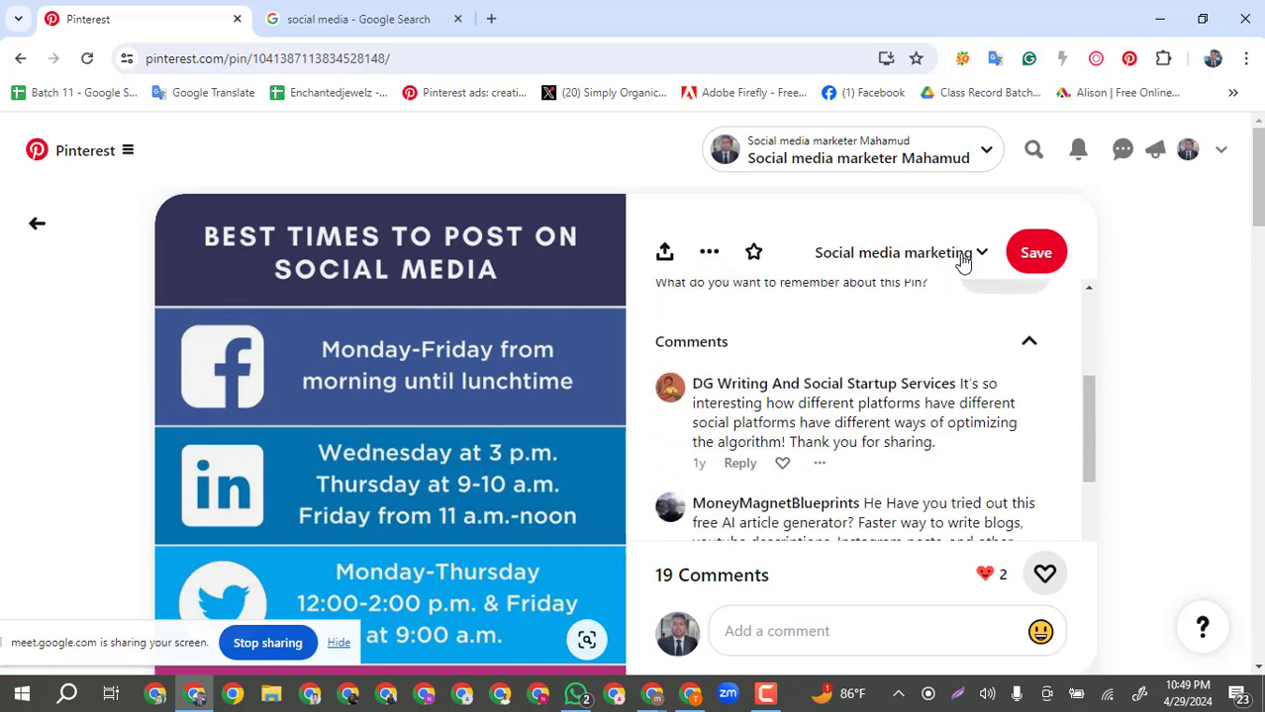
scroll(757, 443, down, 2)
scroll(757, 443, down, 2)
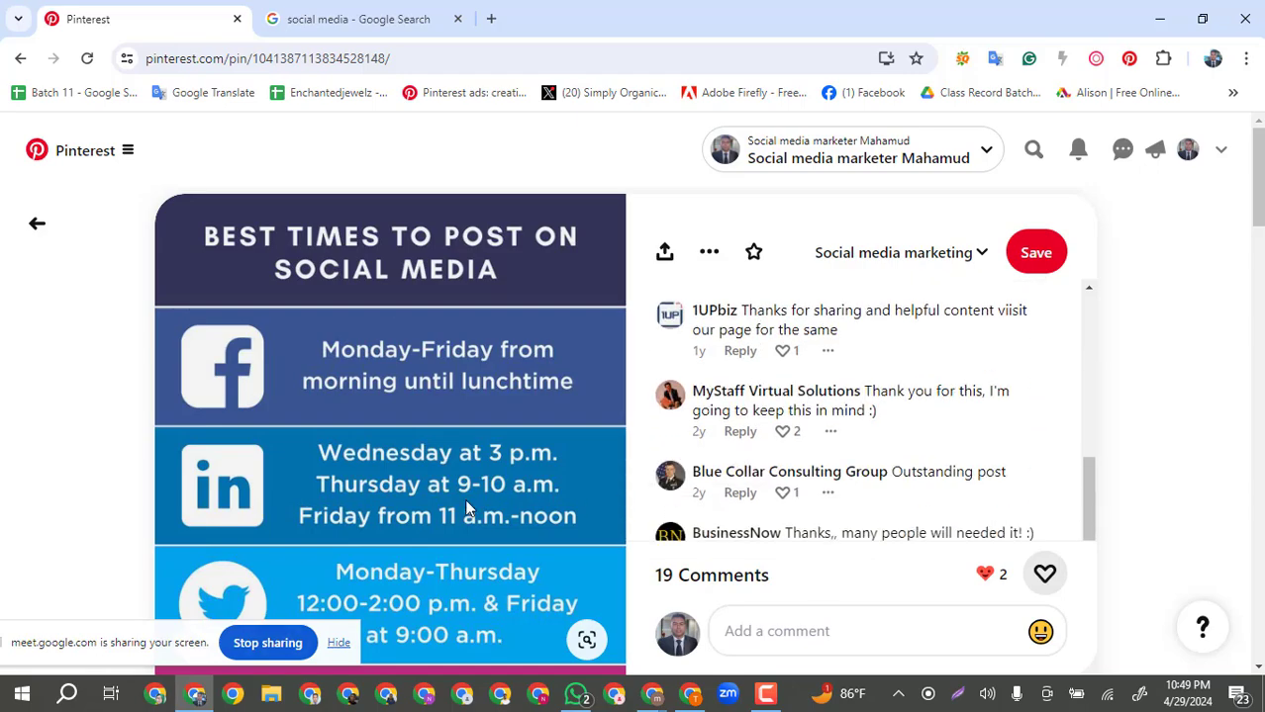
scroll(464, 499, down, 4)
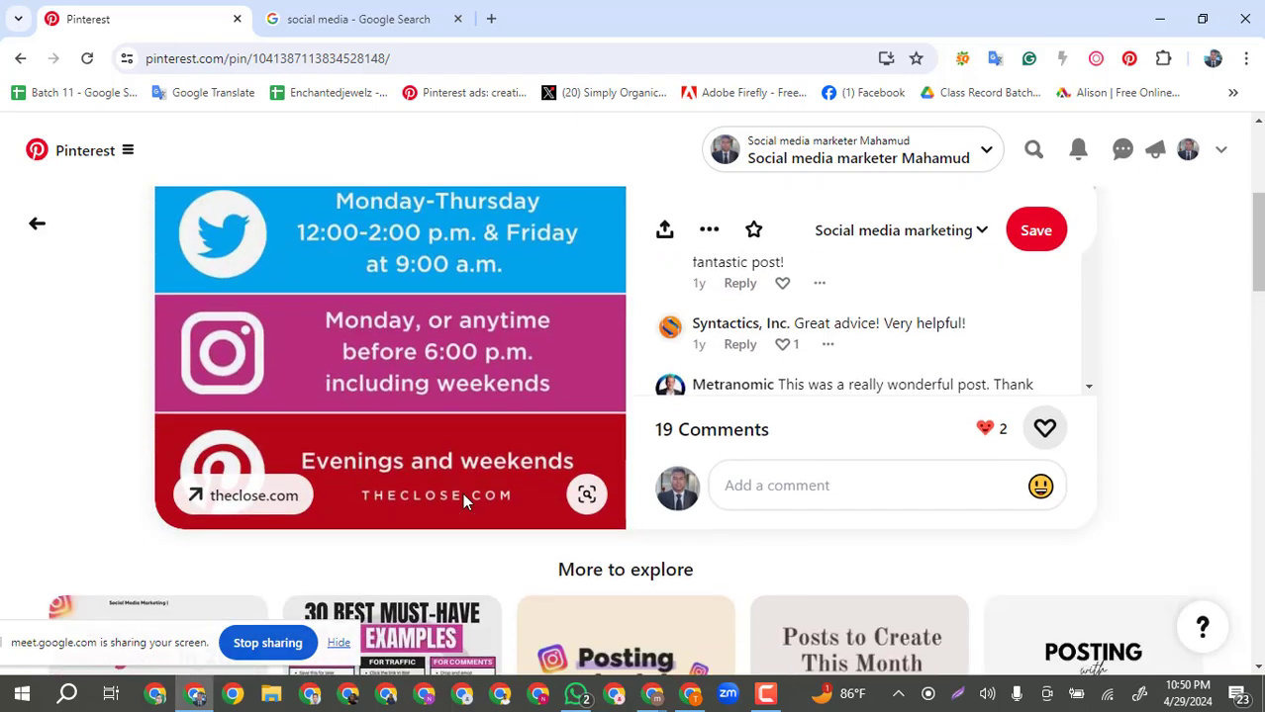
scroll(462, 493, up, 4)
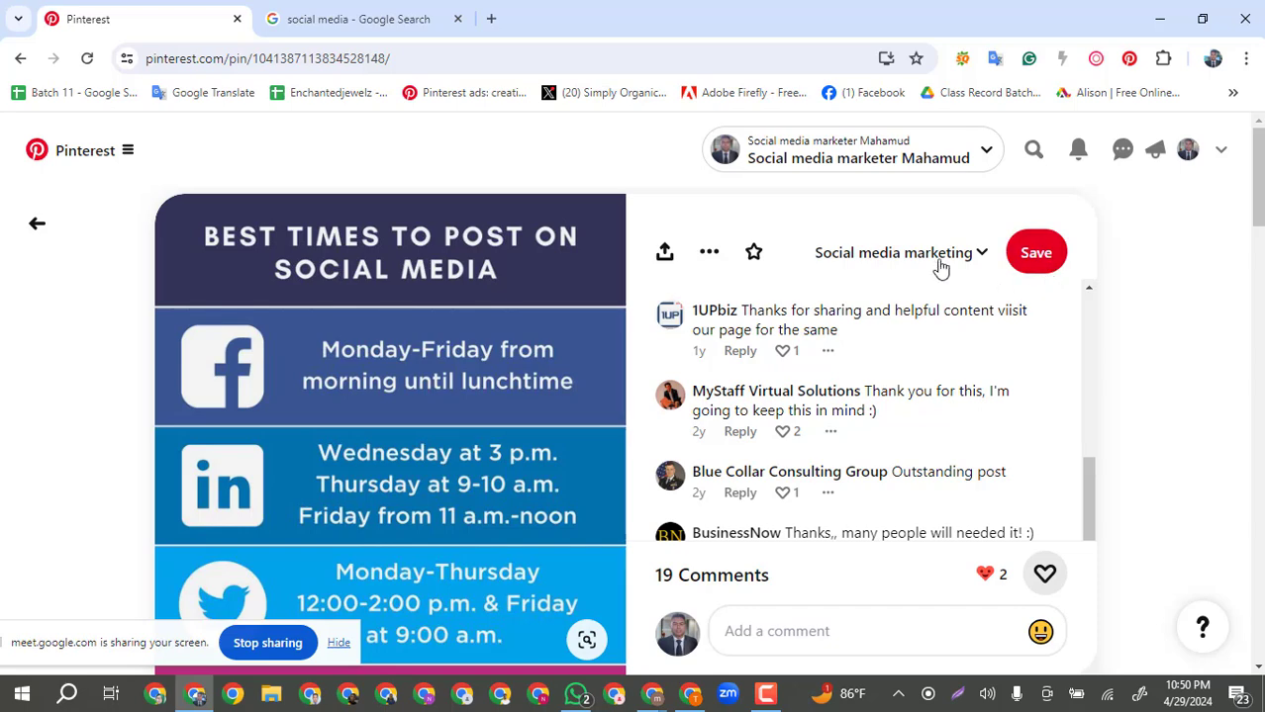
click(978, 254)
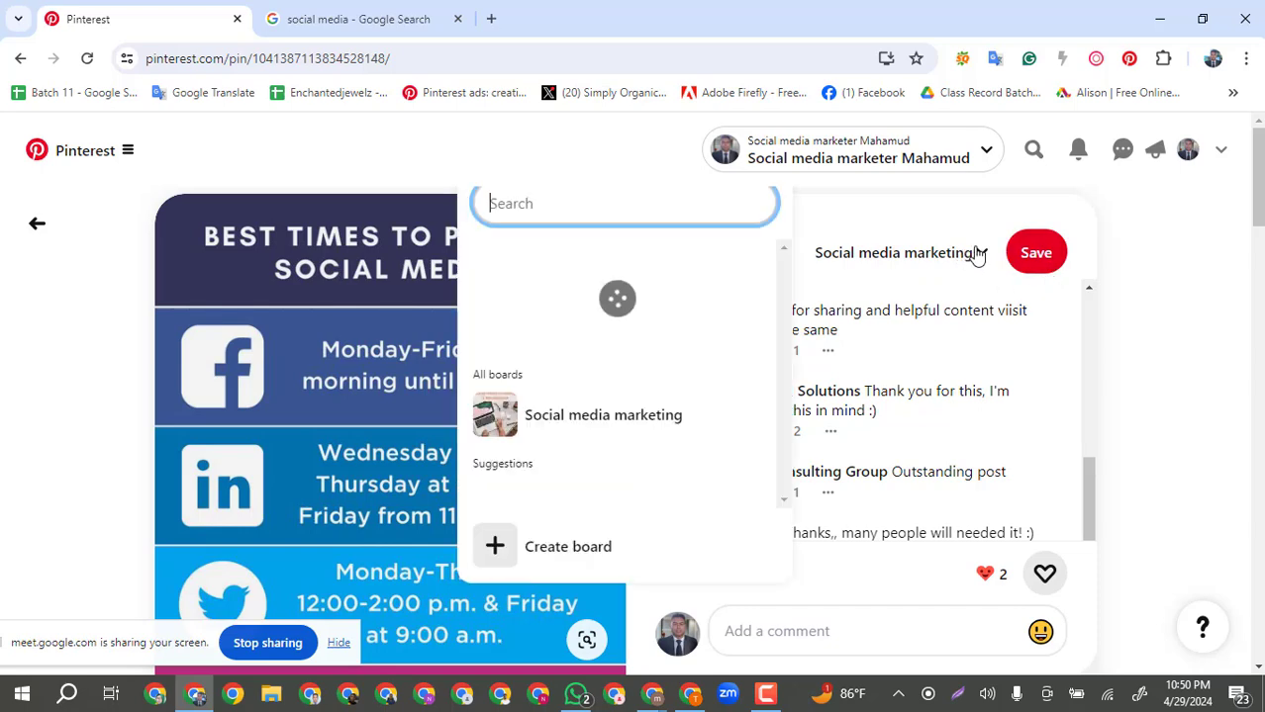
click(1212, 331)
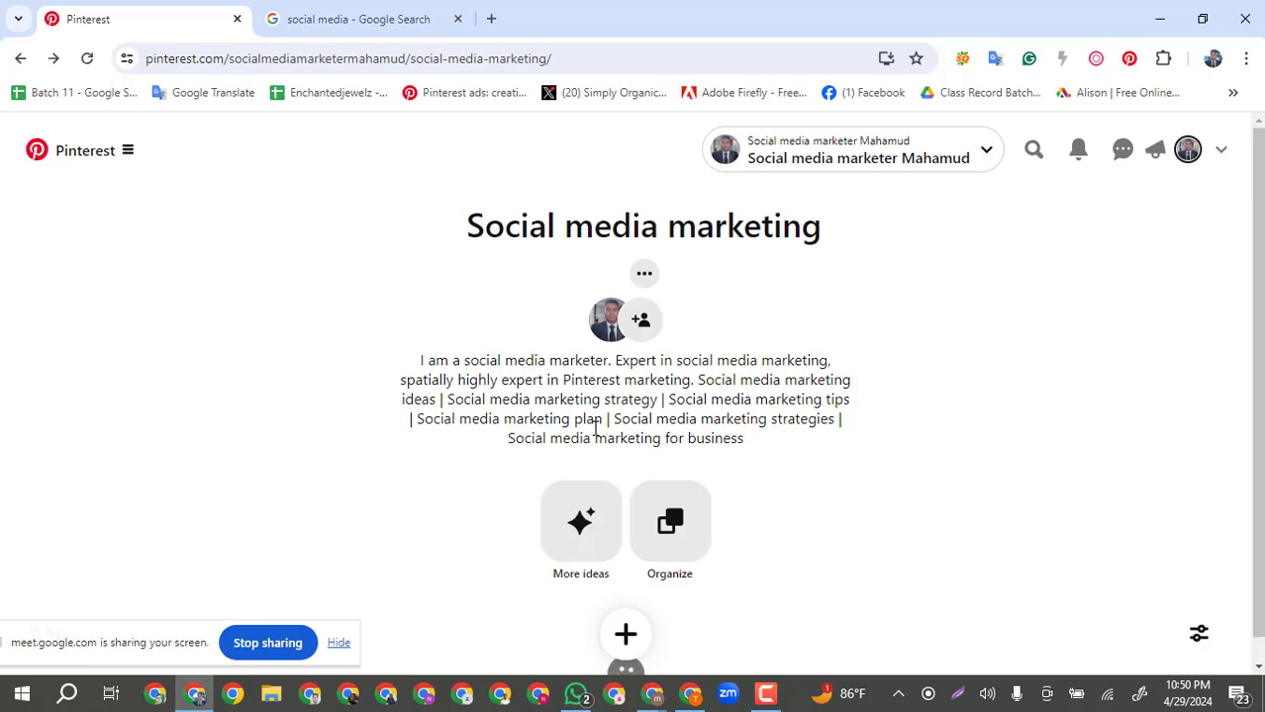
Return to the Social media marketing board's Pins and reopen the best times to post Pin.
scroll(594, 429, down, 2)
scroll(594, 428, down, 3)
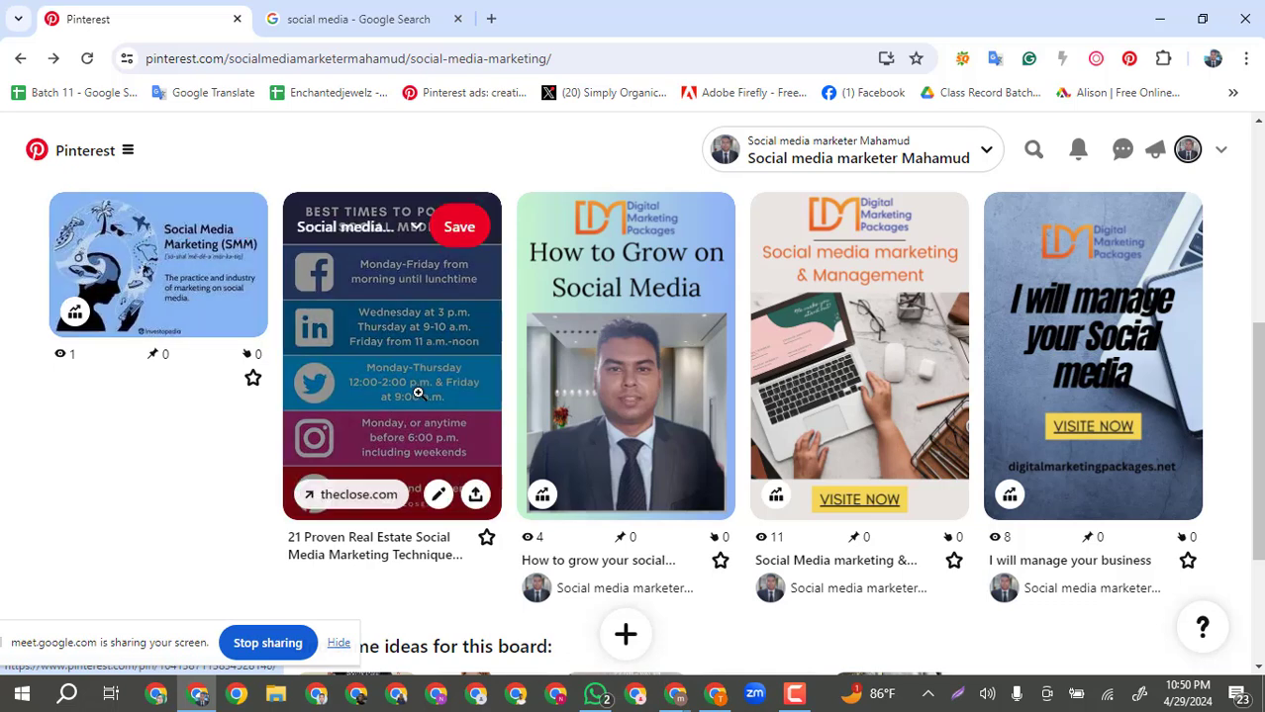
click(442, 310)
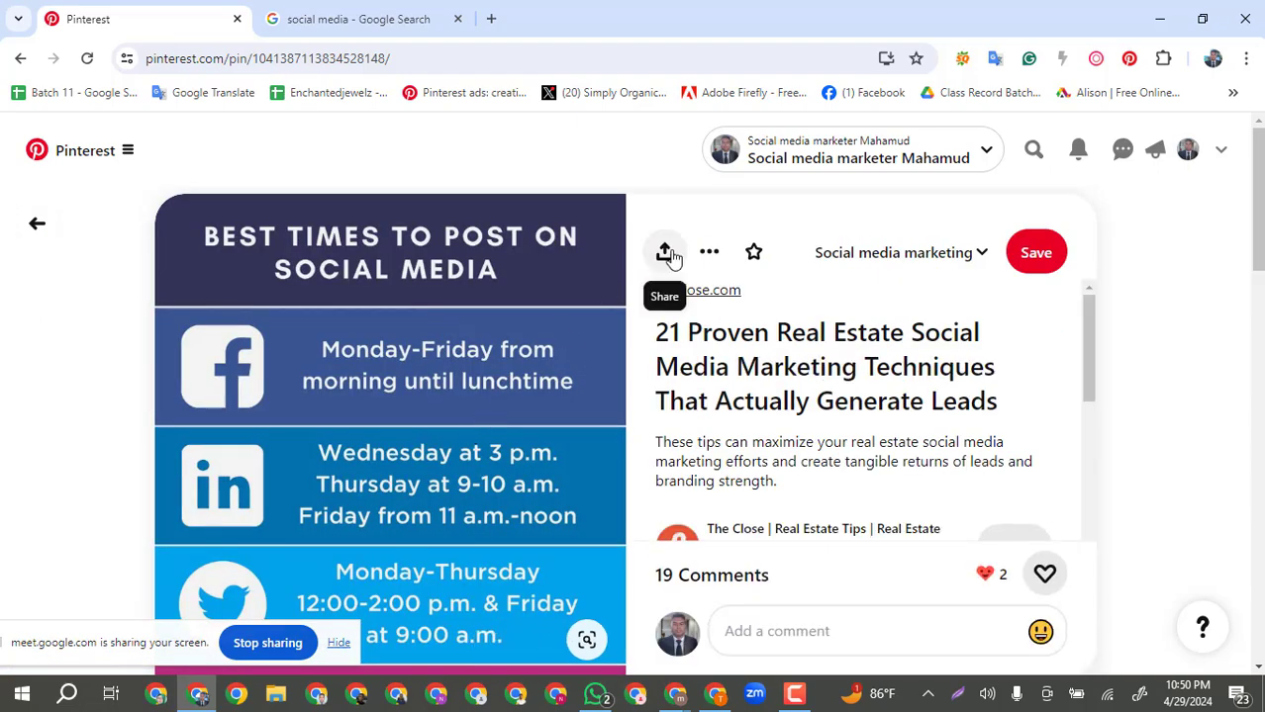
Show the extra options of the best times to post Pin and choose Edit Pin.
scroll(668, 253, down, 1)
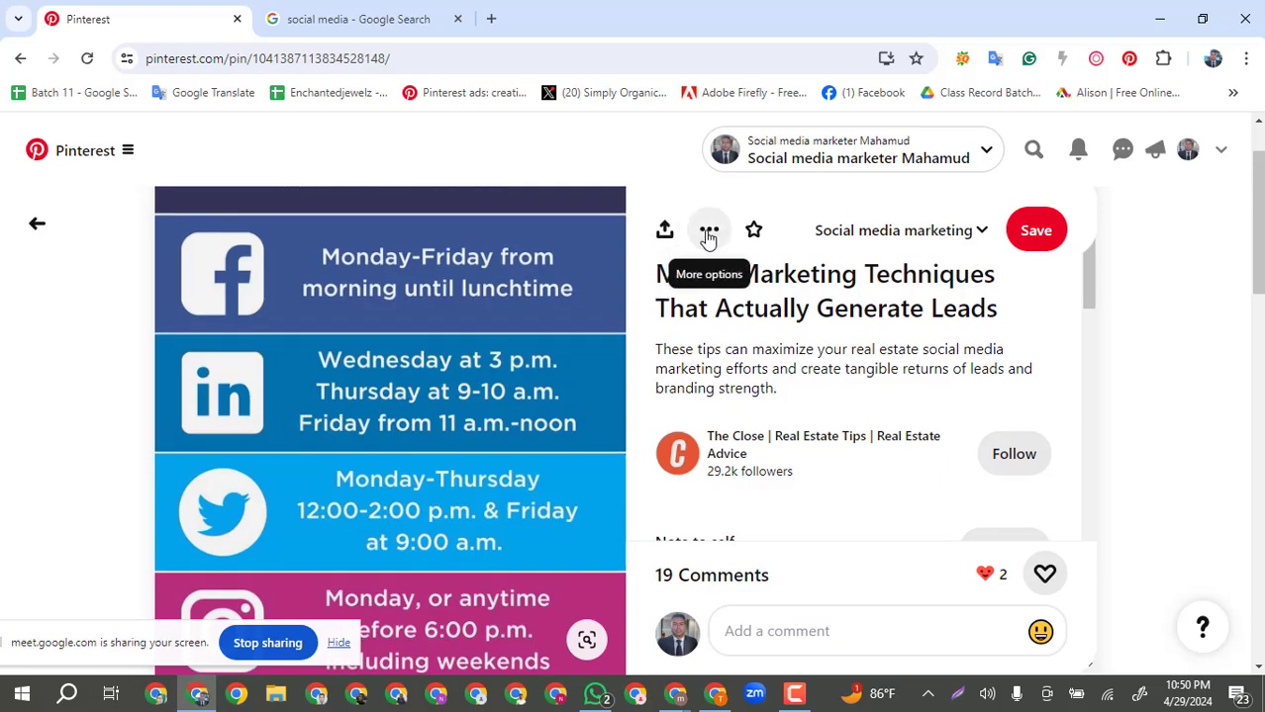
click(708, 233)
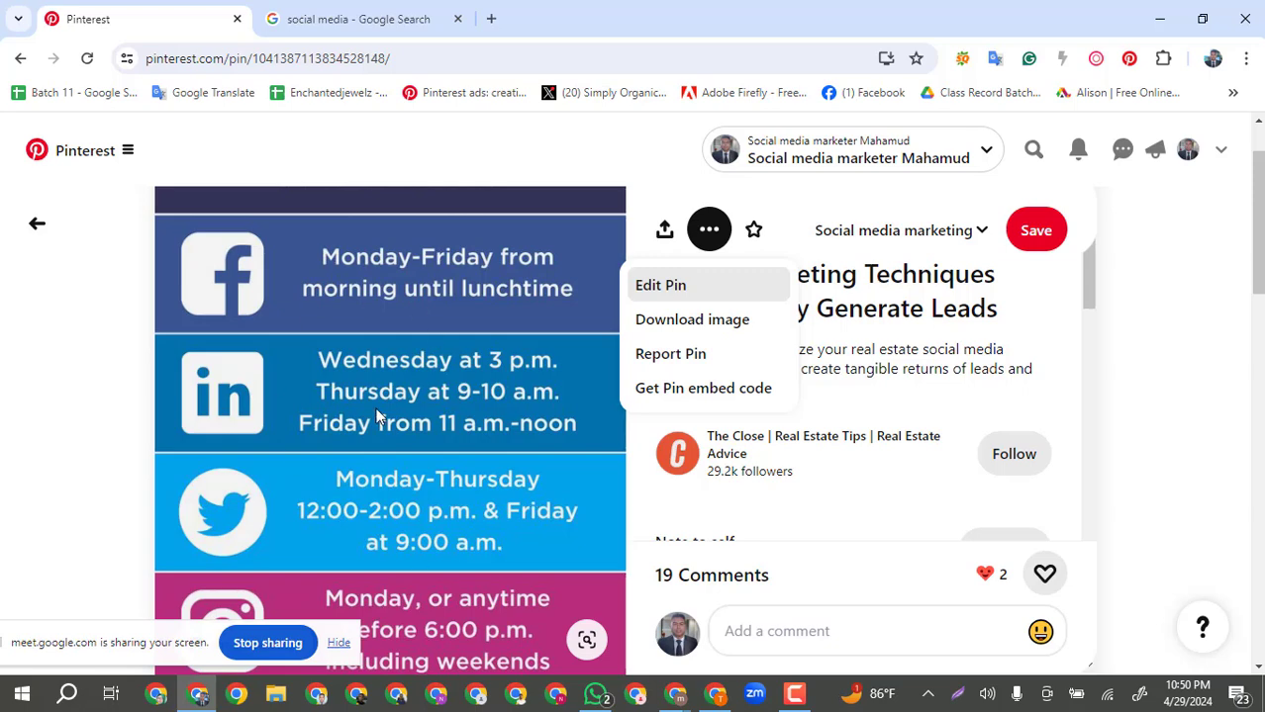
scroll(375, 416, up, 1)
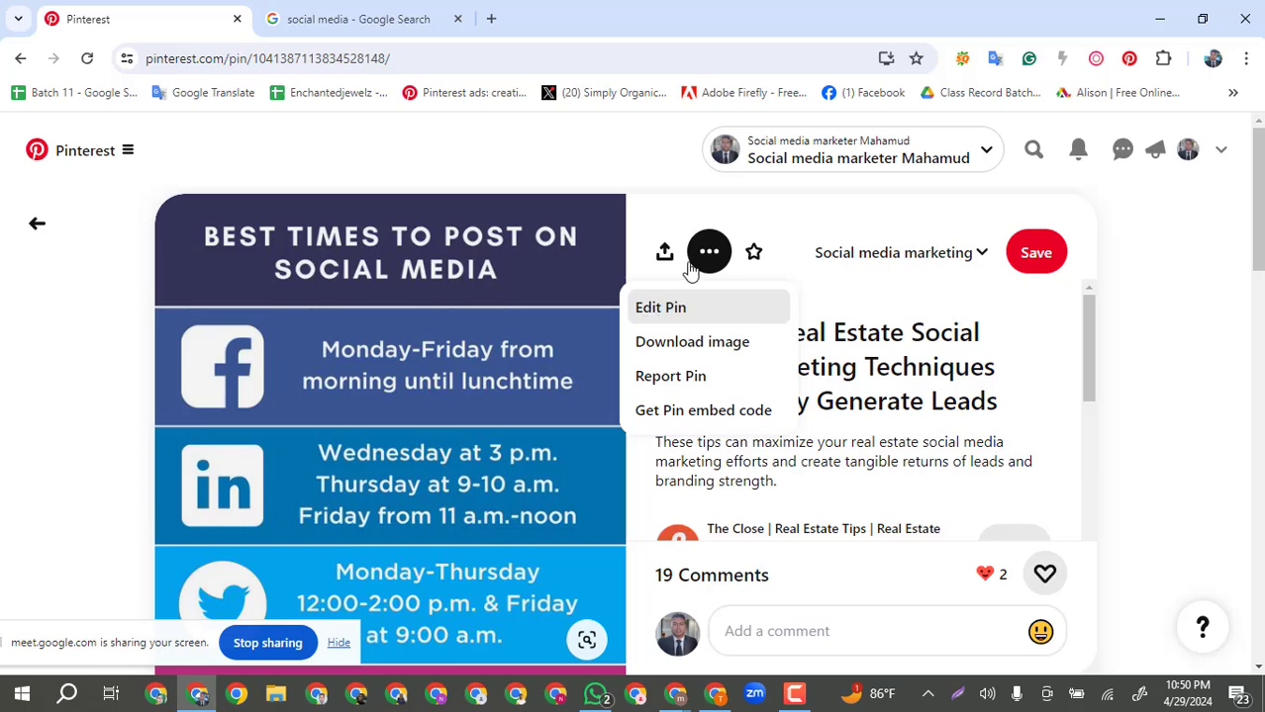
click(643, 316)
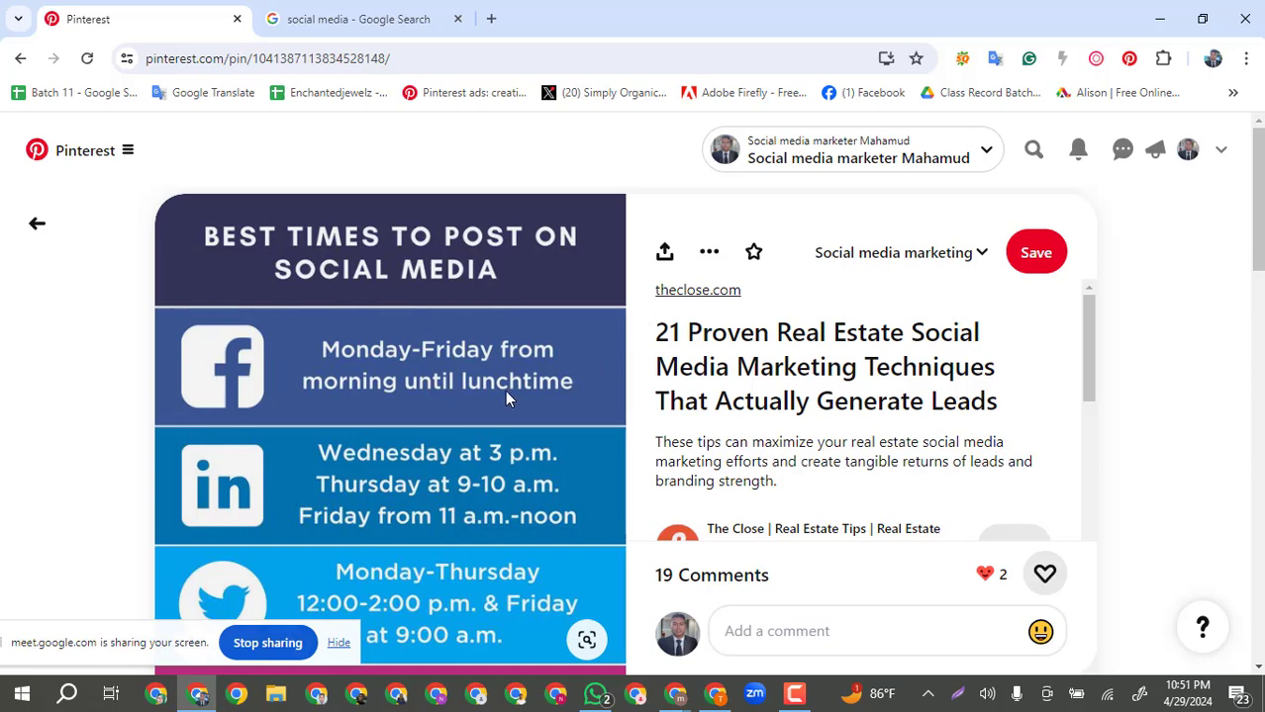
Look through the rest of the best times to post Pin and the related Pins under More to explore.
scroll(505, 394, down, 4)
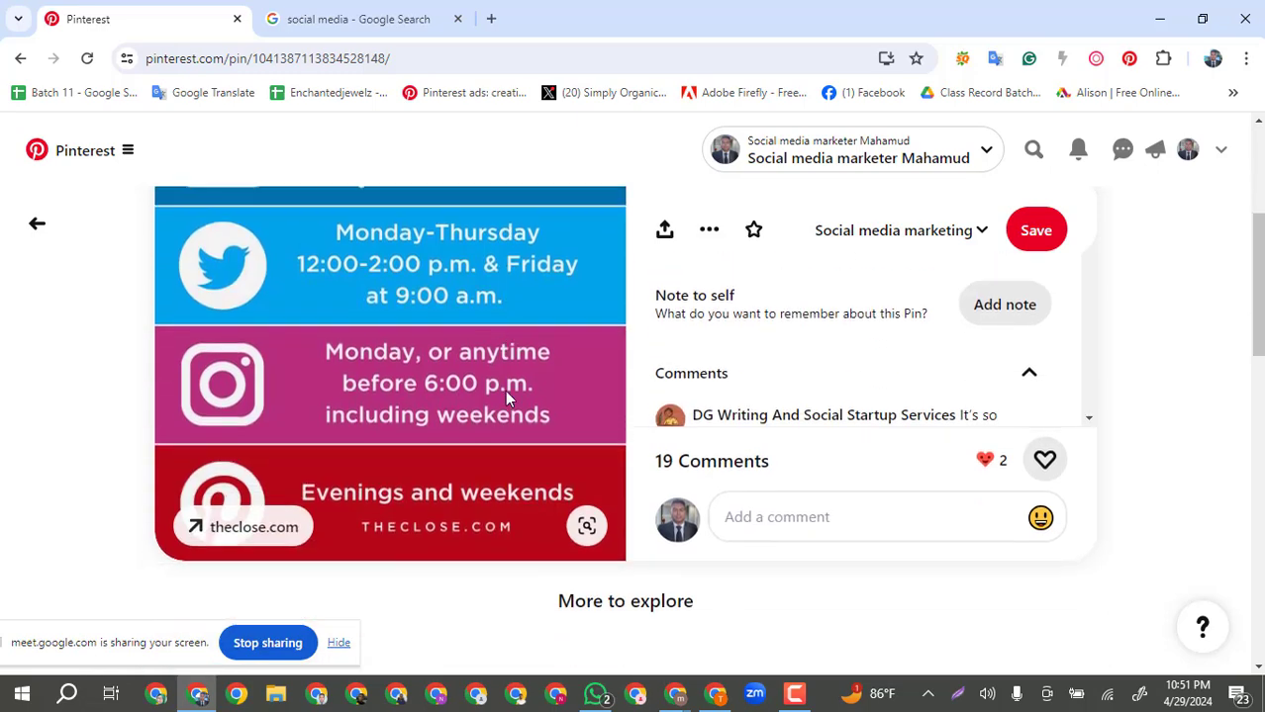
scroll(505, 390, down, 2)
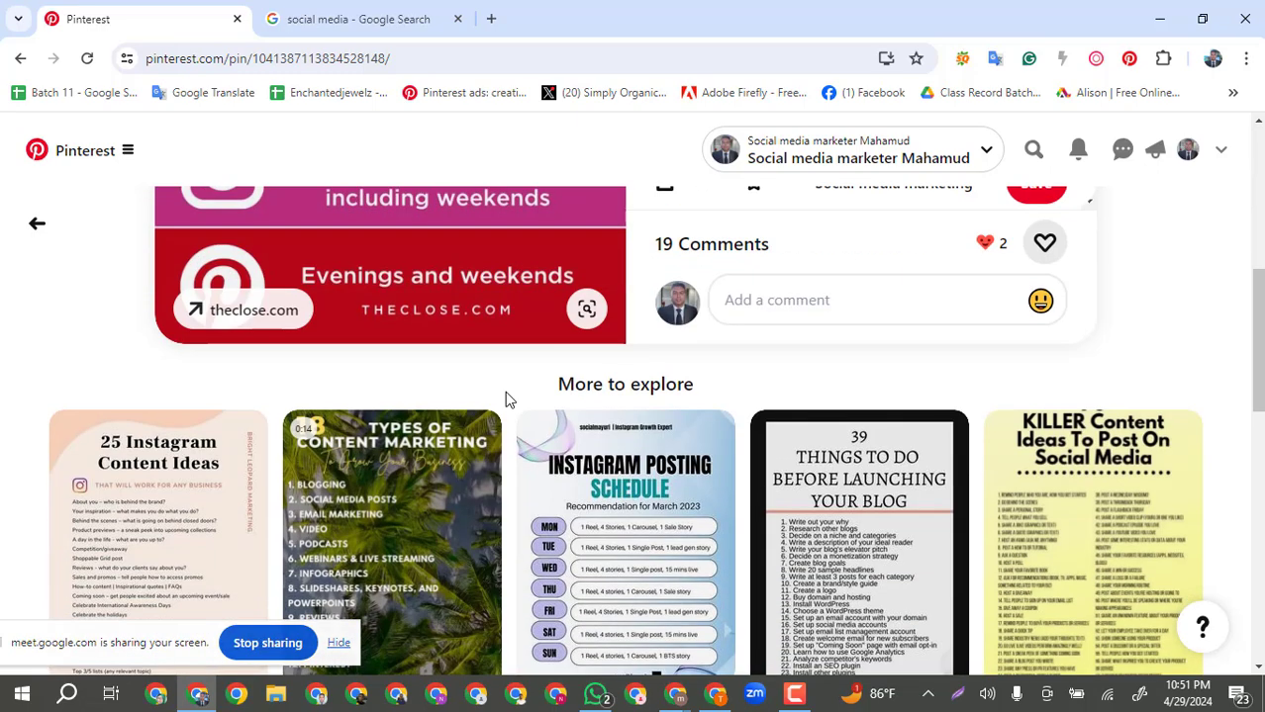
scroll(505, 390, up, 5)
scroll(505, 391, up, 1)
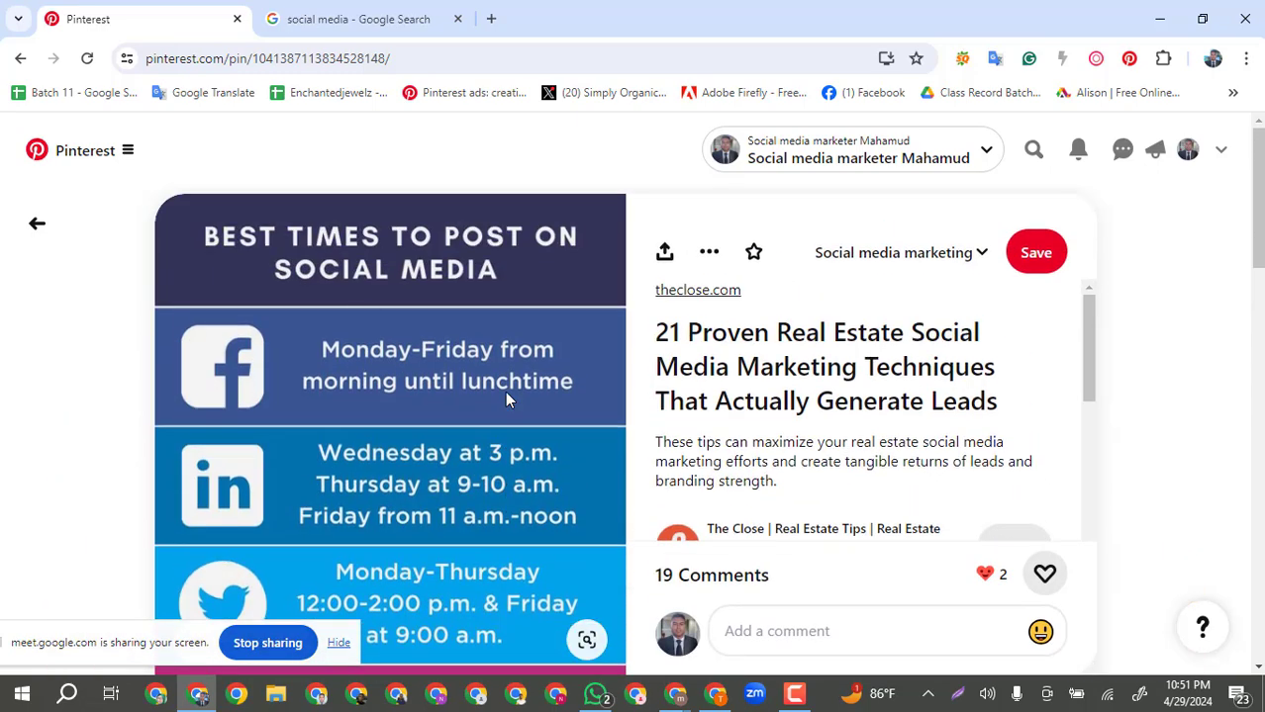
Read through the best times to post Pin's description, publisher, note section and comments.
click(710, 253)
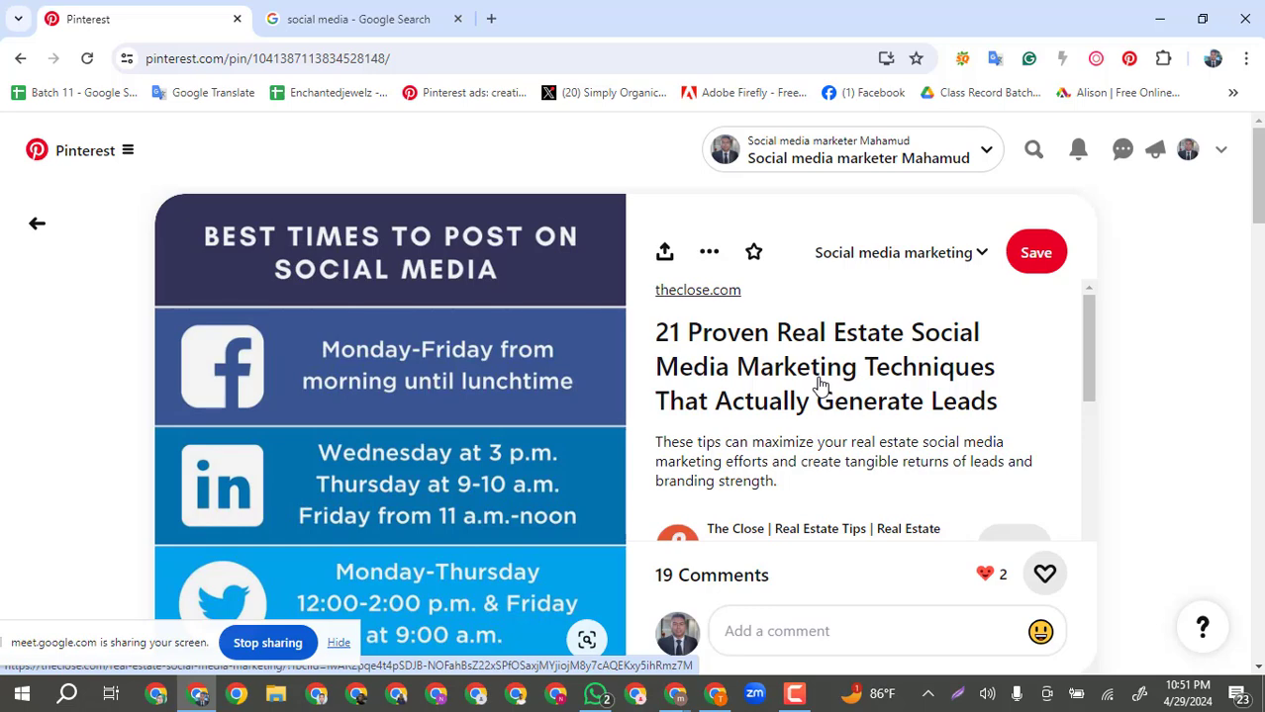
scroll(819, 386, down, 1)
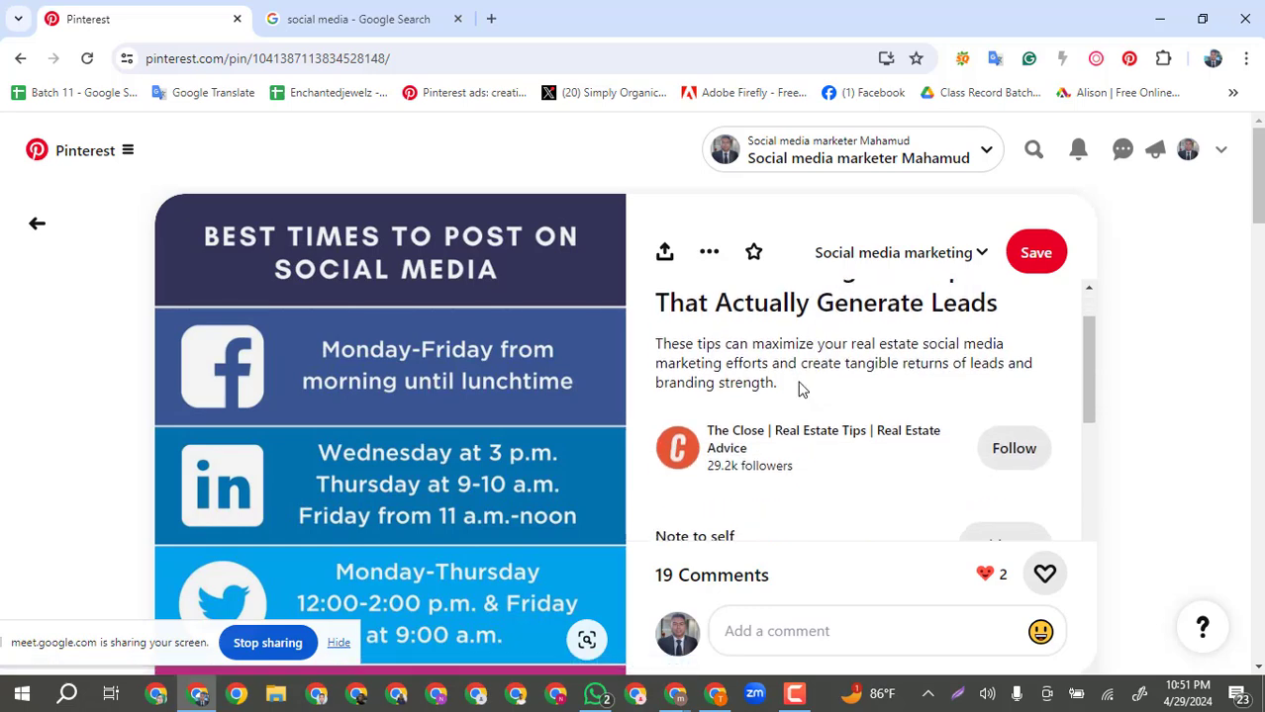
scroll(802, 391, down, 6)
scroll(802, 394, down, 1)
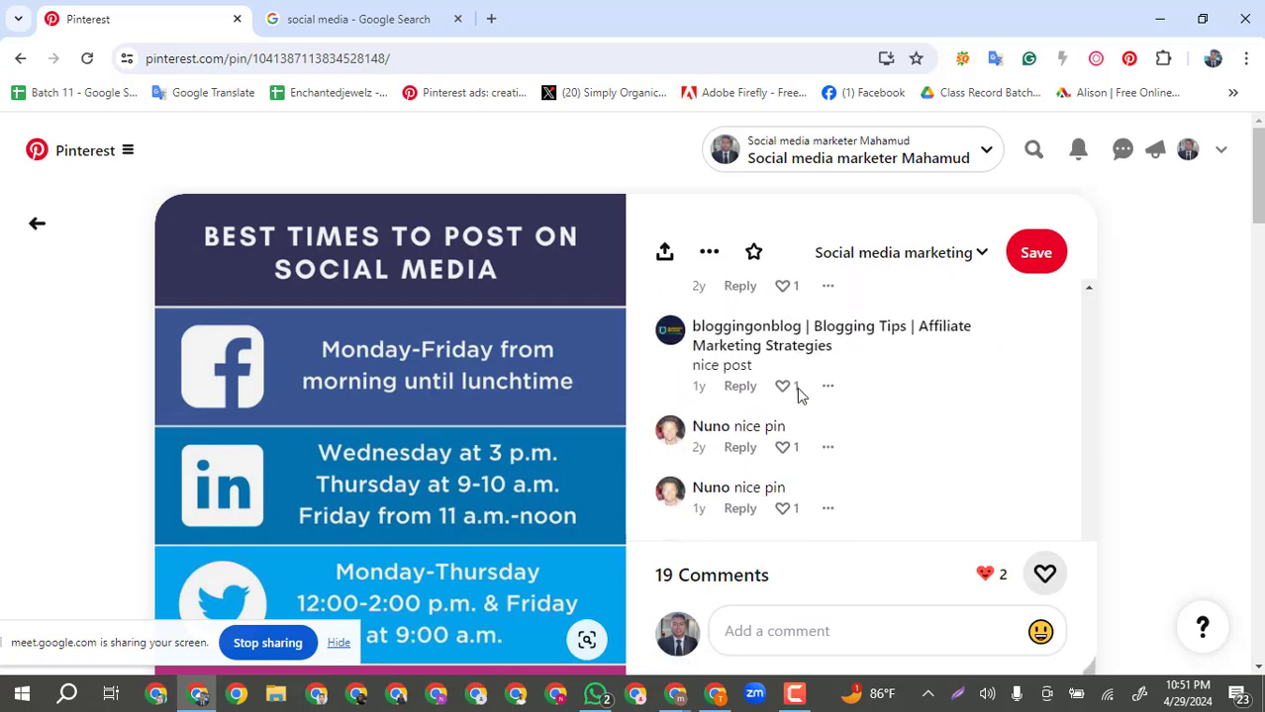
scroll(802, 394, up, 9)
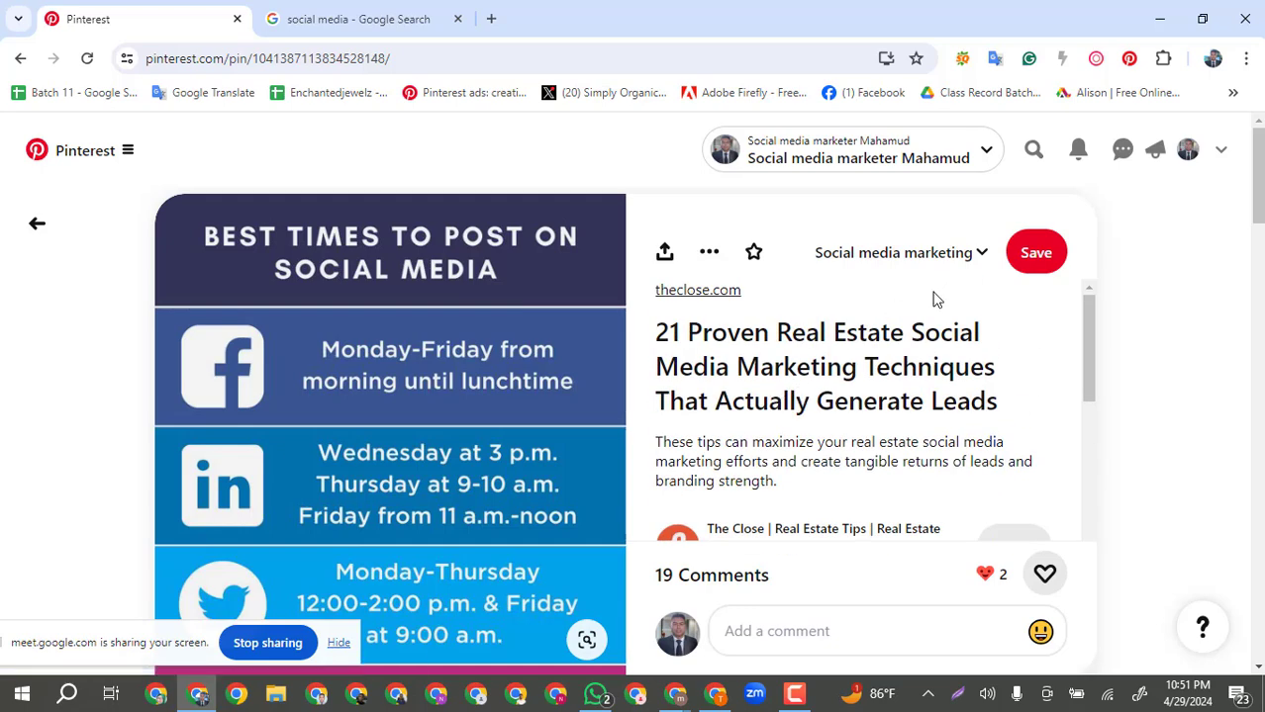
Reload the best times to post Pin's page and check its publisher, note and comments again.
click(87, 58)
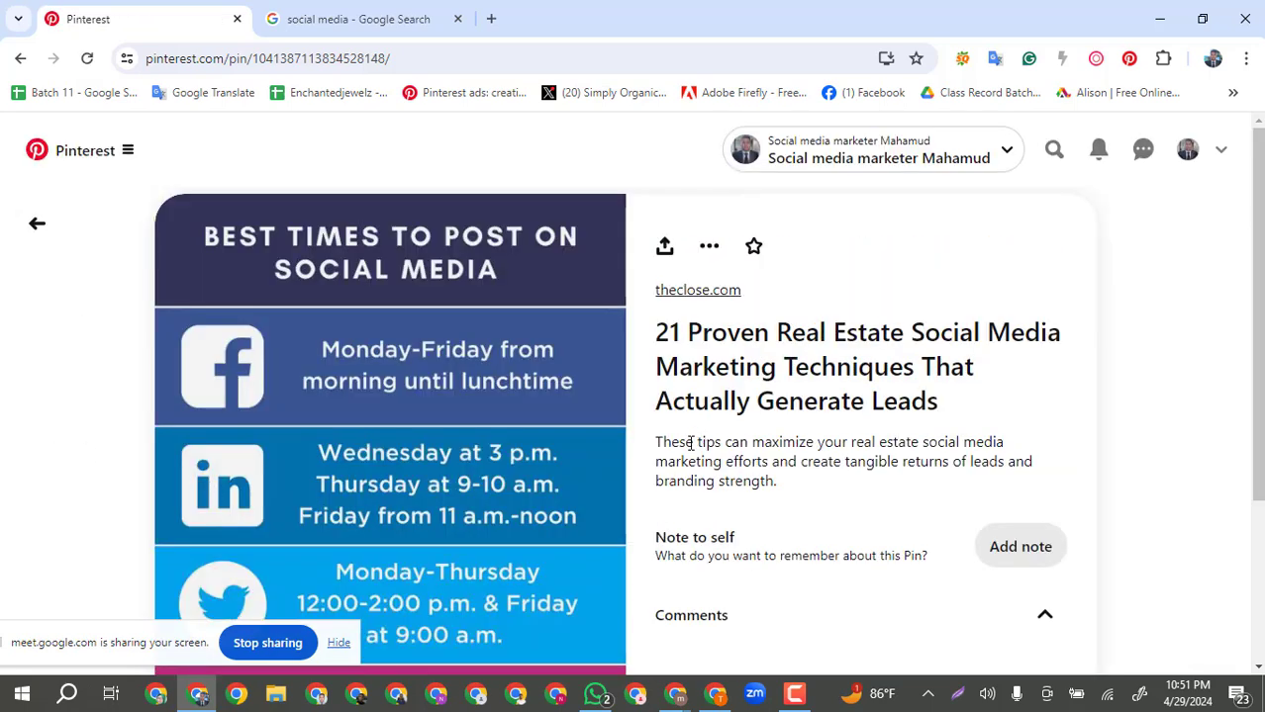
scroll(691, 445, down, 6)
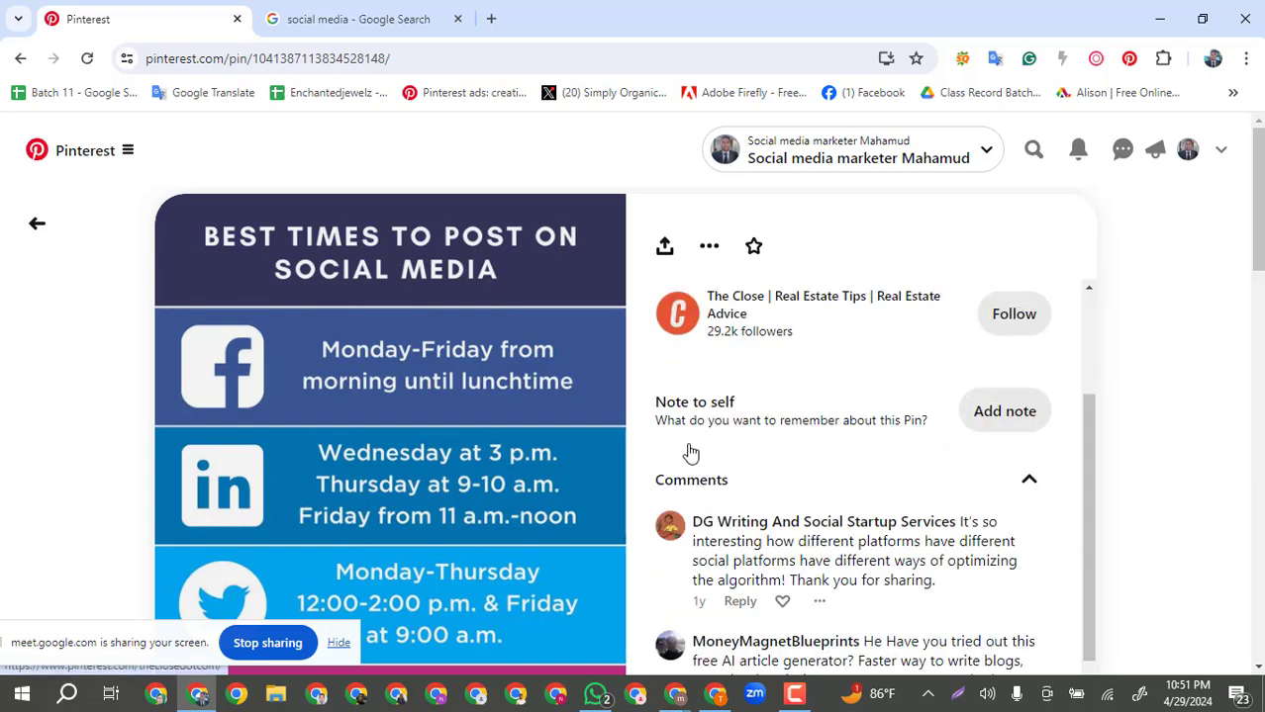
scroll(690, 452, up, 5)
scroll(690, 451, up, 1)
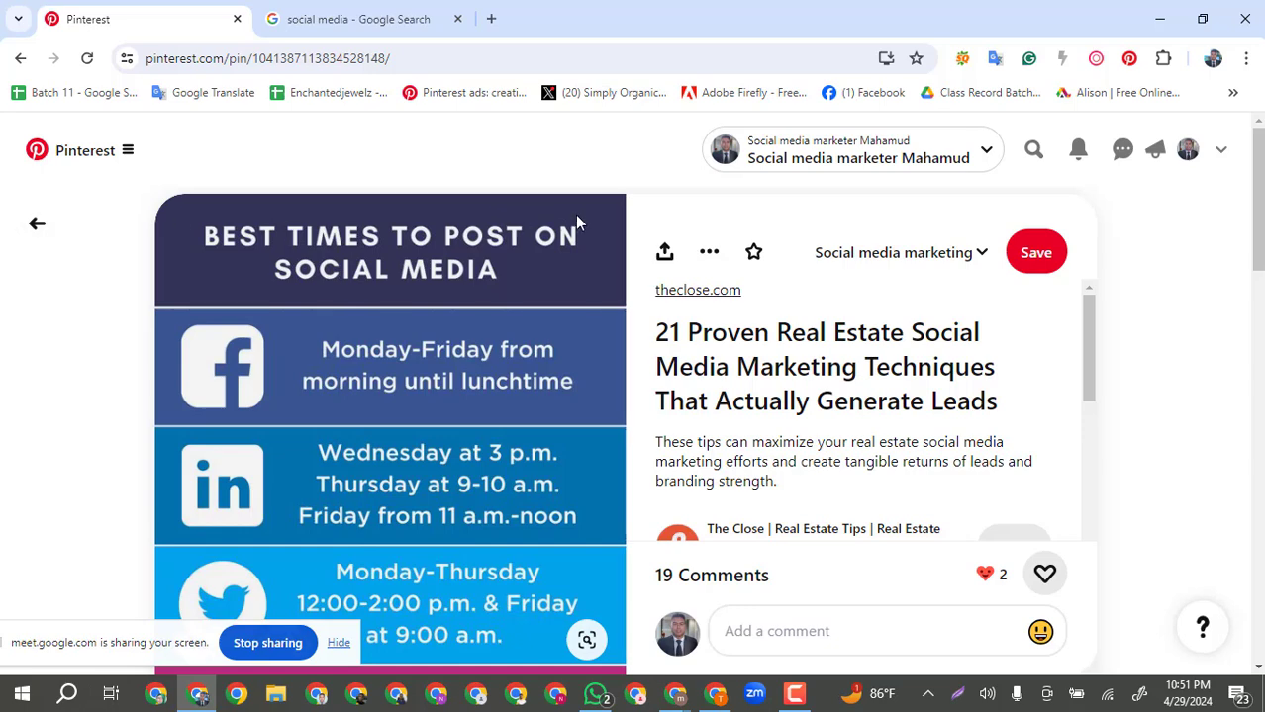
Open the best times to post Pin for editing, inspect its section choices and Note to self field, and cancel without saving.
click(710, 255)
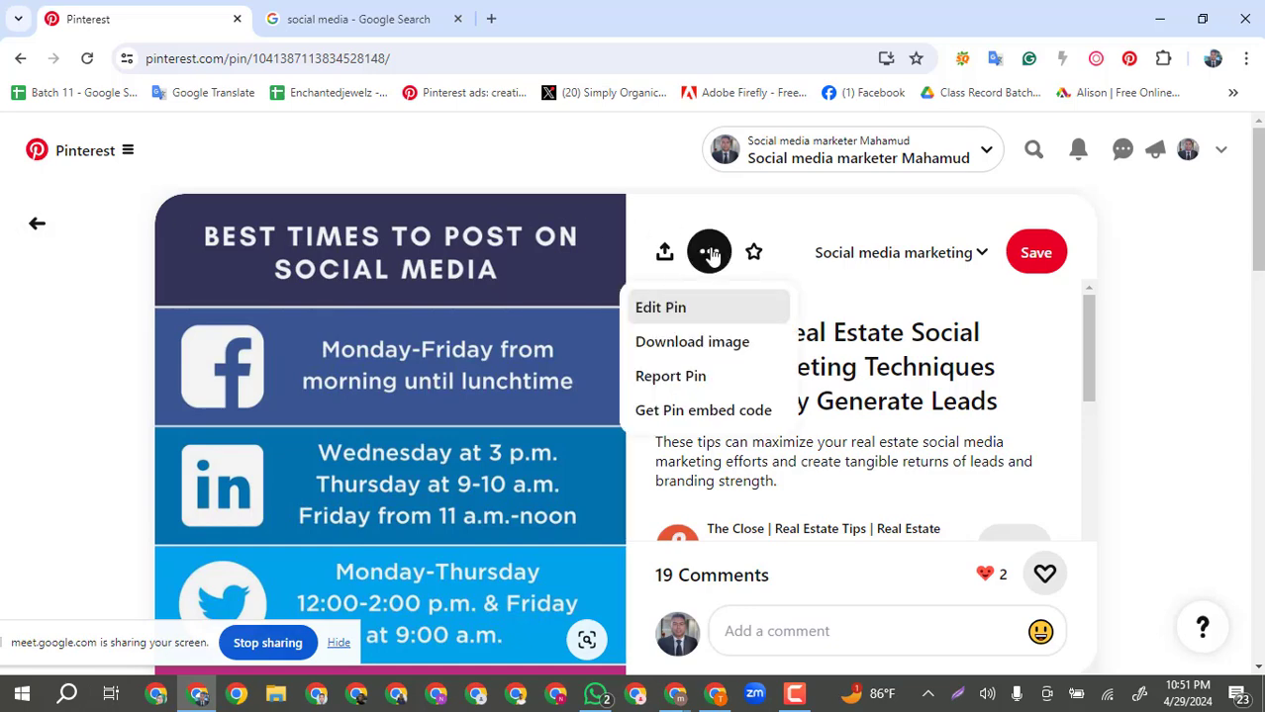
click(640, 311)
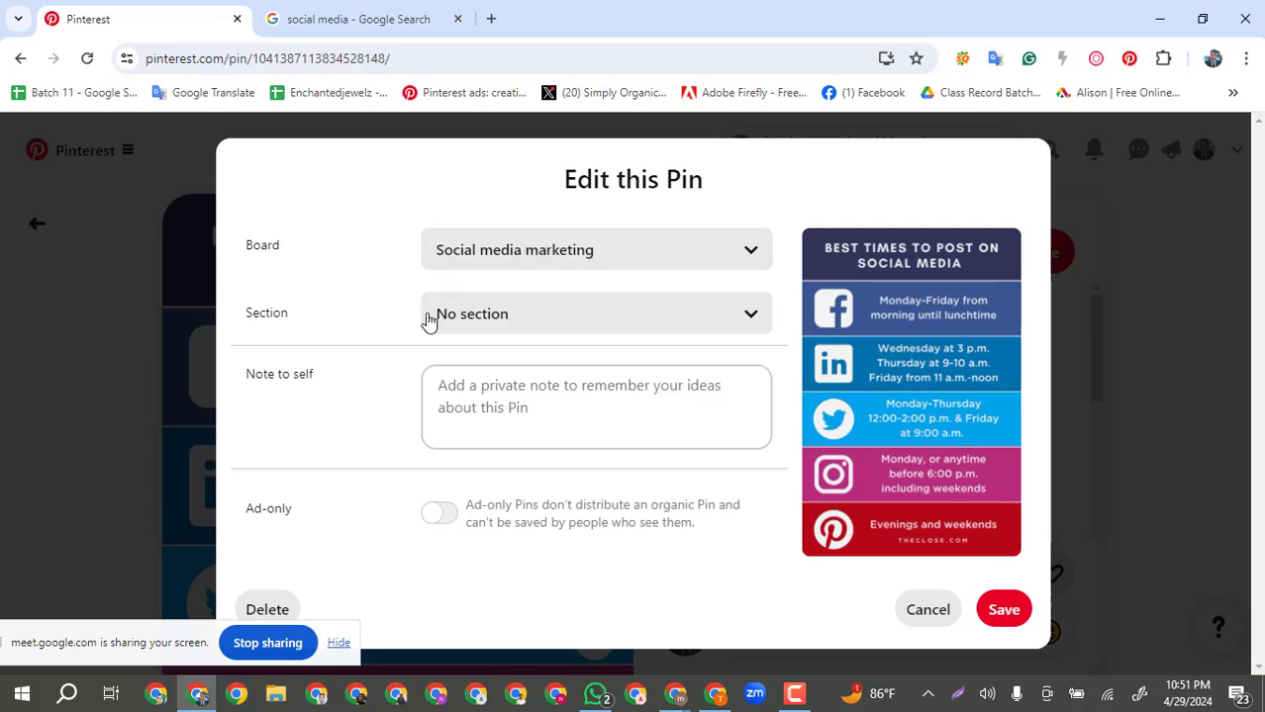
click(570, 317)
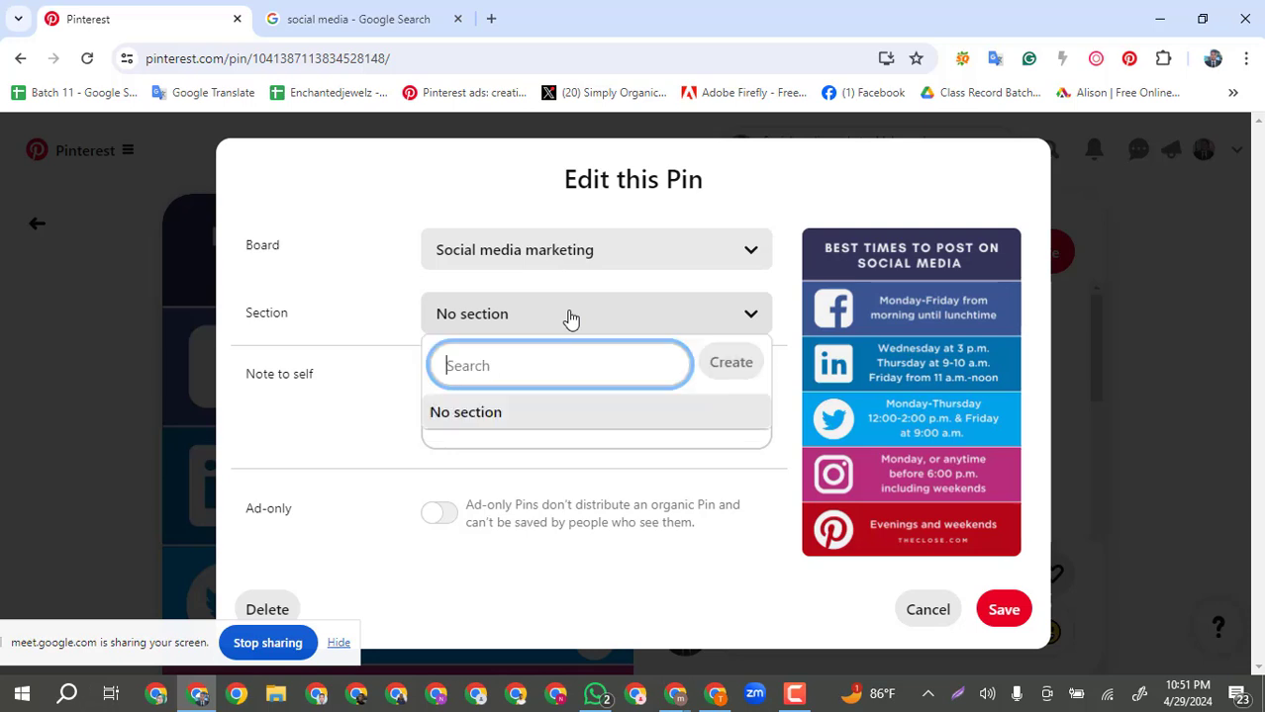
click(390, 298)
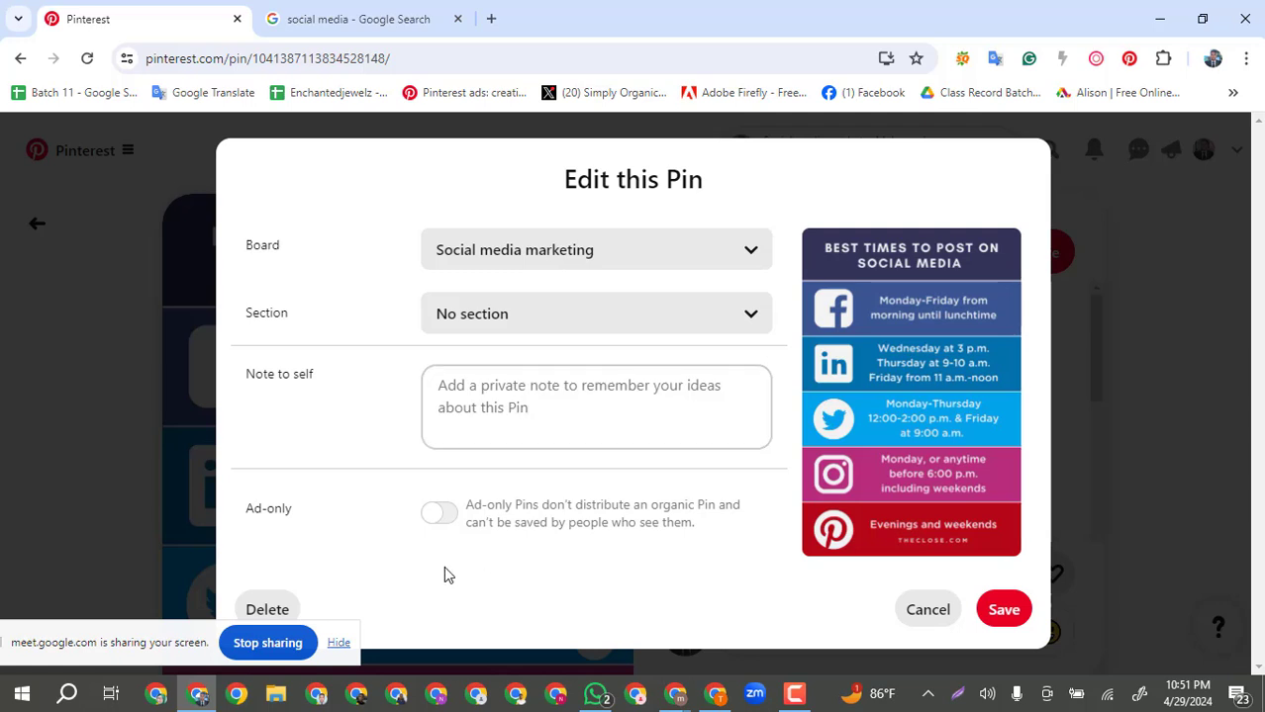
click(563, 415)
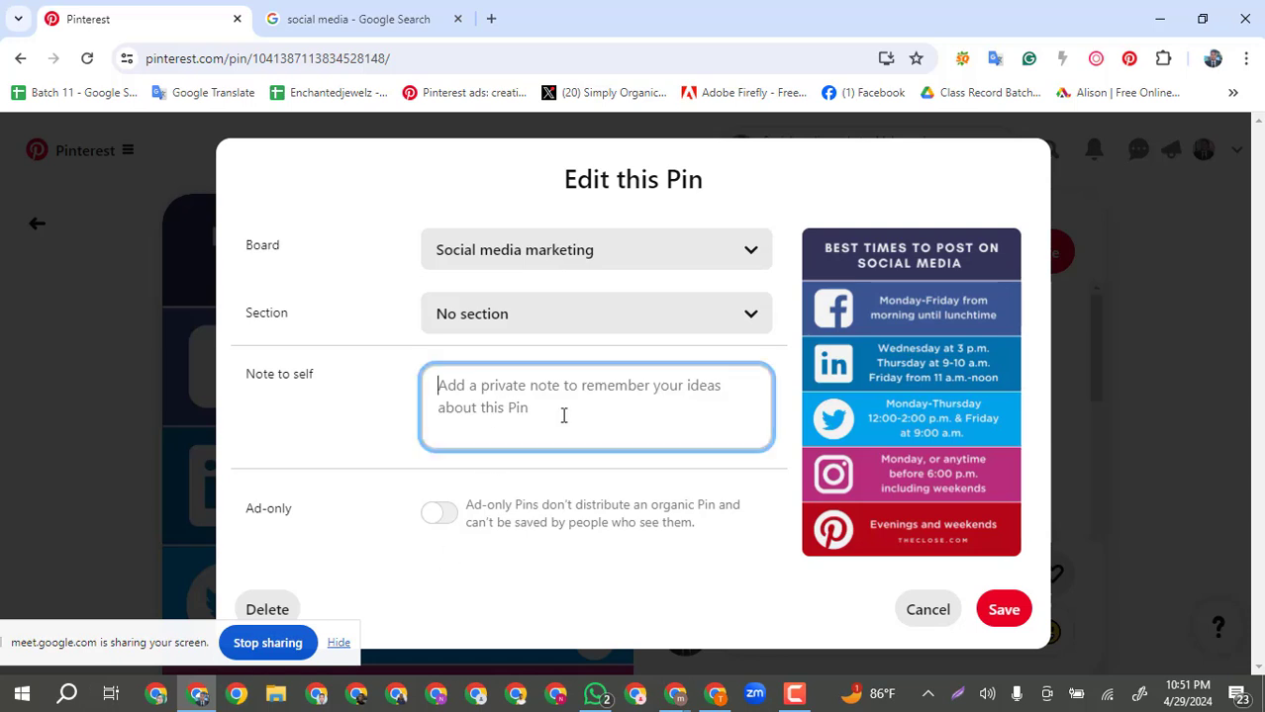
click(655, 327)
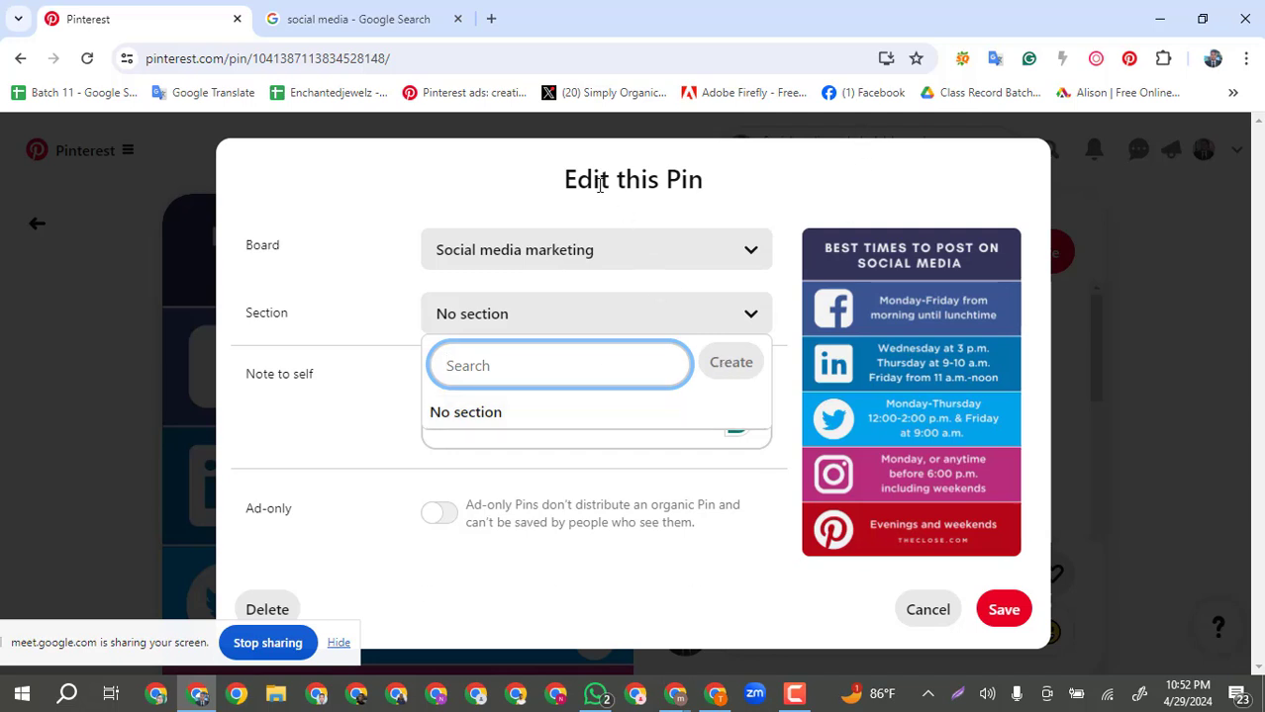
click(936, 612)
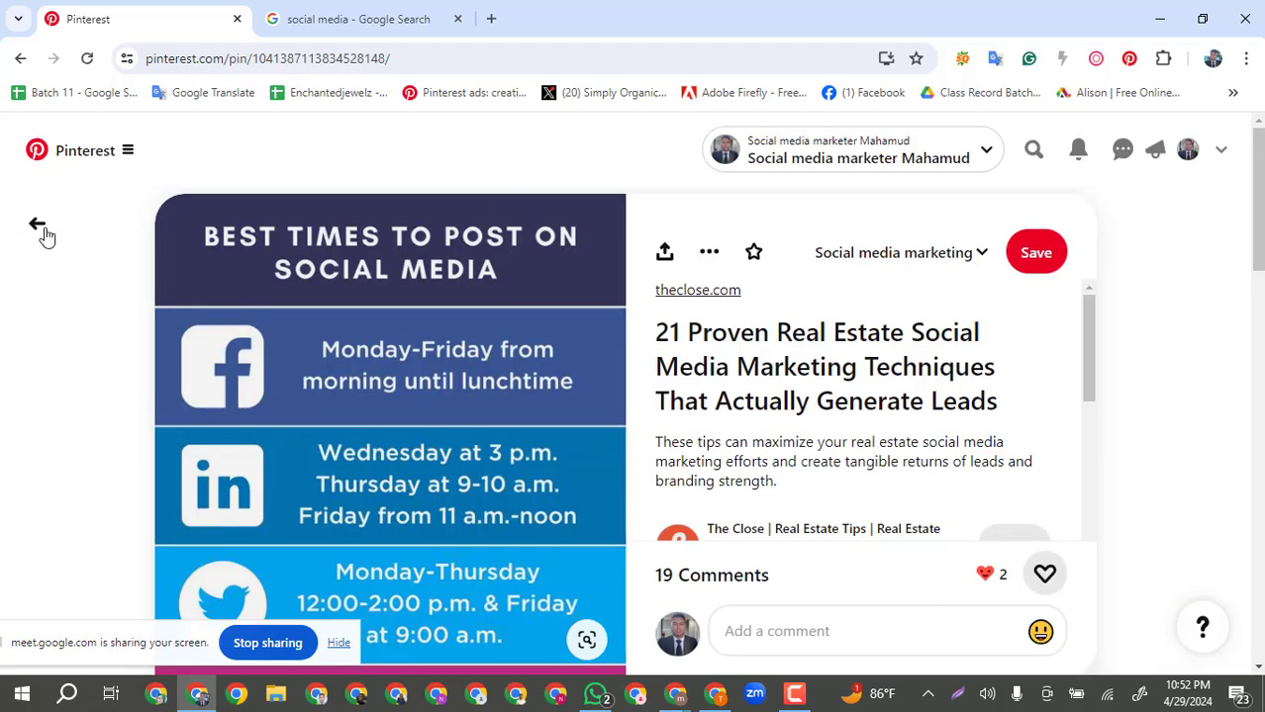
Return to the Social media marketing board and open the Social Media Marketing (SMM) Pin saved from Google.
click(39, 228)
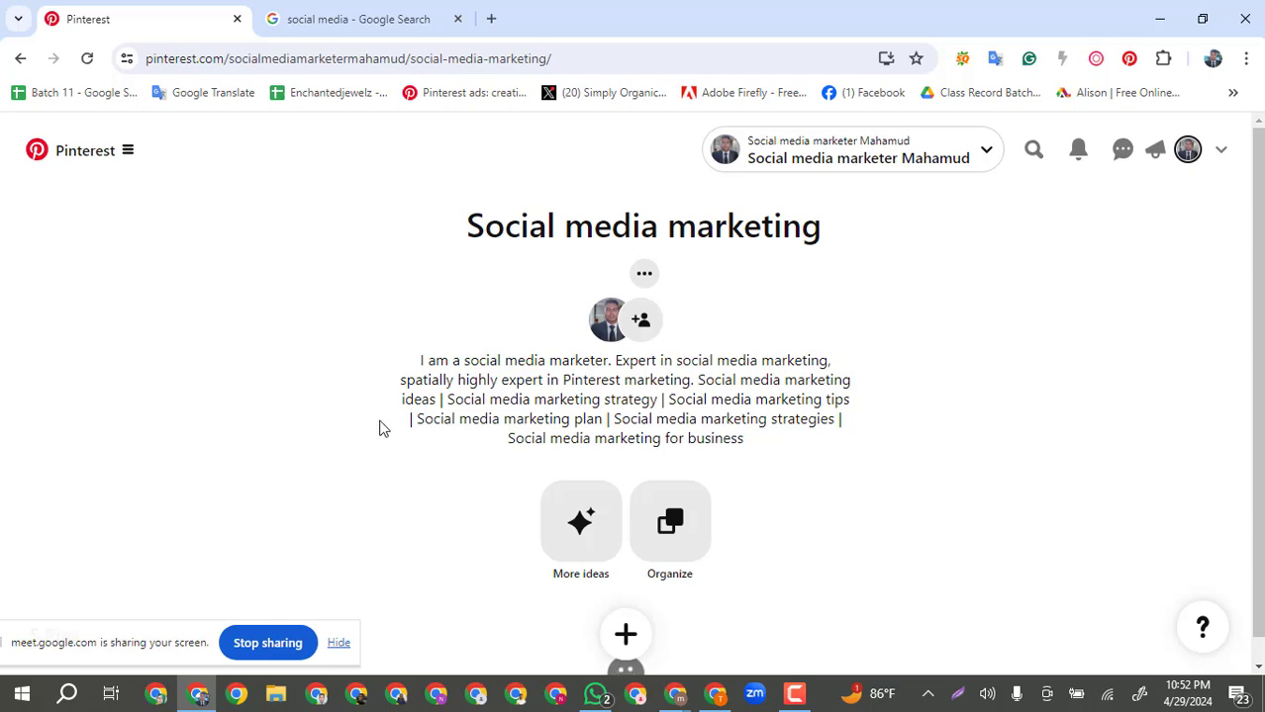
scroll(381, 424, down, 4)
mouse_move(138, 354)
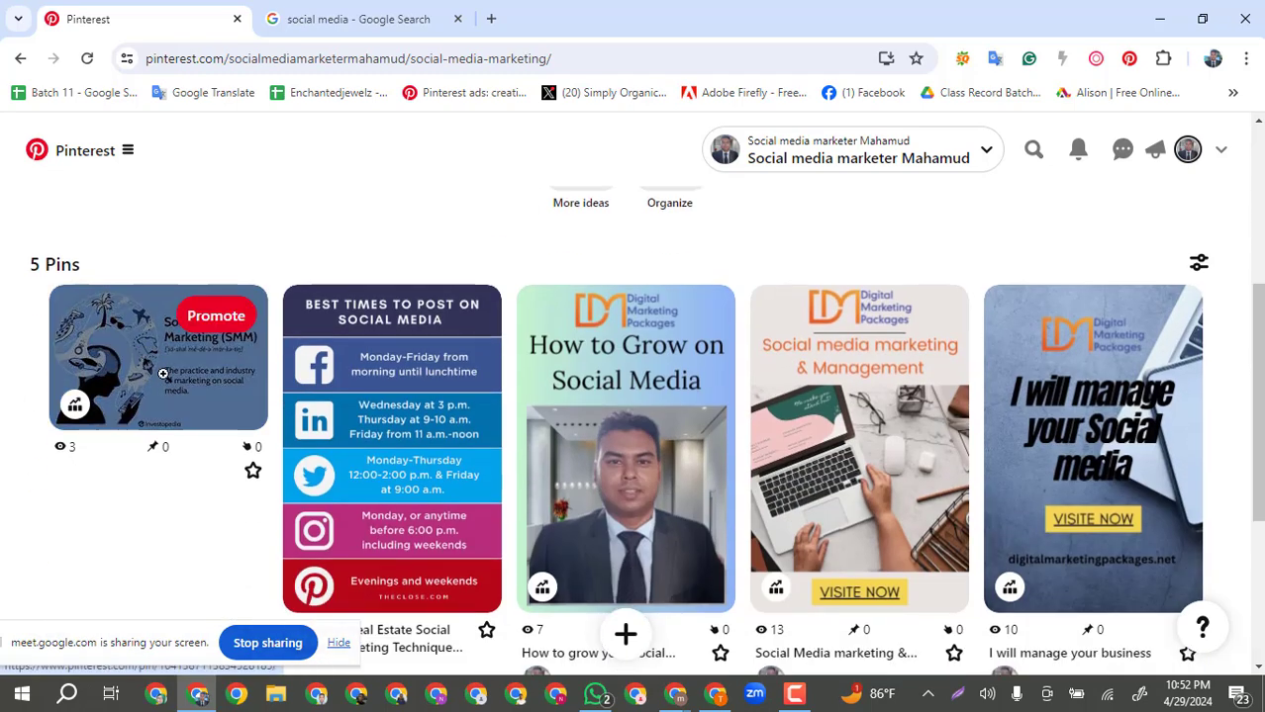
click(163, 374)
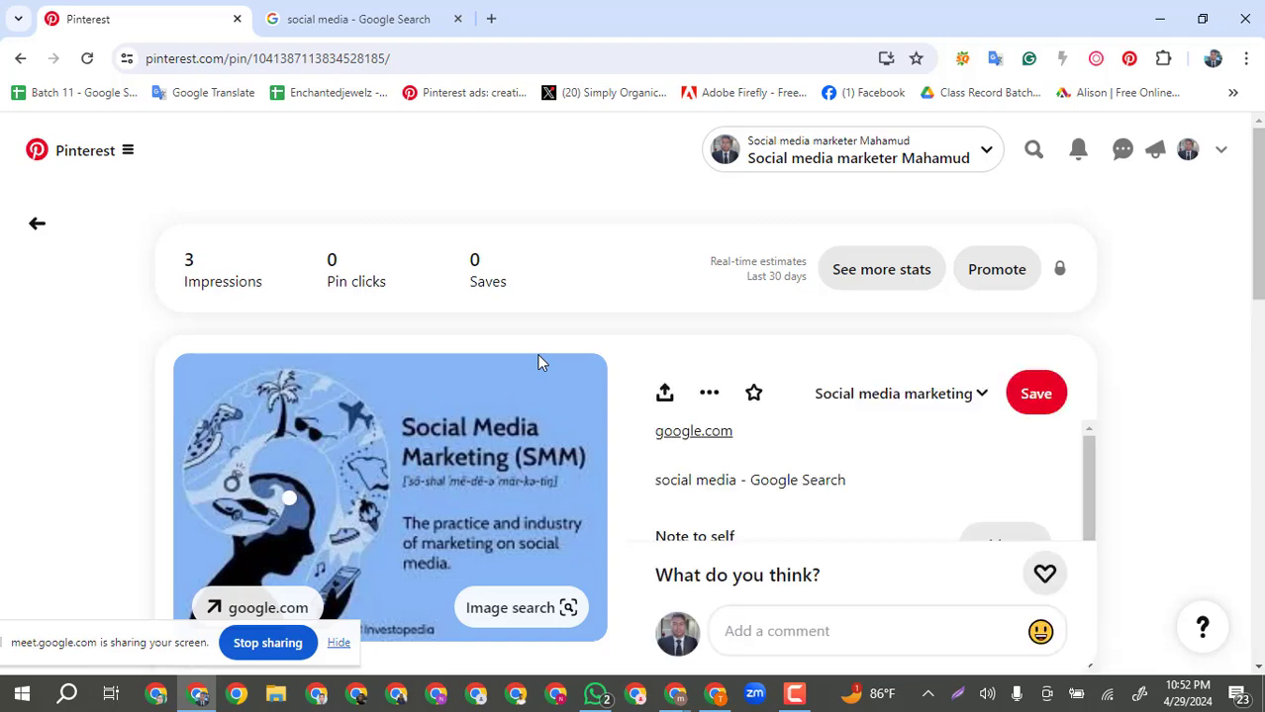
scroll(539, 362, down, 2)
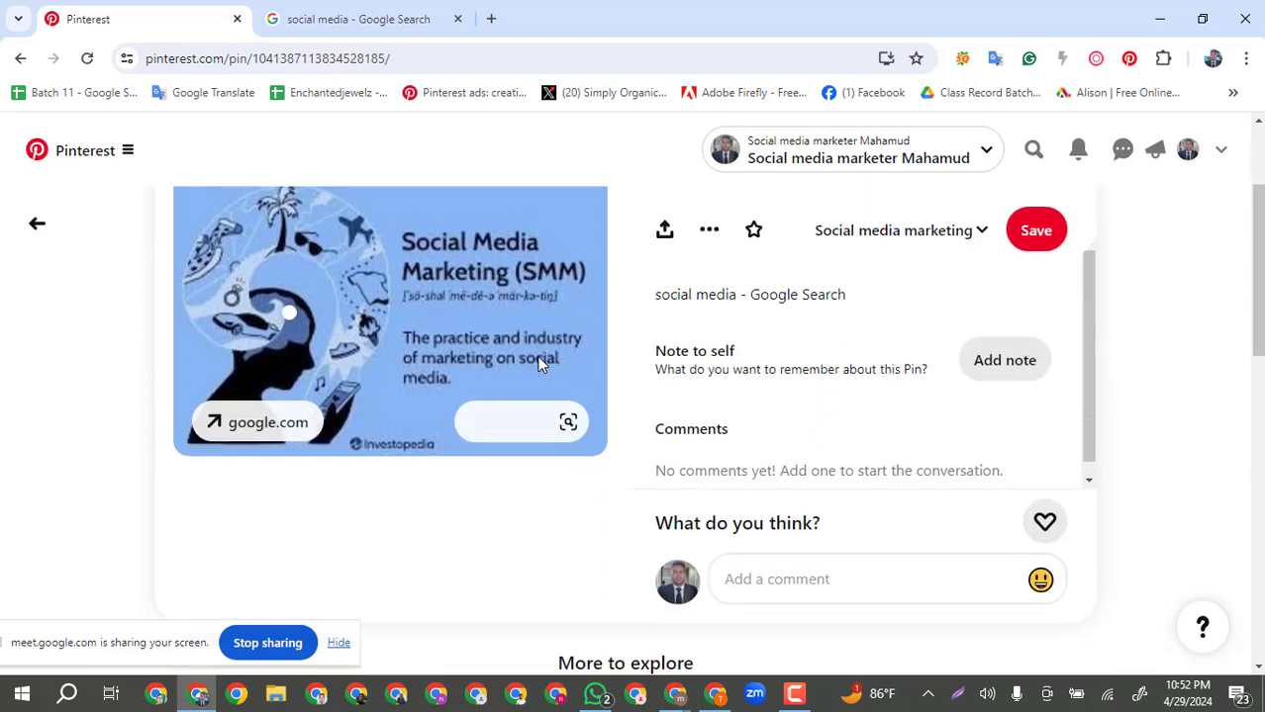
Open the Social Media Marketing (SMM) Pin for editing, review its board, note, recommendation and ad-only settings, and cancel.
click(716, 237)
click(712, 233)
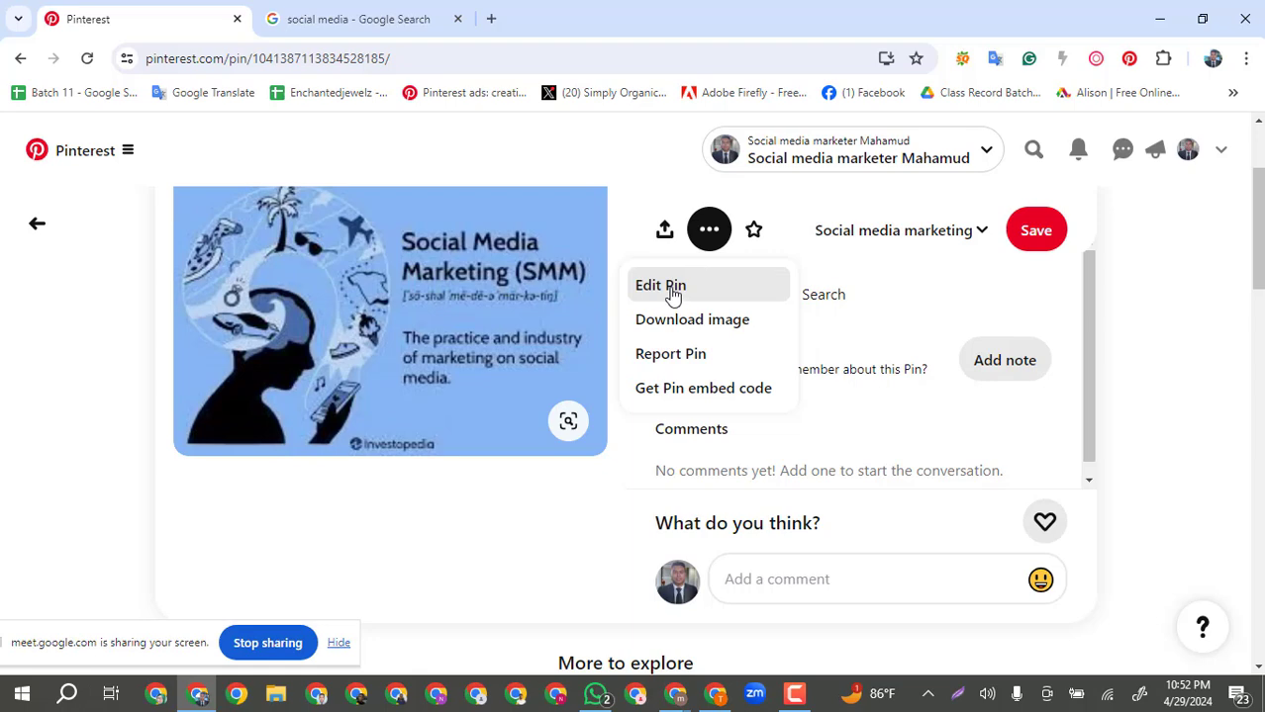
key(Escape)
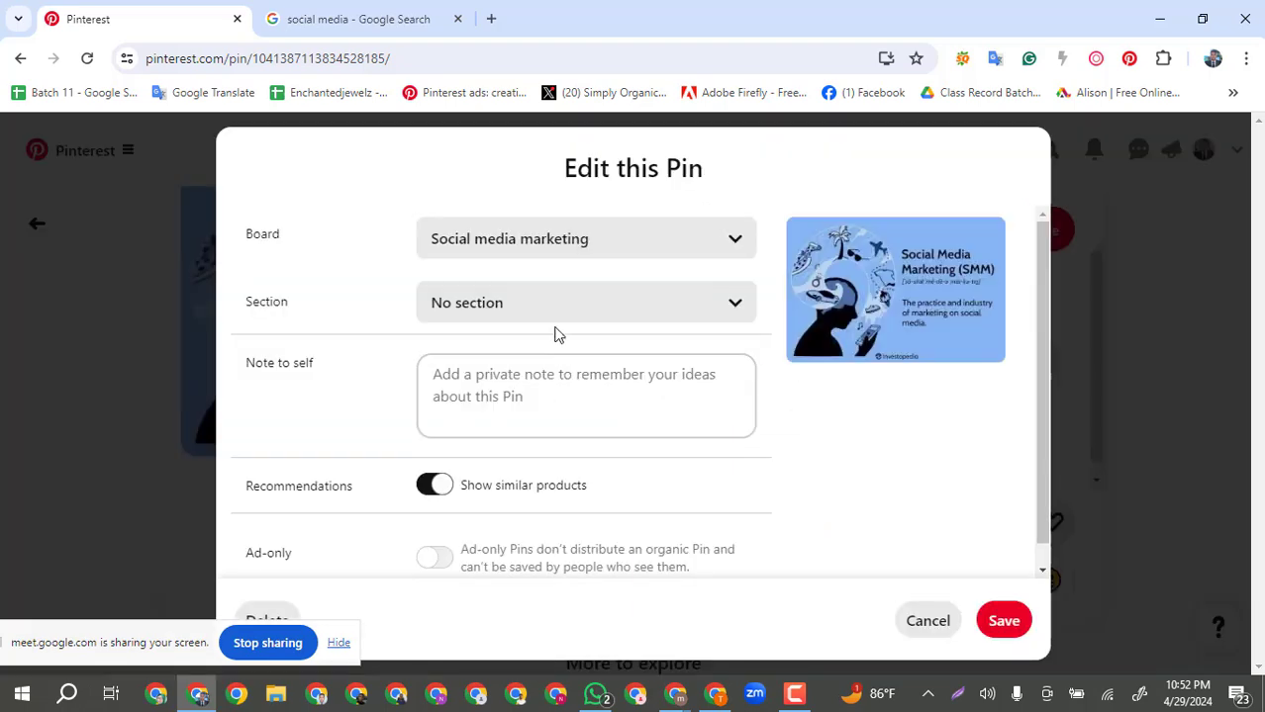
scroll(620, 415, down, 1)
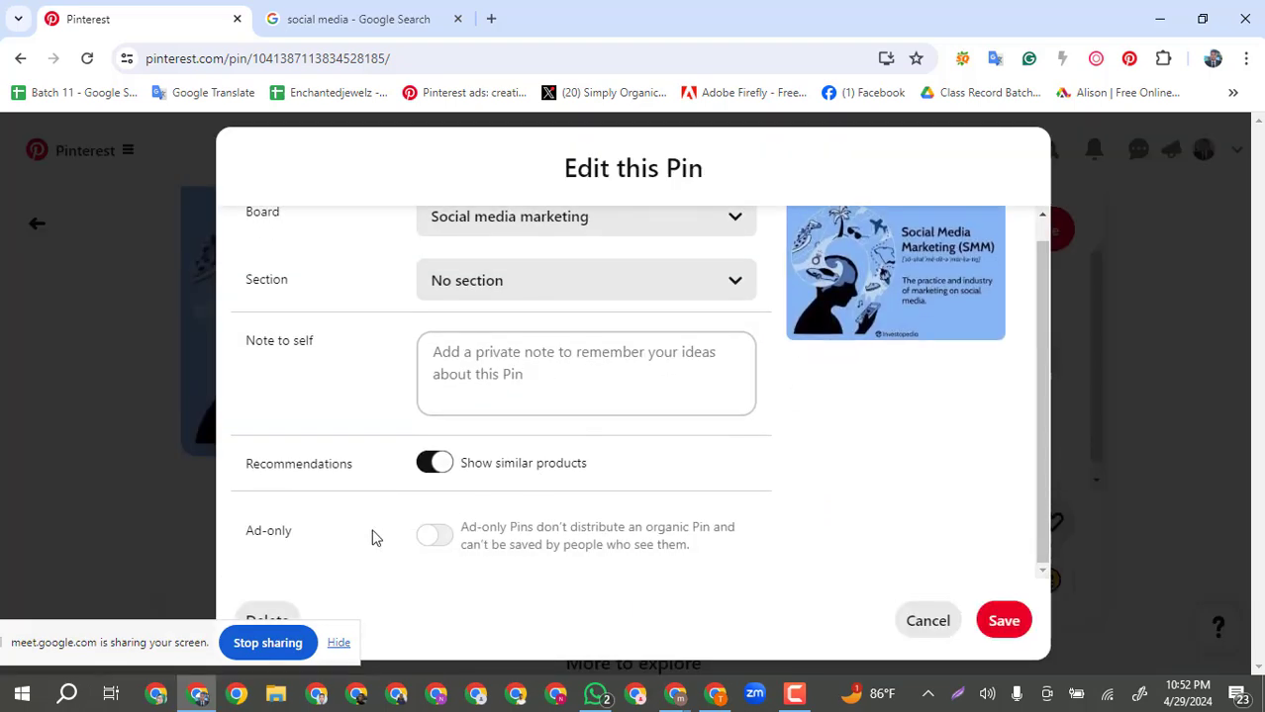
scroll(382, 522, up, 1)
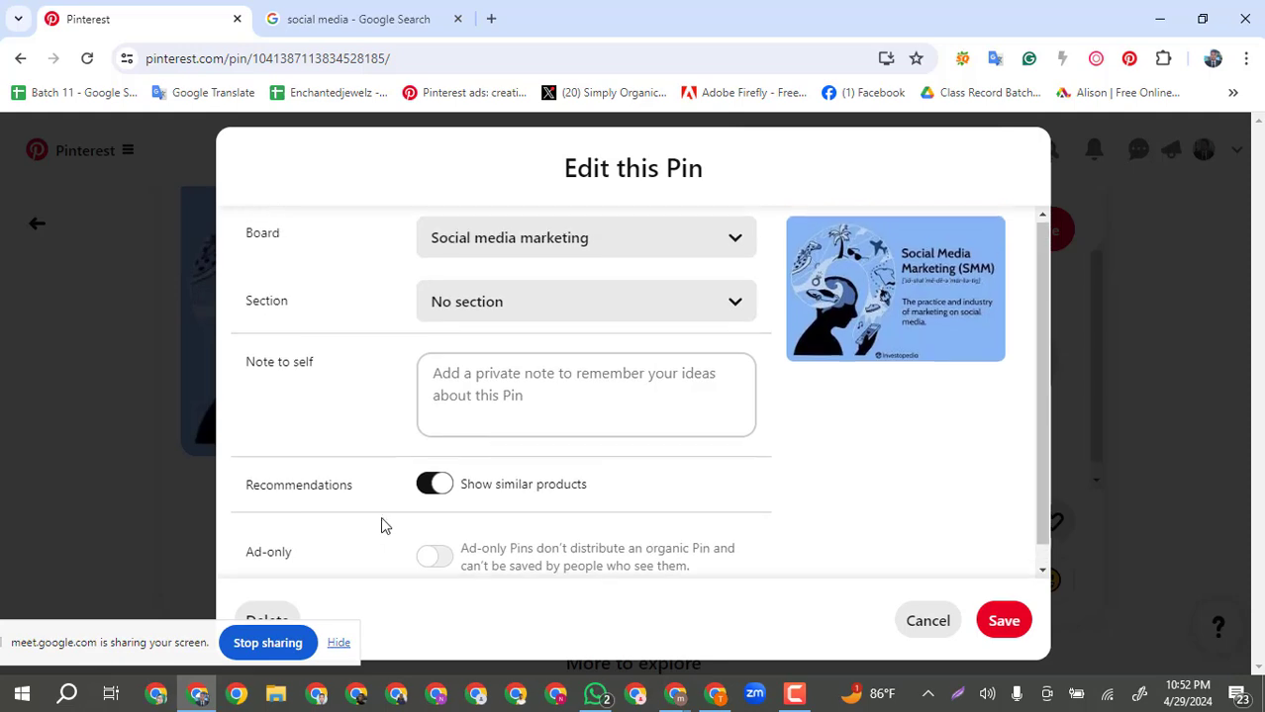
click(928, 621)
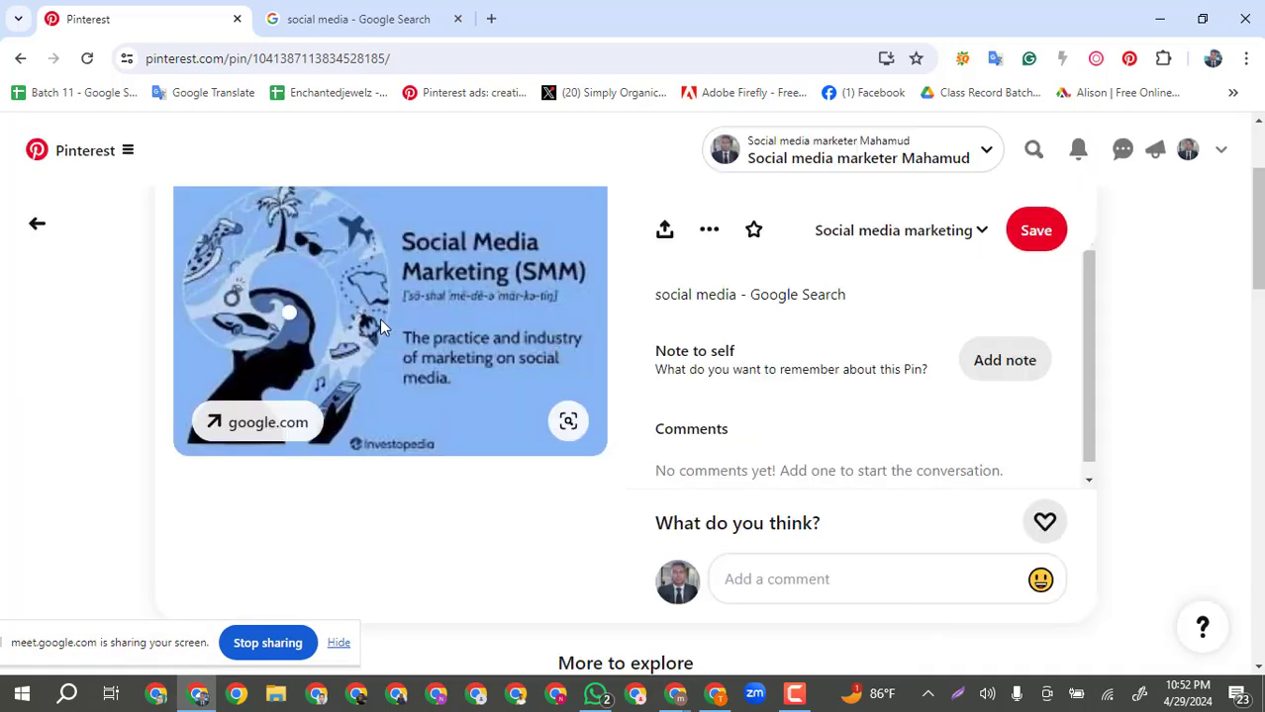
scroll(379, 317, up, 2)
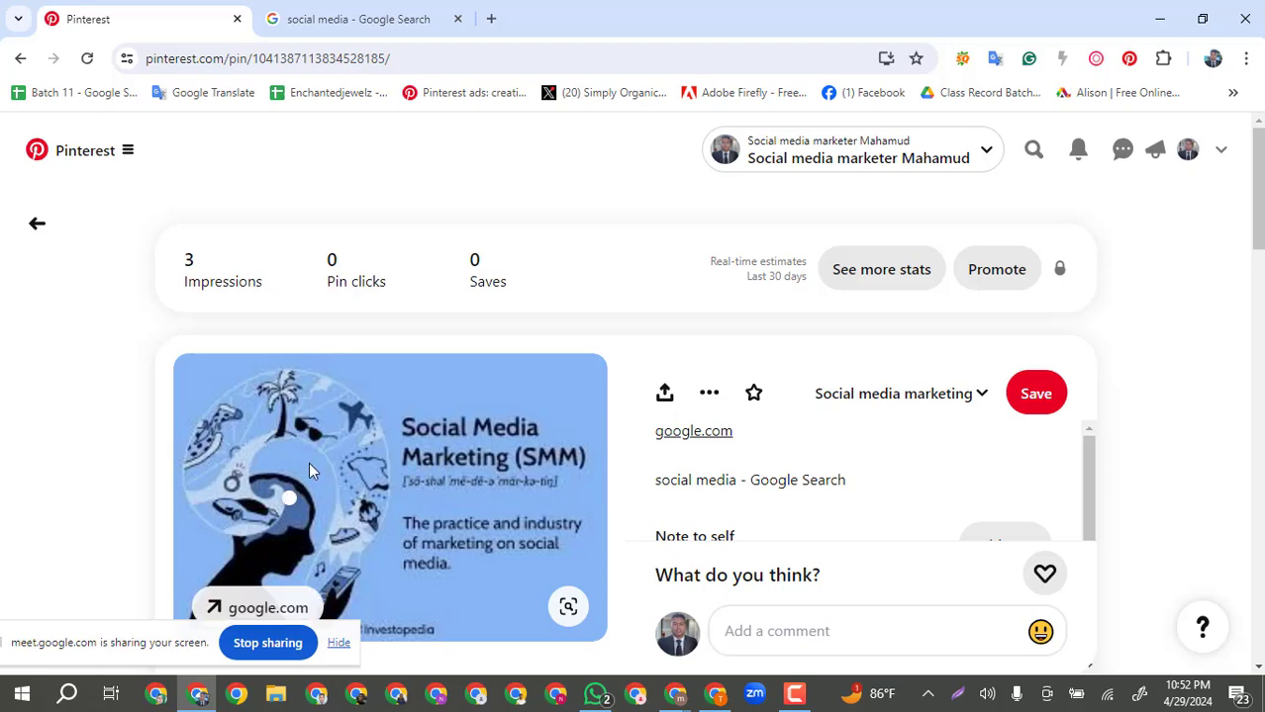
Switch to the Pinterest outline in Google Docs, consult the Why pins Save point, and switch back to Pinterest.
click(716, 693)
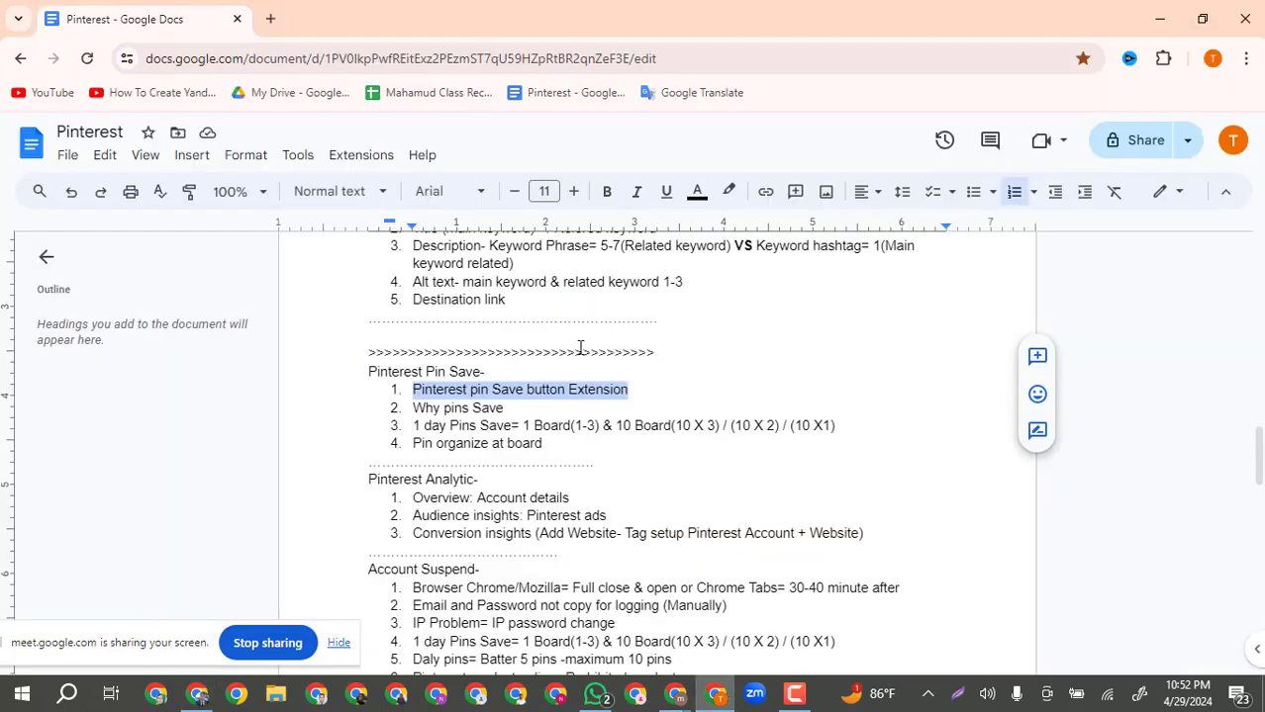
click(524, 407)
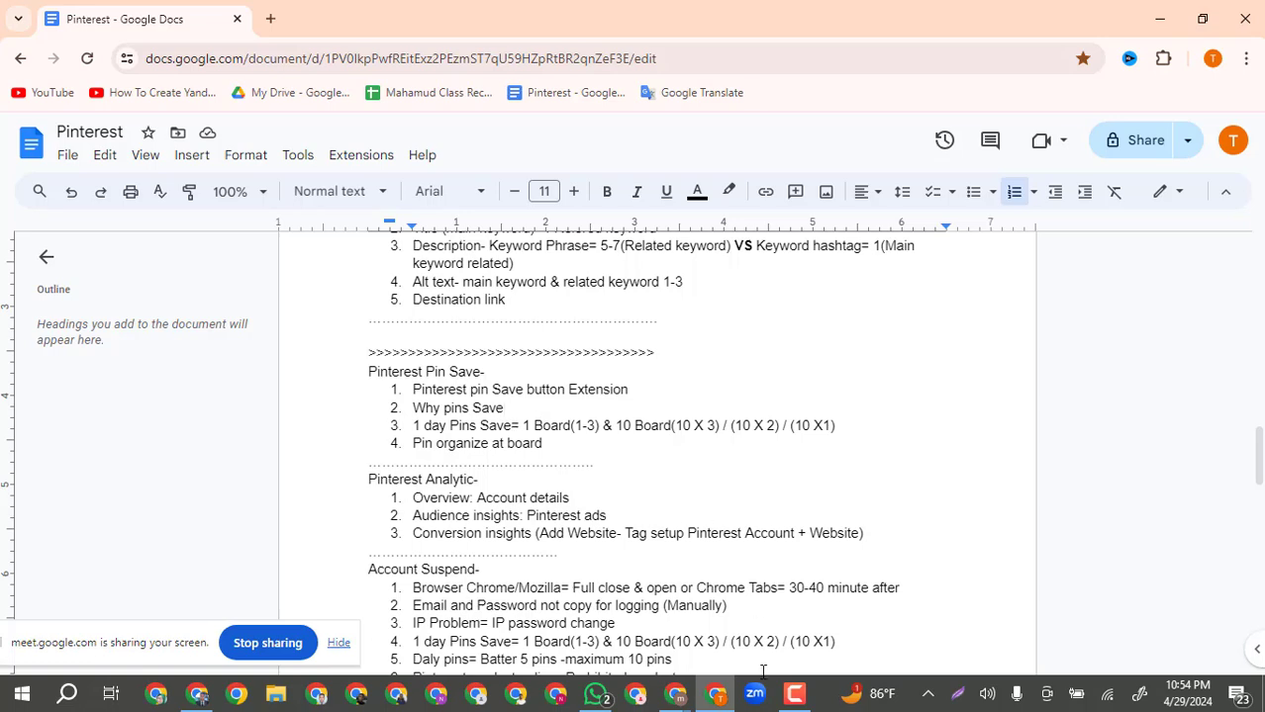
click(720, 691)
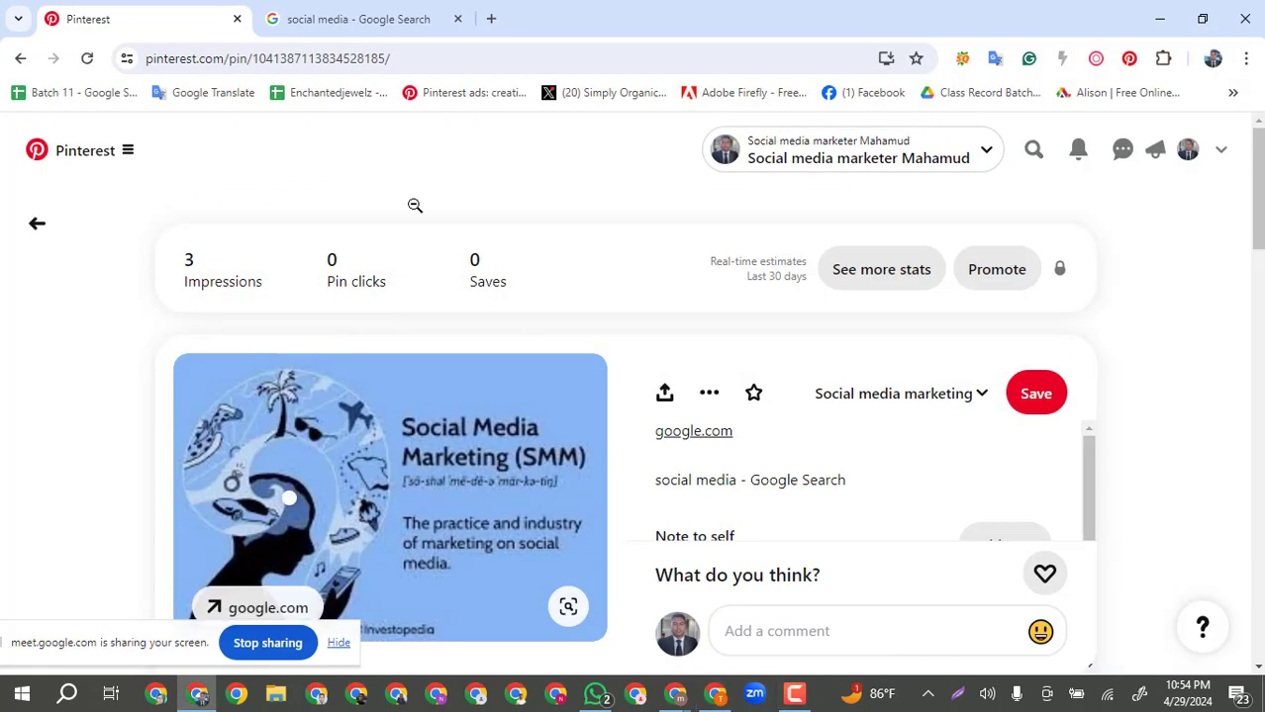
Go to the profile's saved boards and open the Social media marketing board.
click(1188, 150)
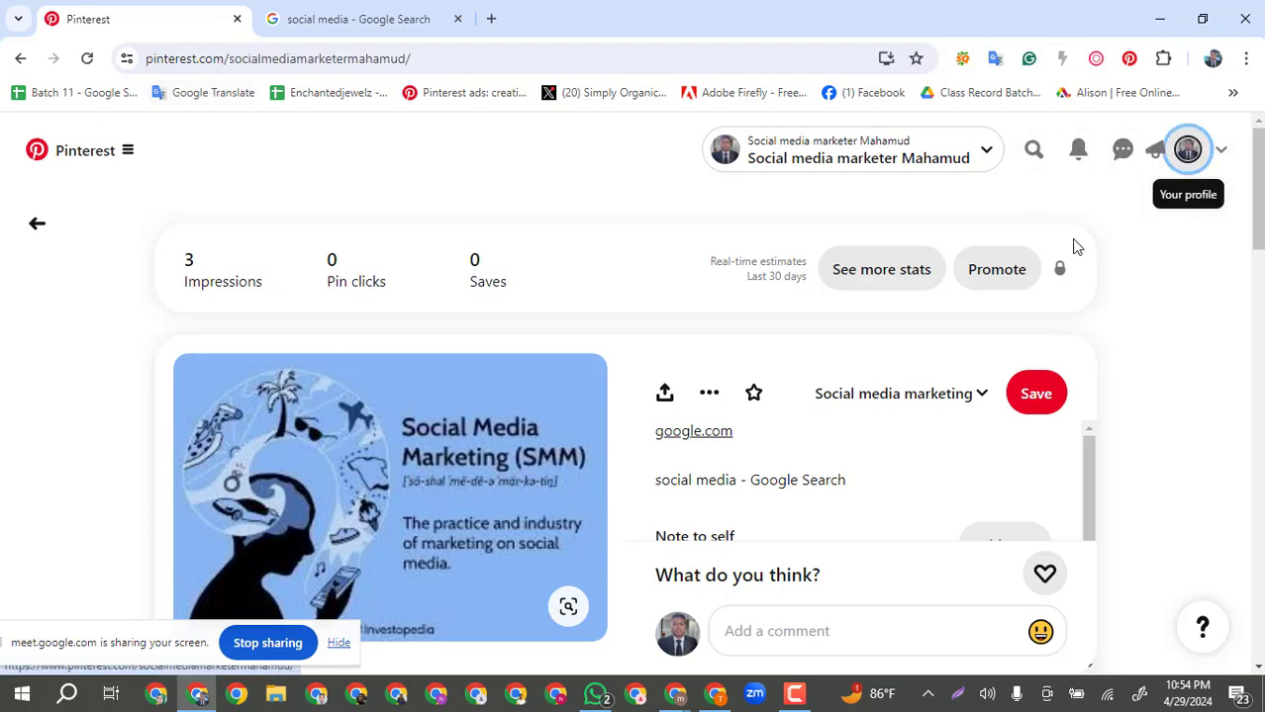
scroll(494, 420, down, 5)
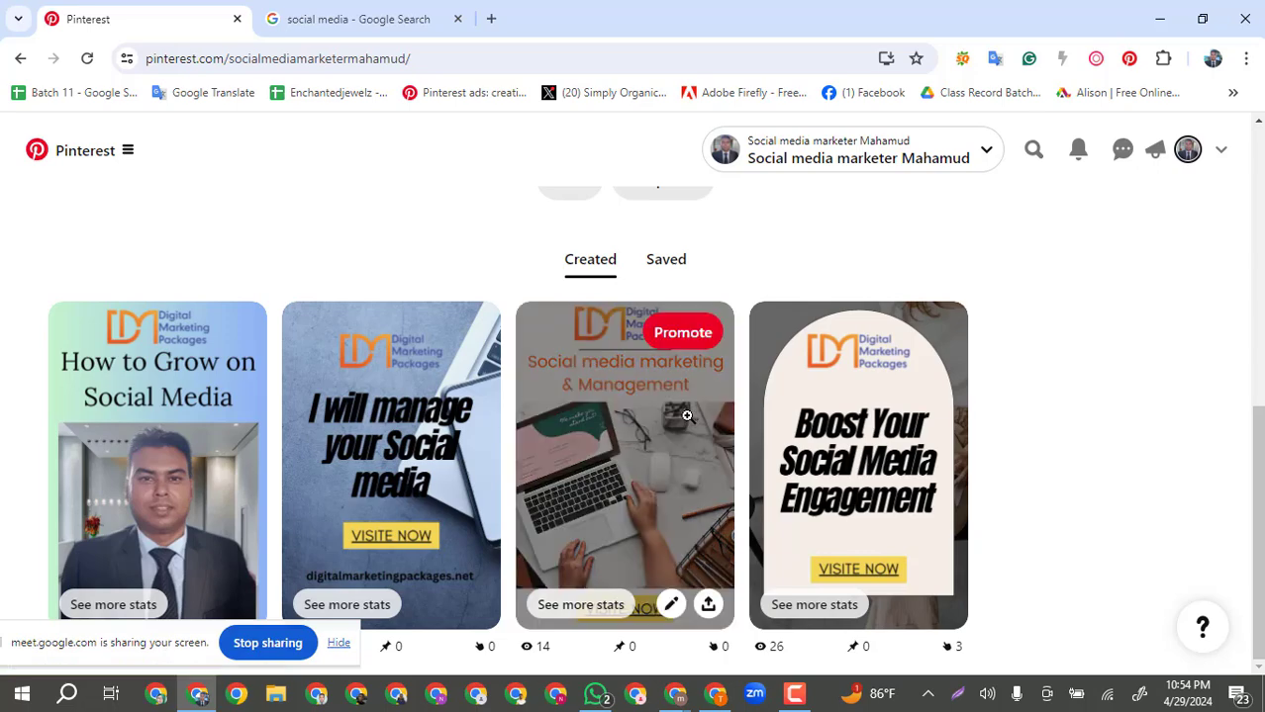
click(667, 261)
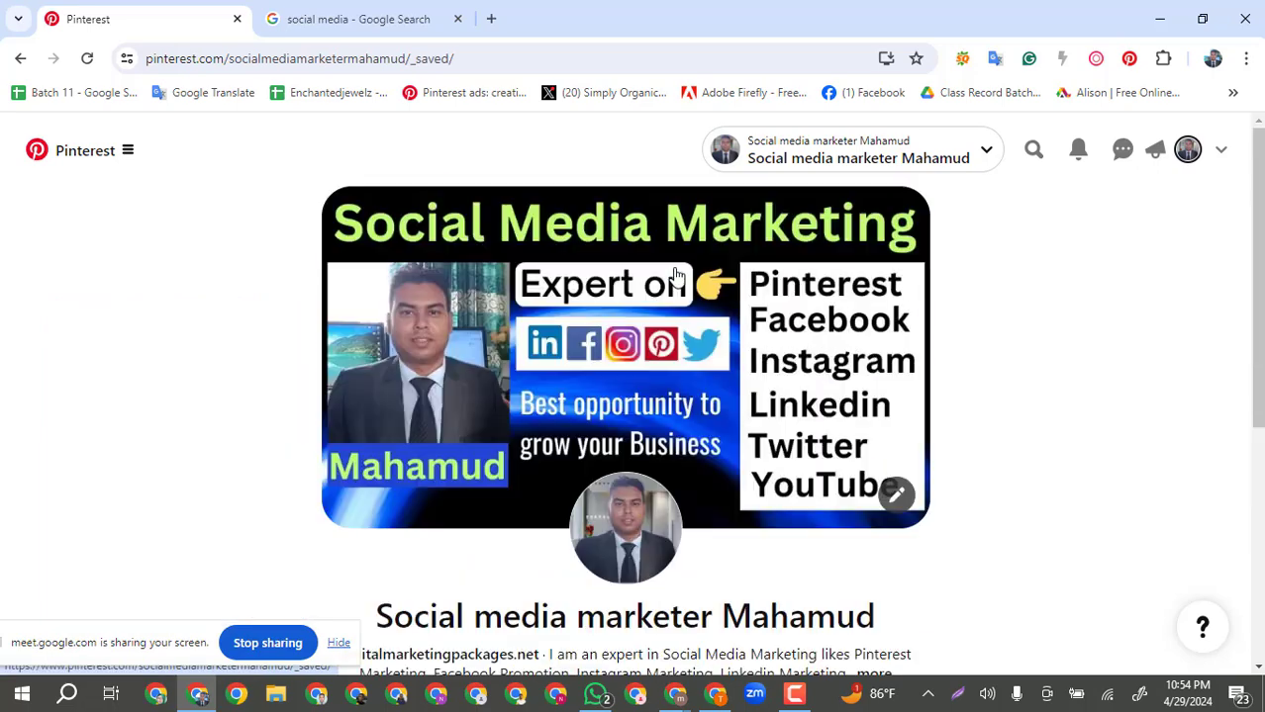
scroll(413, 445, down, 6)
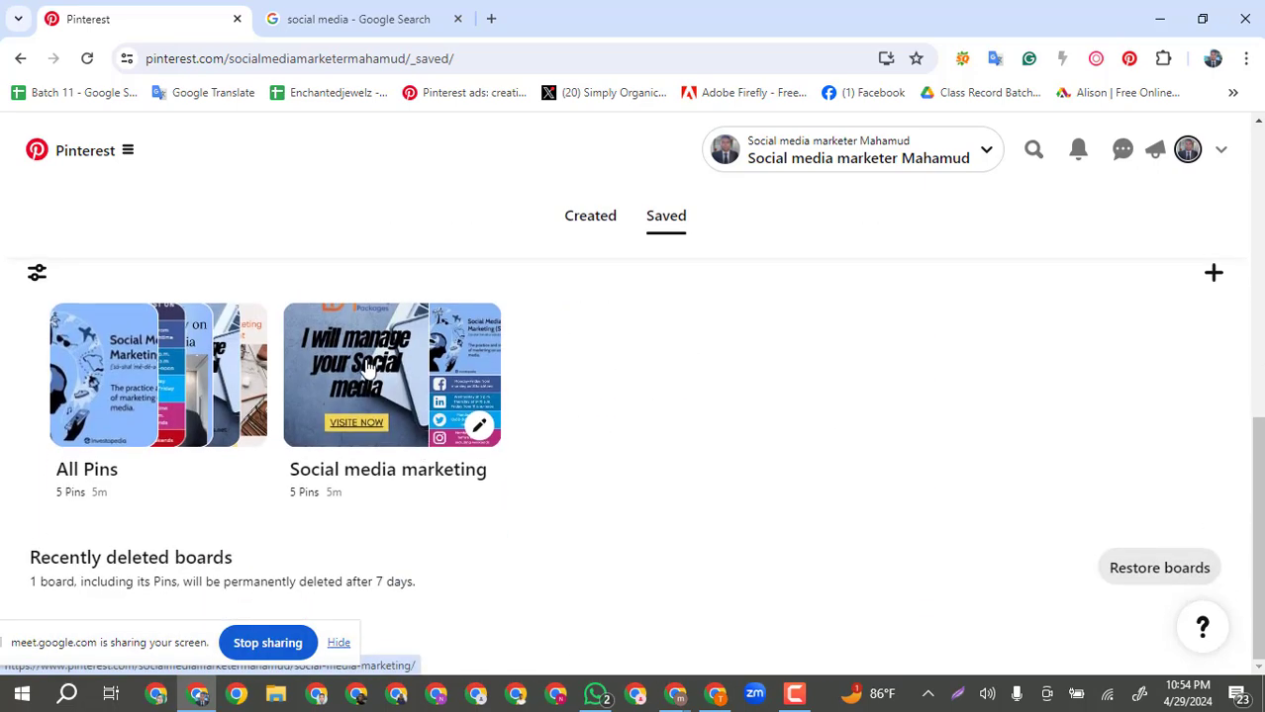
click(366, 366)
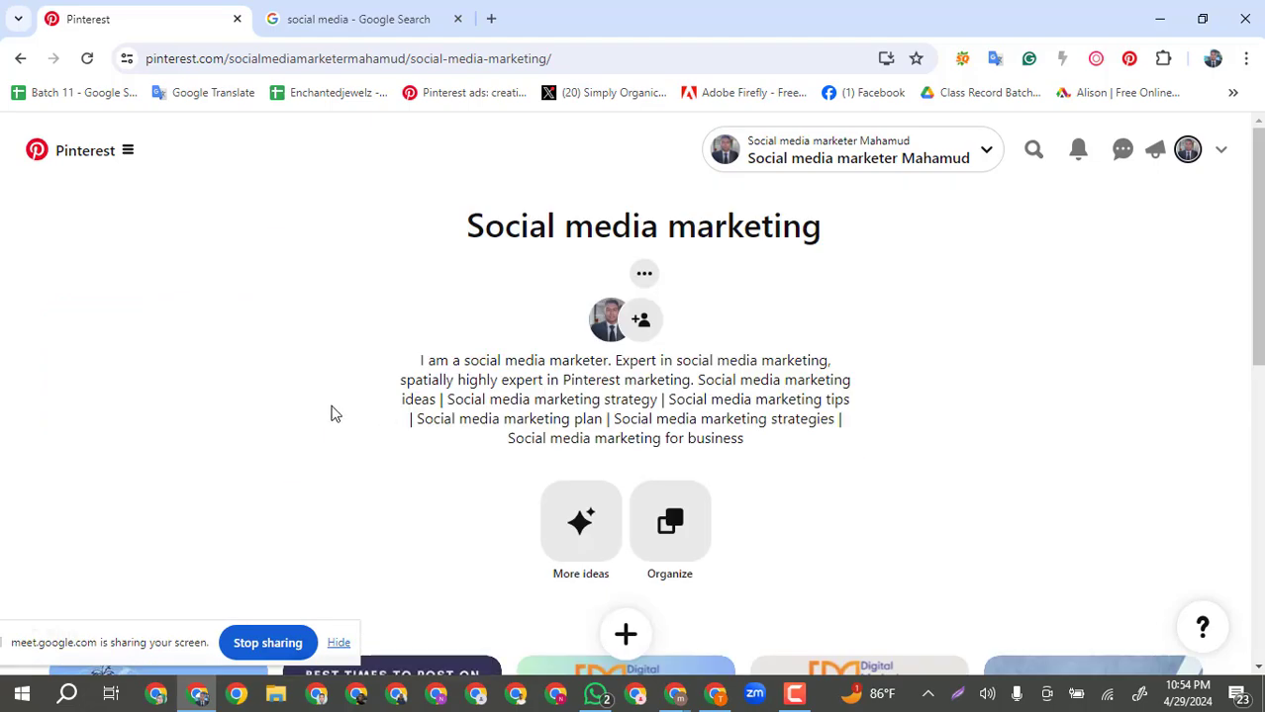
Review the Pins saved on the Social media marketing board and their statistics.
scroll(332, 413, down, 4)
scroll(330, 404, down, 1)
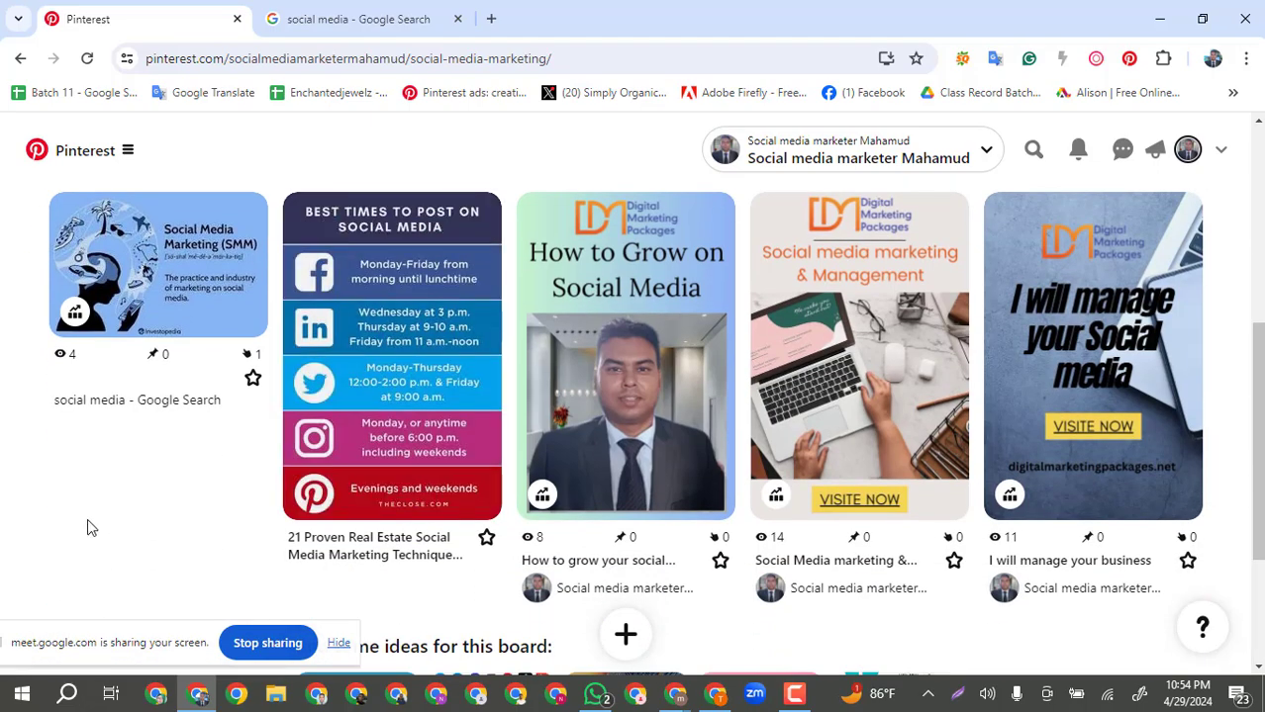
scroll(87, 523, down, 1)
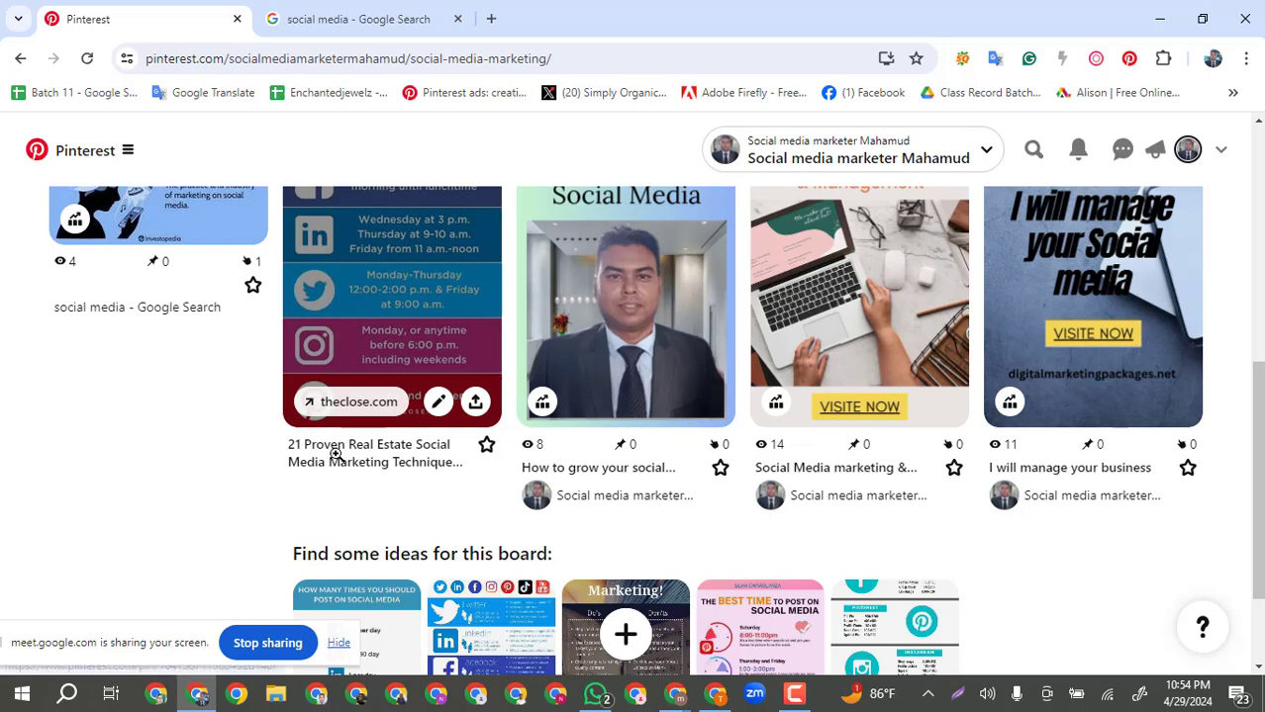
scroll(219, 494, up, 1)
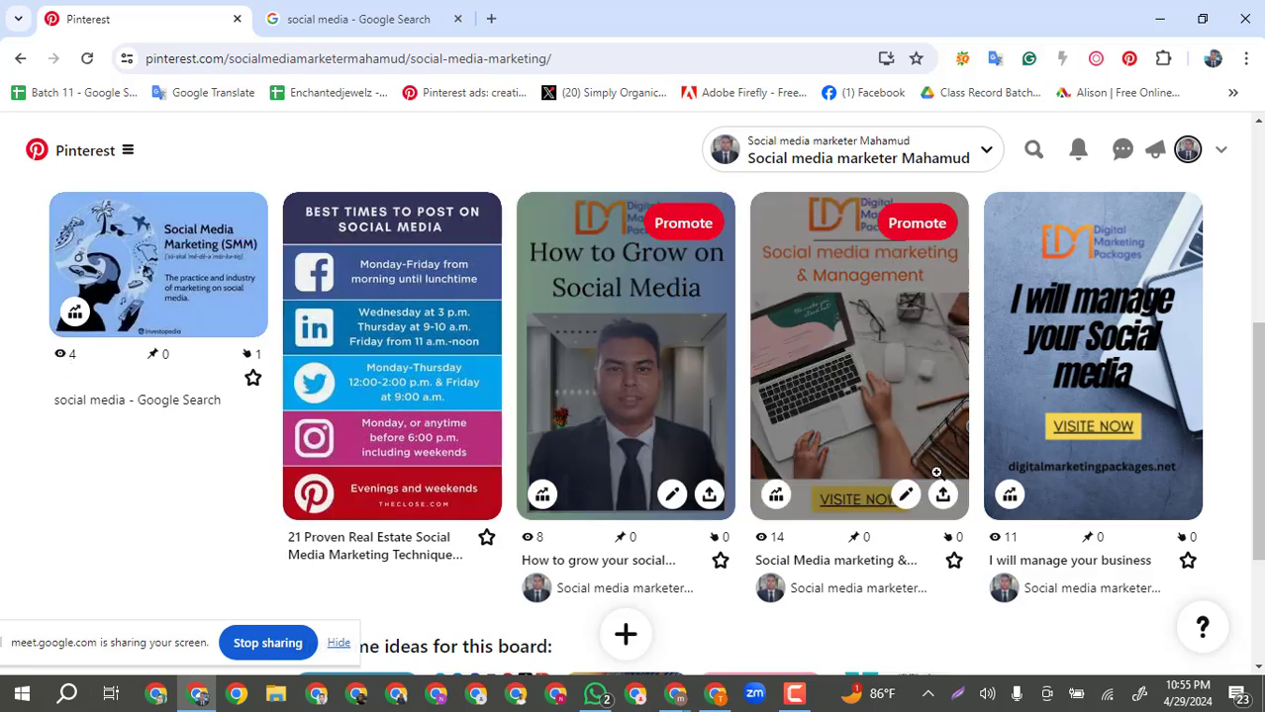
Go over the five Pins on the Social media marketing board and the counts beneath them once more.
scroll(930, 605, down, 1)
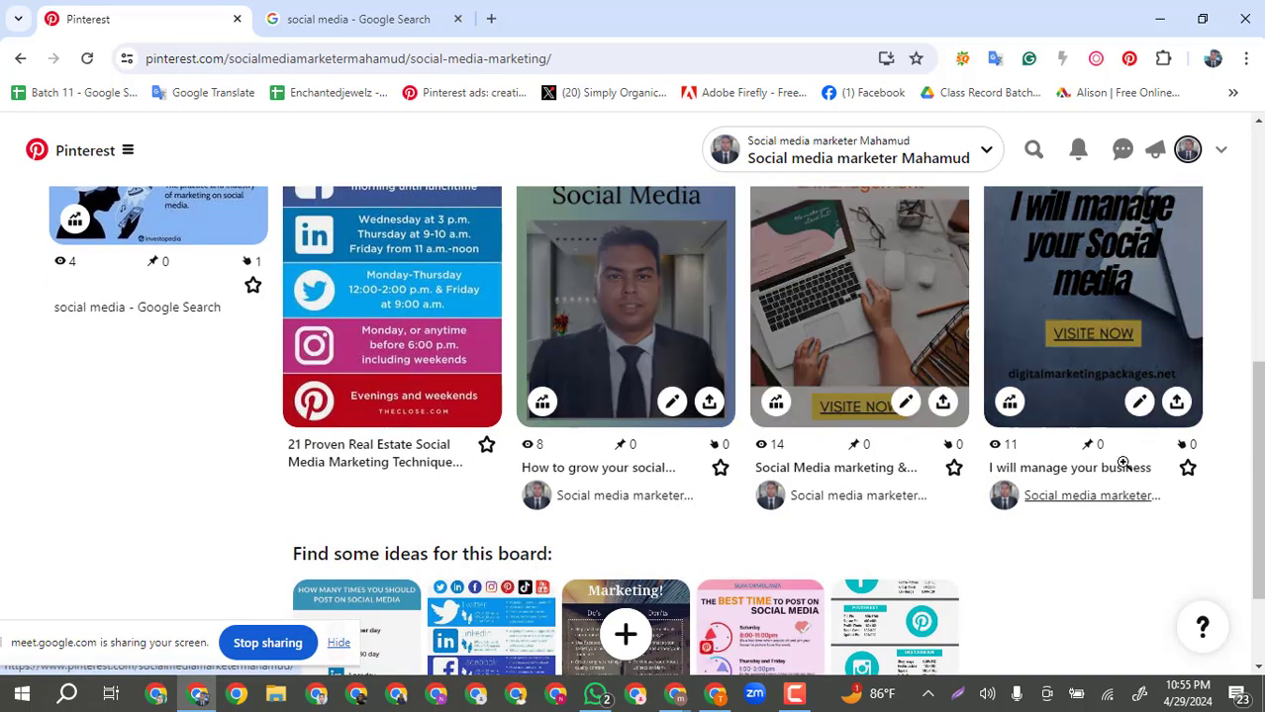
scroll(1101, 423, up, 1)
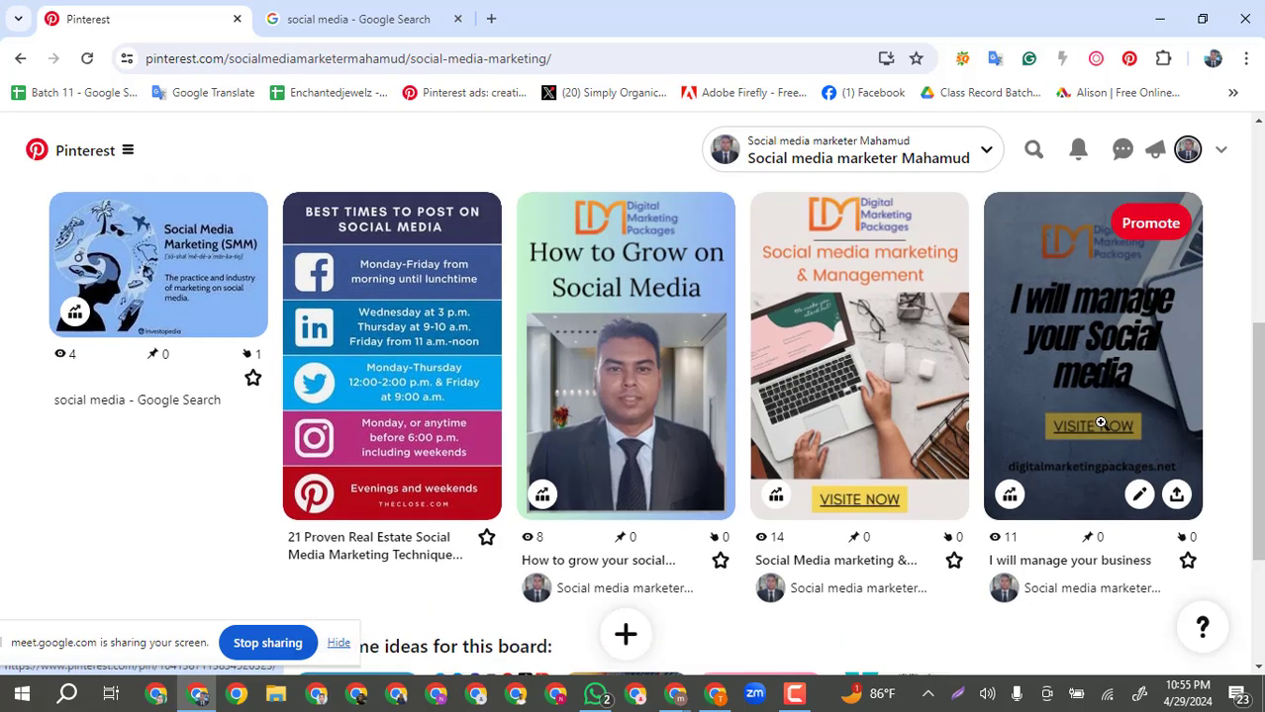
scroll(1098, 406, down, 1)
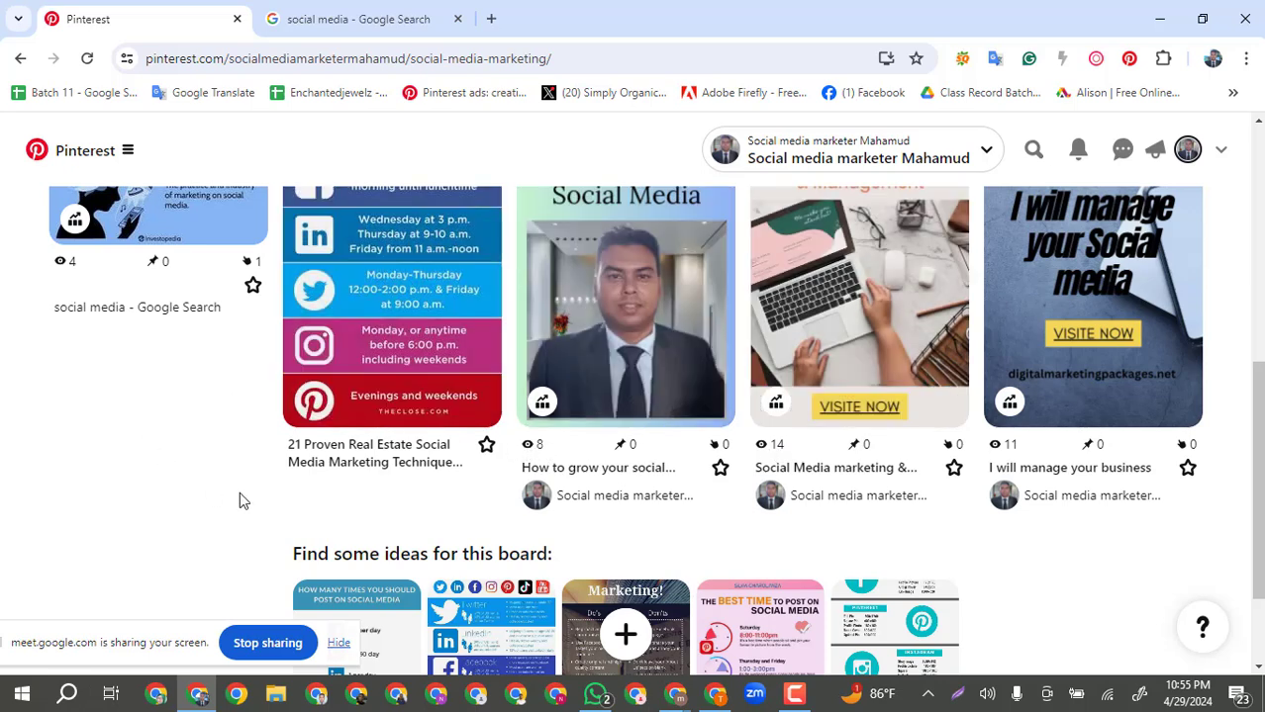
scroll(240, 501, up, 1)
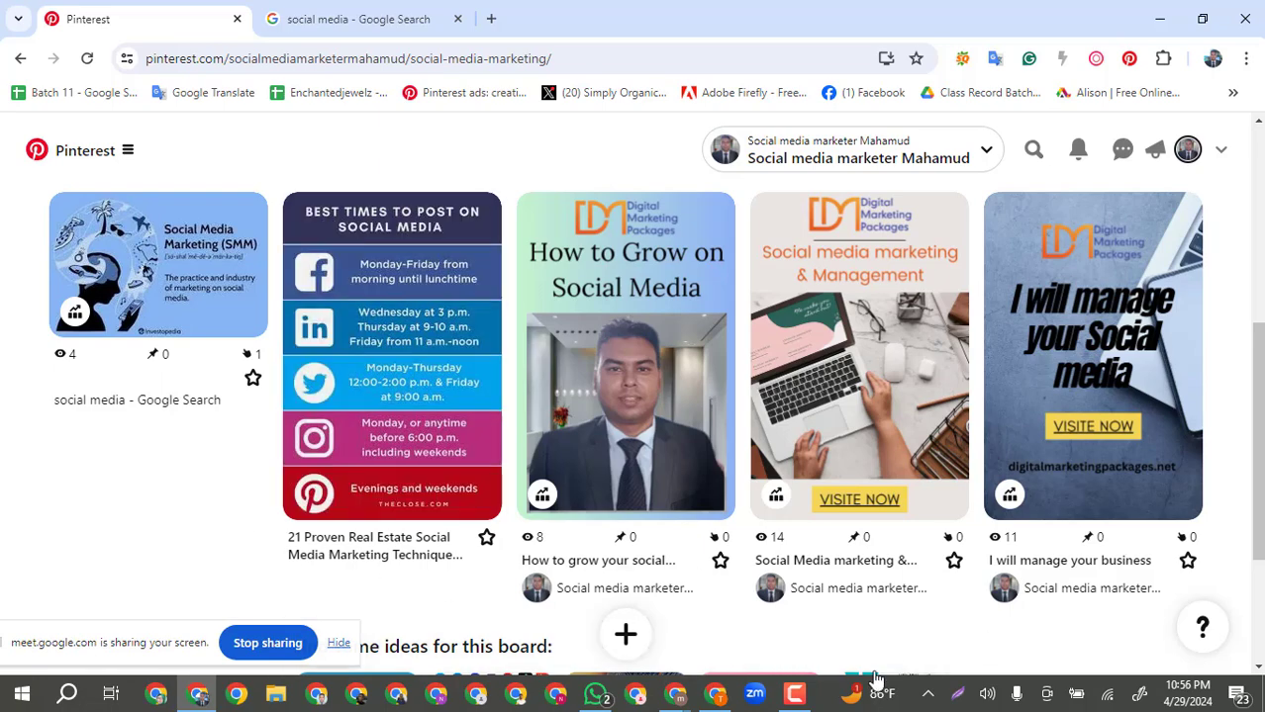
Switch to the Pinterest outline in Google Docs and highlight the Why pins Save and 1 day Pins Save points in turn.
click(715, 695)
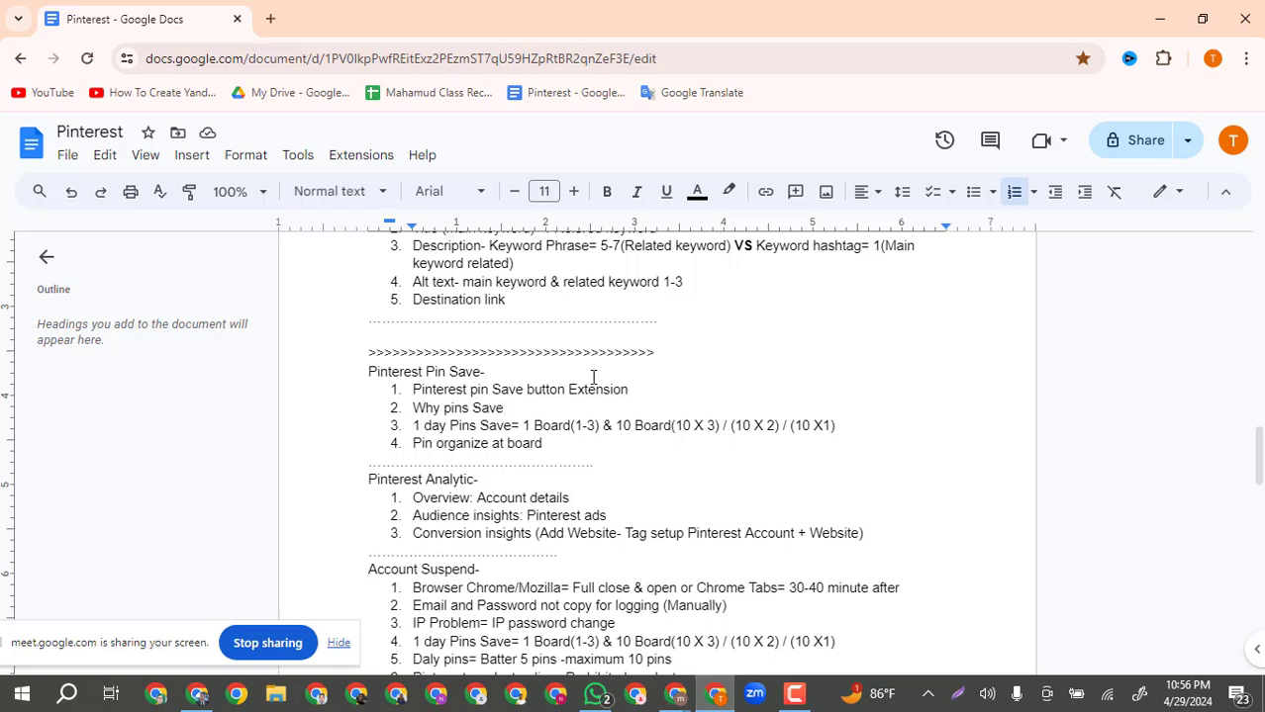
drag(517, 407, 416, 404)
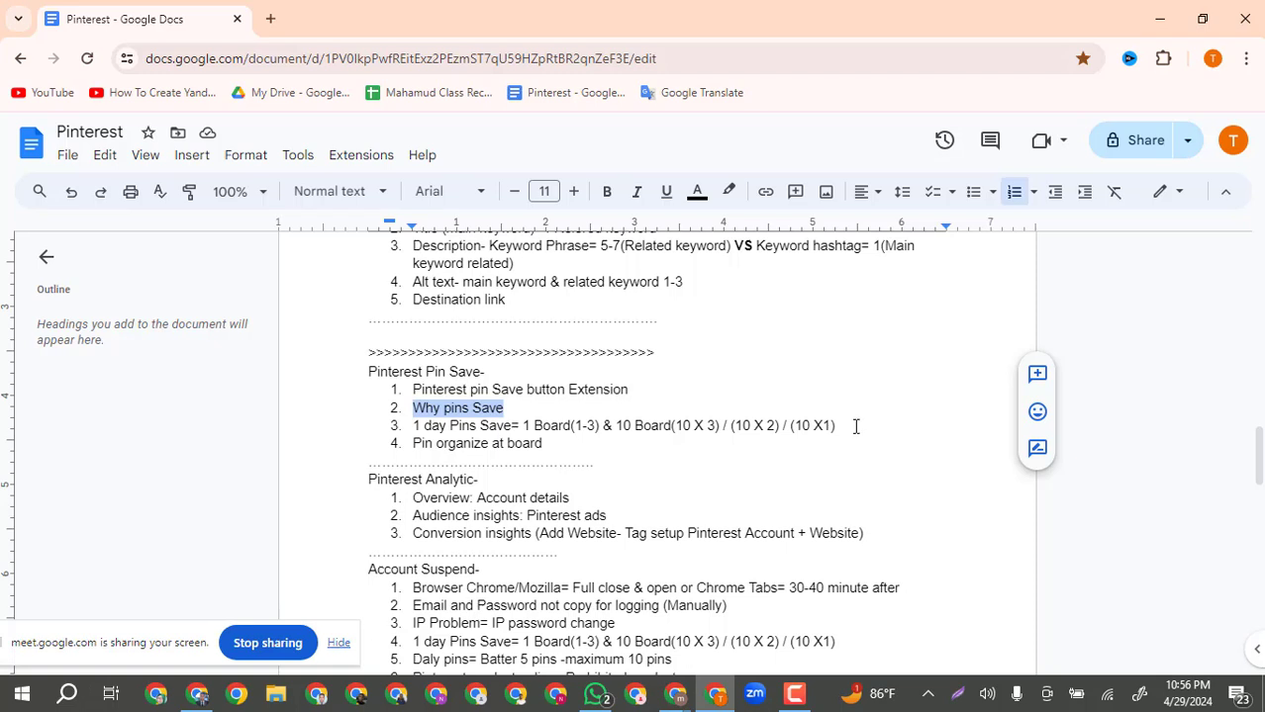
drag(856, 425, 403, 426)
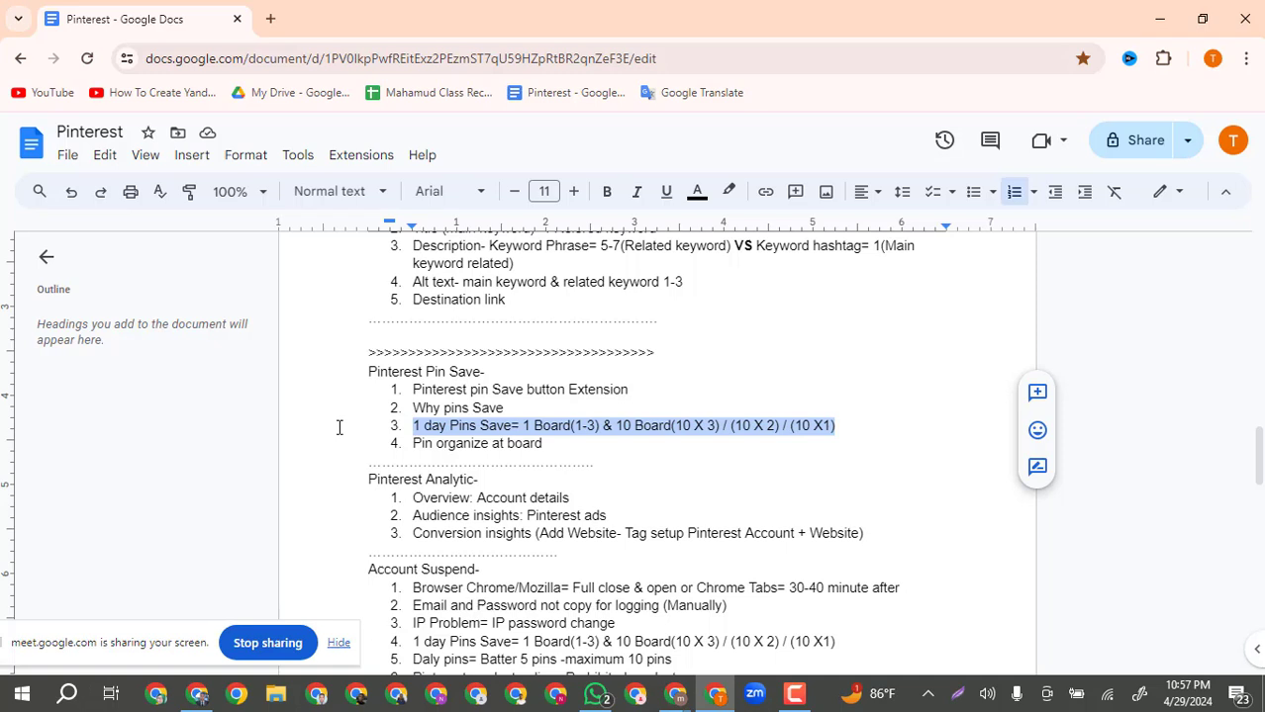
click(872, 419)
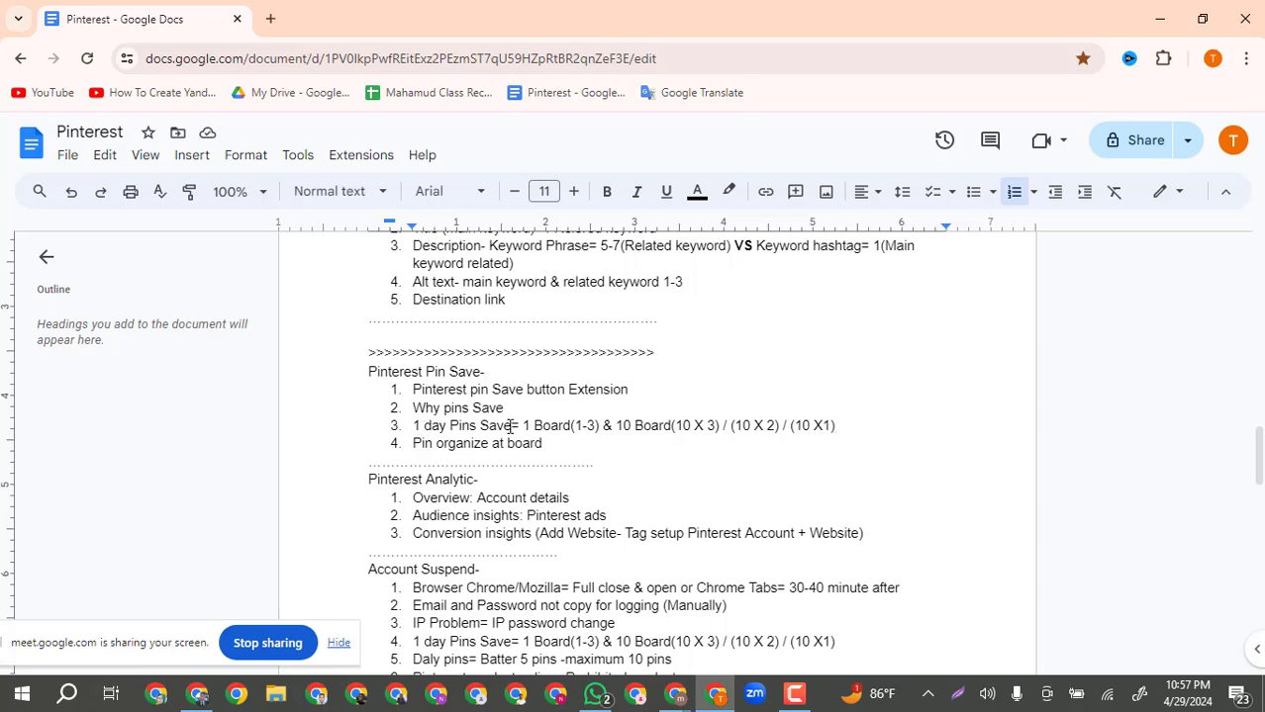
Review the outline's Account Suspend notes and prohibited product list, and highlight the 1 day Pins Save rule under Account Suspend.
scroll(615, 387, down, 1)
scroll(615, 391, down, 3)
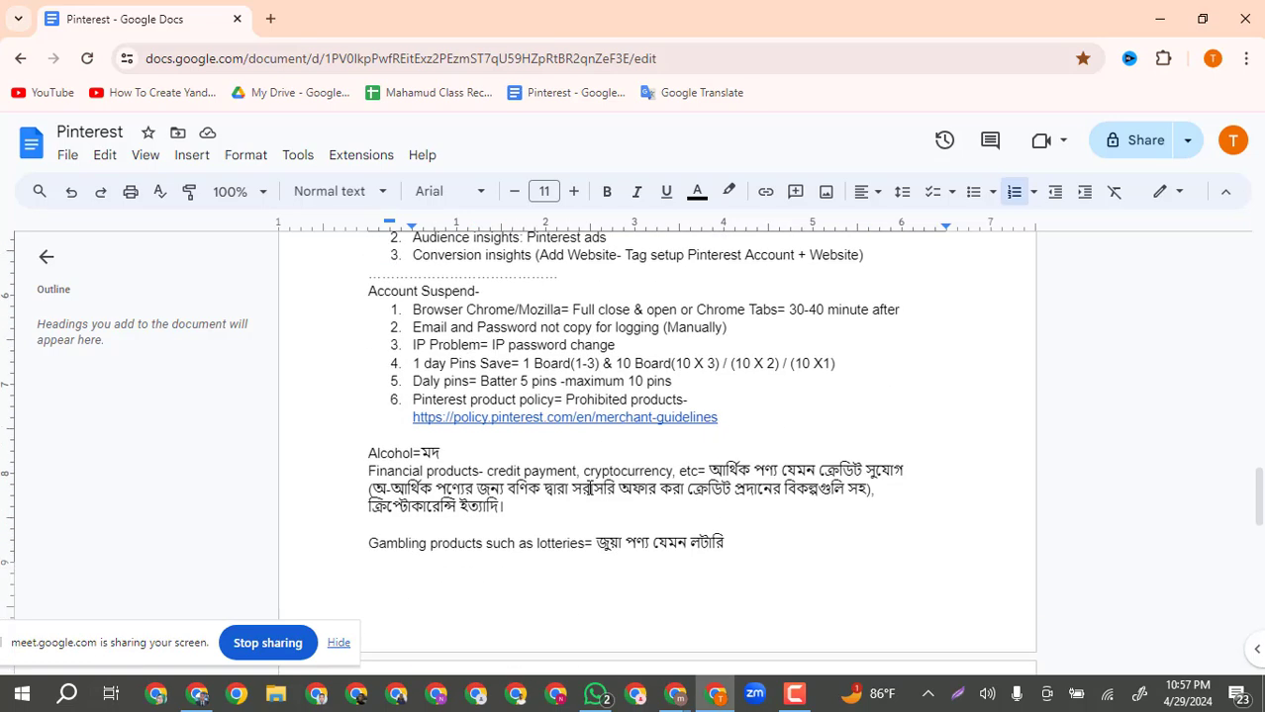
scroll(590, 485, up, 8)
scroll(588, 488, down, 1)
scroll(589, 487, down, 15)
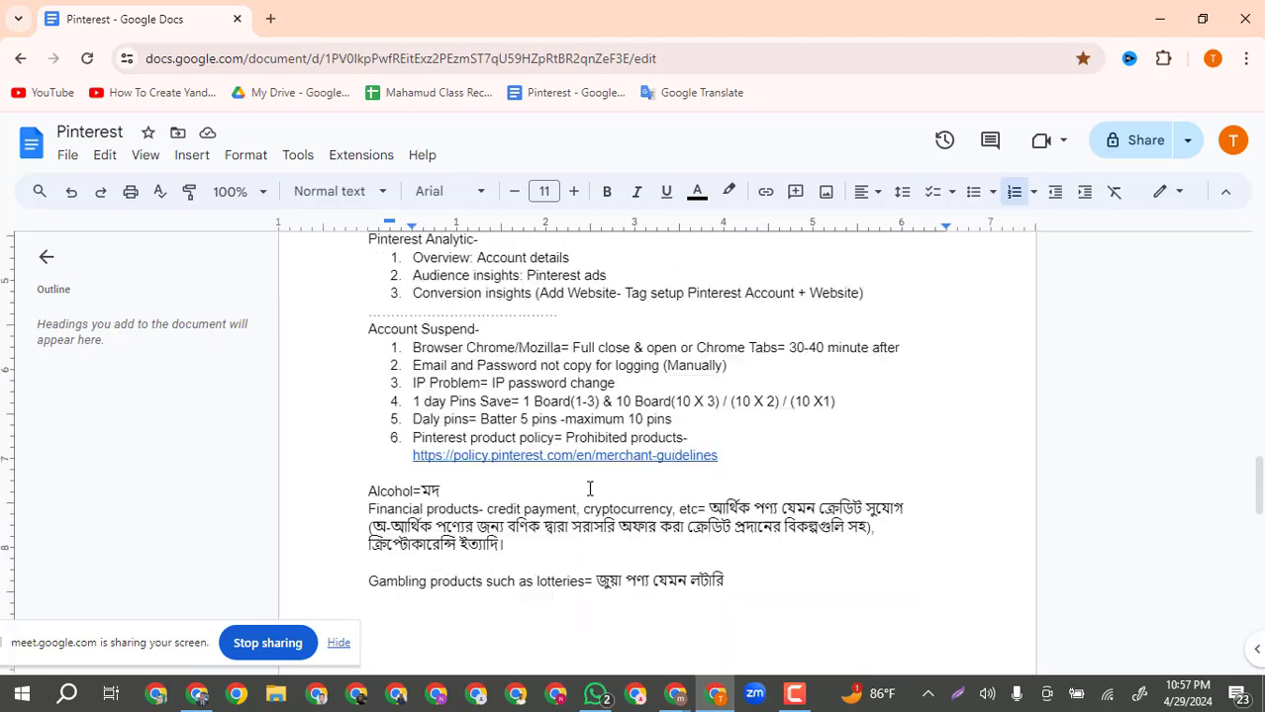
scroll(588, 489, down, 5)
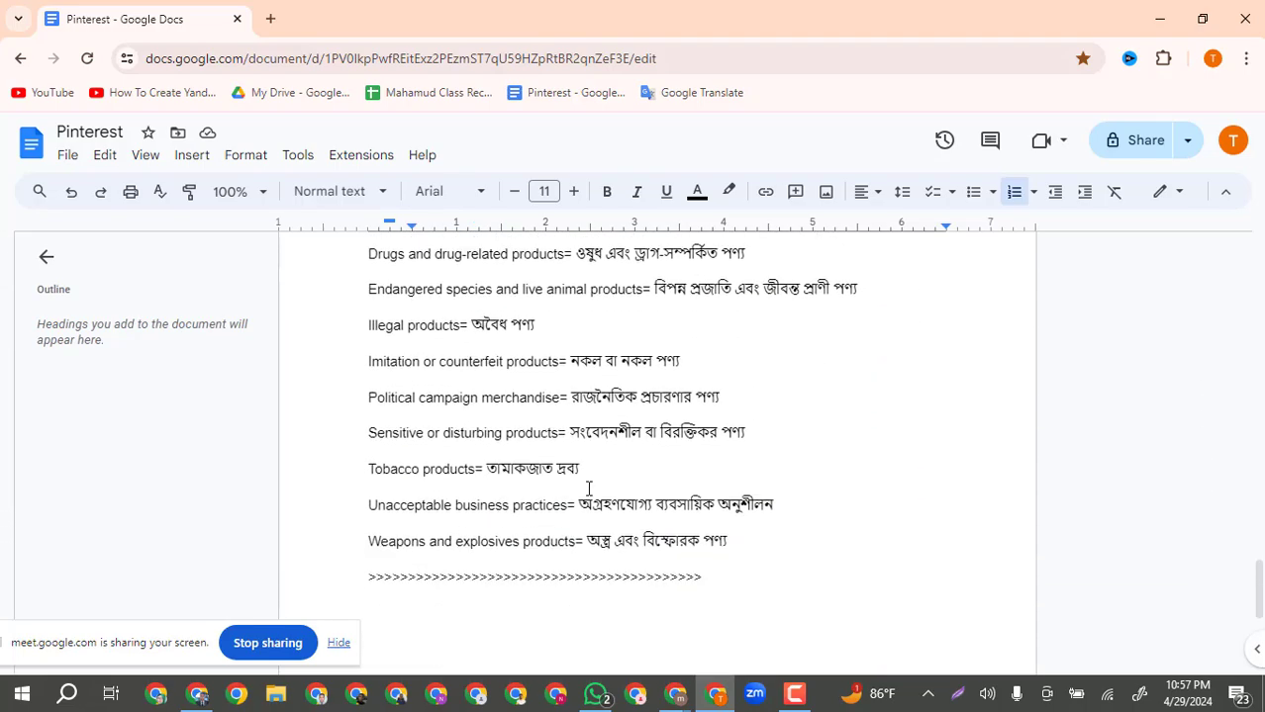
scroll(587, 487, up, 5)
scroll(588, 489, up, 4)
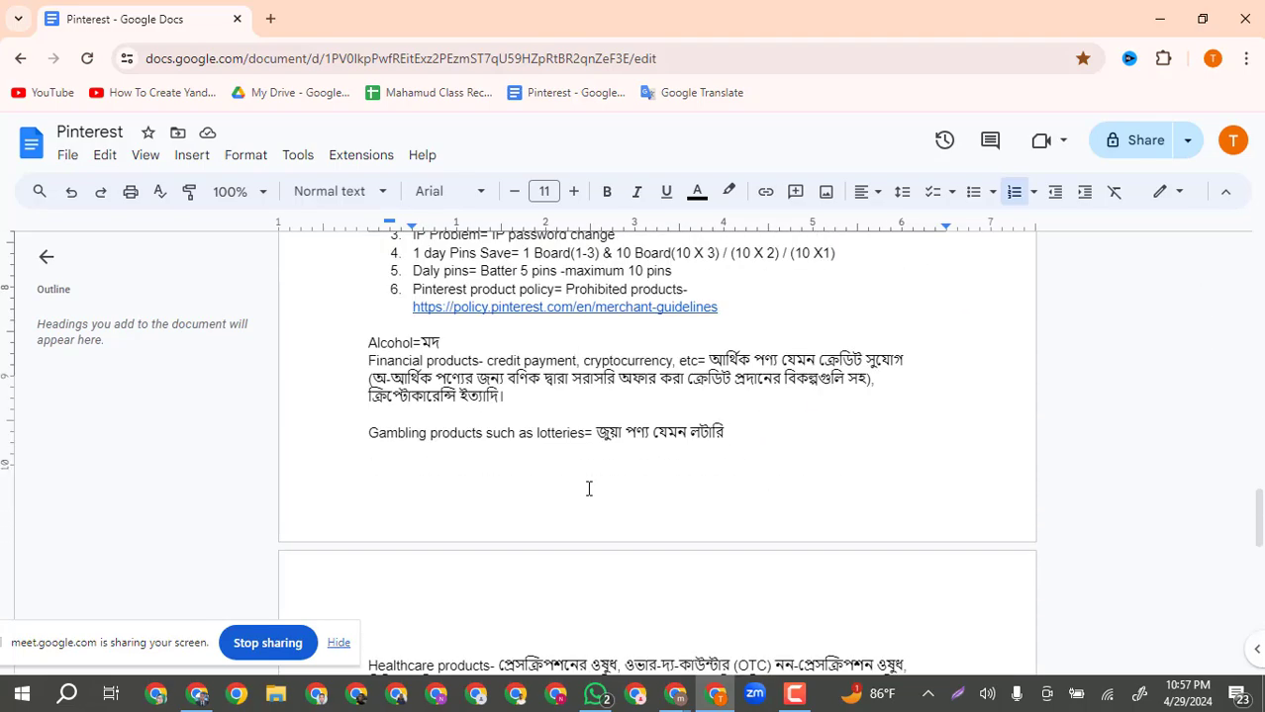
scroll(588, 488, up, 1)
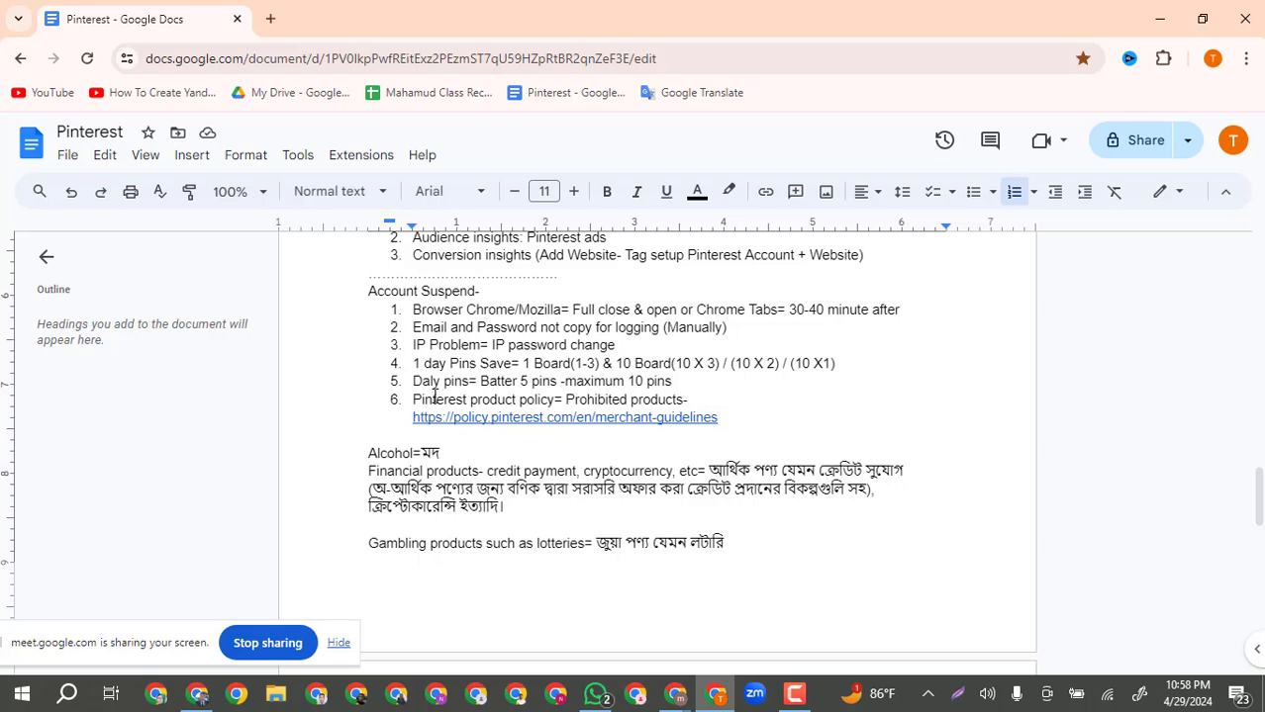
drag(416, 363, 874, 365)
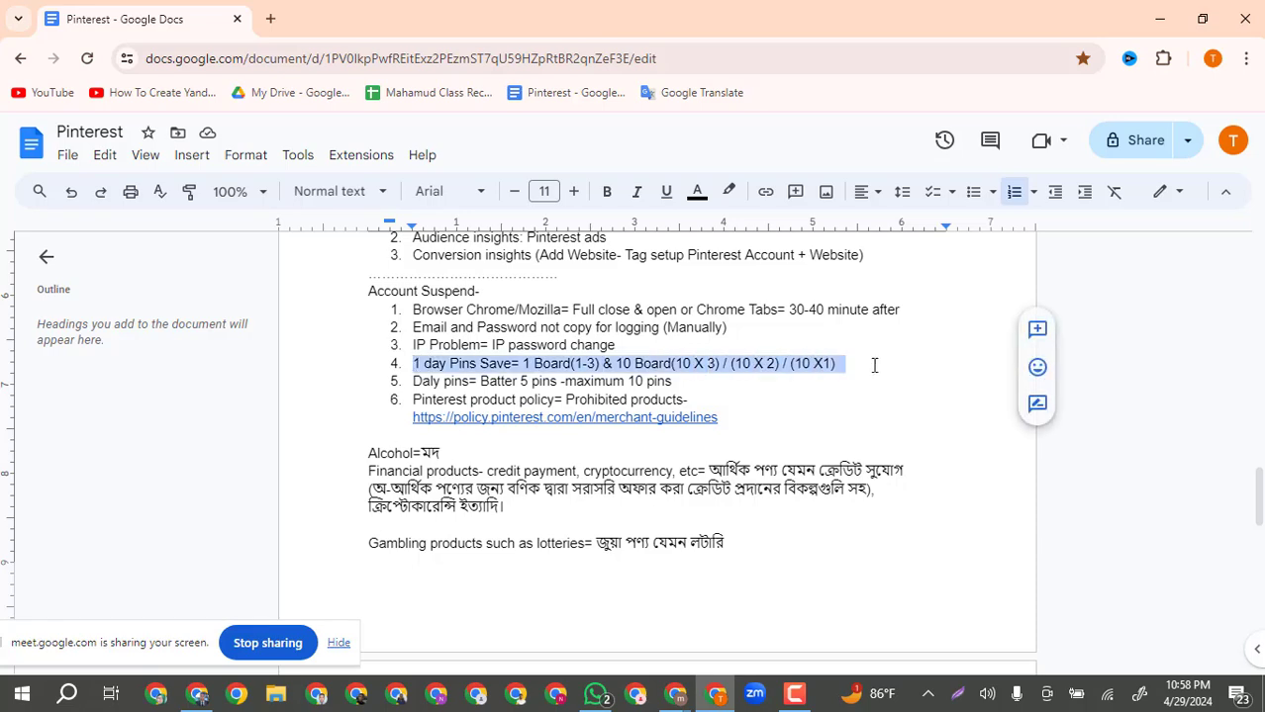
Highlight the four Pinterest Pin Save points one after another, from the Save button extension to Pin organize at board.
scroll(513, 398, up, 2)
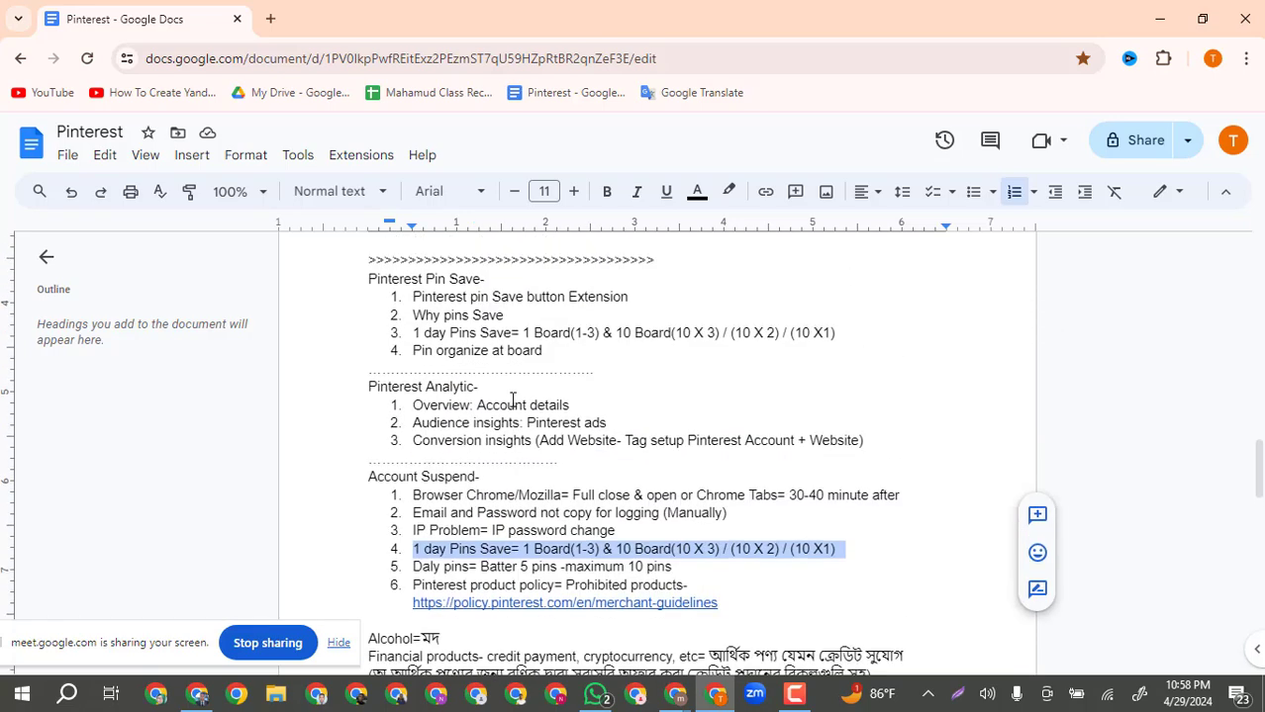
scroll(609, 423, up, 1)
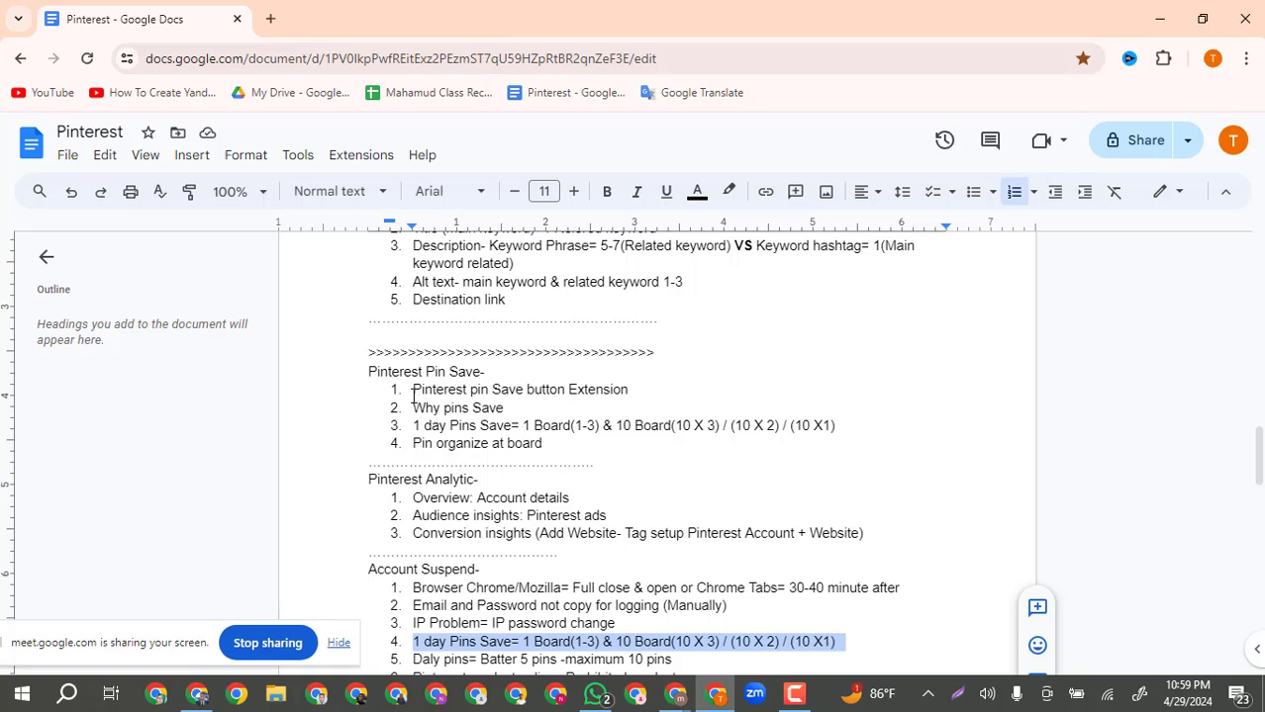
drag(411, 390, 630, 392)
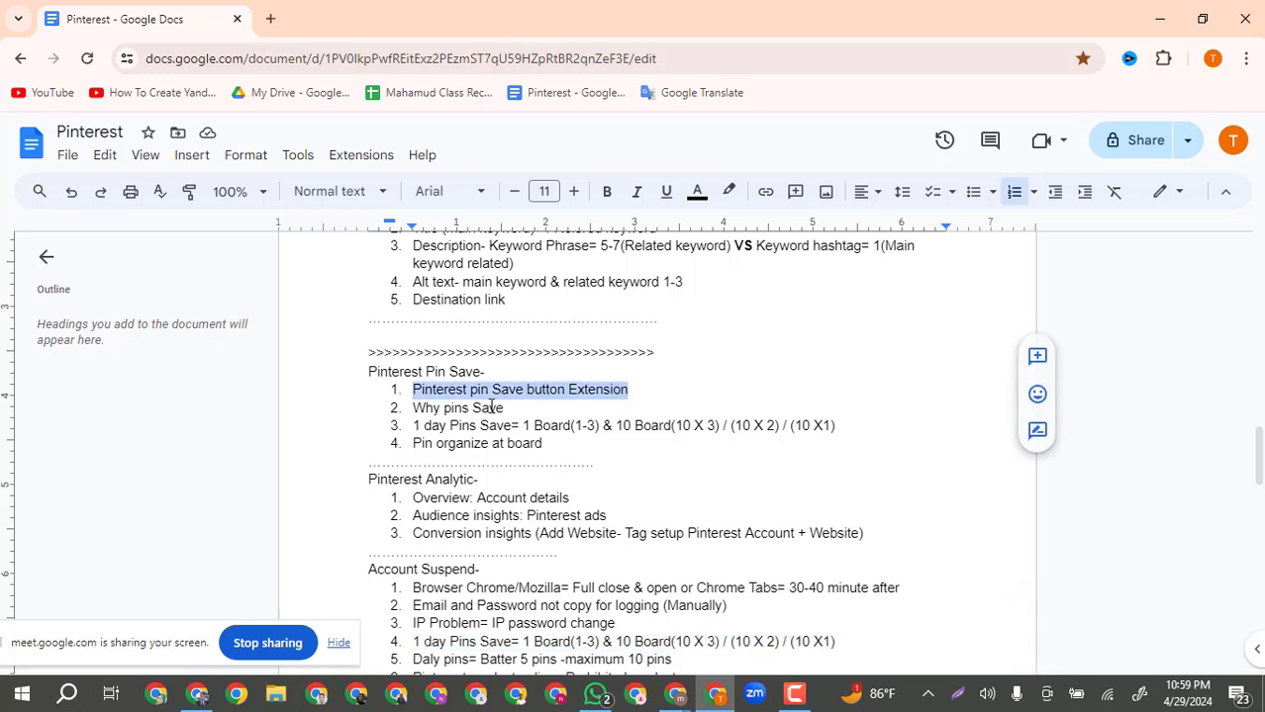
drag(506, 408, 414, 408)
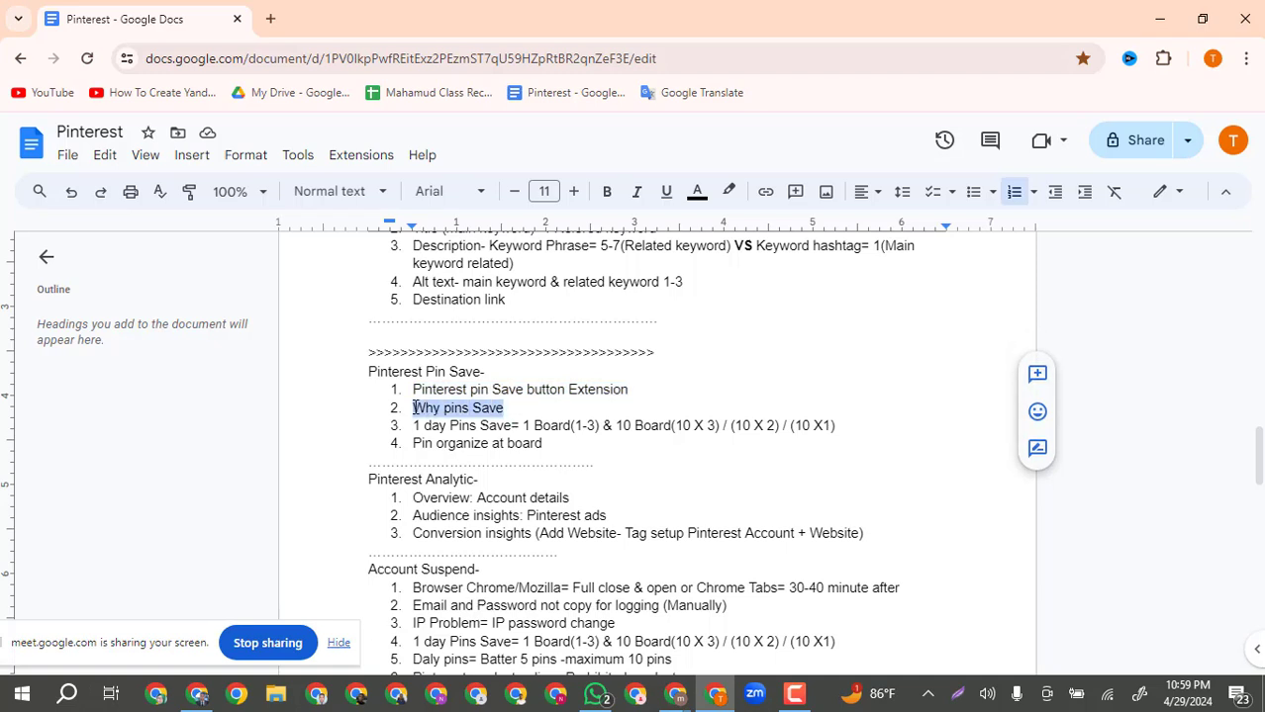
drag(847, 426, 408, 427)
click(558, 443)
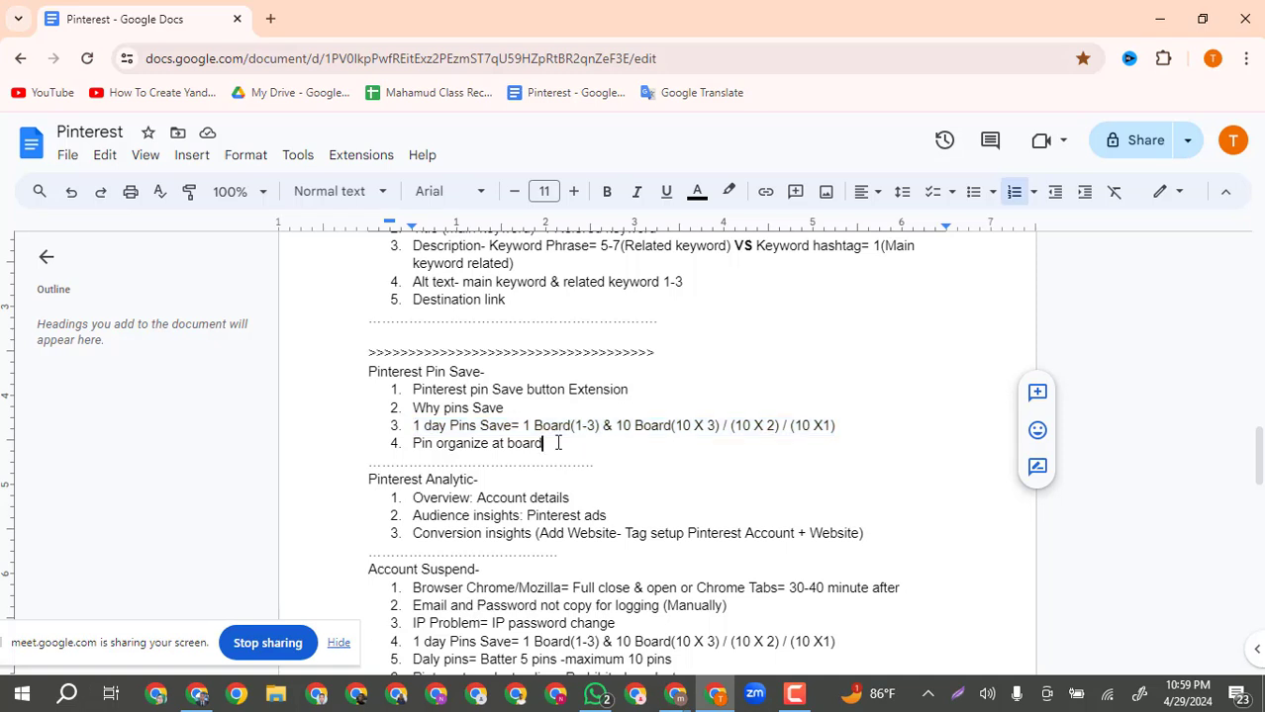
drag(556, 444, 410, 443)
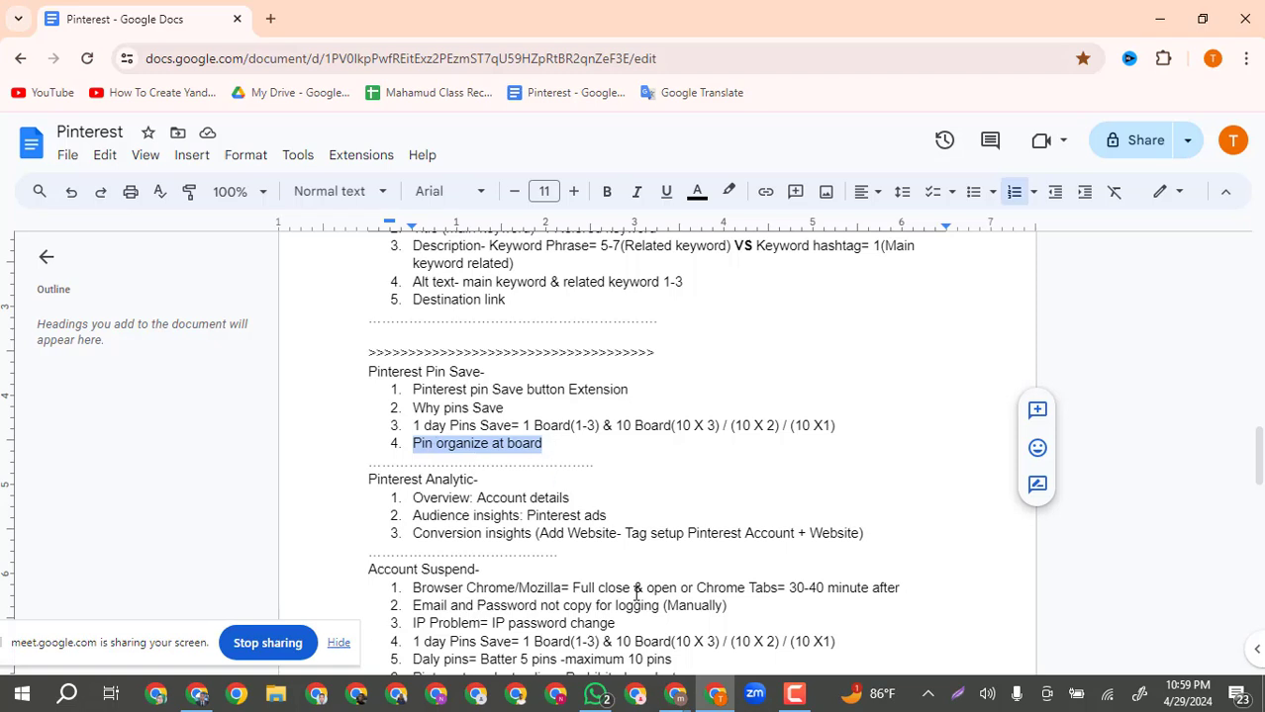
Switch back to Pinterest and go from the Social media marketing board to the account's own profile.
mouse_move(720, 705)
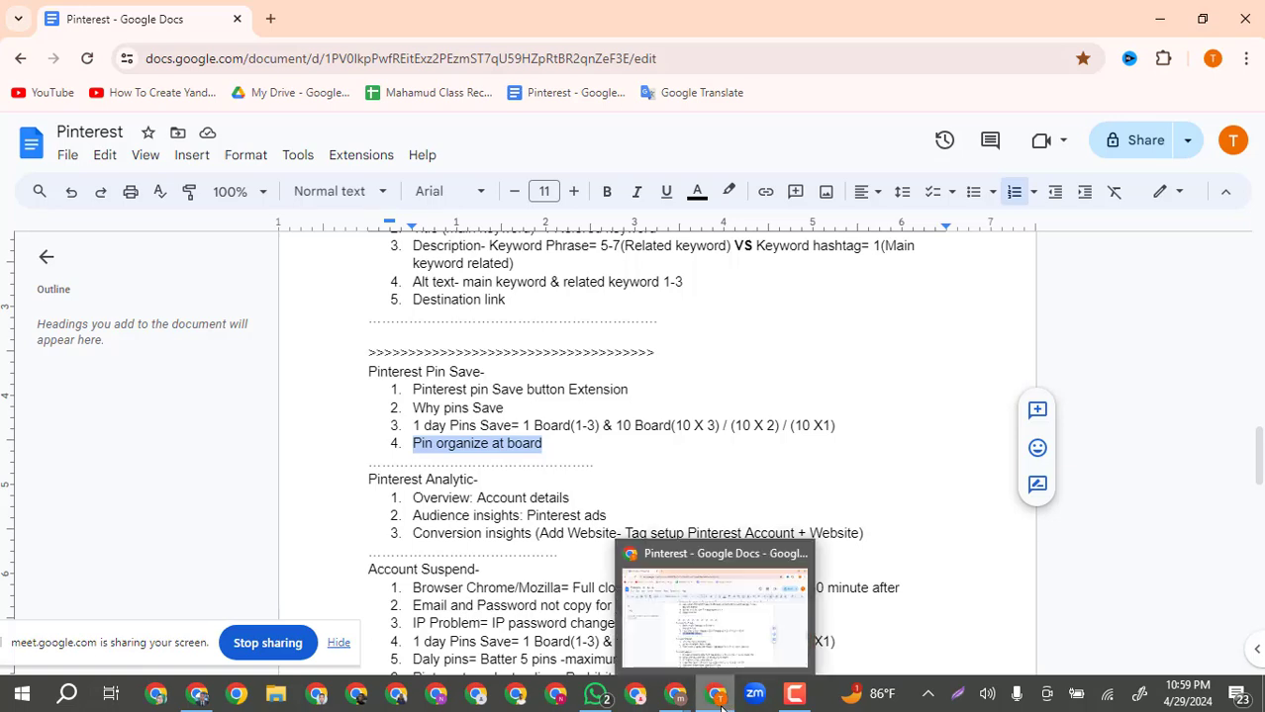
click(198, 700)
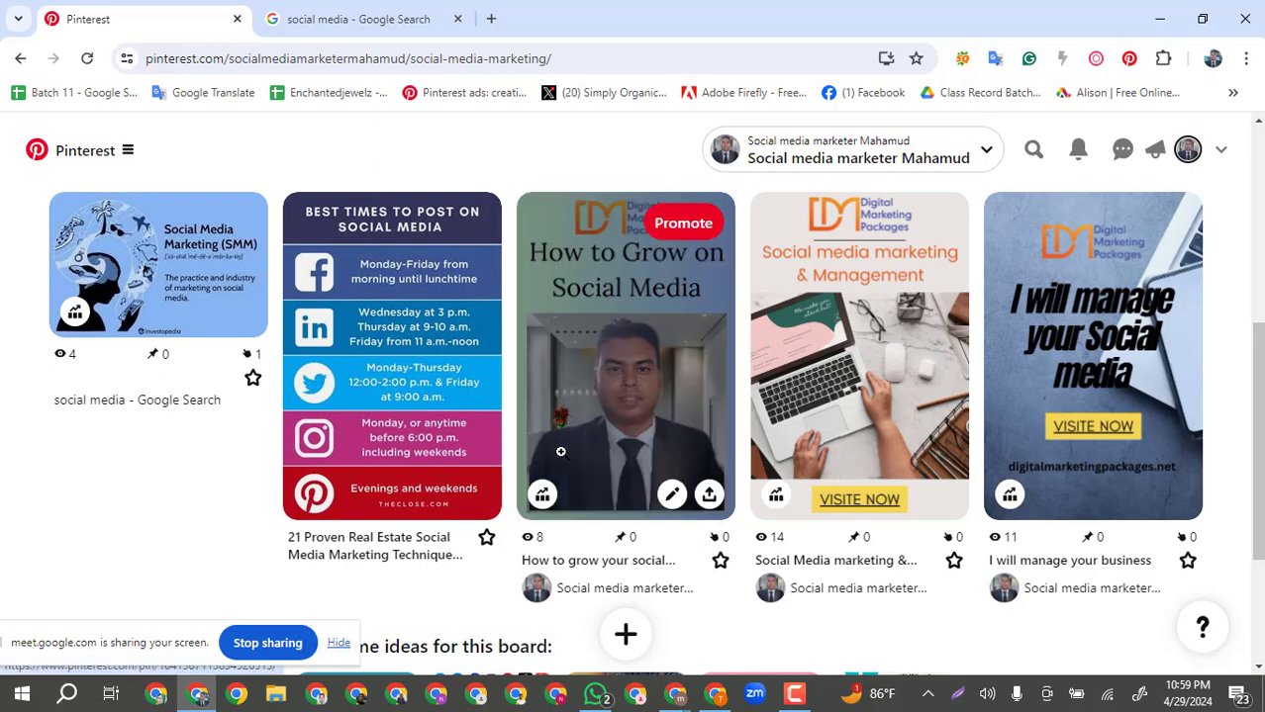
scroll(681, 399, up, 4)
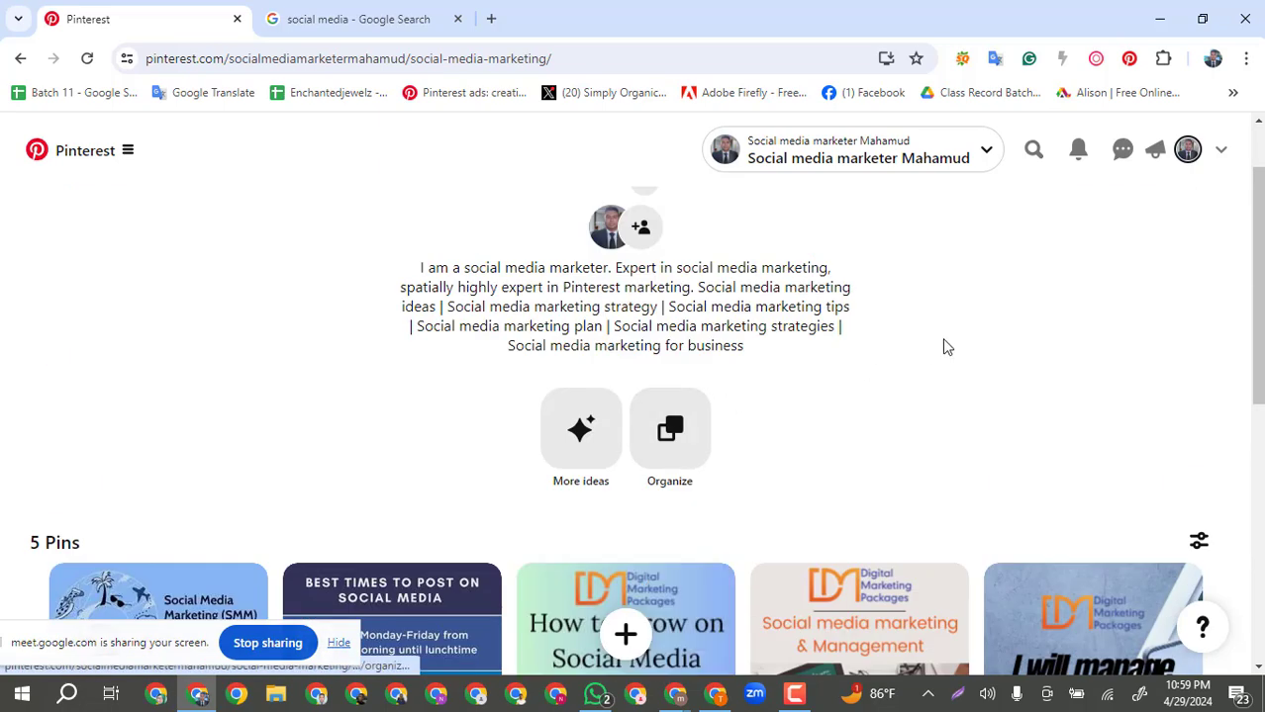
scroll(956, 342, up, 2)
click(1187, 150)
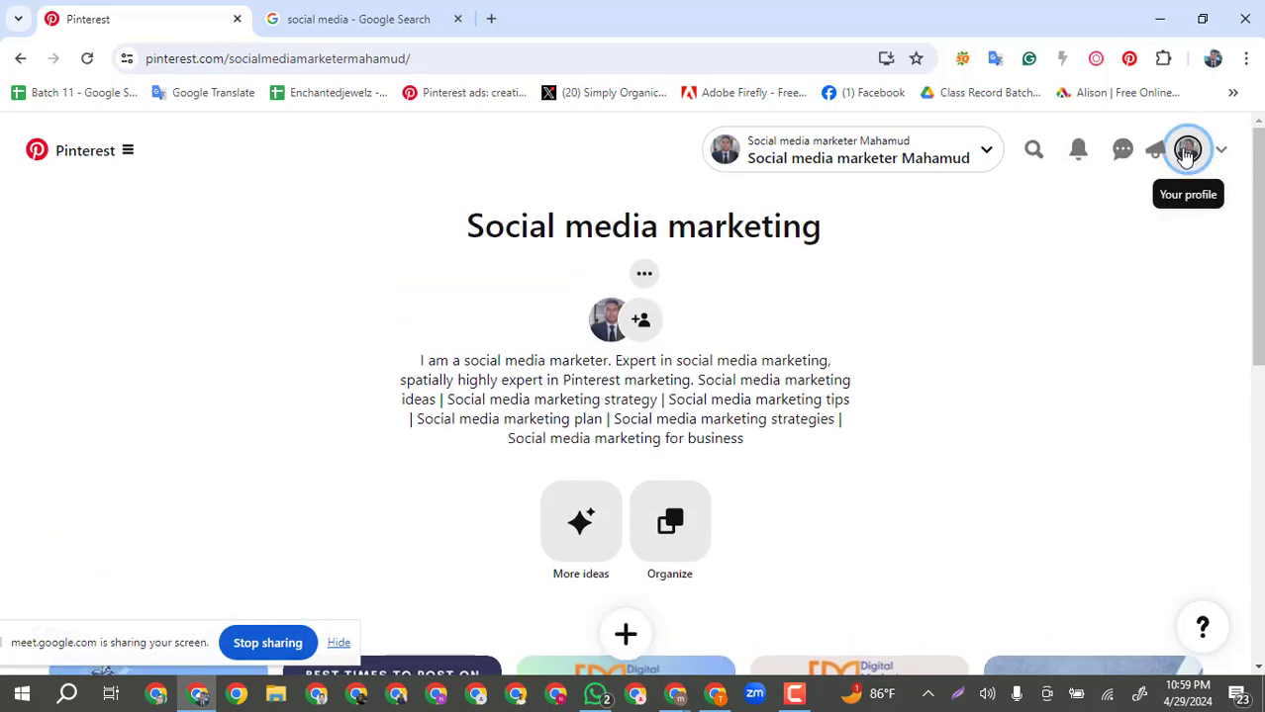
Show the profile's saved boards and open the Social media marketing board.
scroll(705, 344, up, 2)
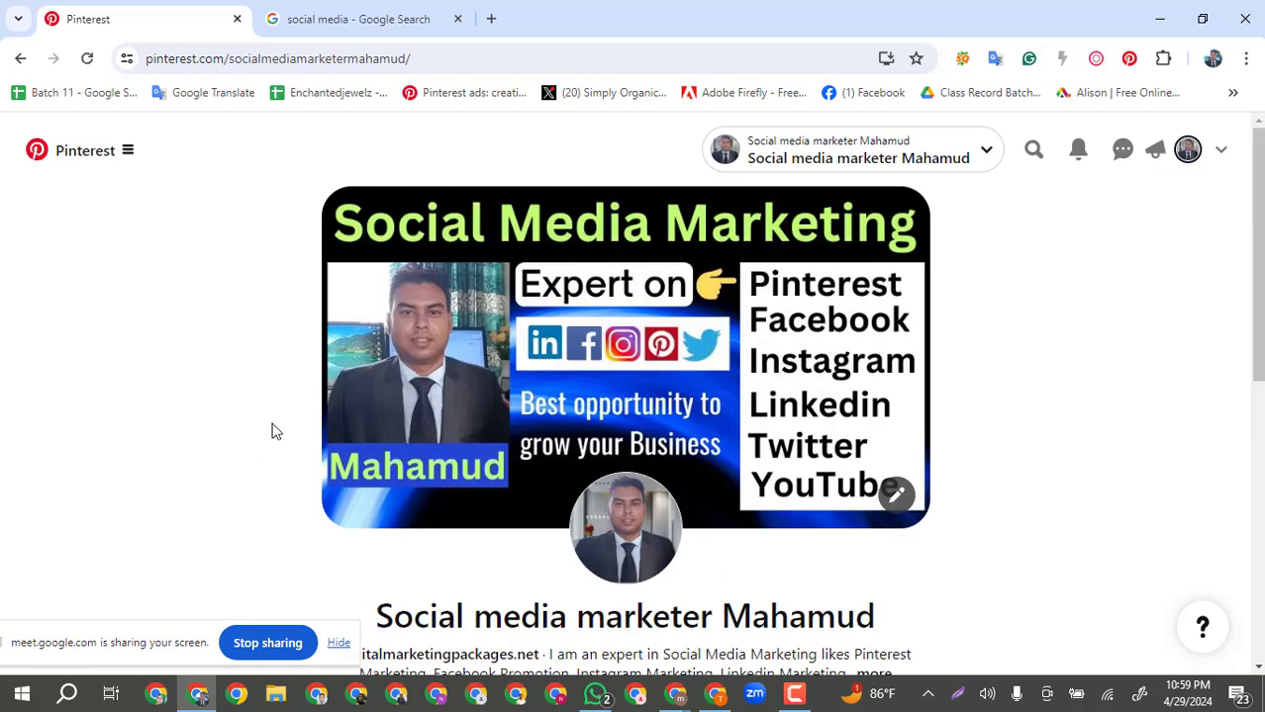
scroll(275, 431, down, 2)
scroll(275, 431, down, 2)
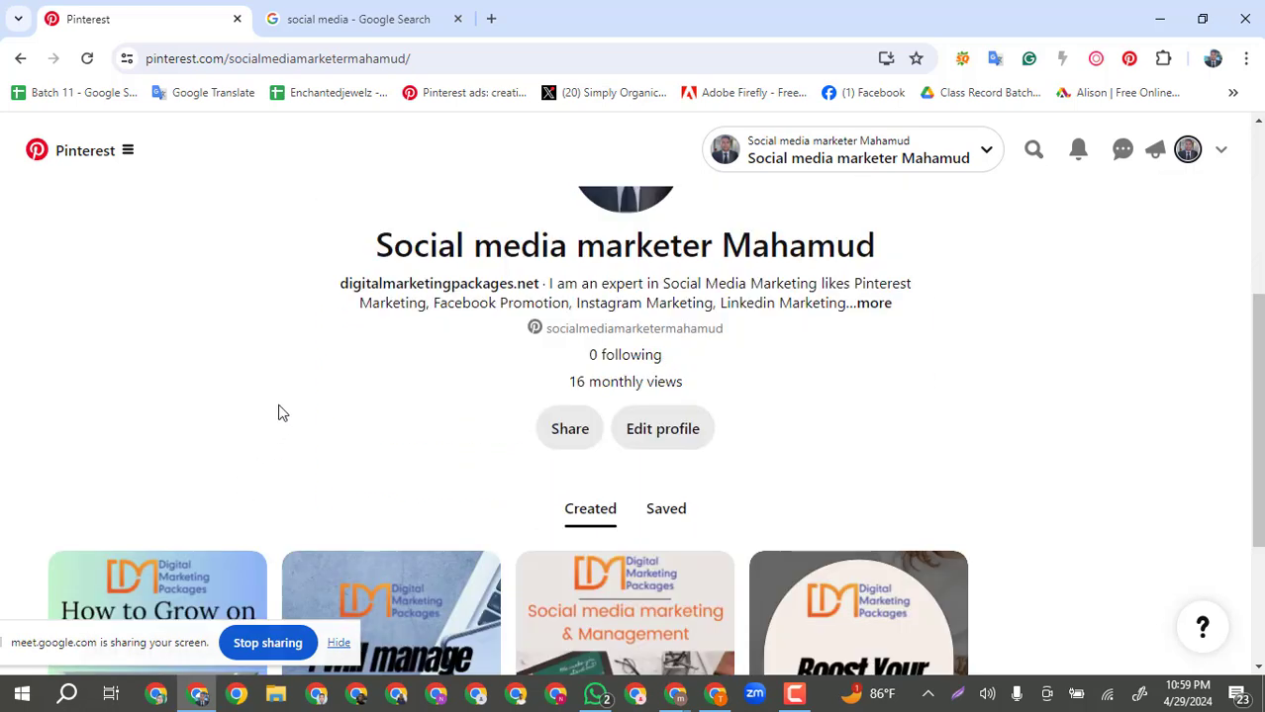
scroll(285, 401, down, 2)
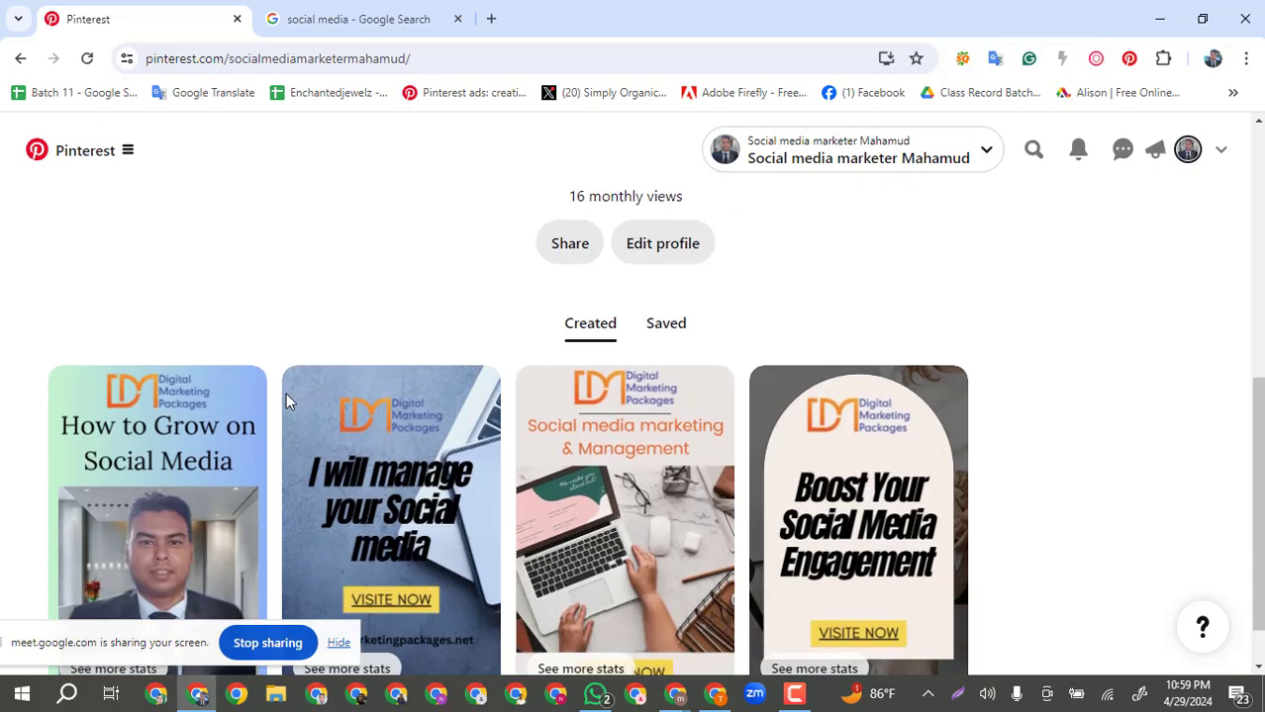
click(666, 324)
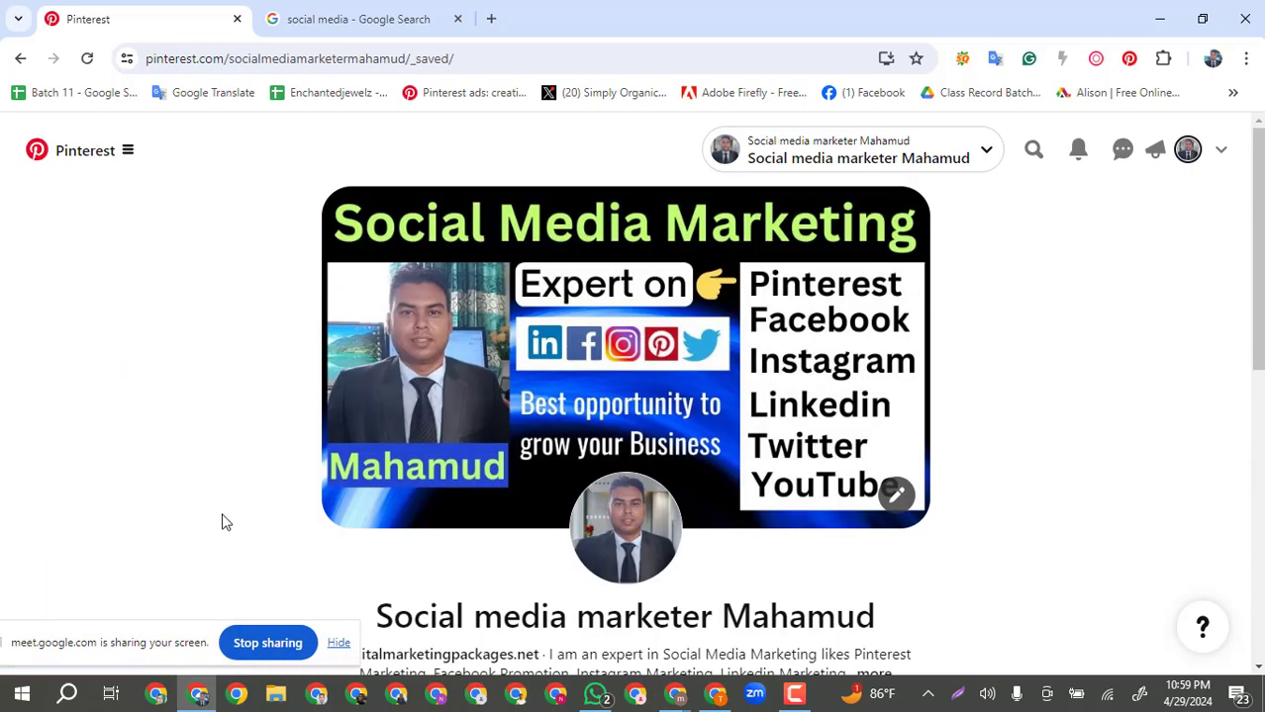
scroll(228, 515, down, 4)
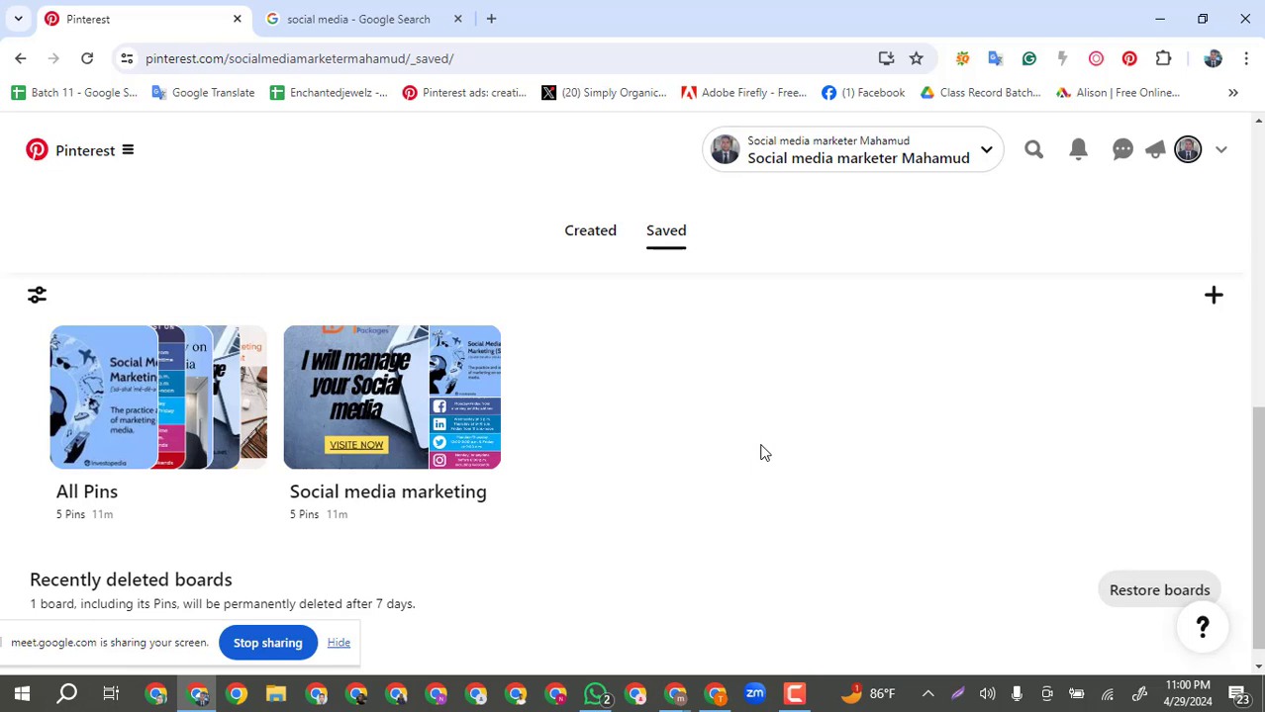
click(396, 499)
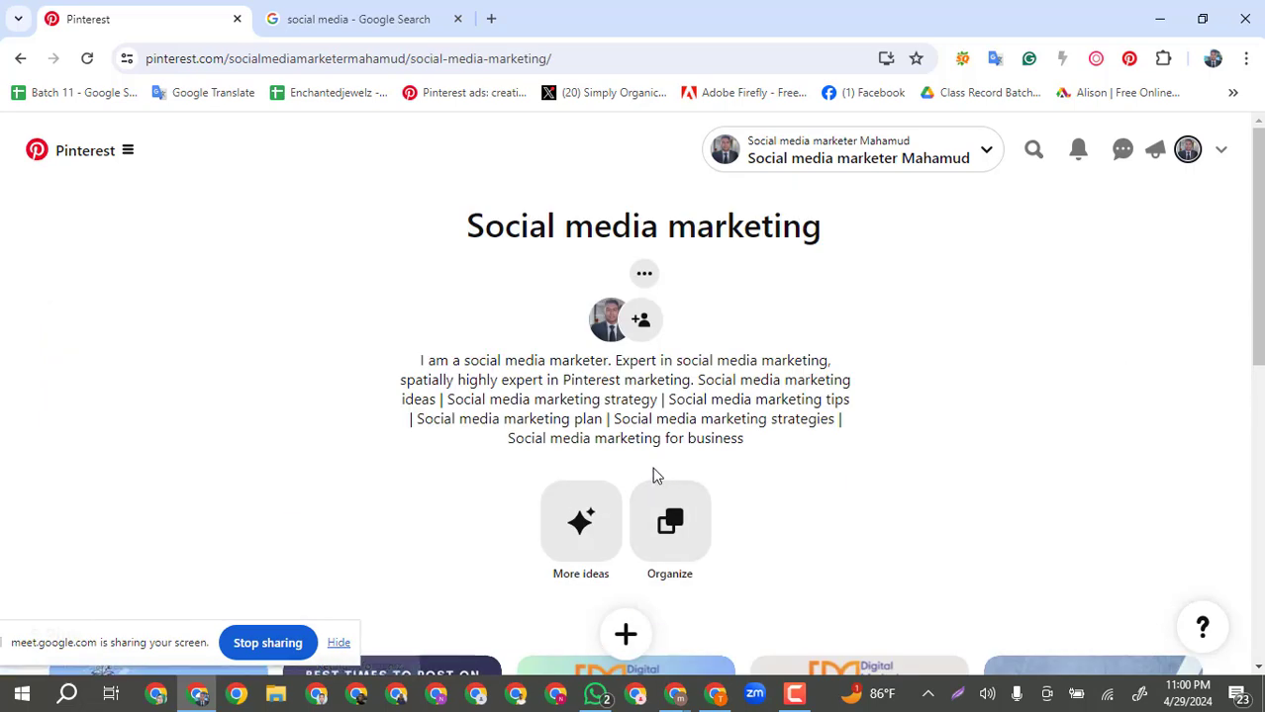
Look over the board's Pins and open its Organize view for selecting and reordering them.
scroll(652, 476, down, 4)
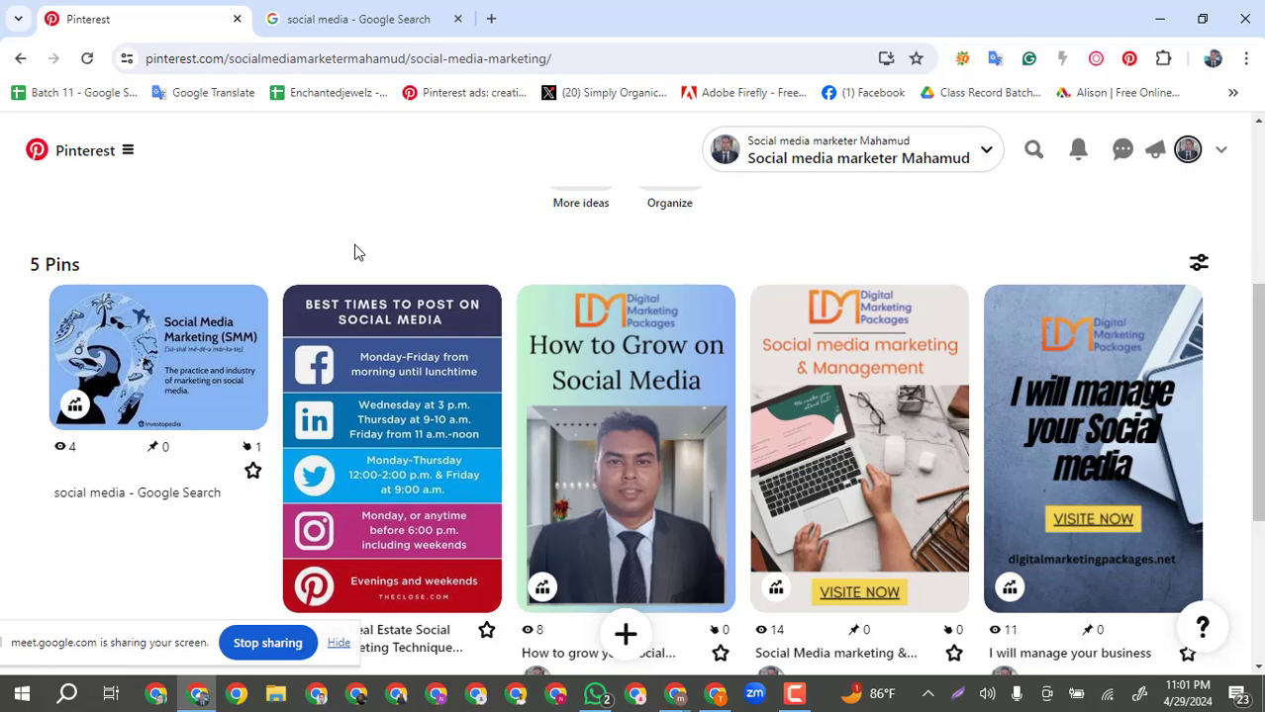
mouse_move(421, 435)
scroll(463, 435, up, 1)
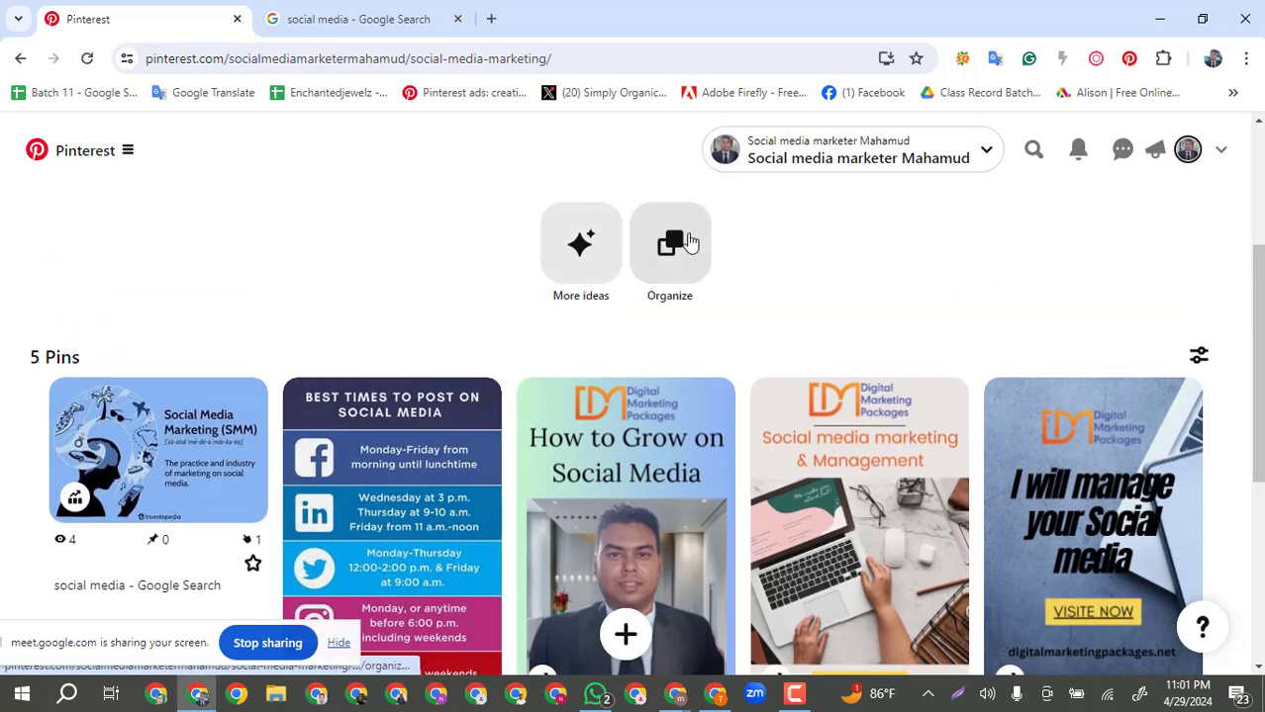
click(659, 263)
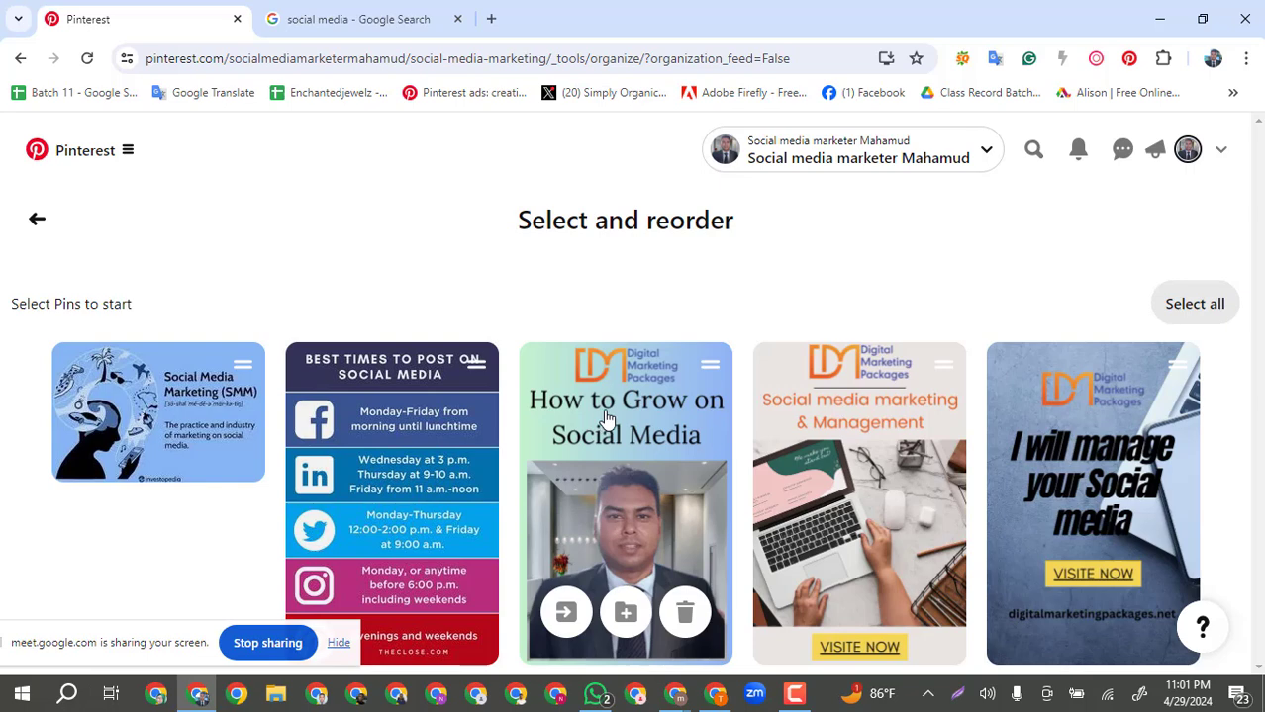
Reorder the Pins: How to Grow on Social Media first, I will manage your Social media second, Social media marketing & Management third.
drag(597, 421, 119, 401)
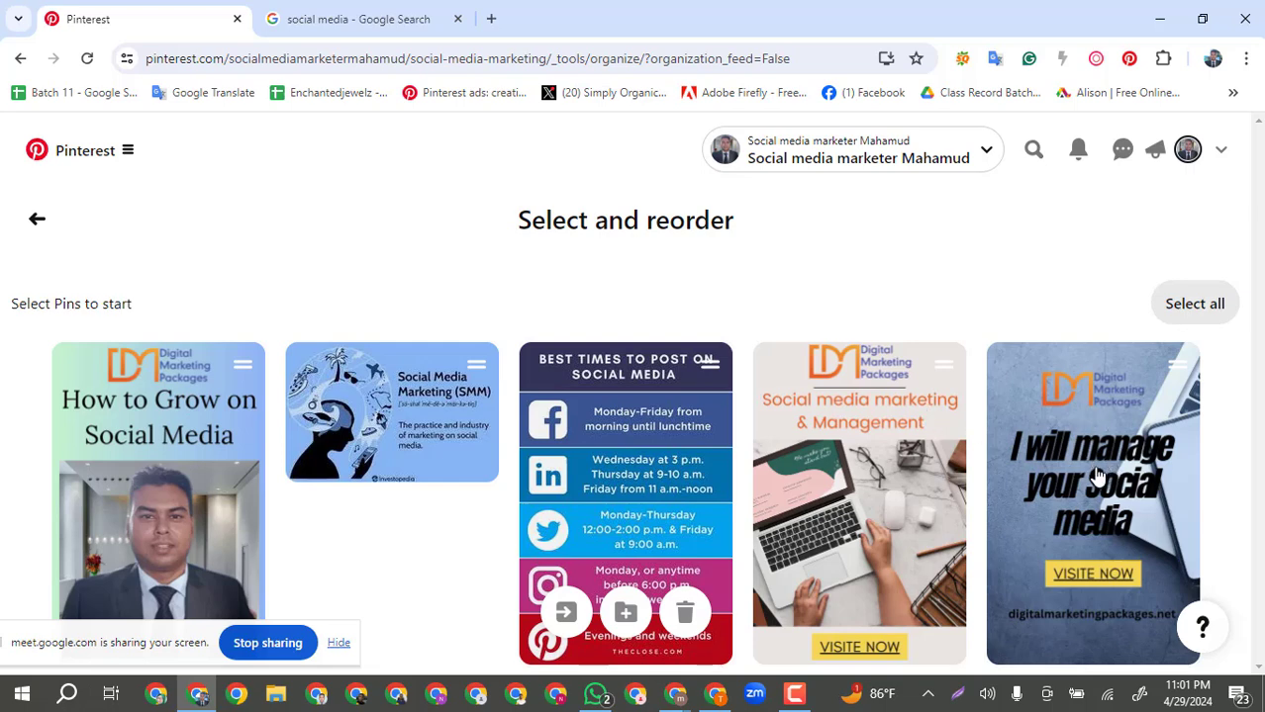
drag(1106, 473, 307, 475)
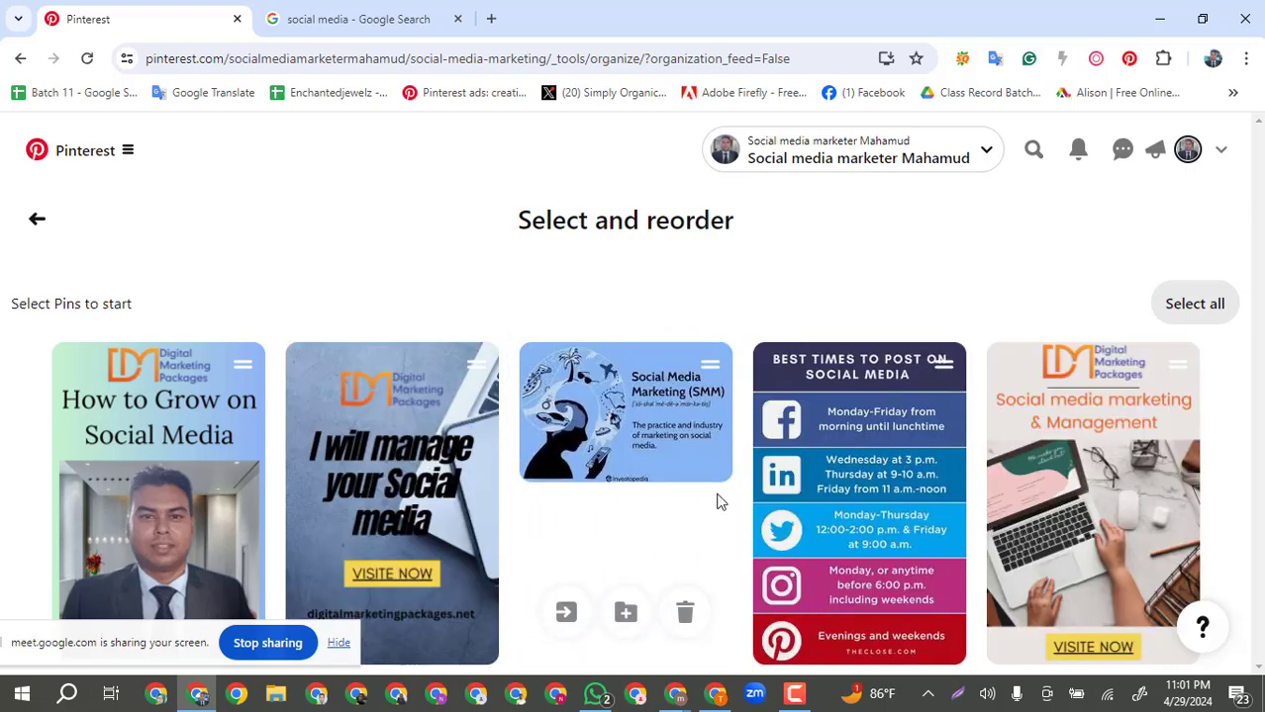
drag(1122, 441, 624, 433)
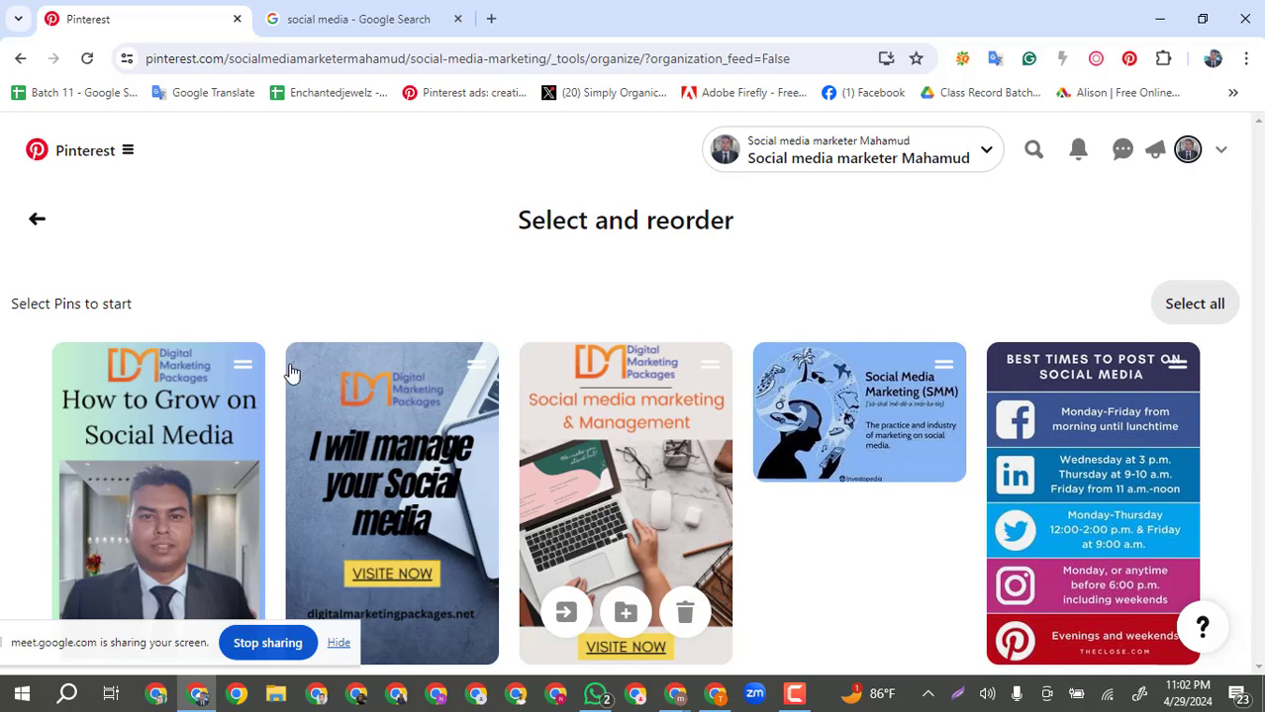
Switch to the Google Docs outline and recap Why pins Save, 1 day Pins Save and Pin organize at board by highlighting each.
click(714, 693)
click(557, 446)
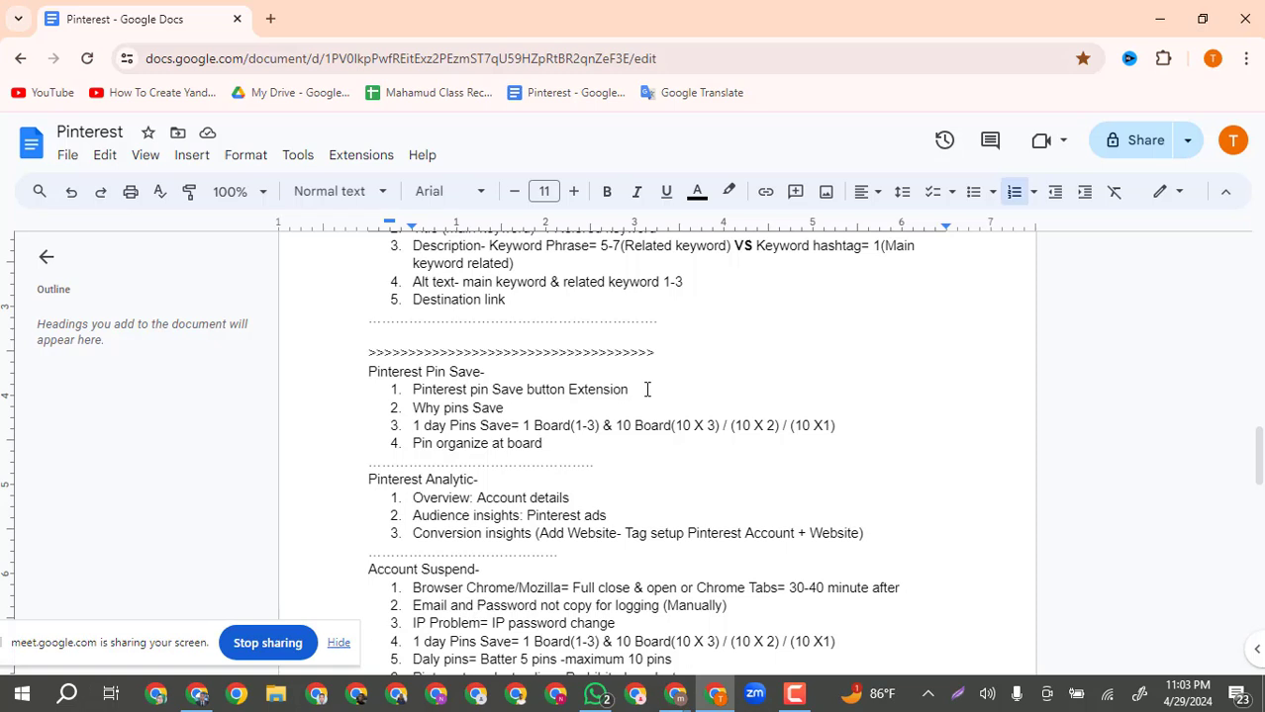
drag(504, 408, 414, 408)
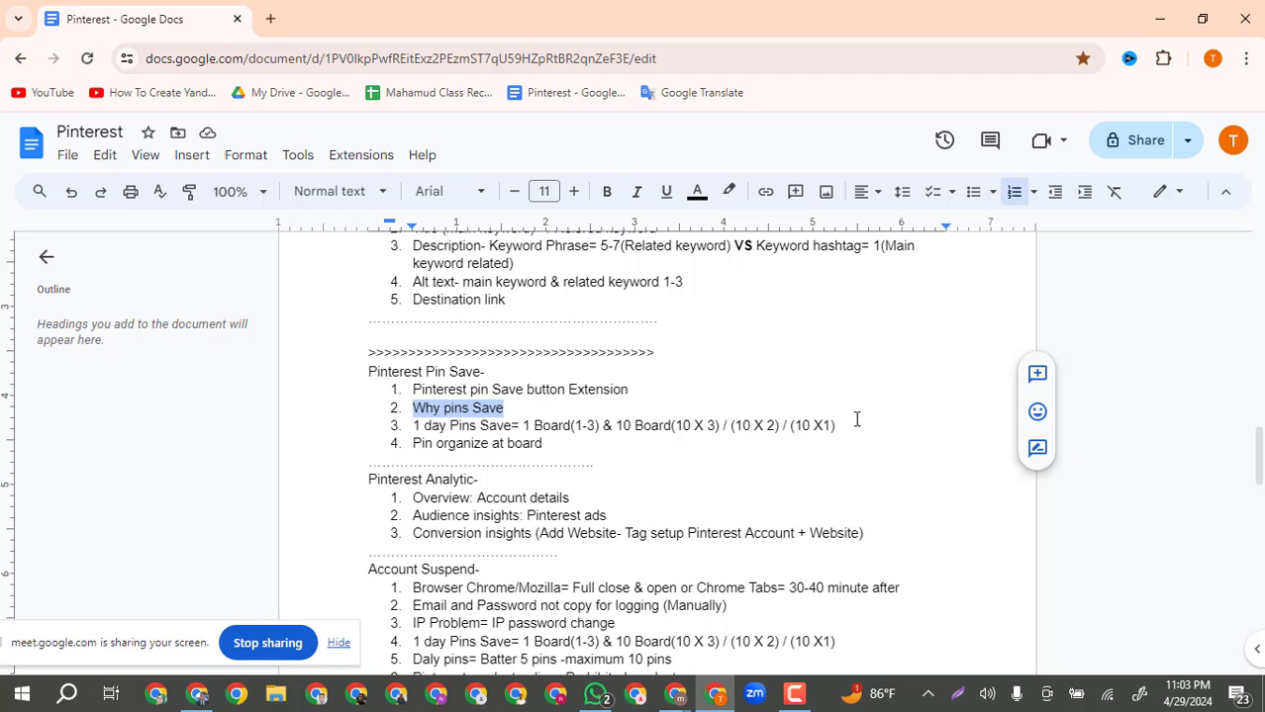
drag(853, 425, 421, 426)
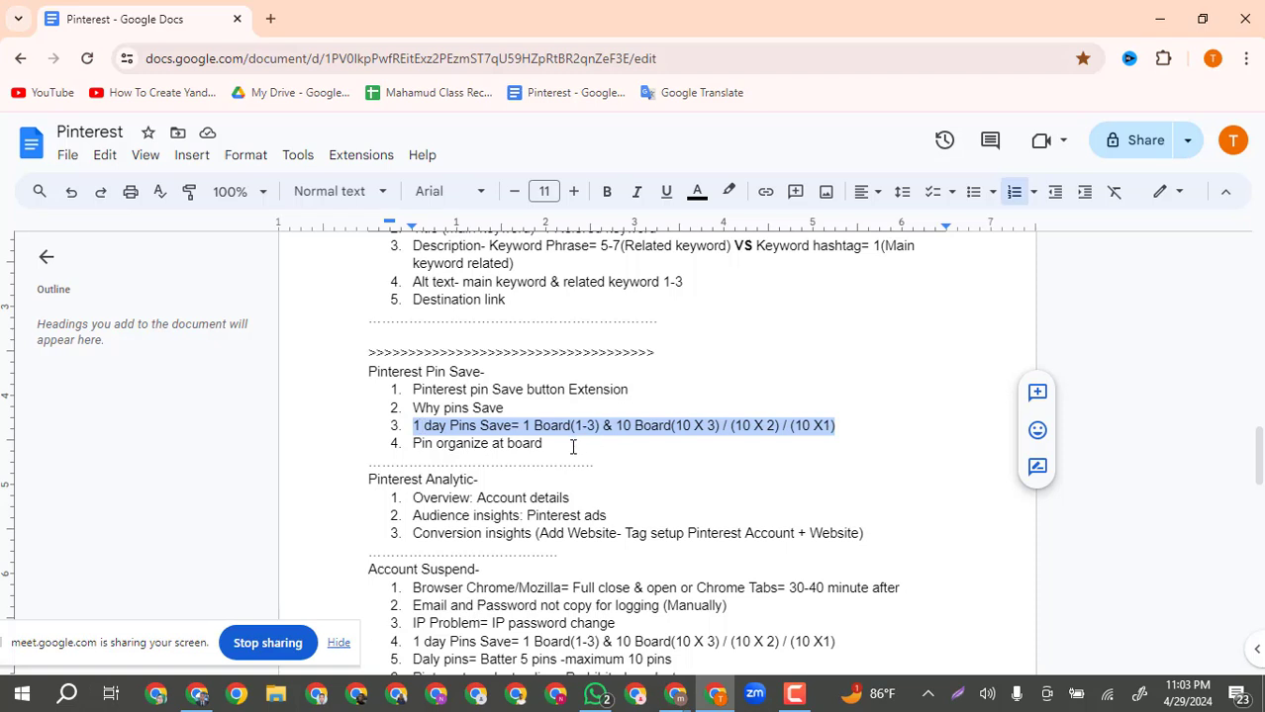
drag(569, 443, 410, 443)
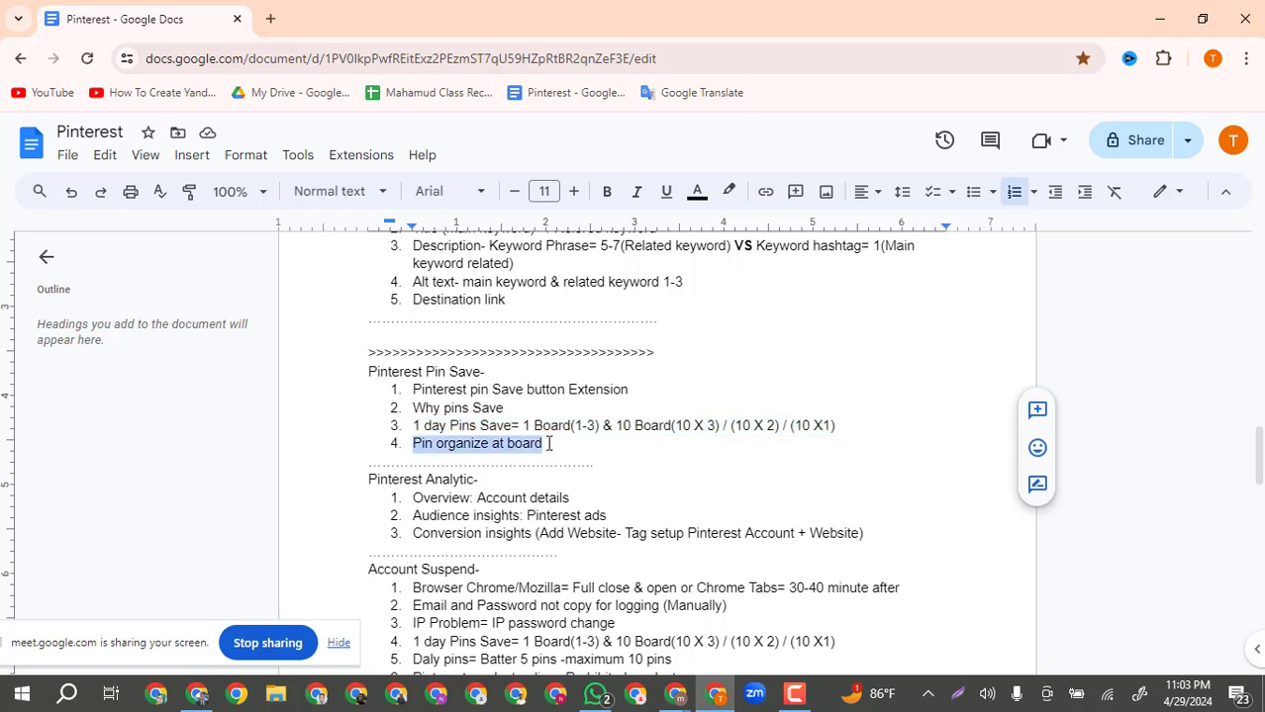